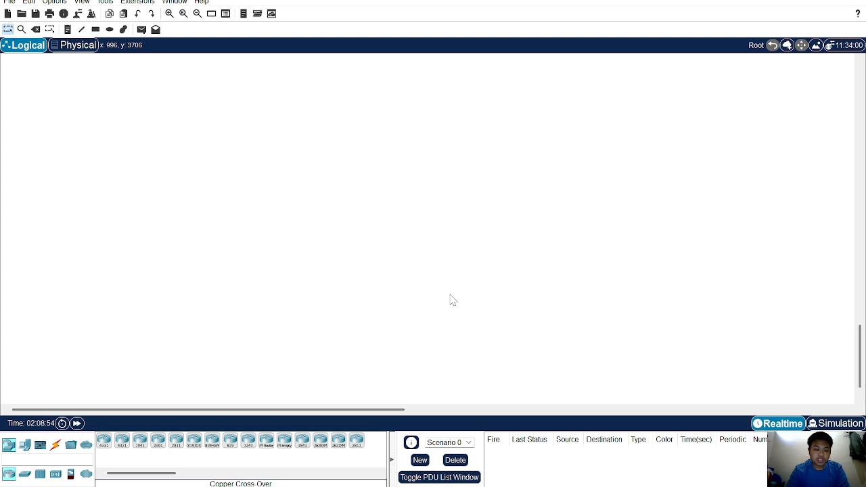
- Place a 2811 router in the workspace and two PCs below it, one on each side
left_click(357, 446)
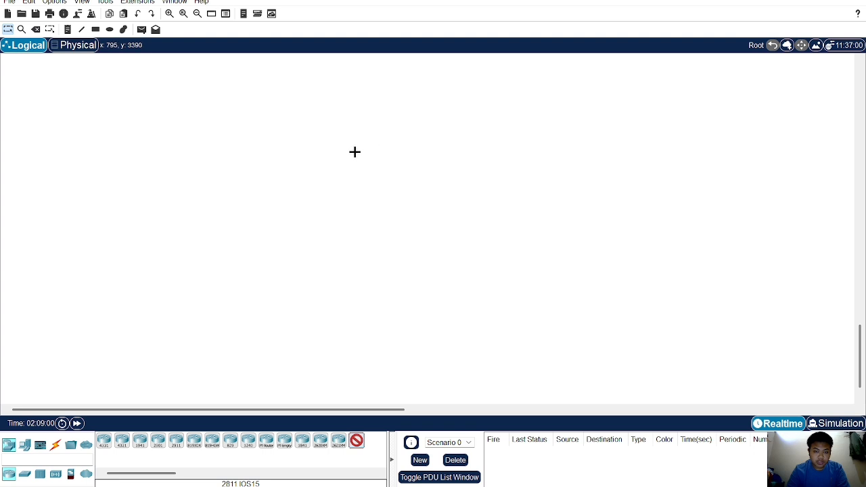
left_click(320, 154)
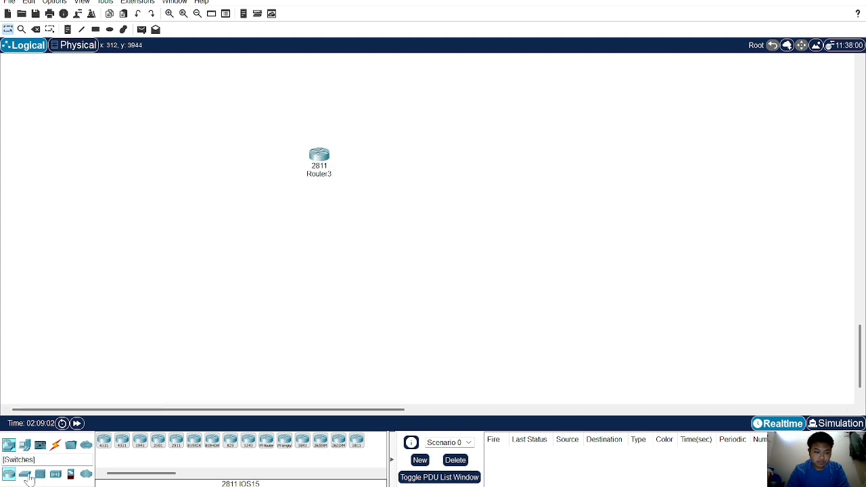
left_click(25, 476)
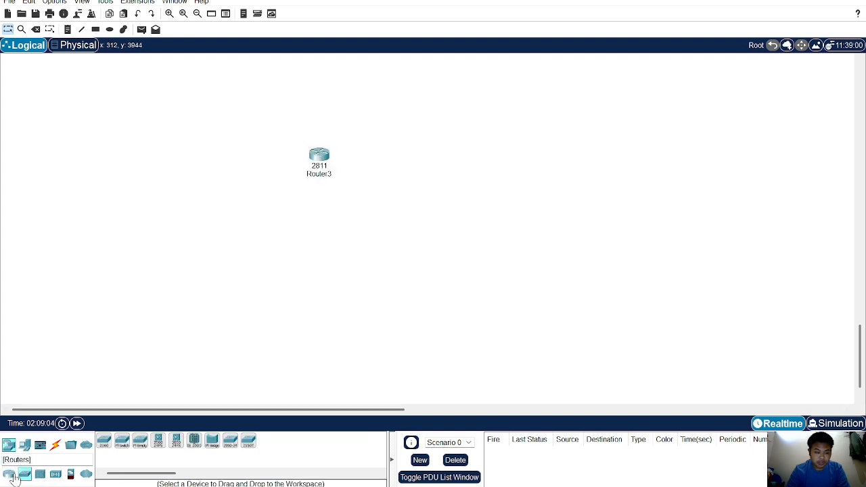
left_click(24, 444)
left_click(104, 441)
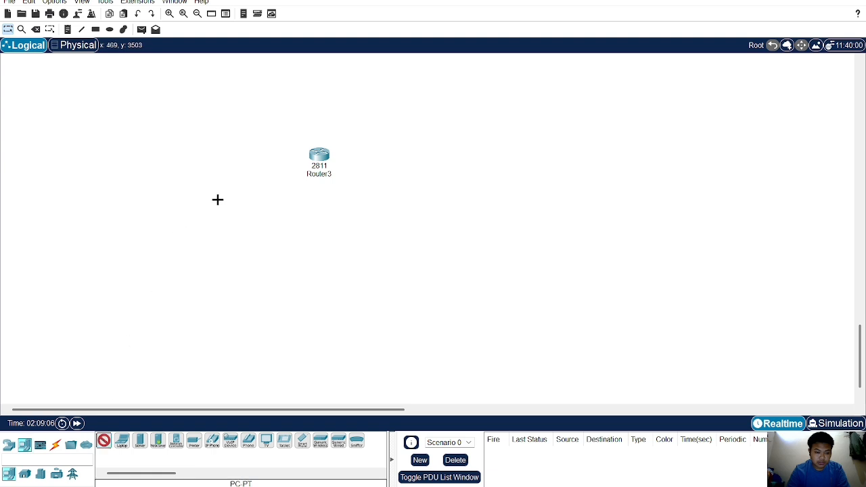
left_click(212, 226)
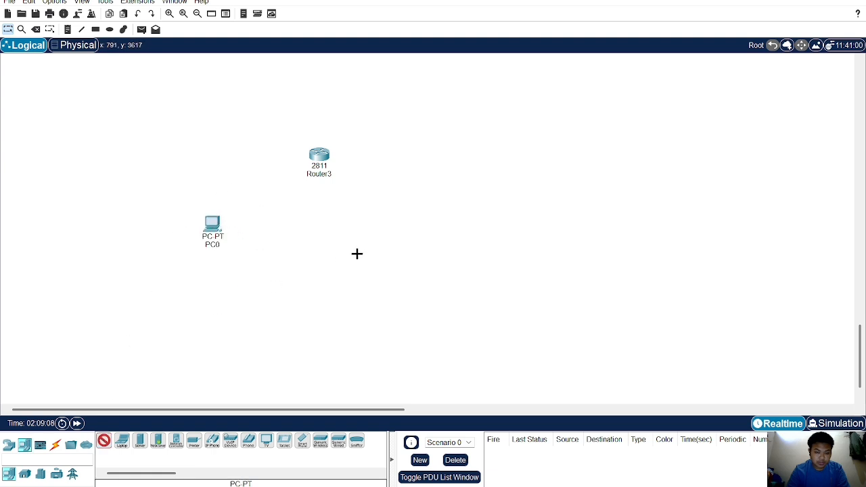
left_click(387, 234)
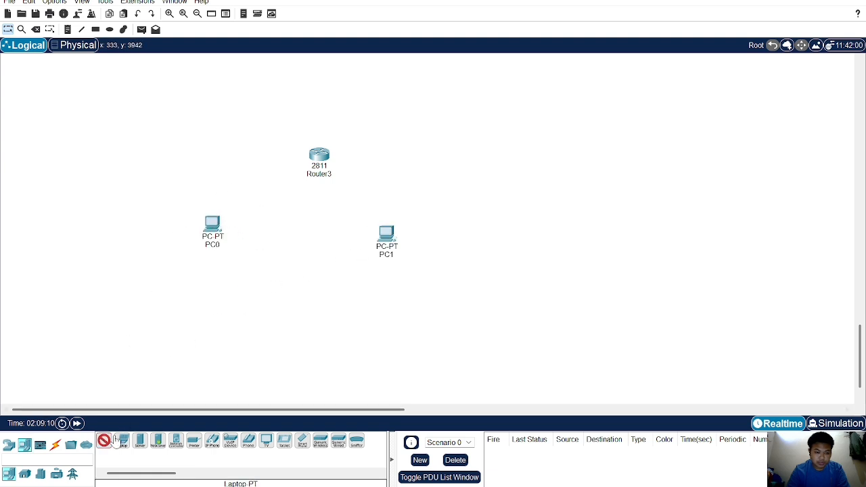
left_click(105, 445)
- Cable PC0 to the router's Fa0/0 and PC1 to its Fa0/1 using automatically chosen connections
left_click(55, 445)
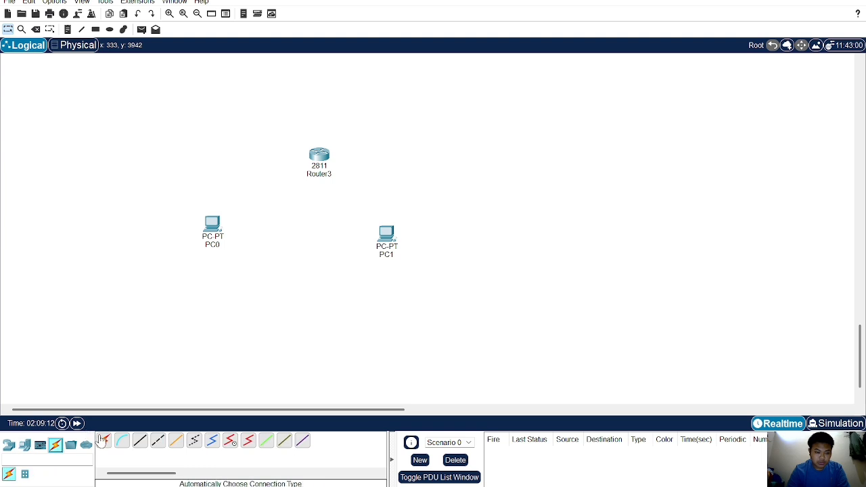
left_click(104, 440)
left_click(213, 231)
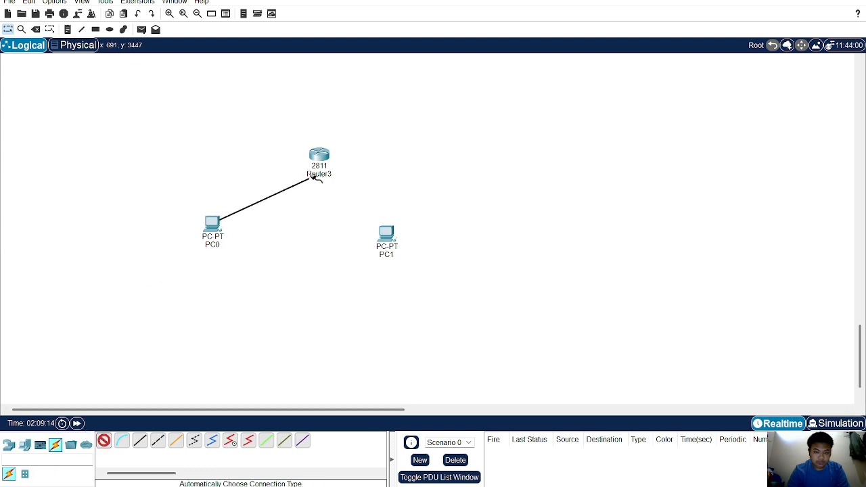
left_click(321, 151)
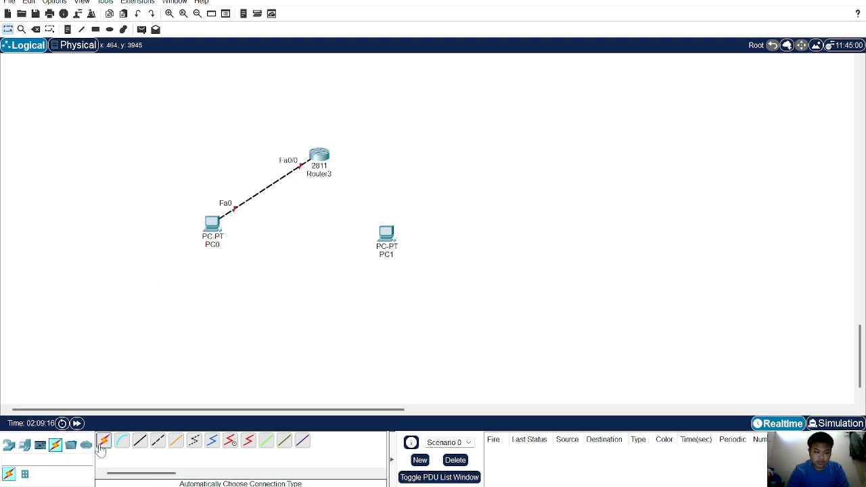
left_click(321, 154)
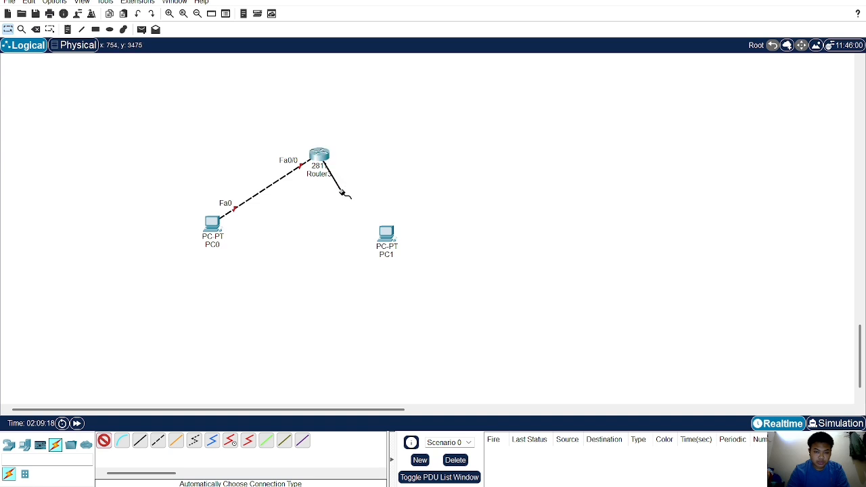
left_click(390, 234)
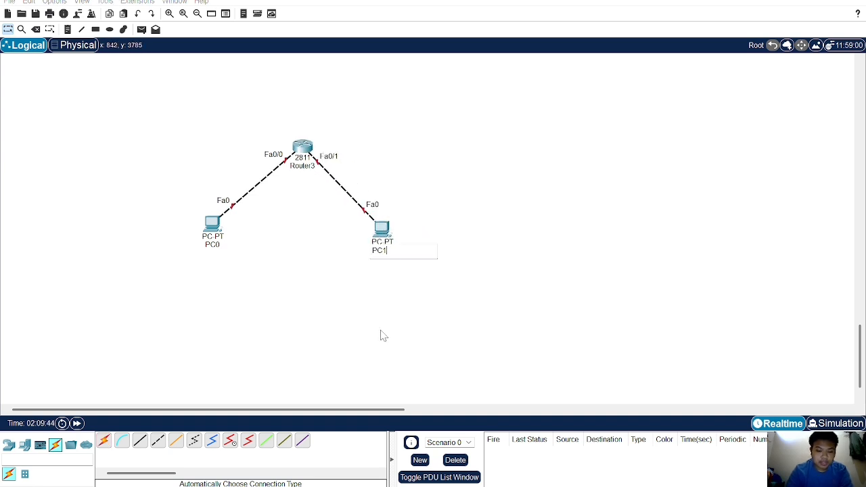
- Rename the PC on Fa0/1 as PC2 and the PC on Fa0/0 as PC1
left_click(216, 245)
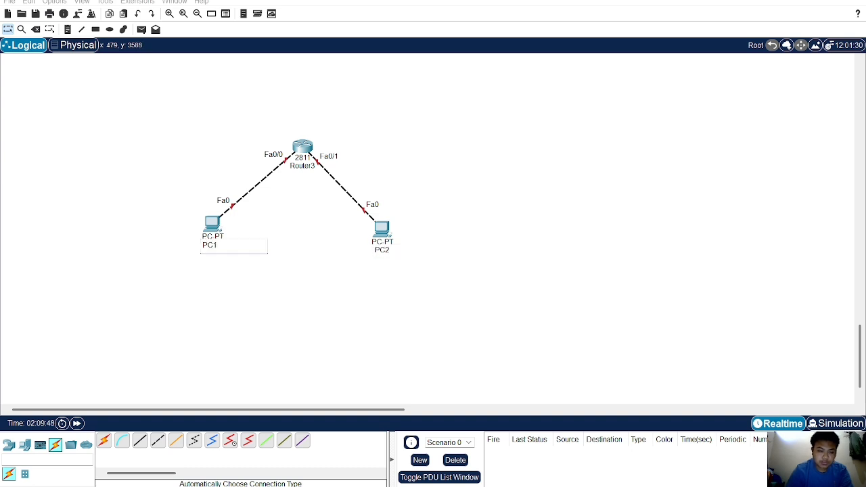
left_click(281, 319)
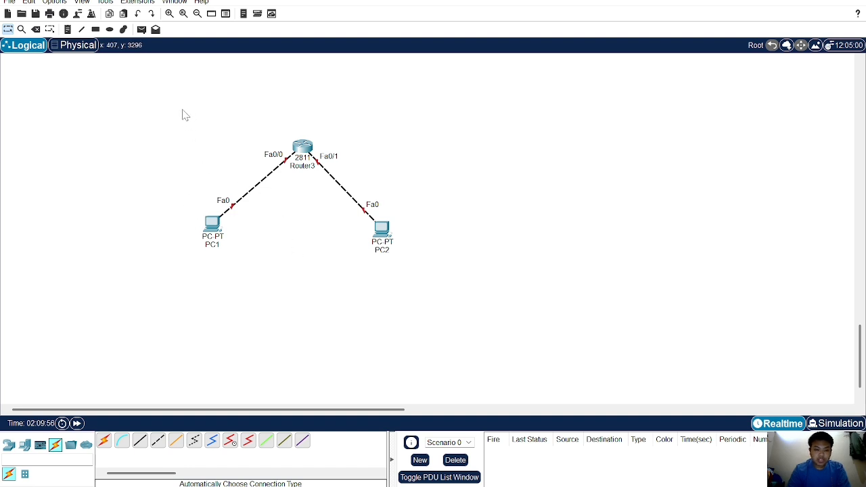
left_click_drag(182, 109, 438, 275)
left_click_drag(237, 103, 383, 204)
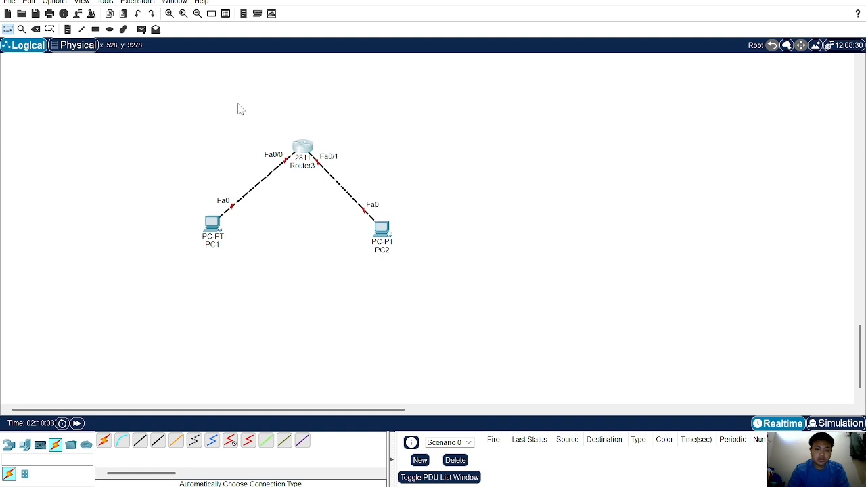
left_click_drag(236, 115, 378, 196)
- Add a note reading 10.10.10.10/24 below PC1
left_click(67, 29)
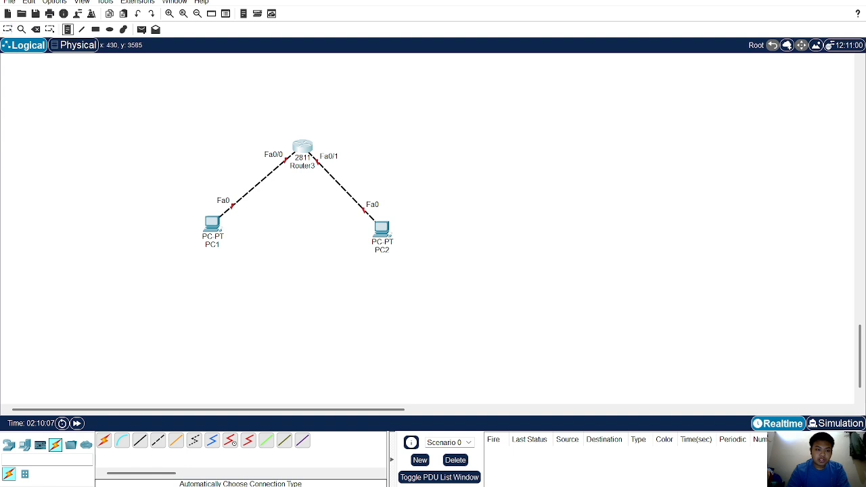
left_click(197, 258)
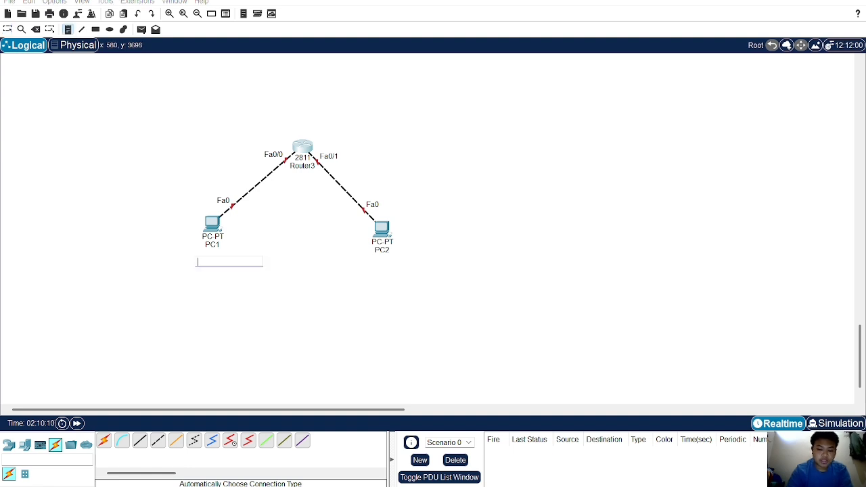
type("10.10.10.")
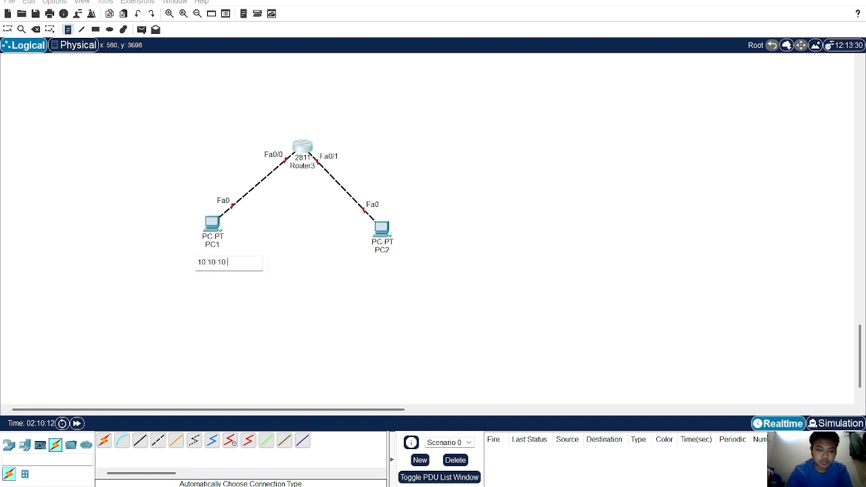
type("10/2")
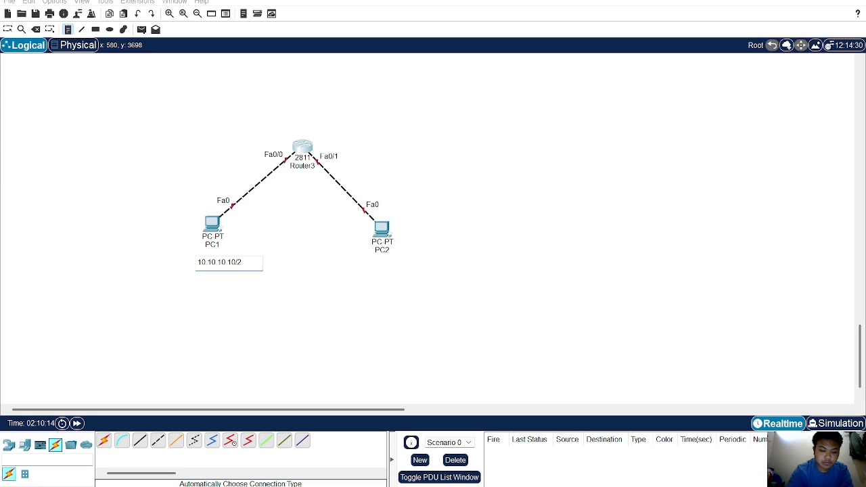
type("4")
- Add a note reading 20.20.20.20/24 and position it centred below PC2
left_click(372, 262)
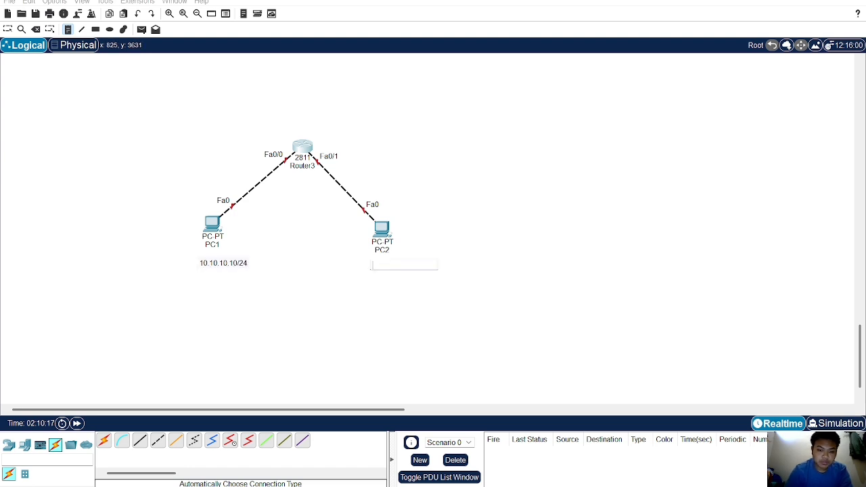
type("20.20.20.20/24")
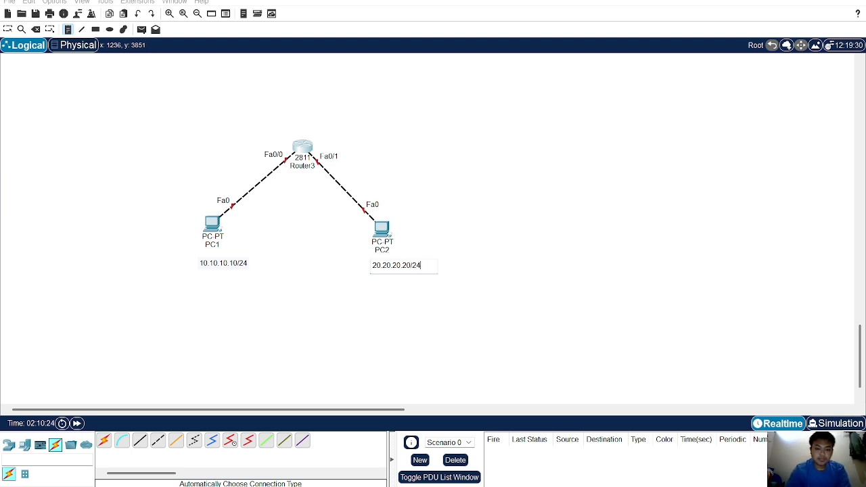
left_click(557, 370)
left_click(8, 30)
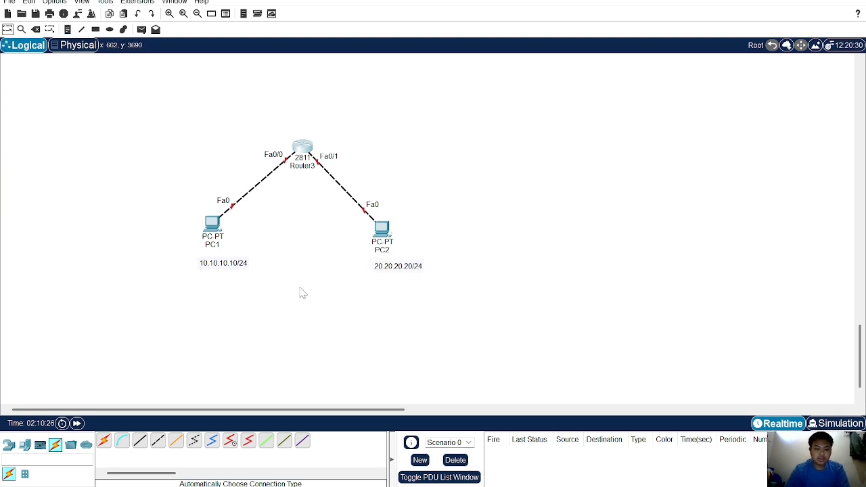
left_click_drag(410, 275, 399, 275)
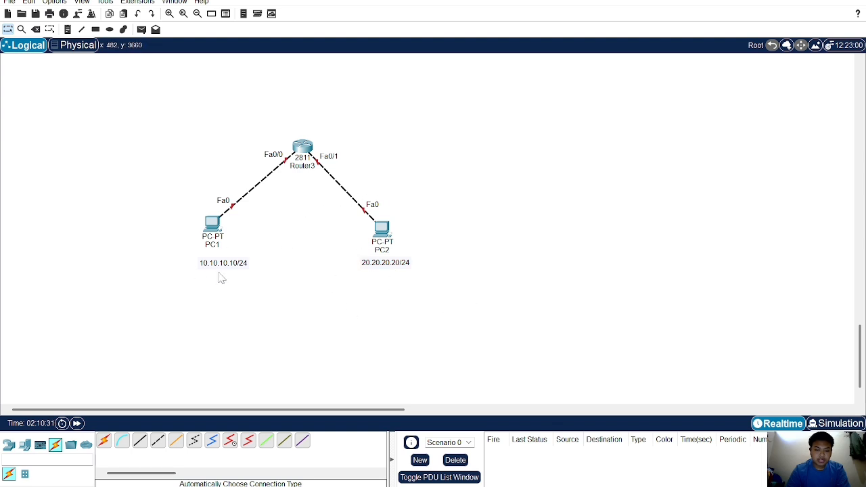
- Open the IP configuration of PC1
left_click(212, 223)
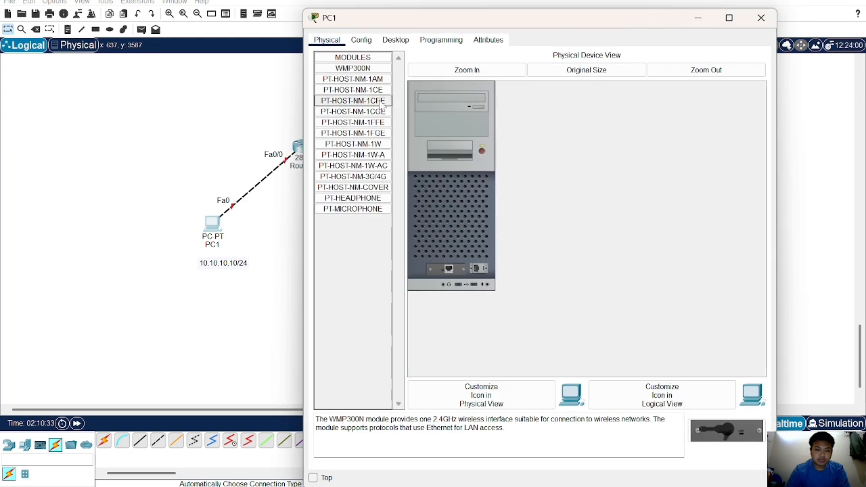
left_click(396, 40)
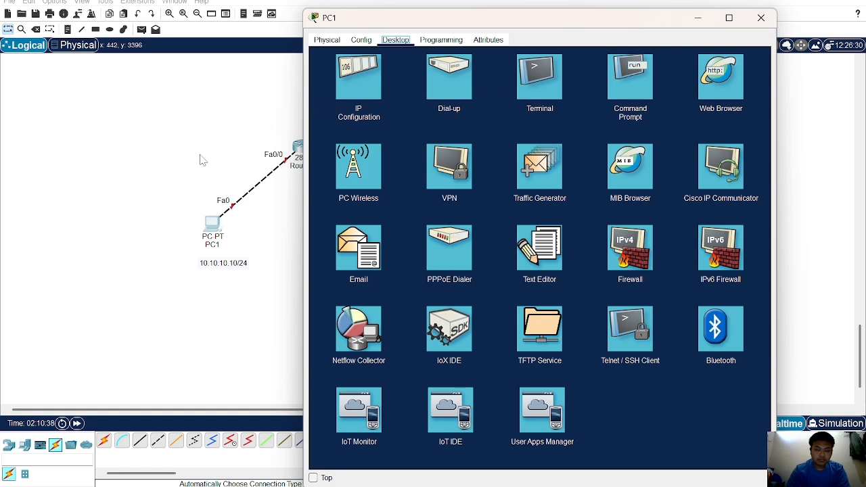
left_click(352, 76)
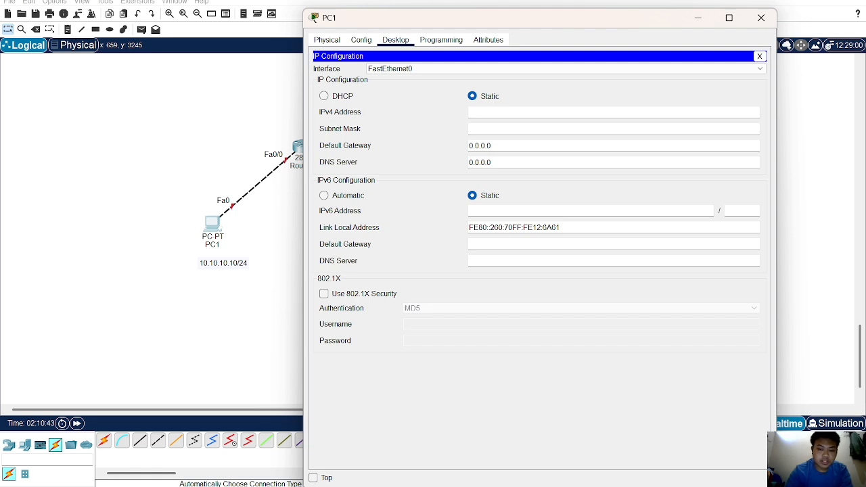
type("10.10.1")
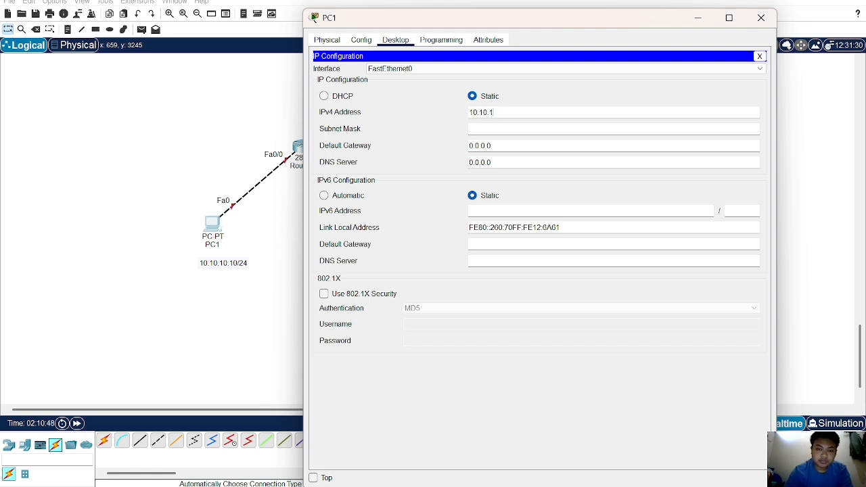
key("BackSpace")
key("BackSpace")
key("BackSpace")
key("BackSpace")
key("BackSpace")
key("BackSpace")
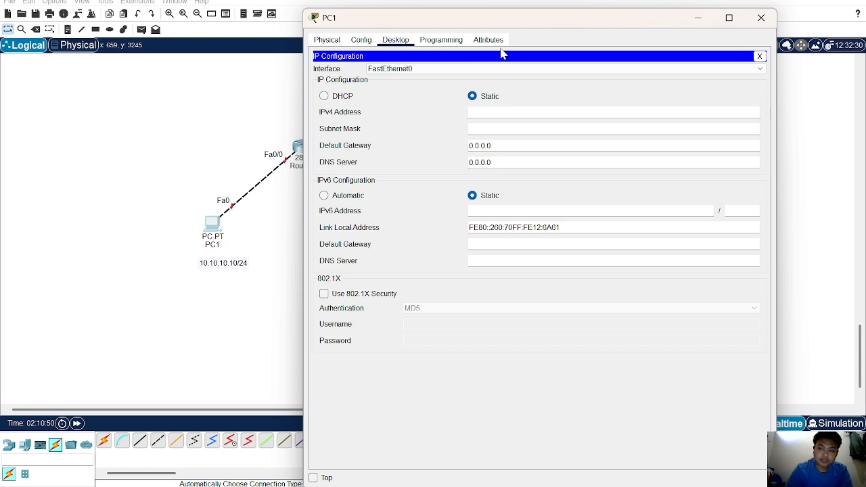
left_click(707, 13)
left_click(159, 302)
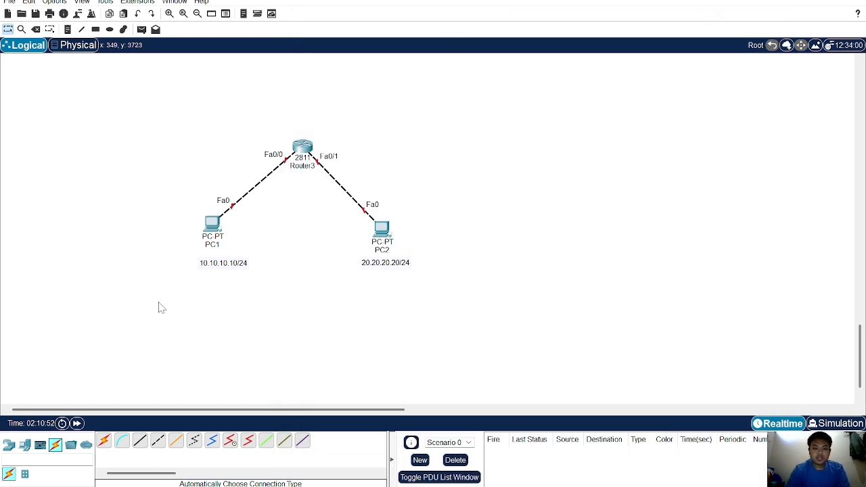
- Give PC1 the static IPv4 address 10.10.10.10 with subnet mask 255.255.255.0
double_click(212, 225)
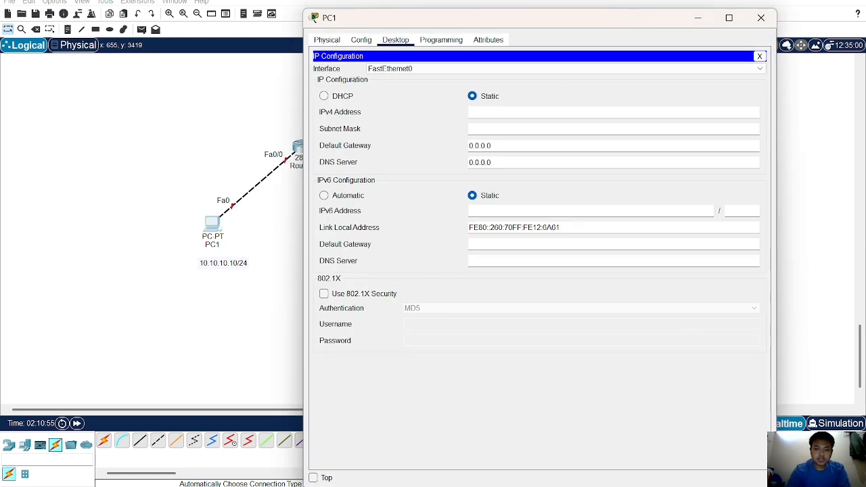
type("10.10.10.10")
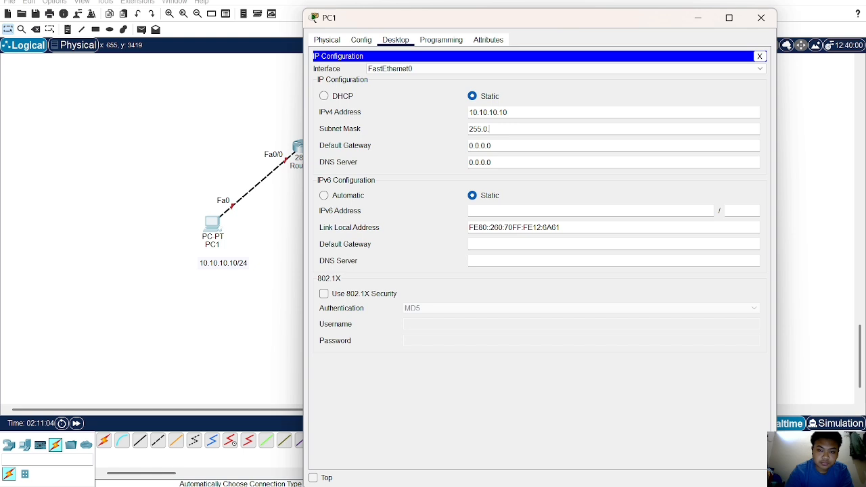
type("255.255.")
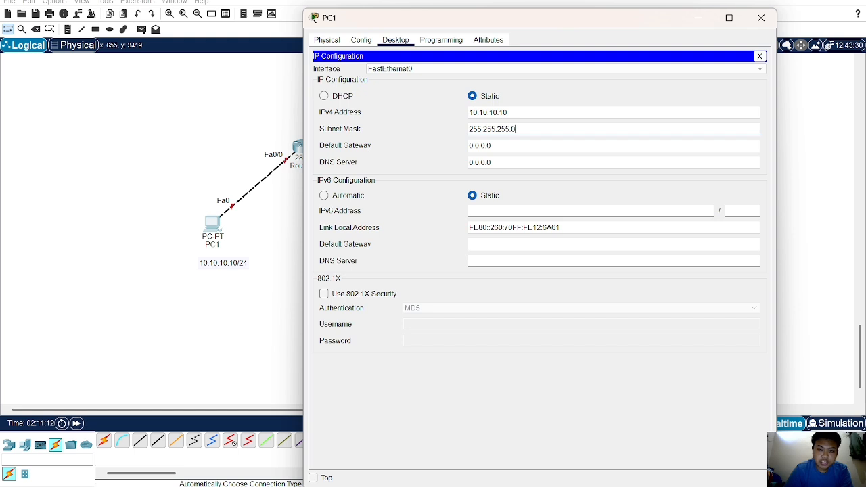
left_click(520, 146)
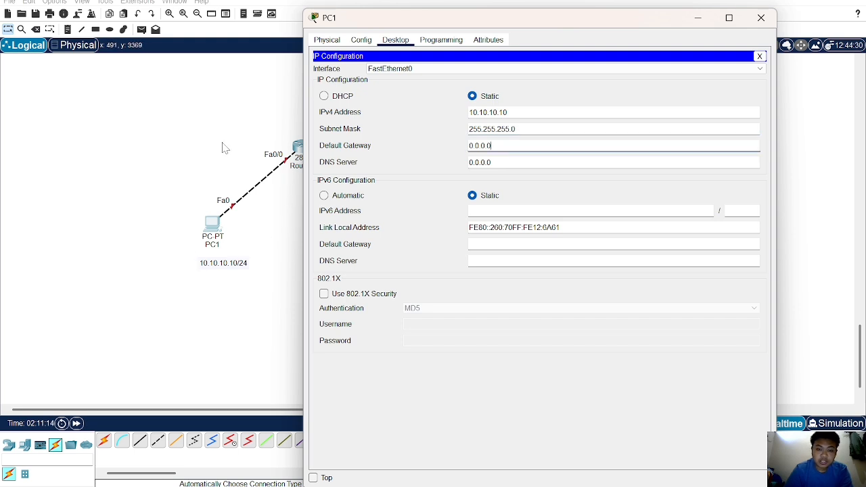
left_click(285, 157)
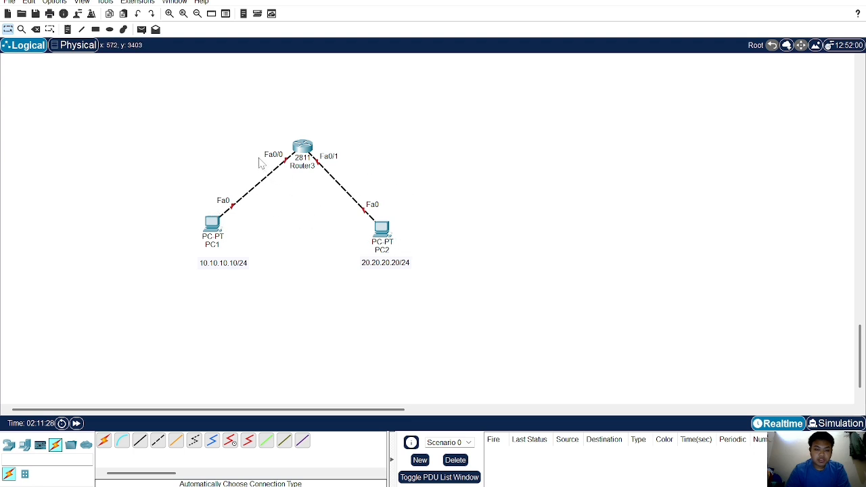
- Add a note reading 10.10.10.1 beside the router's Fa0/0 interface
left_click(68, 29)
left_click(239, 146)
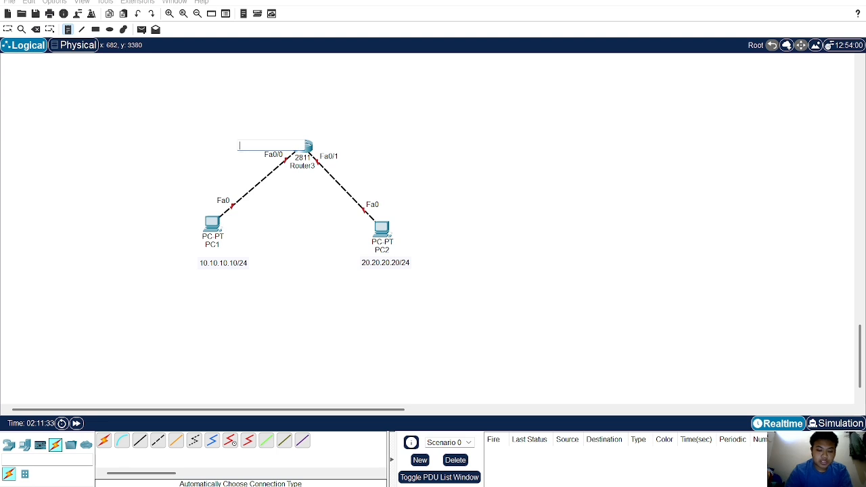
type("10.10.10.1")
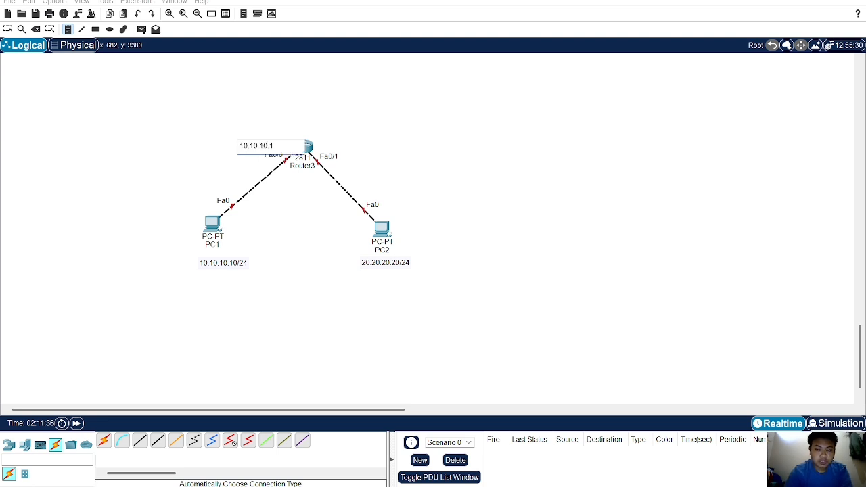
- Add a note reading 20.20.20.1 beside the router's Fa0/1 interface
scroll(427, 229, "up", 1)
left_click(353, 197)
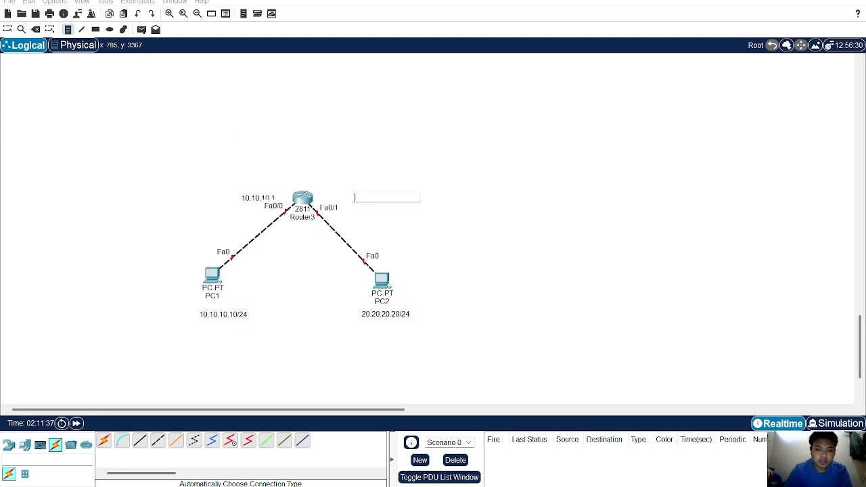
type("20.20.20.1")
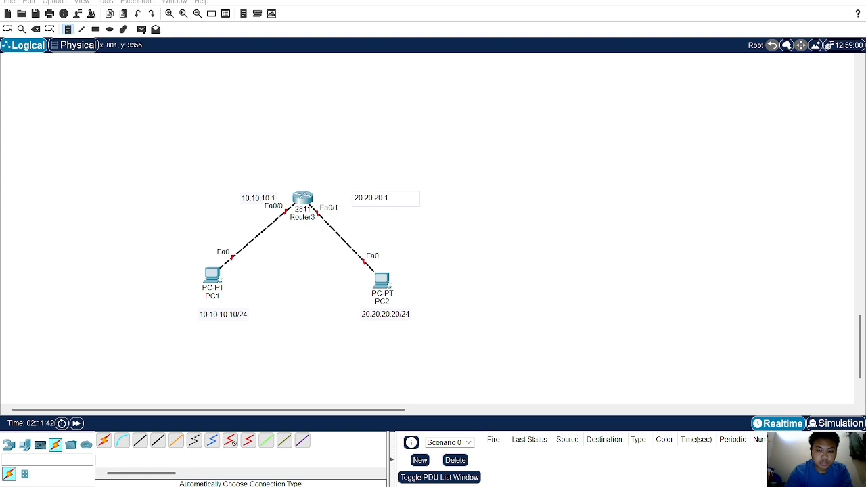
left_click(113, 197)
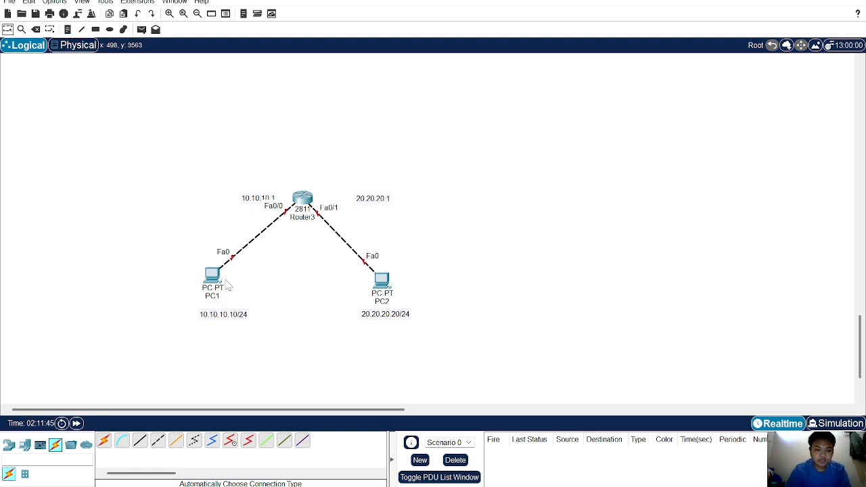
- Set PC1's IPv4 default gateway to 10.10.10.1 in its IP configuration
left_click(213, 276)
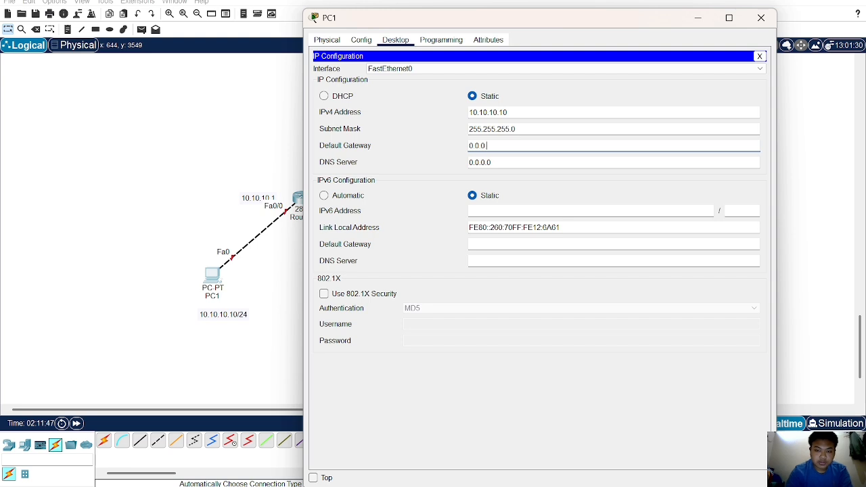
key("BackSpace")
key("BackSpace")
key("BackSpace")
key("BackSpace")
key("BackSpace")
key("BackSpace")
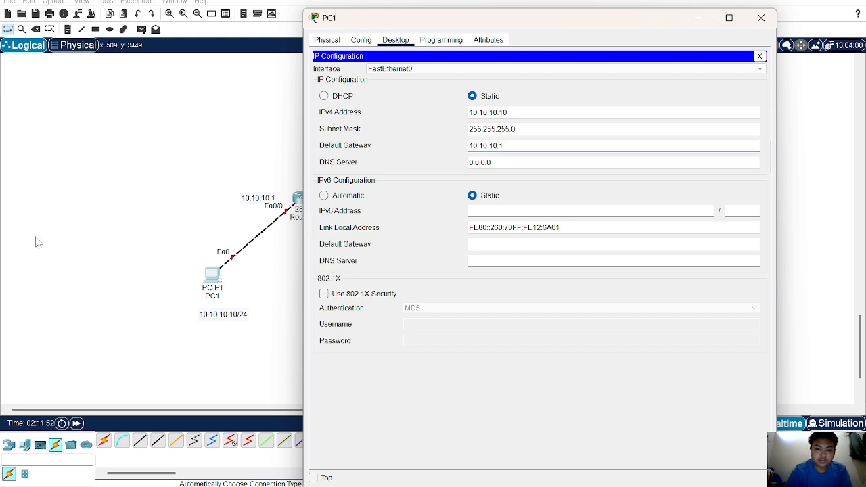
left_click(69, 258)
- Give PC2 the static IPv4 address 20.20.20.20 with subnet mask 255.255.255.0 in its IP configuration
left_click(393, 283)
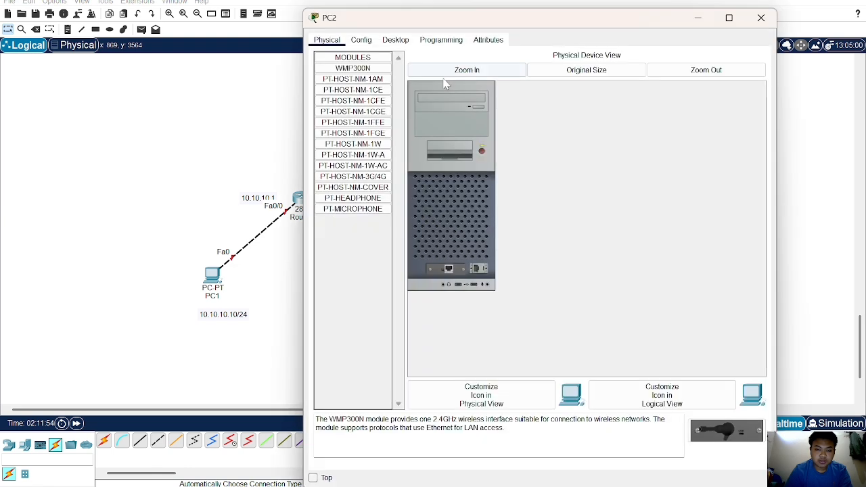
left_click(396, 40)
left_click(360, 98)
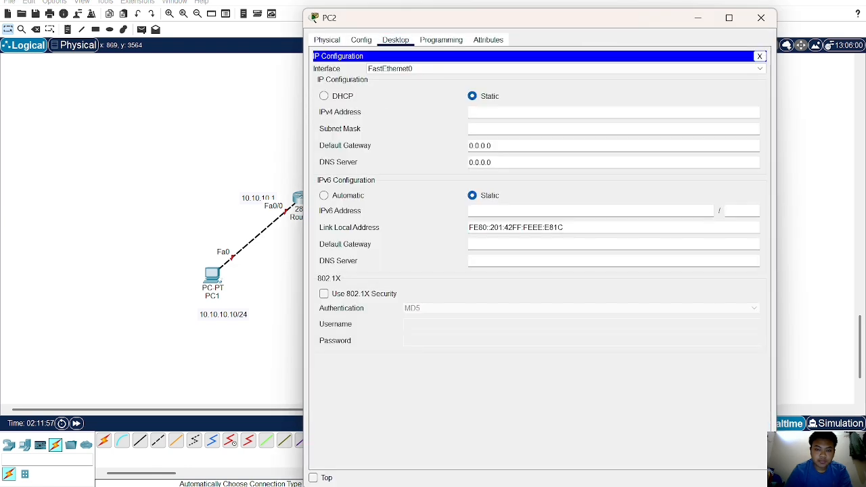
type("20.20.20.20")
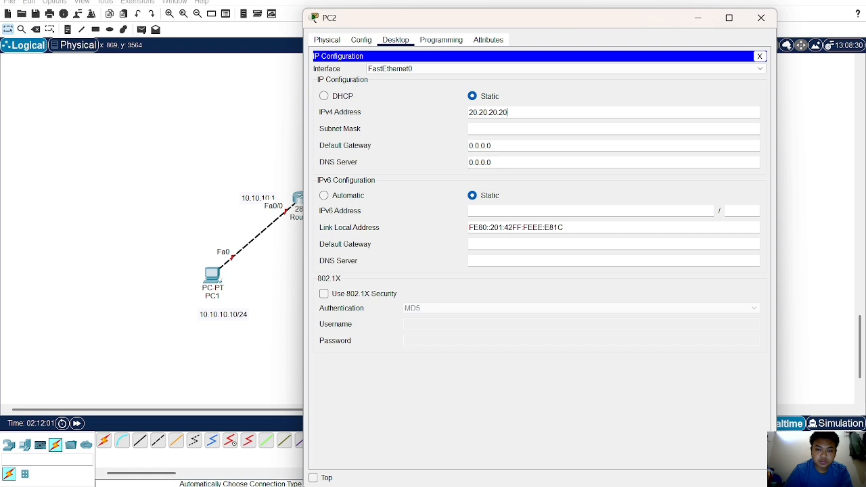
key("Tab")
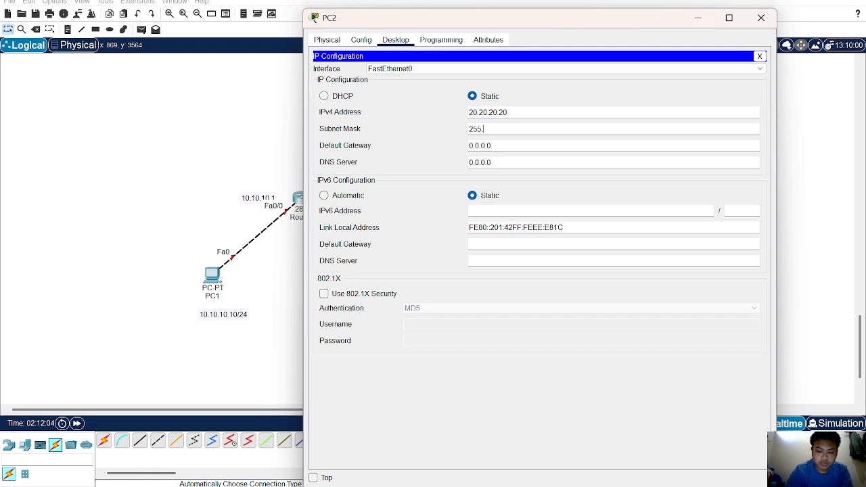
type("255")
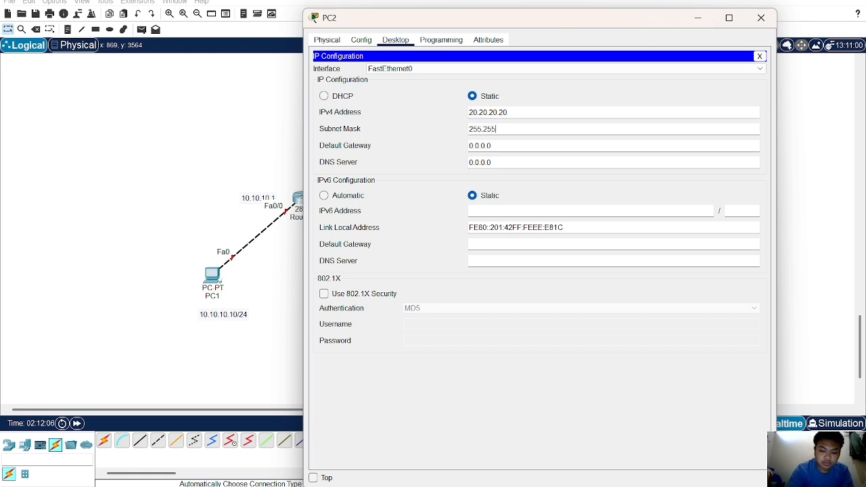
type(".255.0")
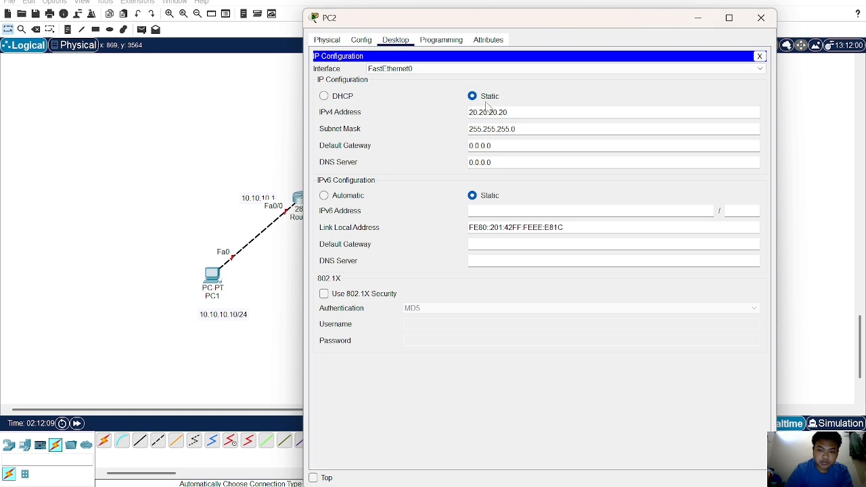
- Set PC2's IPv4 default gateway to the router's Fa0/1 address, 20.20.20.1
key("Tab")
key("BackSpace")
key("BackSpace")
key("BackSpace")
key("BackSpace")
key("BackSpace")
key("BackSpace")
key("BackSpace")
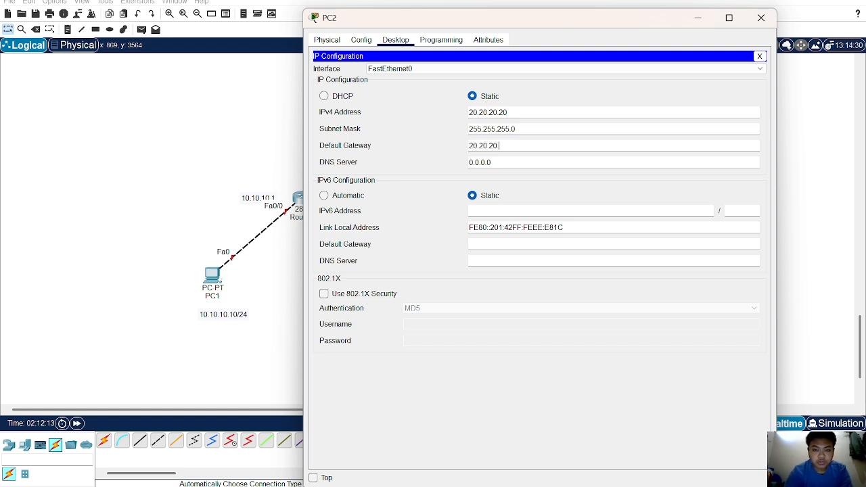
left_click(201, 150)
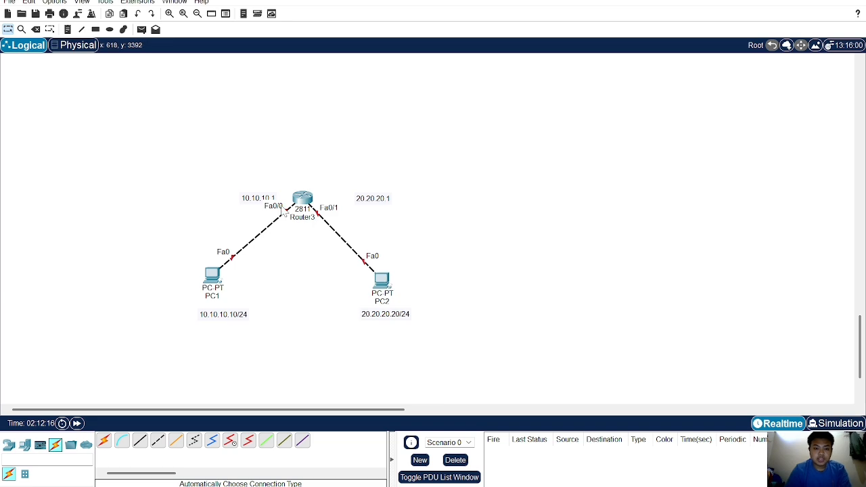
- Open the router's command line, answer no to the initial configuration dialog and start the session
left_click(304, 199)
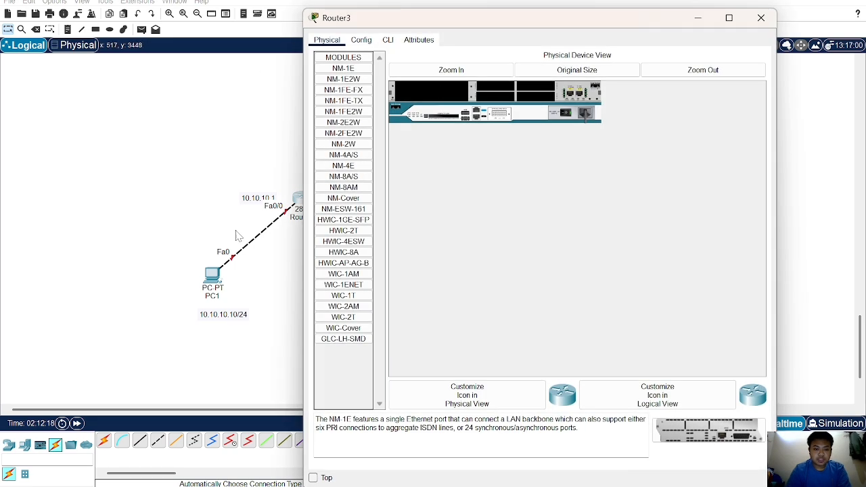
left_click(387, 41)
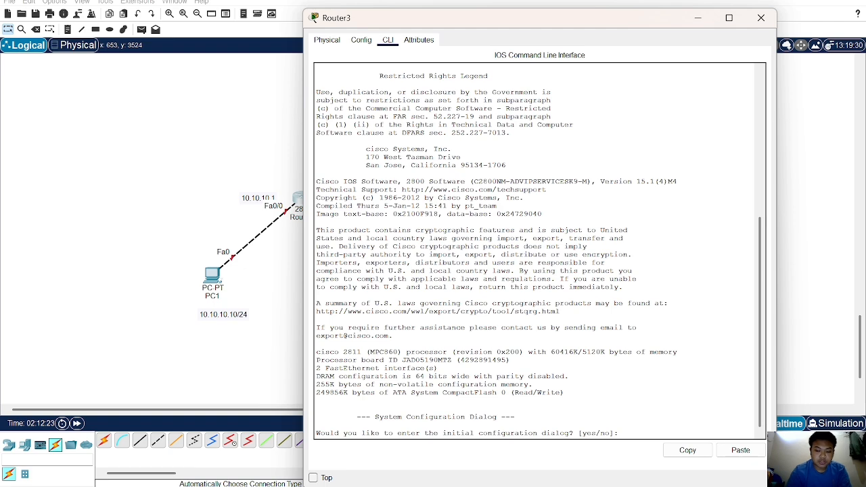
type("no")
key("Return")
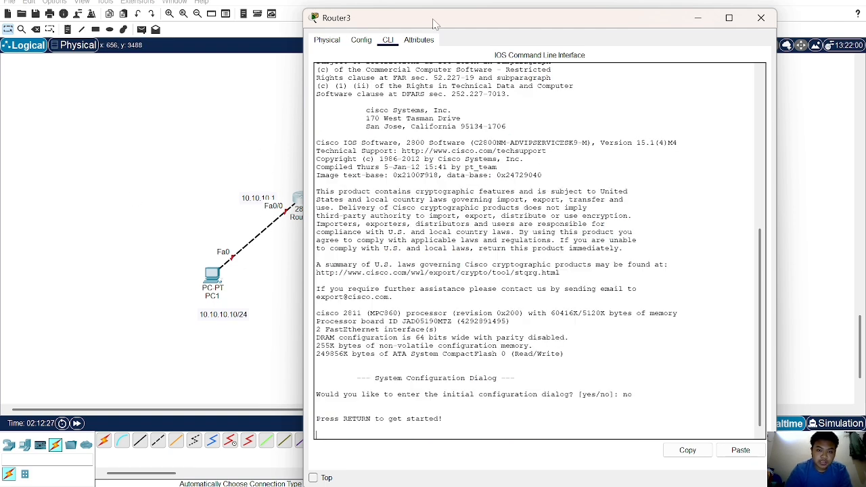
mouse_move(433, 19)
left_mouse_down()
mouse_move(597, 19)
mouse_move(426, 11)
left_mouse_up()
key("Return")
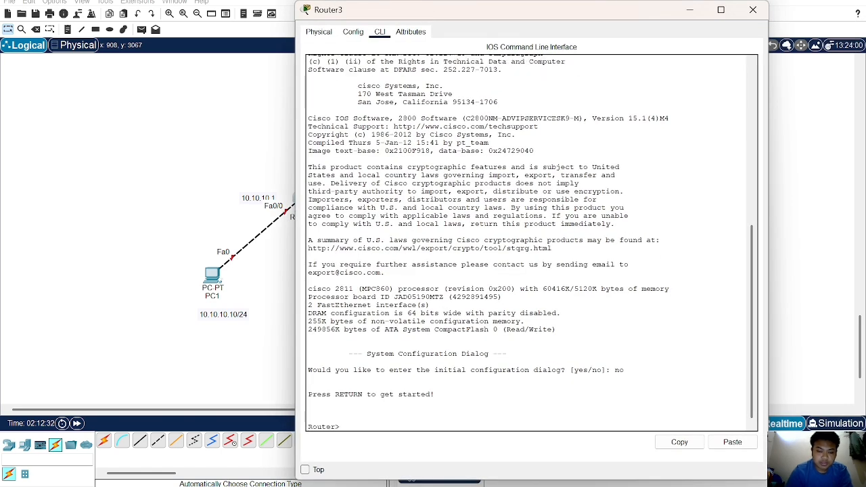
- Enter global configuration mode on the router and enable the interface range fa0/0-1 with no shutdown
type("en")
key("Return")
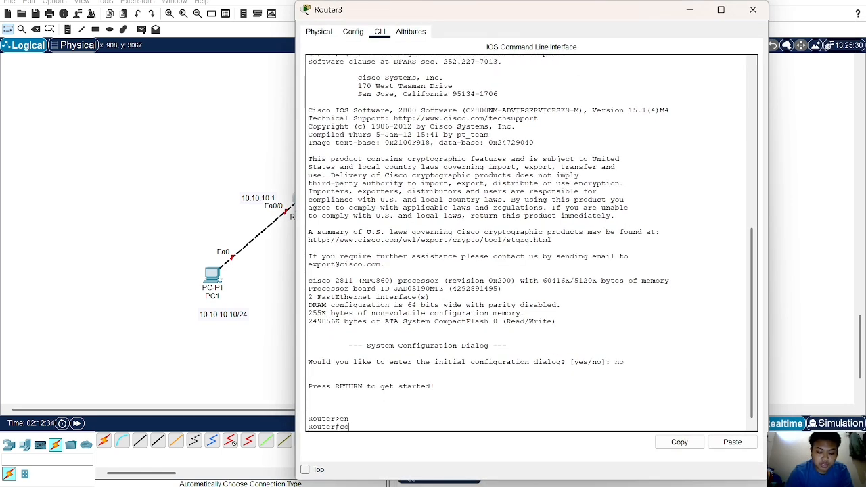
type("conf t")
key("Return")
type("int")
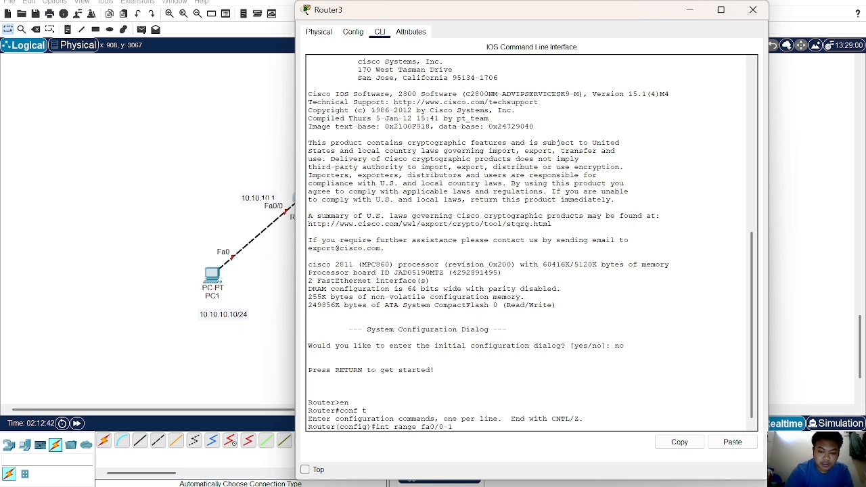
type(" range fa0/0-1")
key("Return")
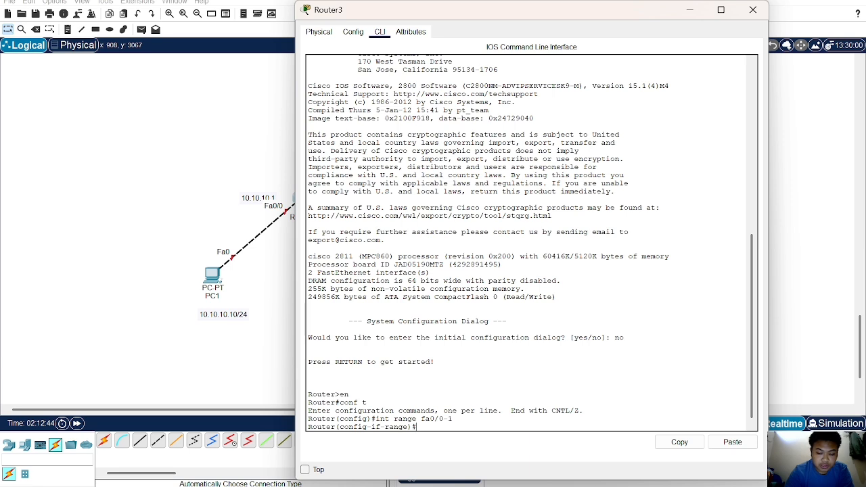
type("no shutdown")
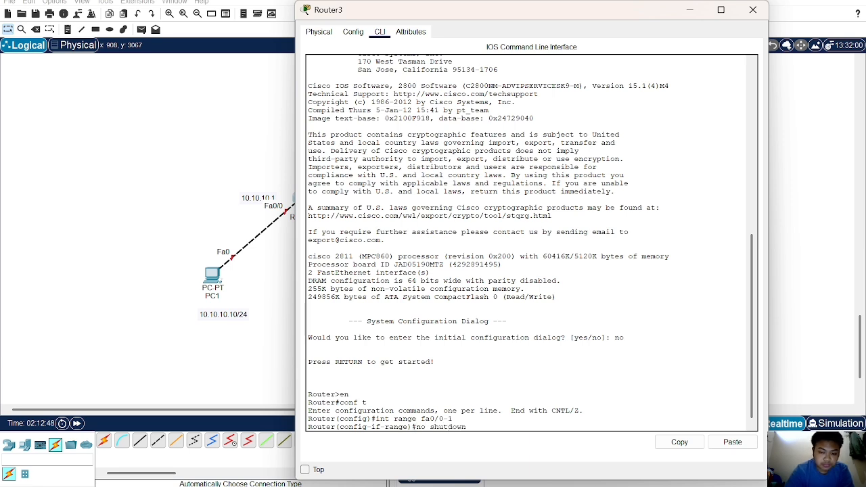
key("Return")
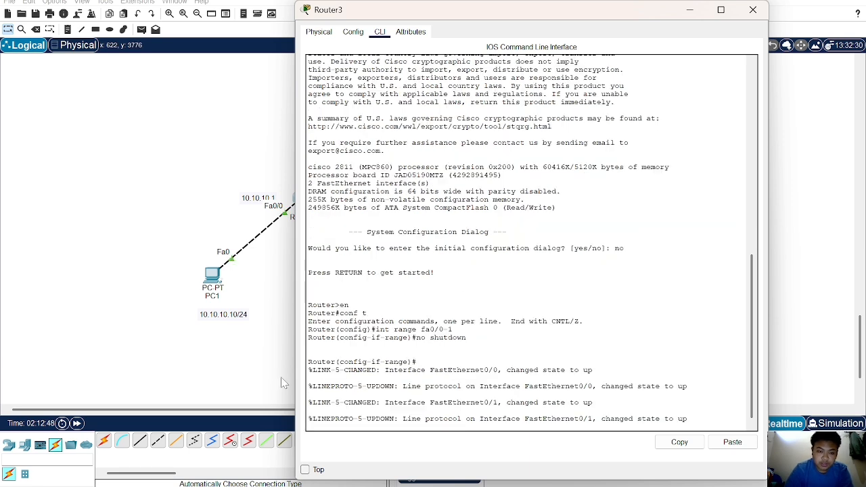
key("Return")
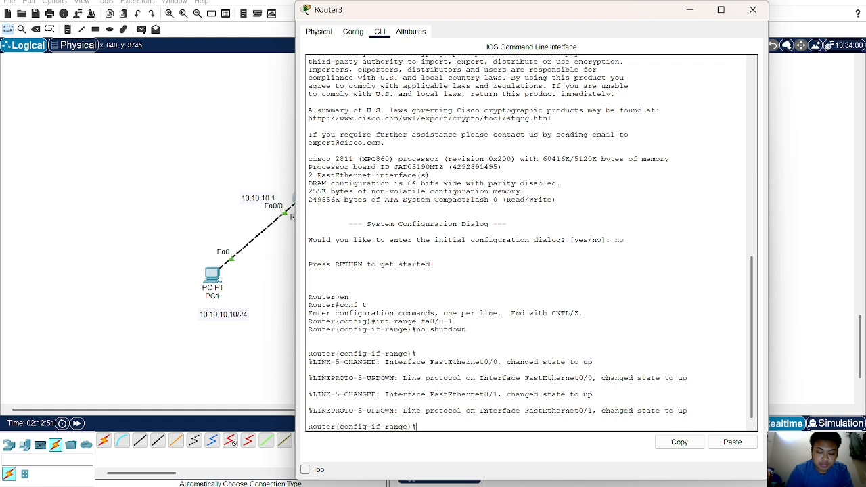
- Assign IP address 10.10.10.1 with mask 255.255.255.0 to the router's interface fa0/0
type("int ")
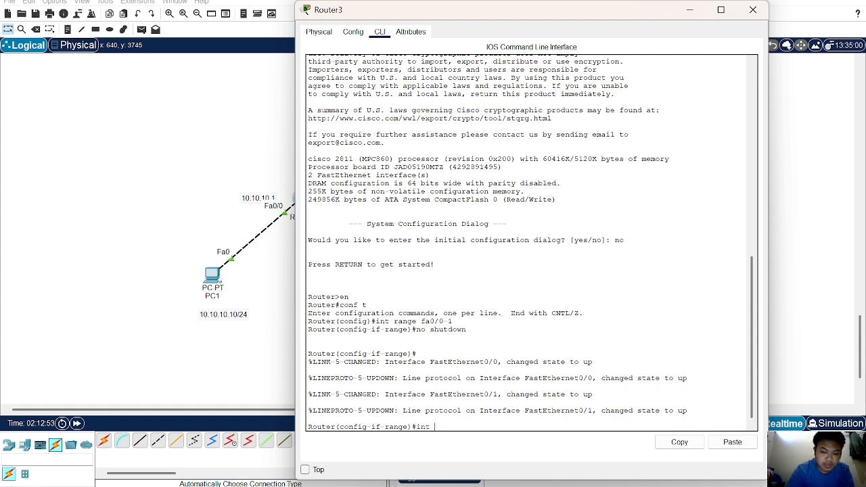
type("fa0")
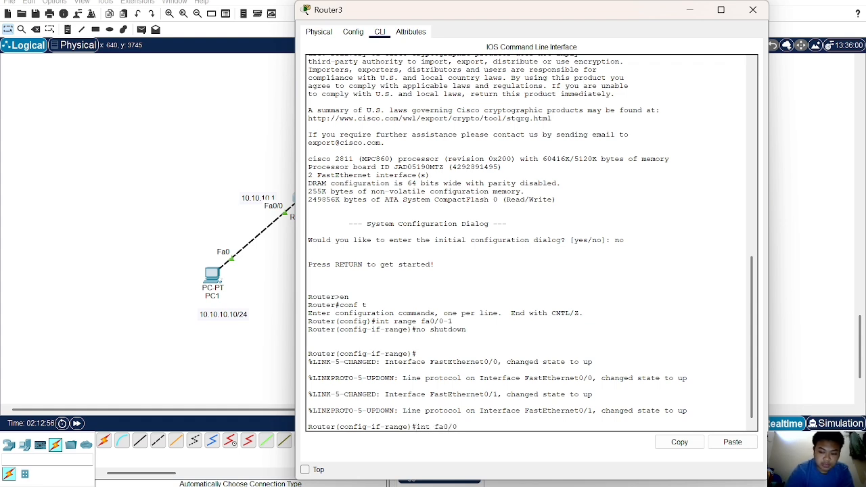
type("/0")
key("Return")
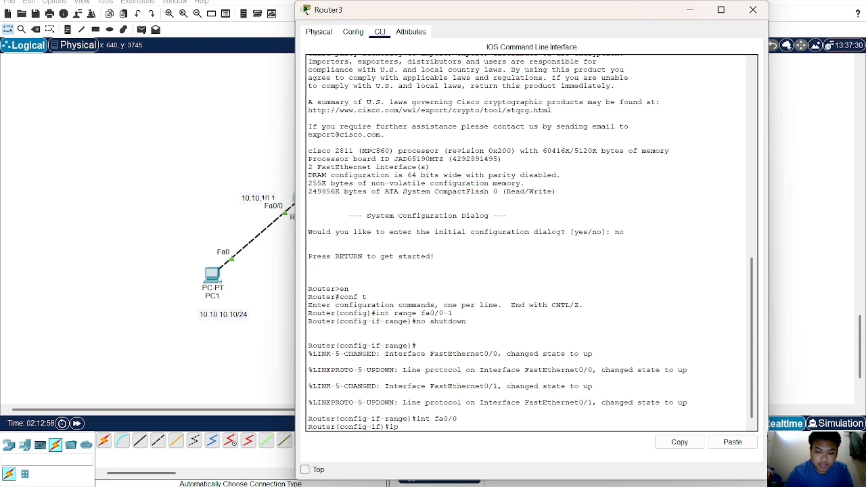
type("ip add 10.10.10.1 255.255.255.0")
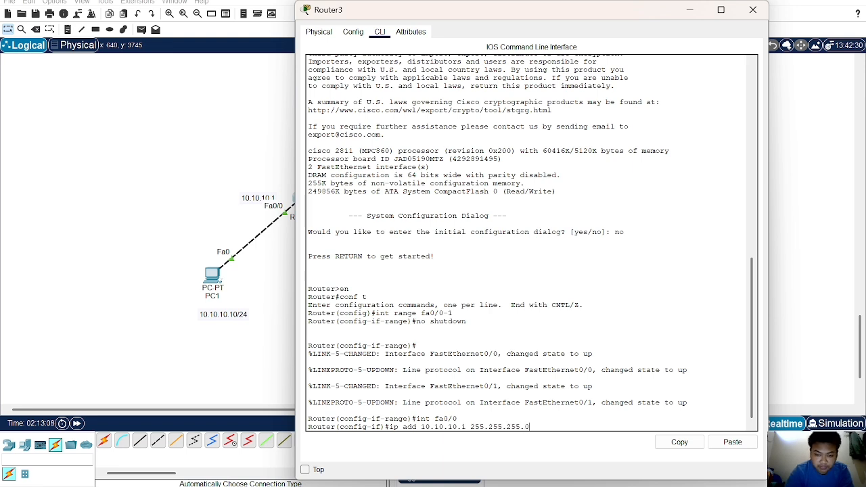
key("Return")
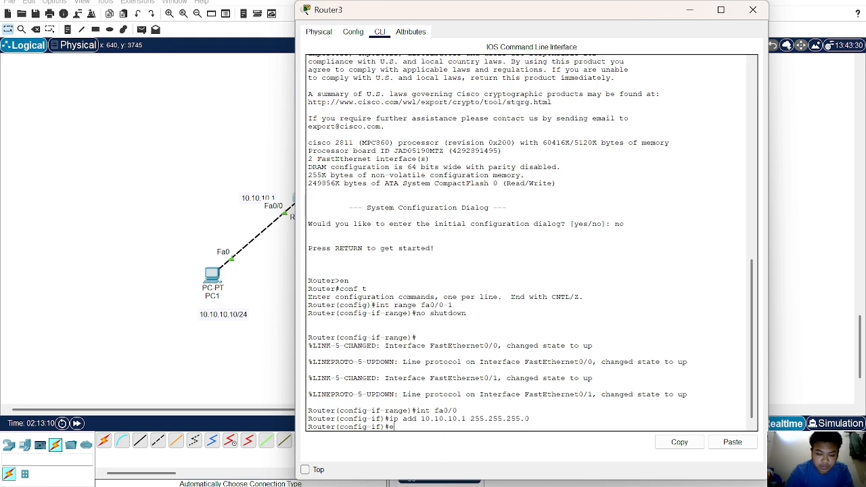
- Assign IP address 20.20.20.1 with mask 255.255.255.0 to the router's interface fa0/1 and return to the topology
type("int")
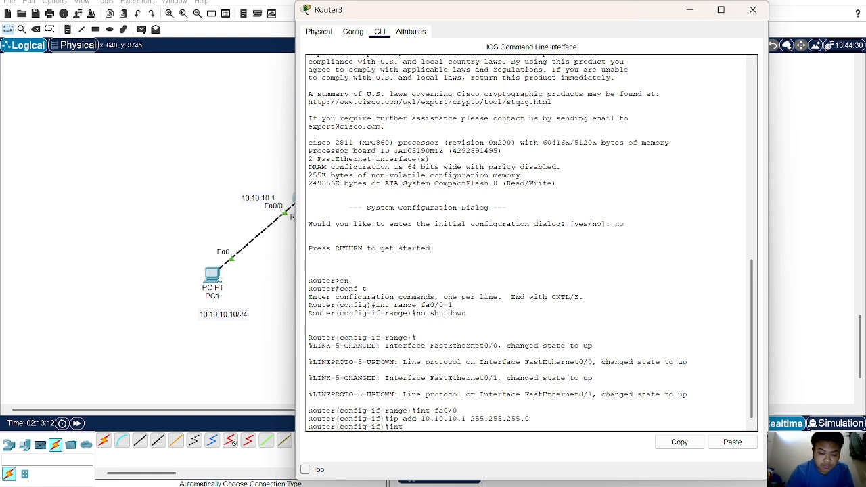
type(" fa0/1")
key("Return")
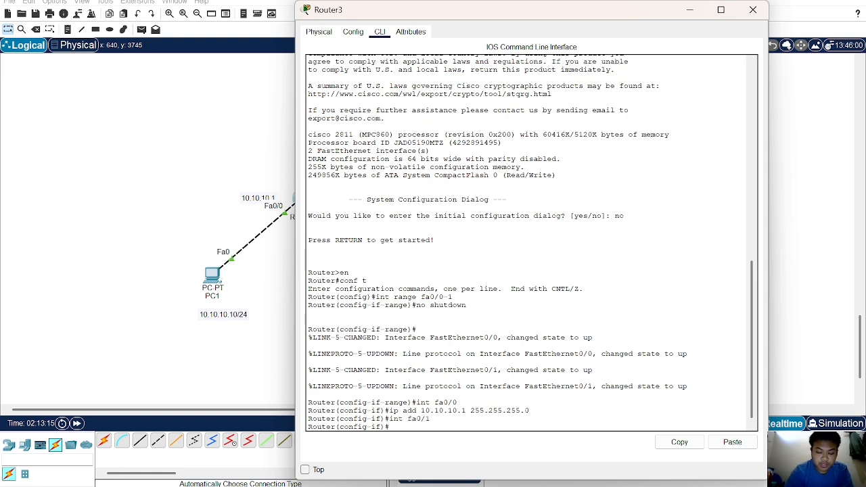
type("ip add 20.20.20.1 255.255.255.0")
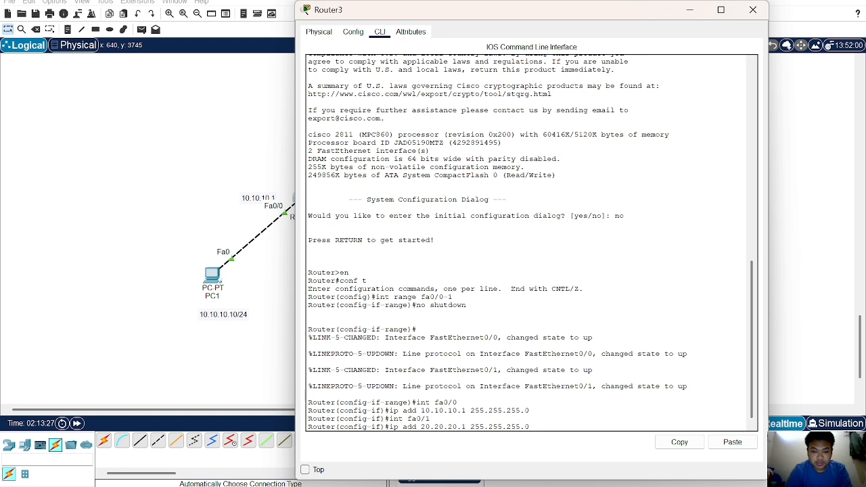
key("Return")
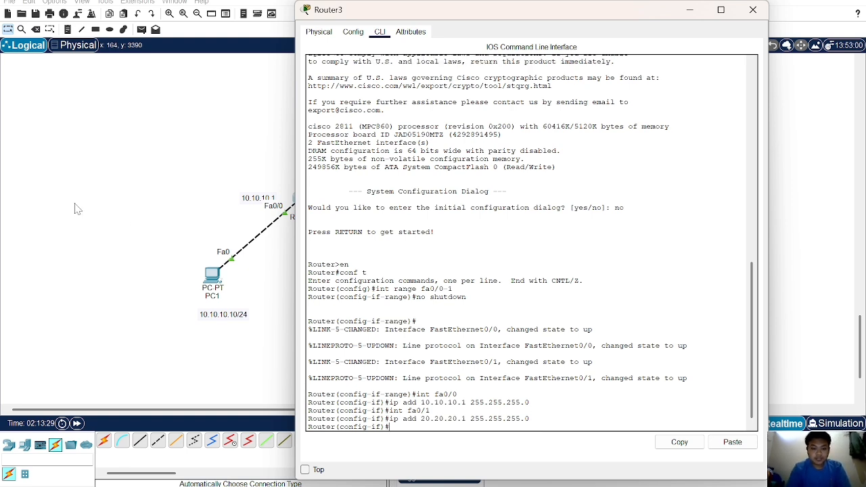
left_click(79, 205)
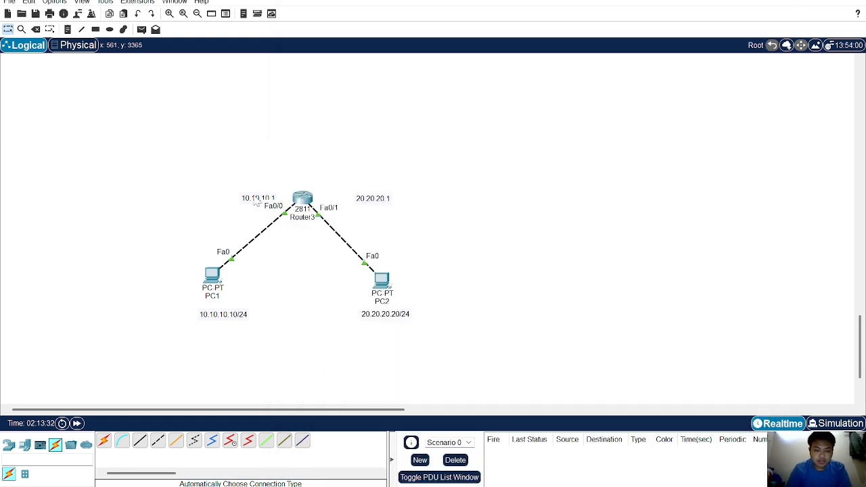
- Close PC1's IP configuration, open its command prompt and ping PC2 at 20.20.20.20
scroll(283, 255, "down", 1)
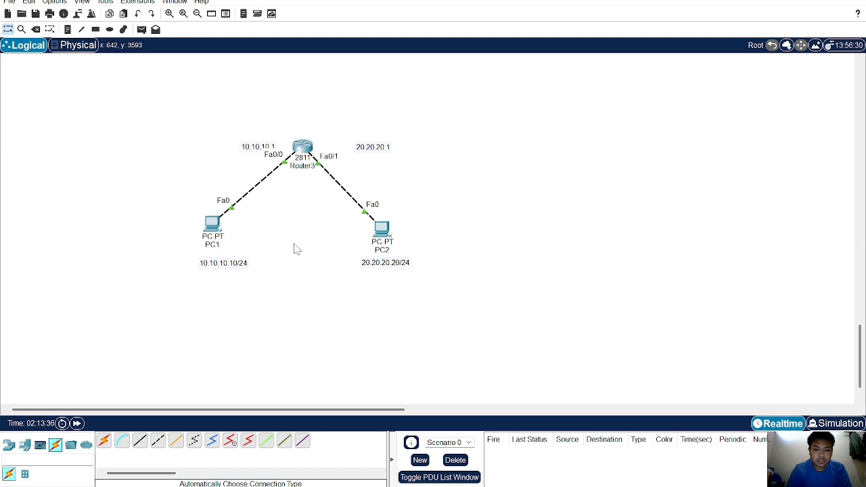
left_click(214, 225)
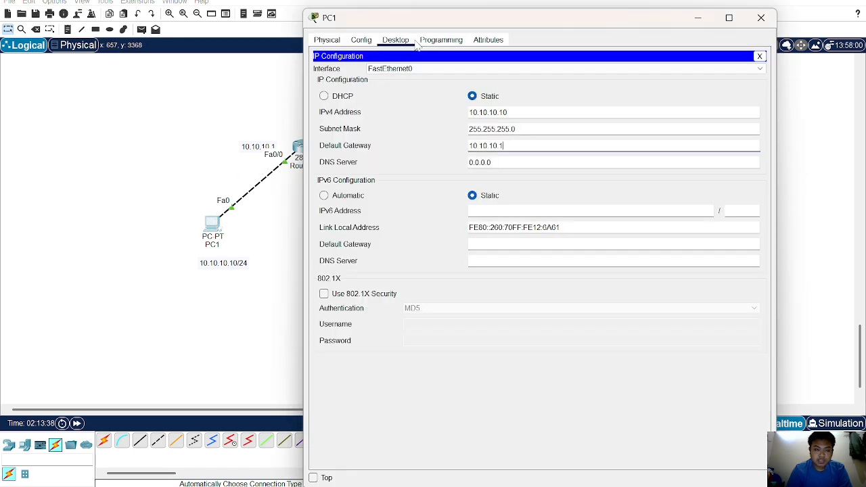
left_click(760, 56)
left_click(630, 87)
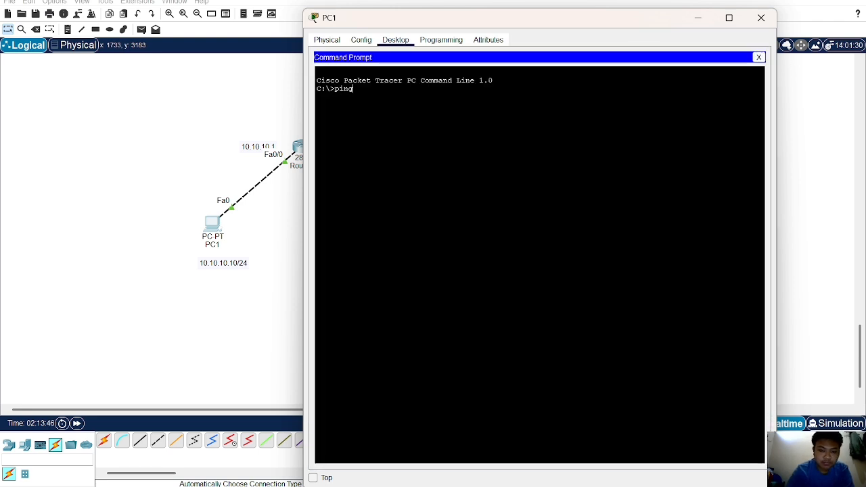
type("ping 20")
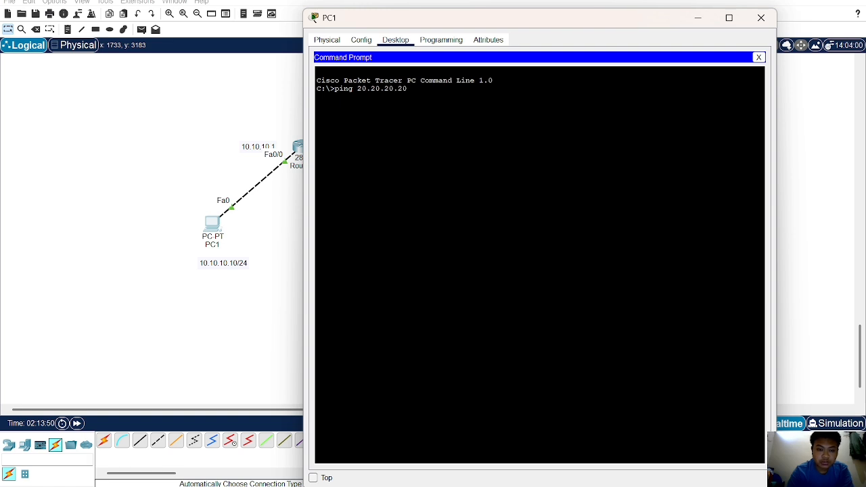
type(".20.20.20")
key("Return")
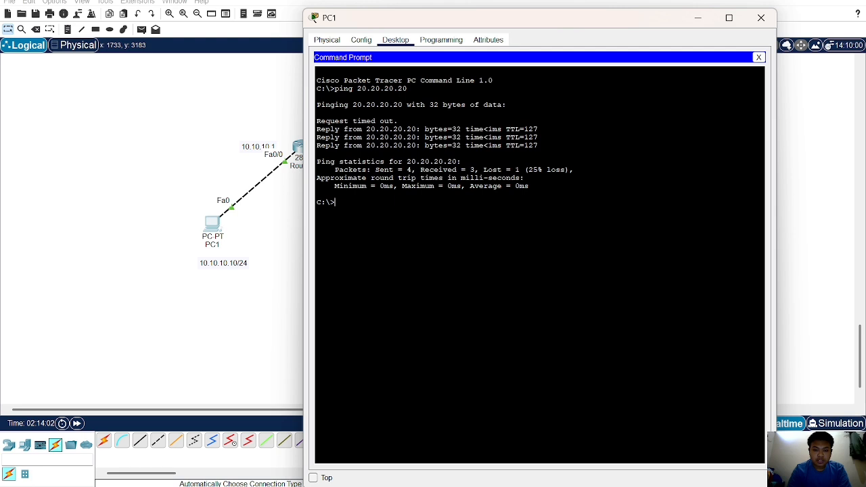
- Repeat the ping from PC1 to 20.20.20.20, review its output and return to the topology
left_click_drag(384, 170, 524, 179)
type("ping 20")
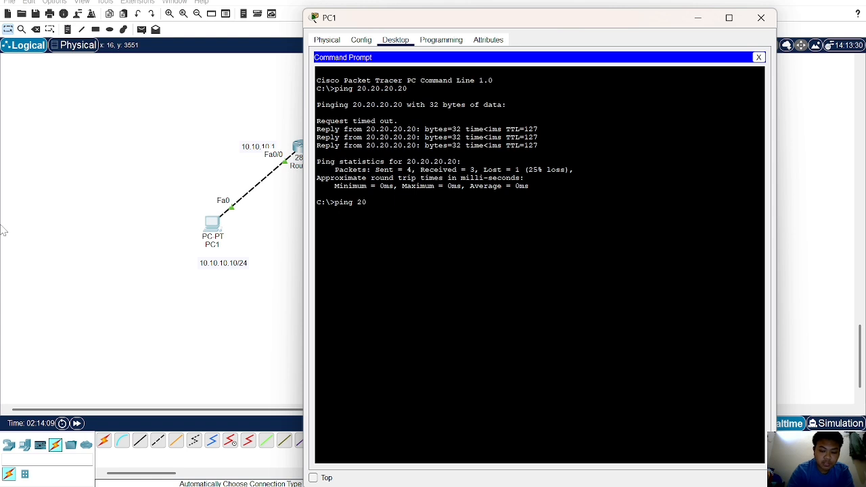
type(".20.20.20")
key("Return")
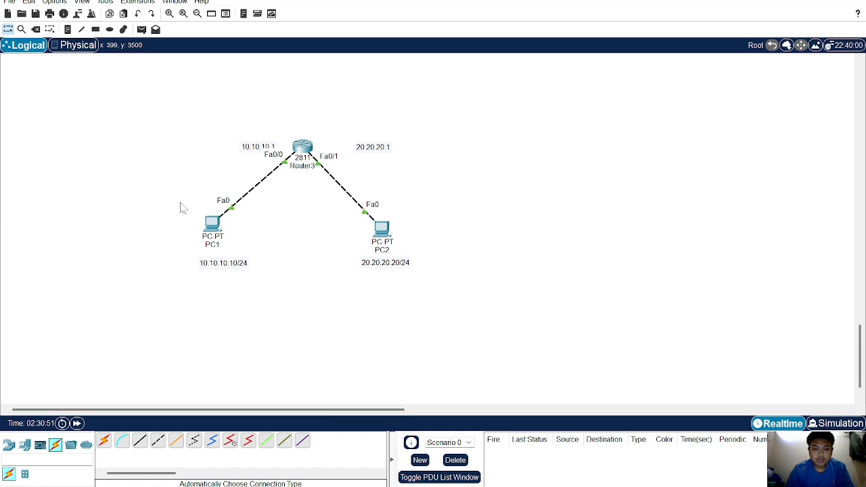
left_click_drag(161, 197, 444, 298)
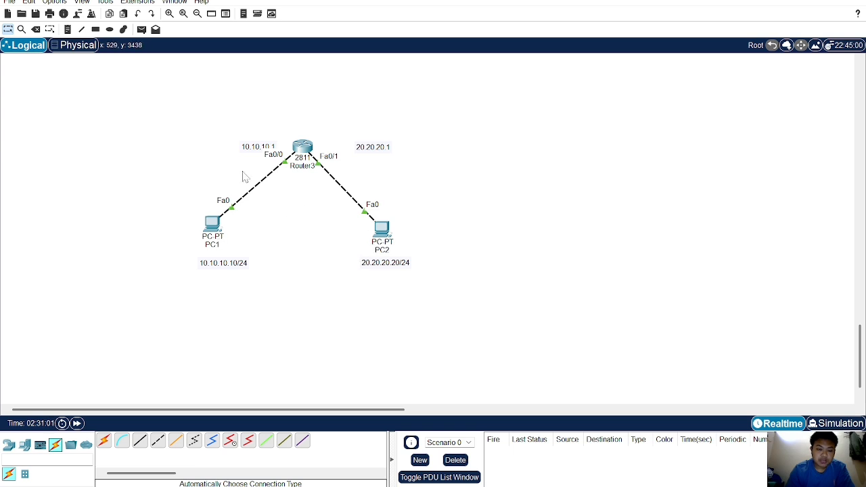
mouse_move(285, 172)
left_click(213, 223)
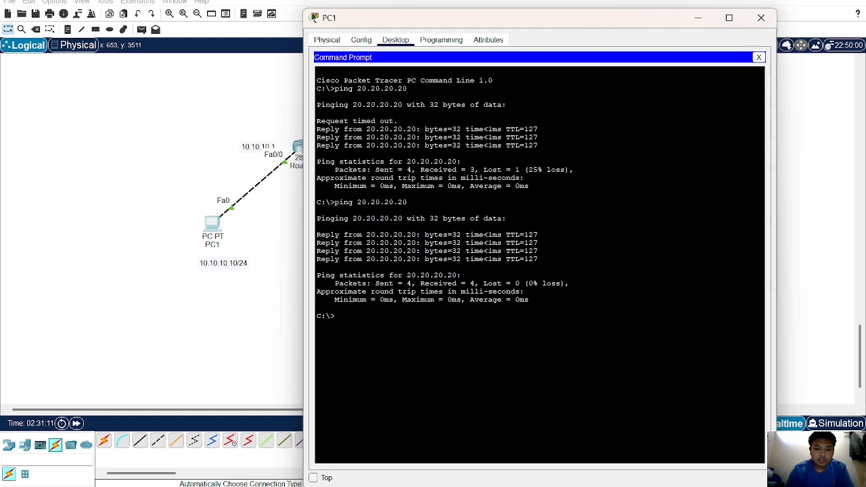
left_click(289, 218)
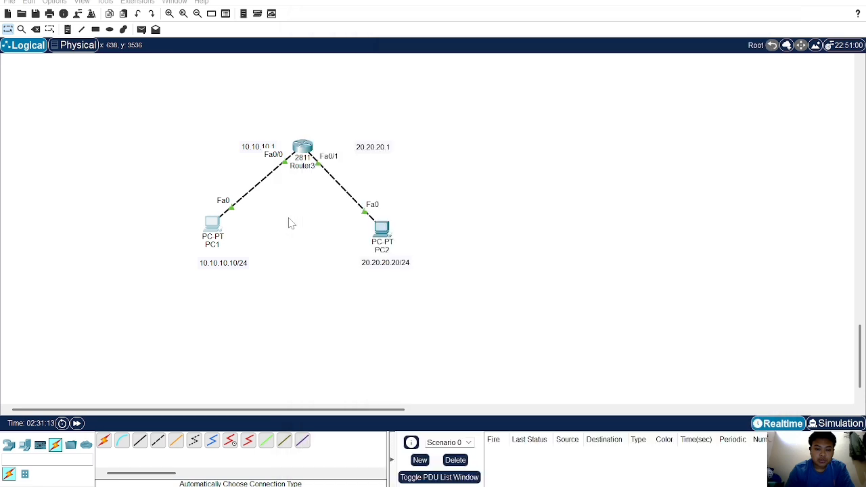
- Open the 2811 router's command line, enter global configuration mode and display the routing table with do sh ip route
left_click(312, 153)
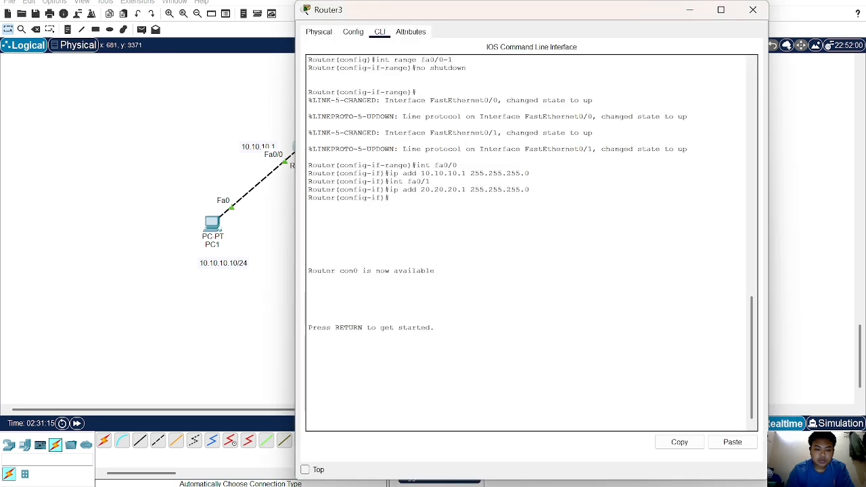
key("Return")
type("en")
key("Return")
type("c")
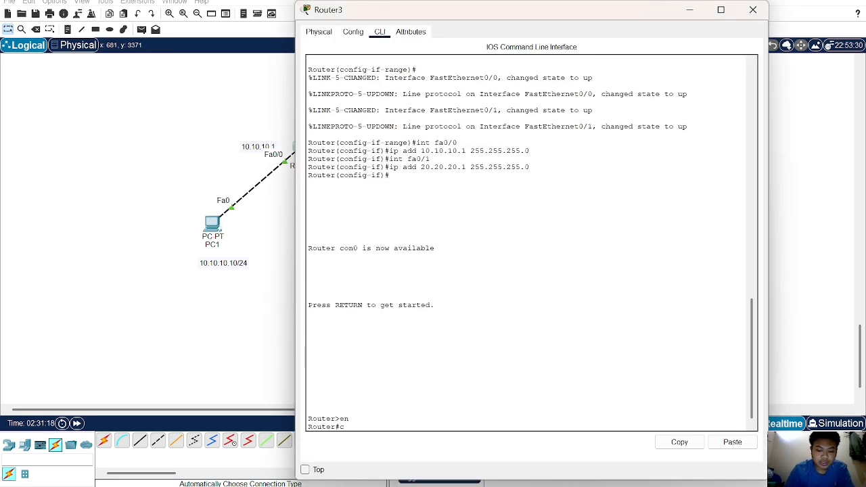
type("onf t")
key("Return")
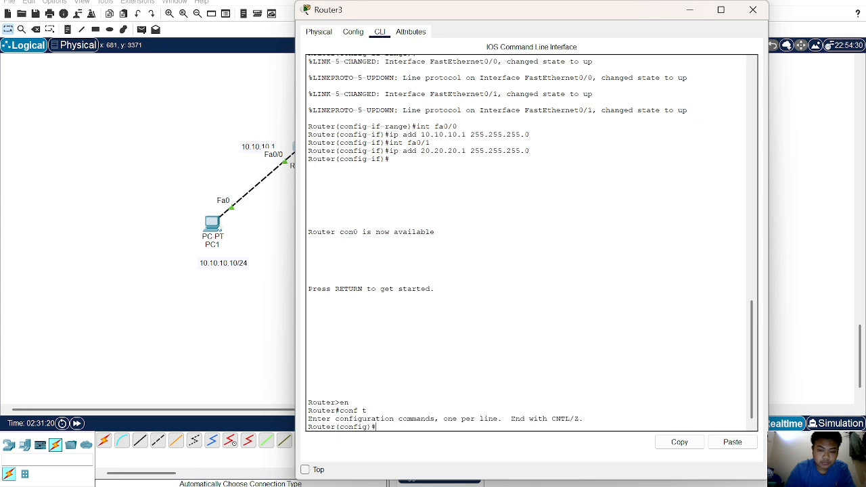
type("do sh ip route")
key("Return")
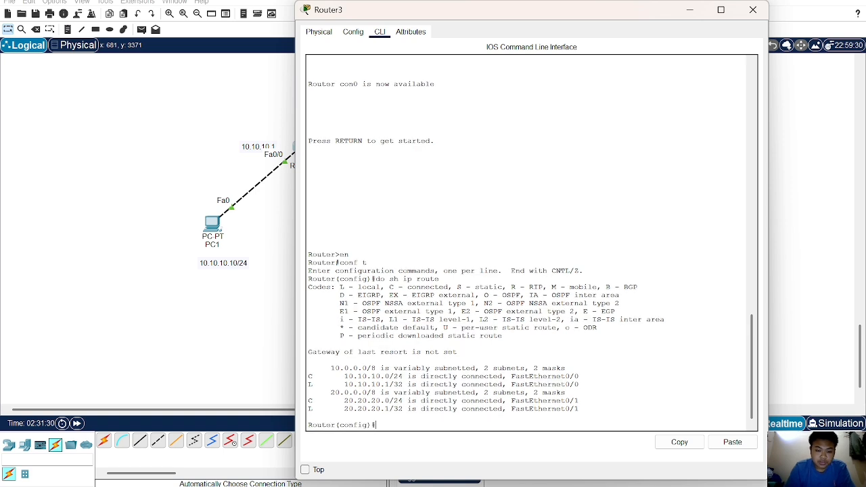
- Compare the connected networks in the routing table with the IP addresses assigned to fa0/0 and fa0/1
left_click_drag(344, 377, 385, 377)
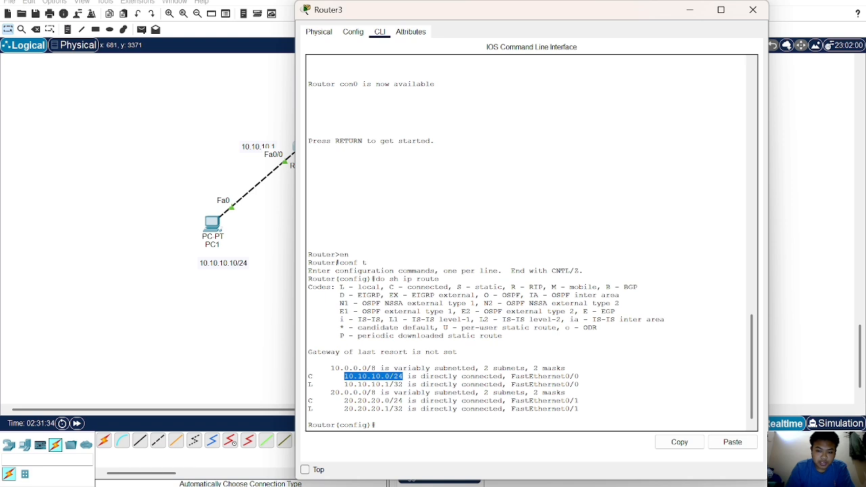
scroll(532, 242, "up", 10)
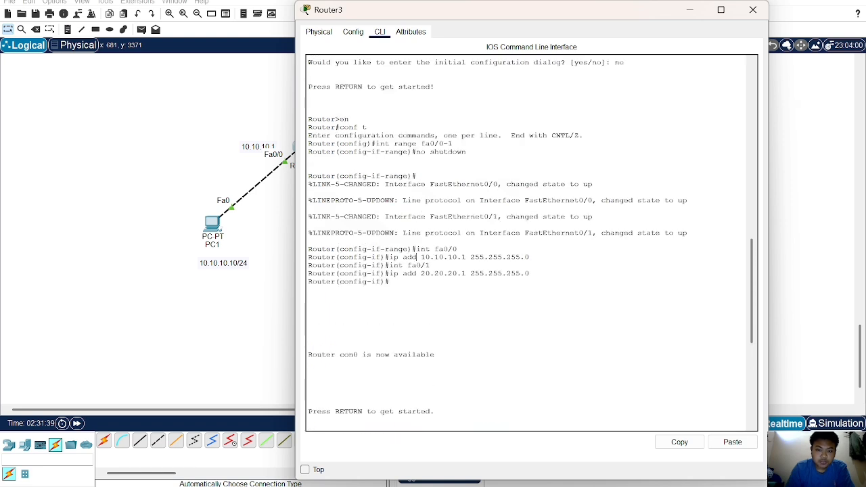
scroll(531, 243, "down", 10)
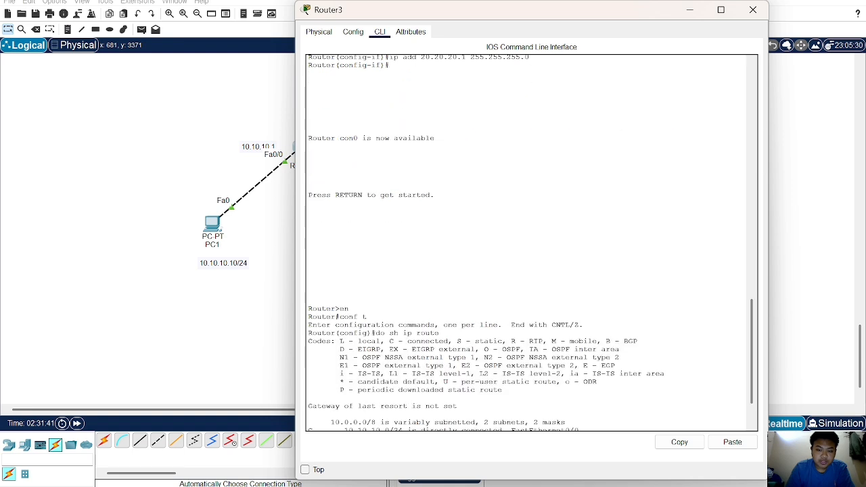
left_click_drag(344, 400, 390, 401)
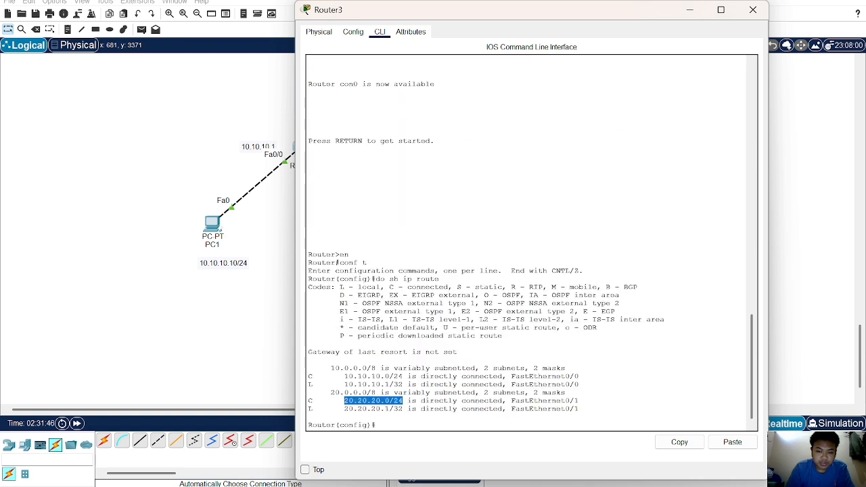
scroll(531, 242, "up", 9)
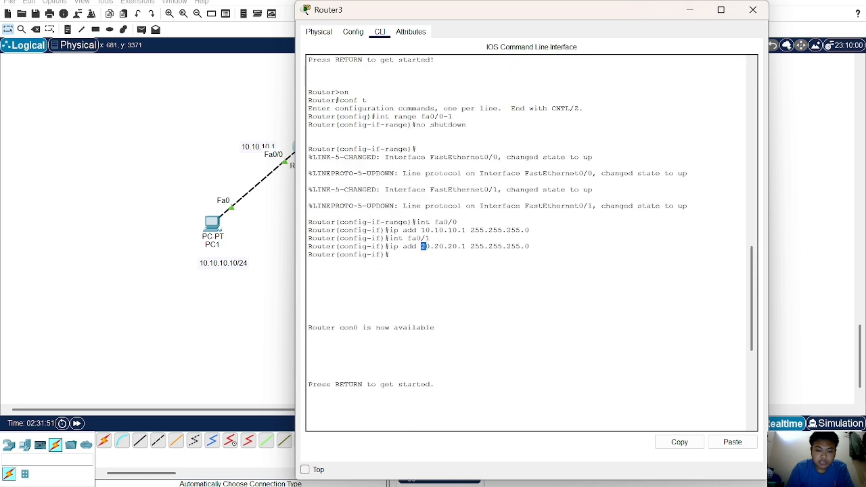
left_click_drag(423, 248, 517, 248)
scroll(517, 247, "down", 4)
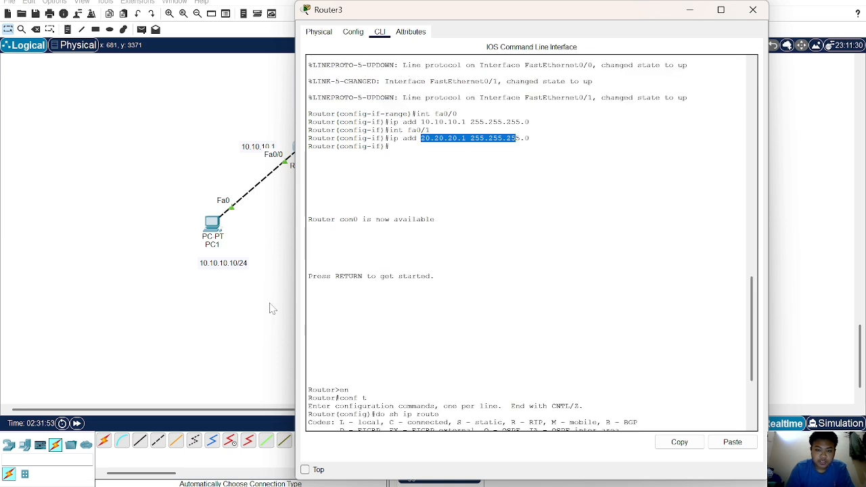
left_click(237, 310)
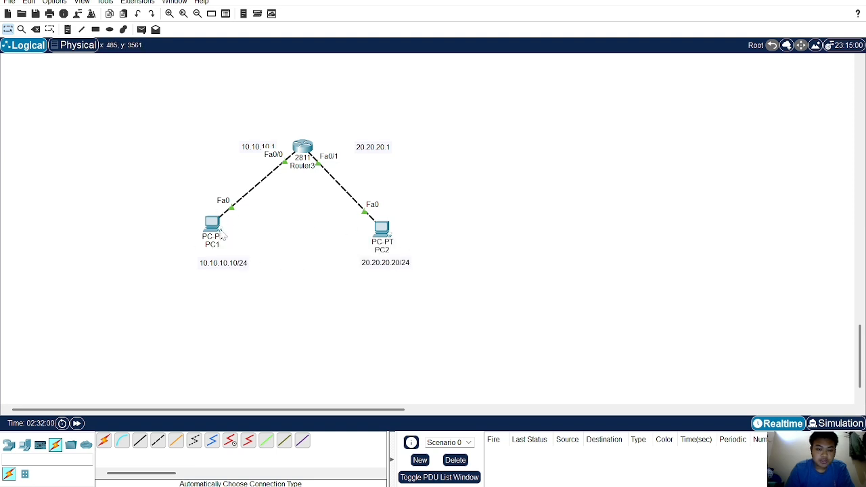
- Examine the router's directly connected routes for both subnets against the PCs' addresses in the topology
left_click(306, 149)
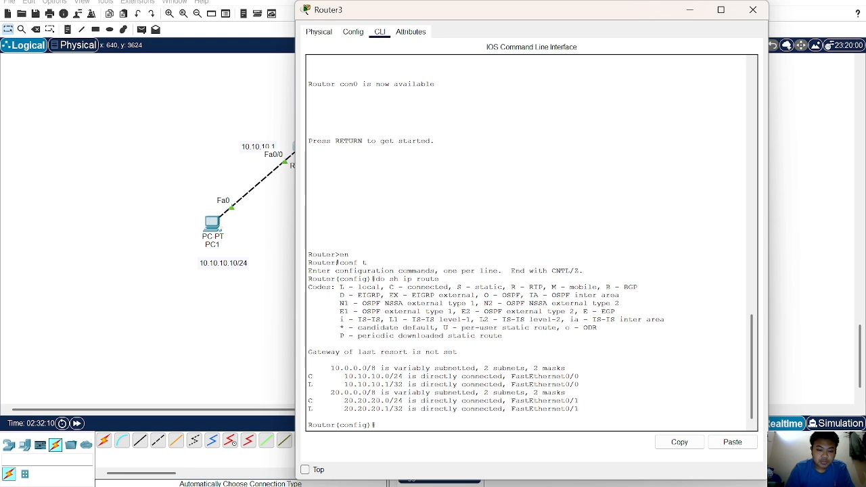
left_click_drag(344, 401, 581, 401)
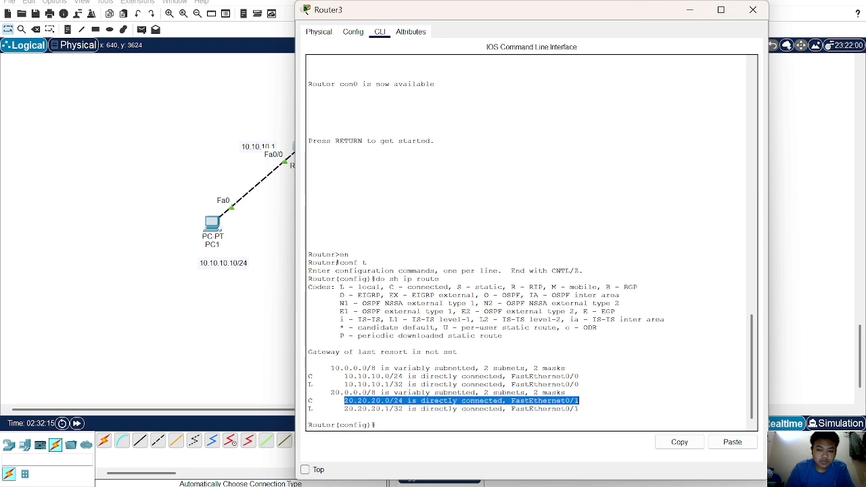
left_click(252, 318)
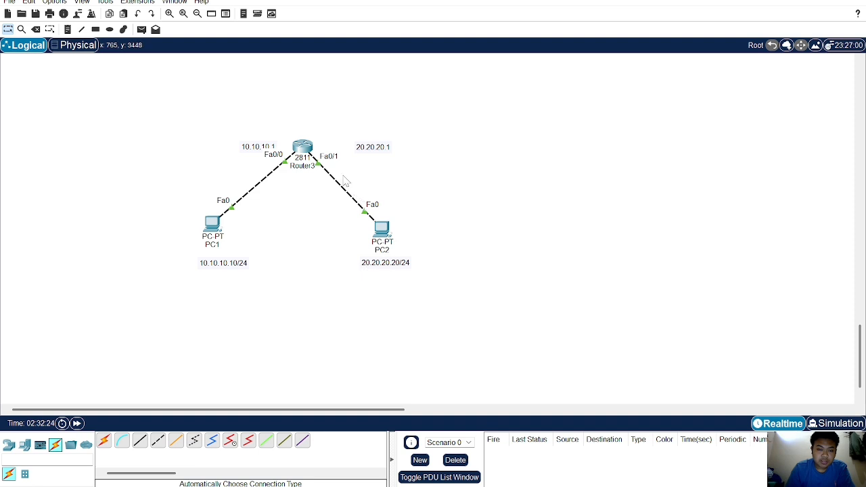
left_click(304, 153)
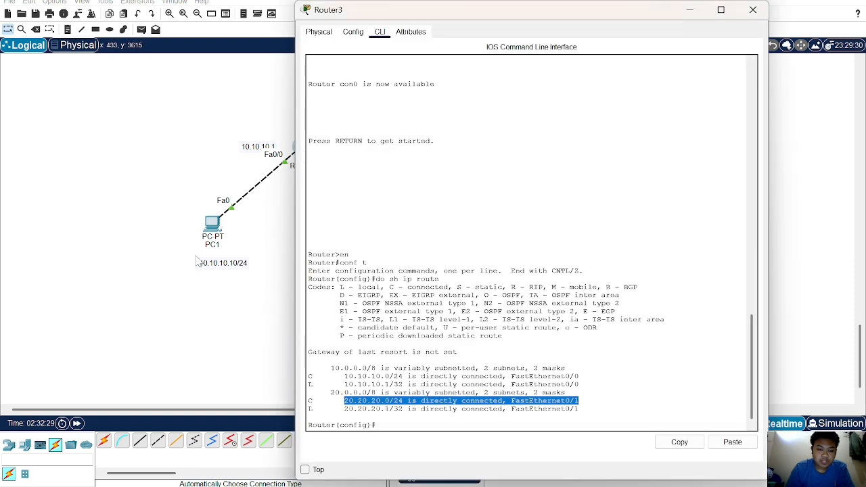
left_click_drag(195, 256, 262, 275)
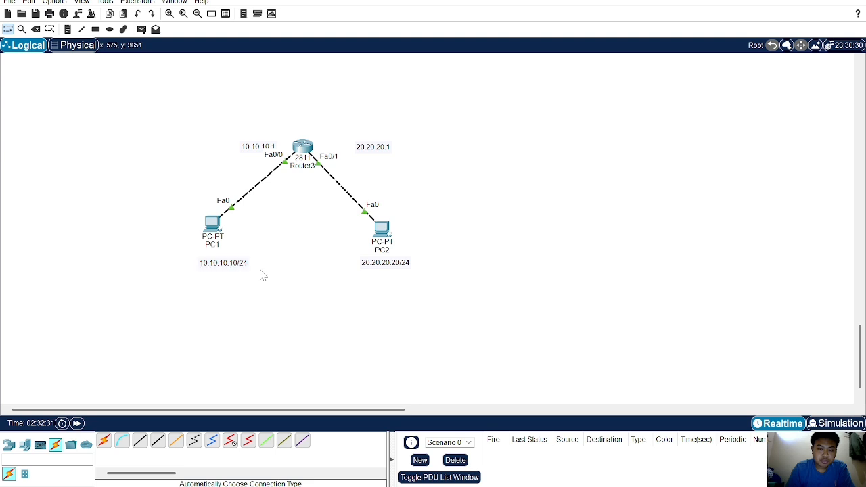
left_click(305, 152)
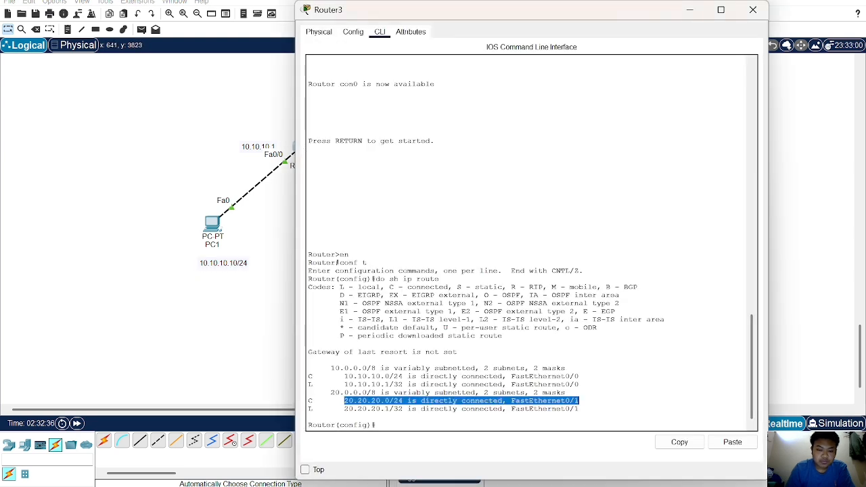
left_click_drag(343, 376, 575, 377)
left_click(231, 309)
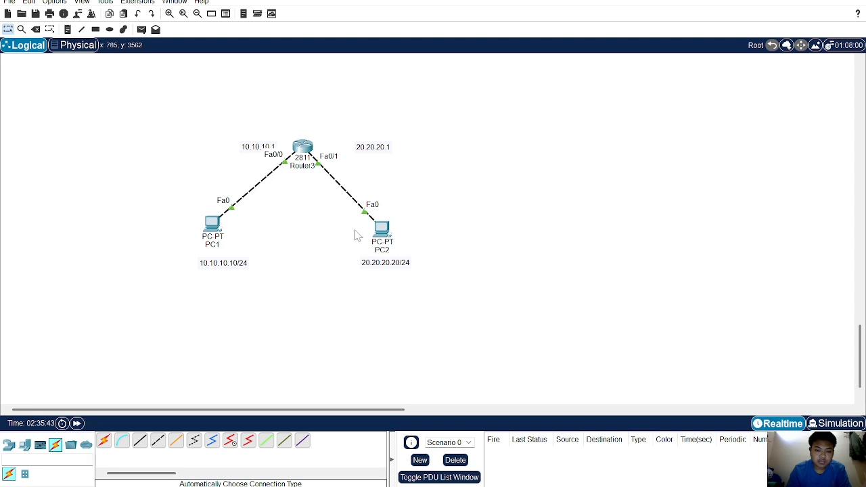
- Examine the routing table's connected and local route codes in the legend and return to the topology
left_click(303, 148)
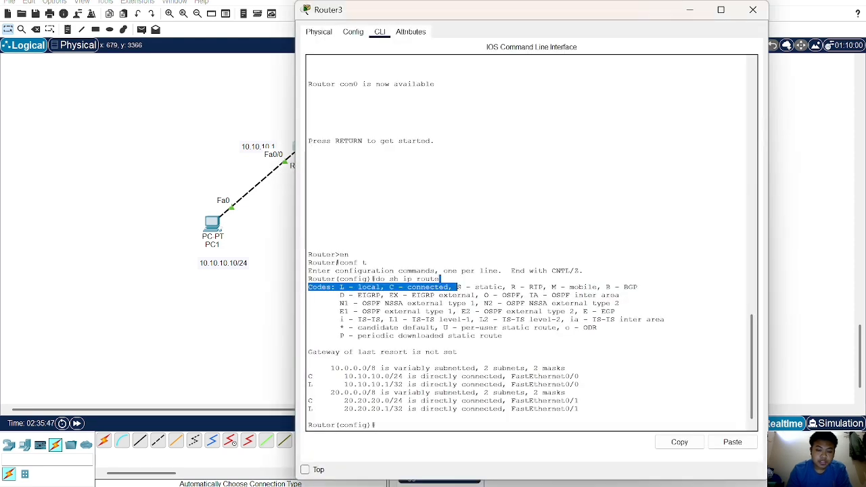
left_click_drag(308, 377, 314, 384)
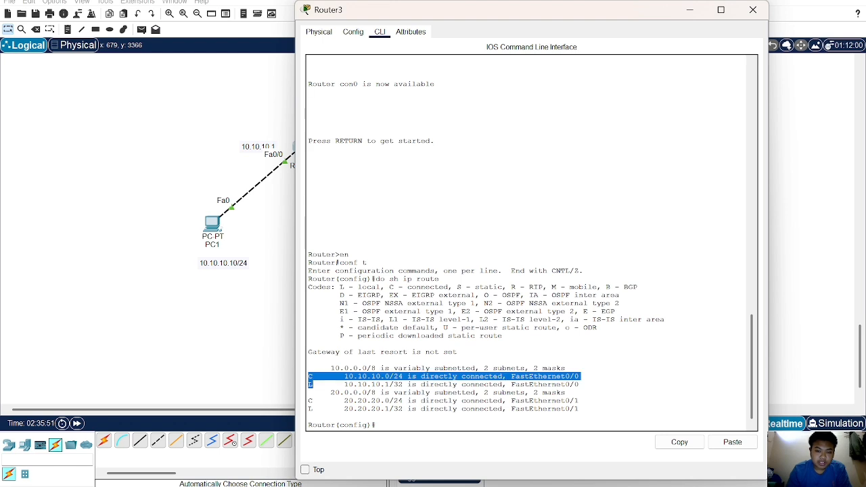
left_click_drag(386, 287, 440, 288)
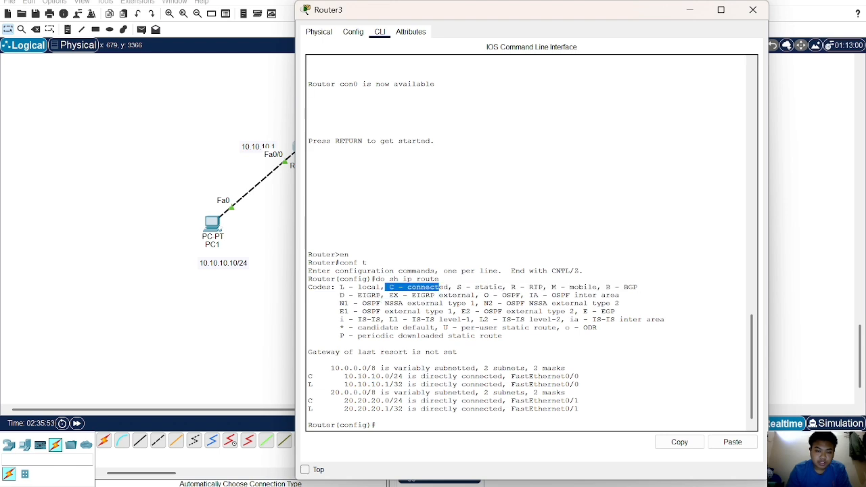
left_click_drag(335, 287, 384, 287)
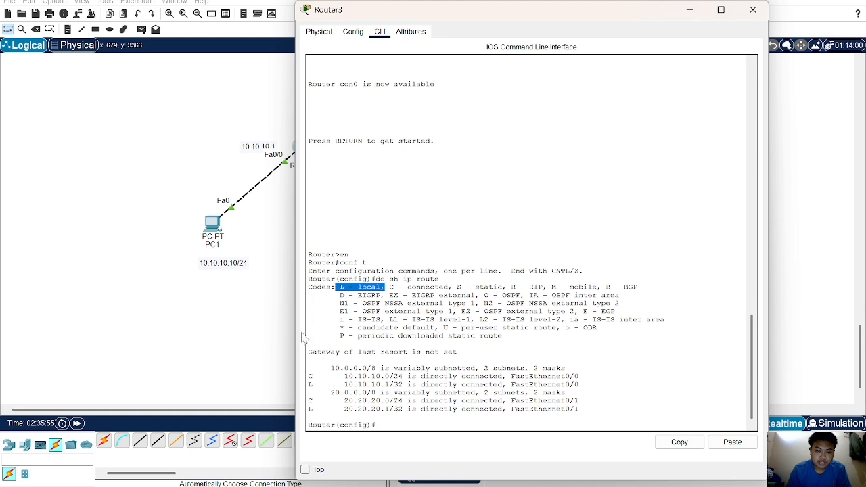
left_click(257, 338)
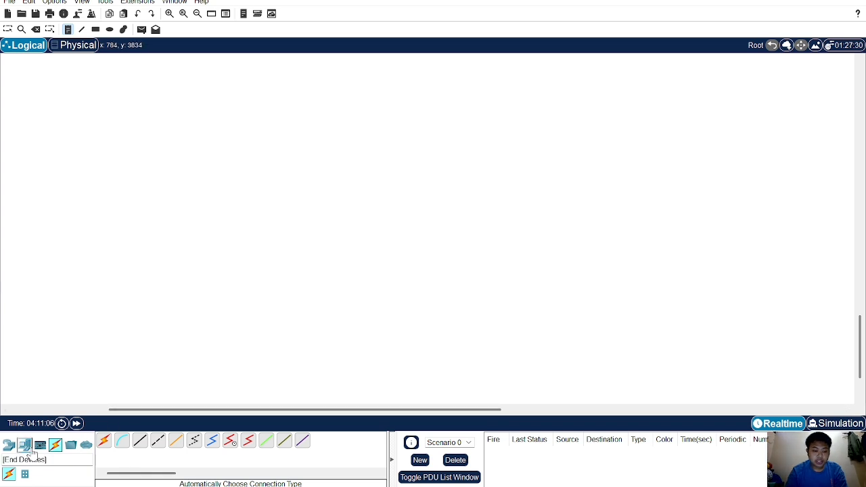
- Place a 2911 router in the empty area of the workspace
left_click(30, 447)
left_click(9, 445)
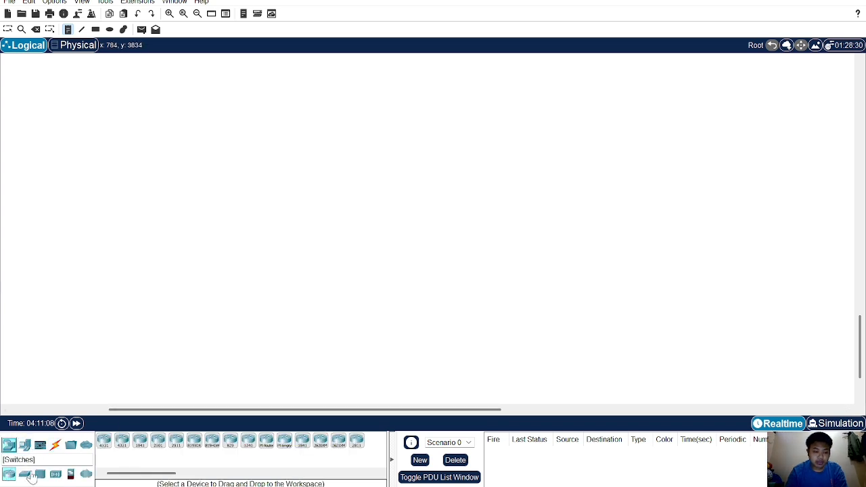
left_click(178, 443)
left_click(163, 145)
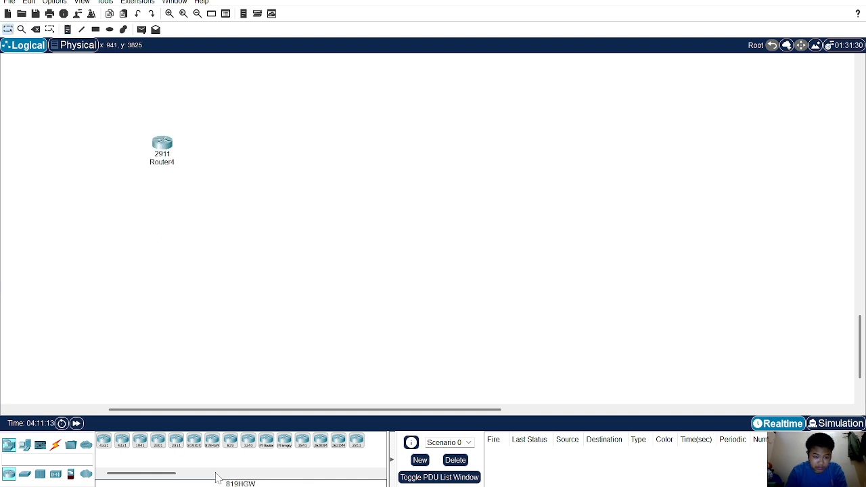
- Place a second 2911 router beside the first one and a PC below each of the two routers
left_click(176, 443)
left_click(332, 146)
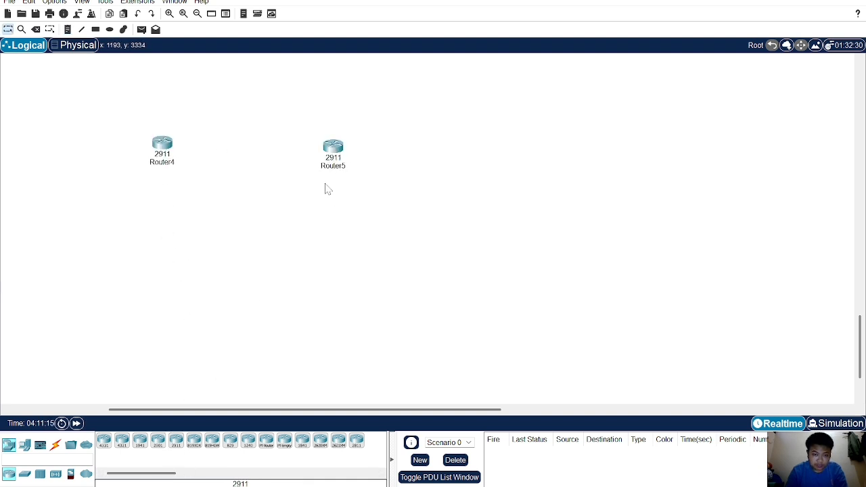
left_click(24, 445)
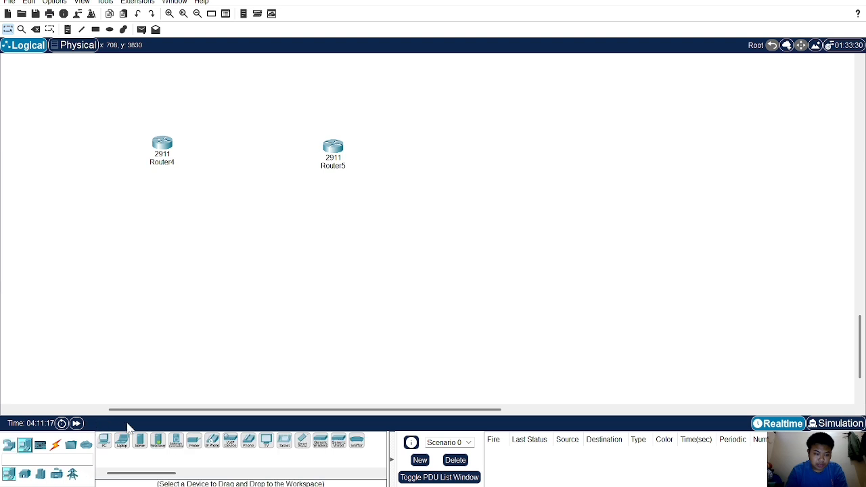
left_click(103, 442)
left_click(162, 259)
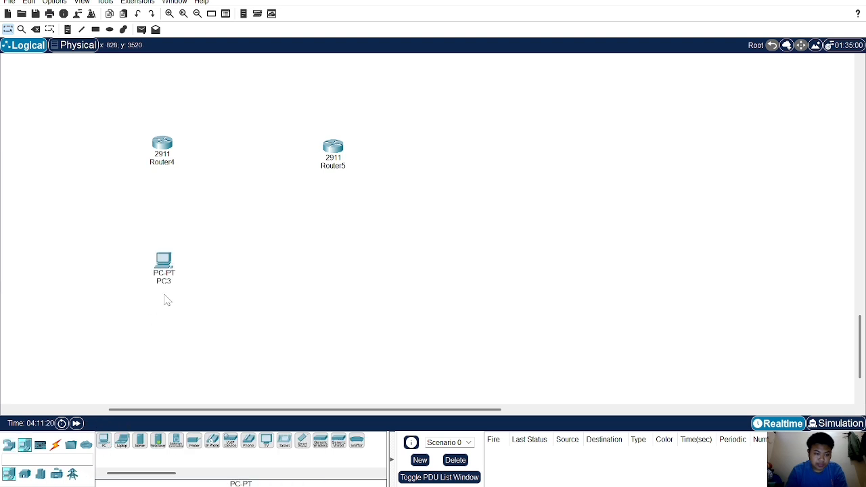
left_click(103, 441)
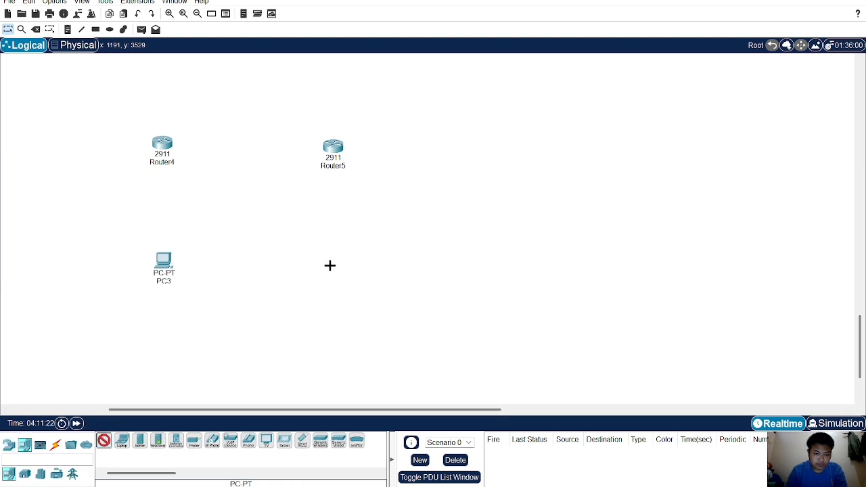
left_click(329, 264)
- Connect PC3 to Router4 using the automatically chosen connection type
left_click(56, 444)
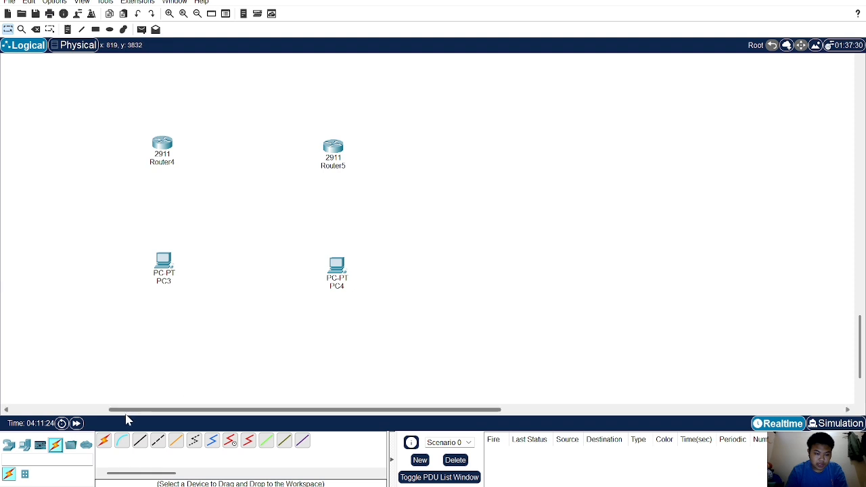
left_click(104, 440)
left_click(163, 263)
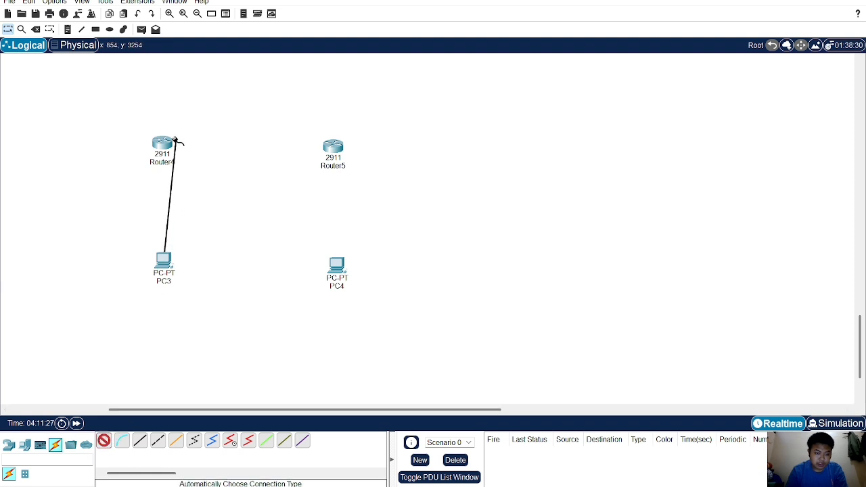
left_click(162, 151)
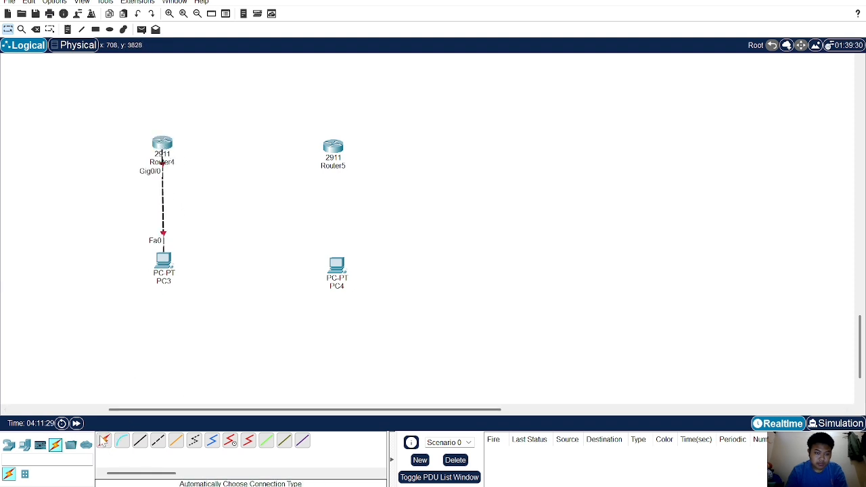
- Link Router4 to Router5 and Router5 to PC4 using automatically chosen cables
left_click(167, 144)
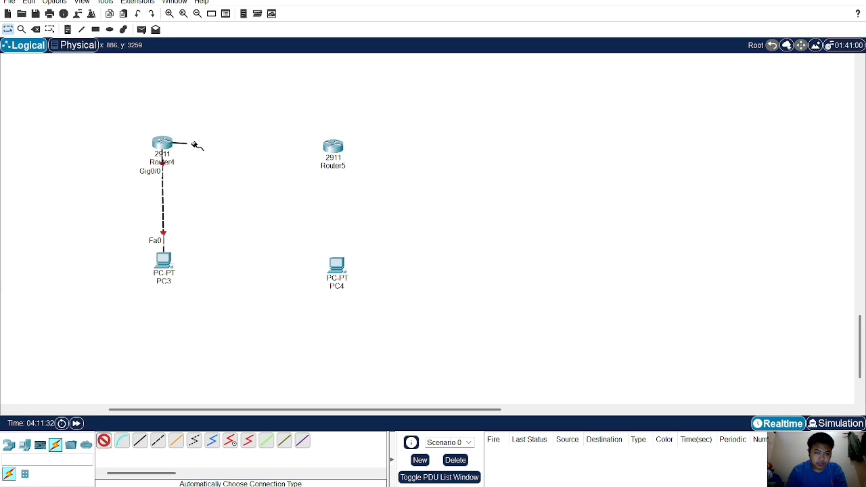
left_click(332, 144)
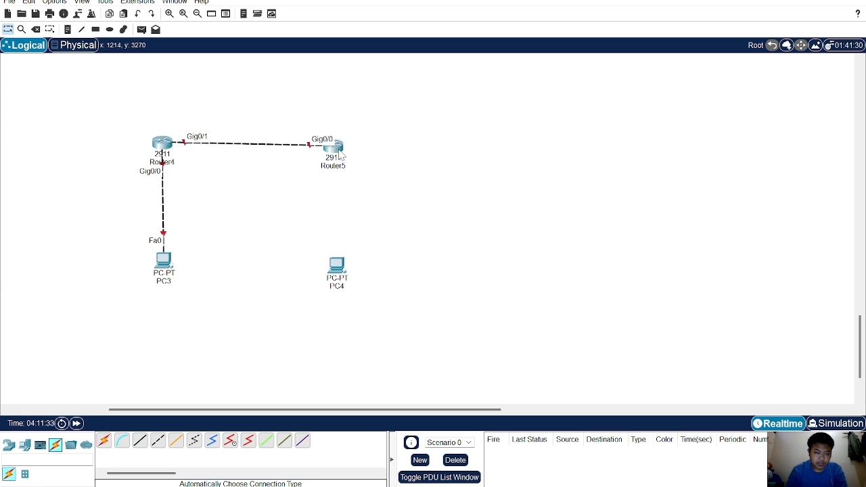
left_click(103, 440)
left_click(333, 152)
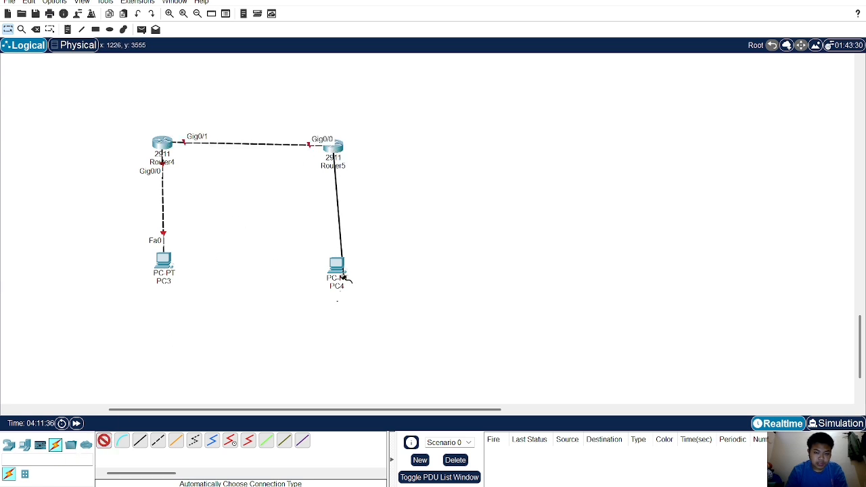
left_click(343, 274)
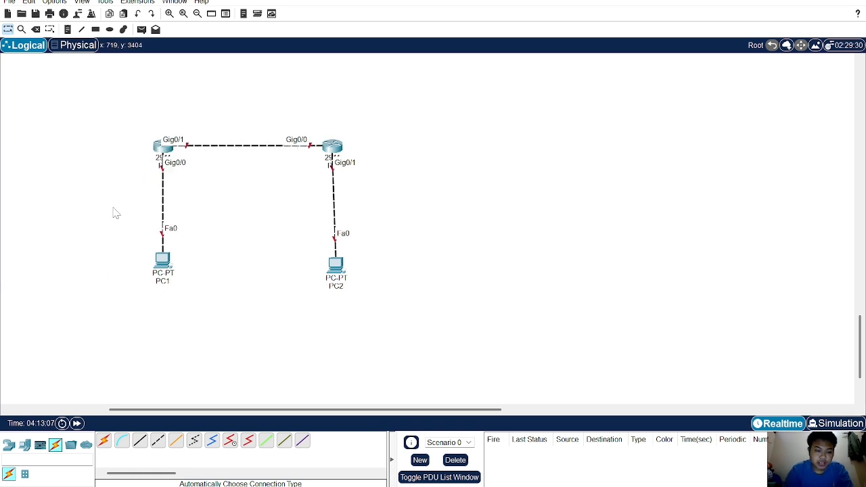
- Add address notes below the PCs: 192.168.1.10/24 for PC1 and 192.168.2.10/24 for PC2
left_click(67, 29)
left_click(139, 295)
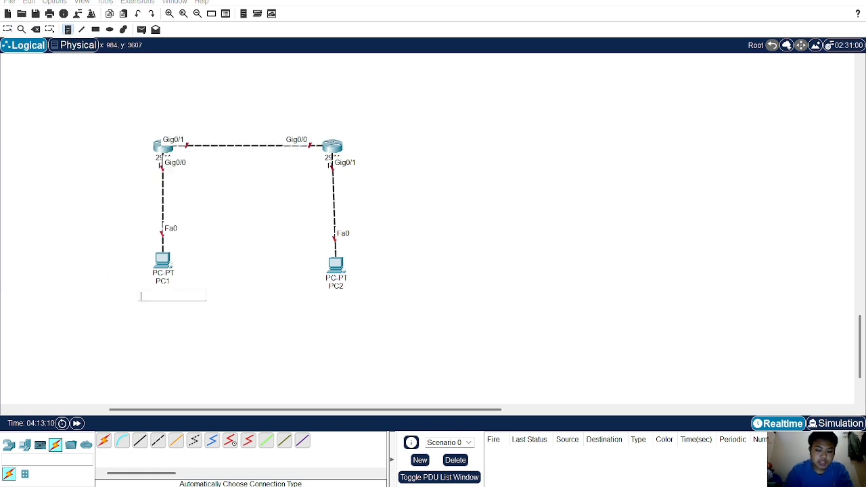
type("192.168.1.")
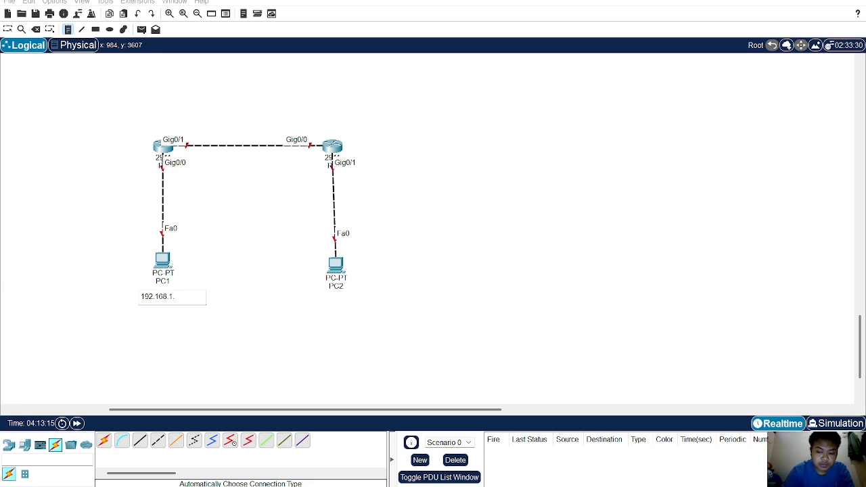
type("10/24")
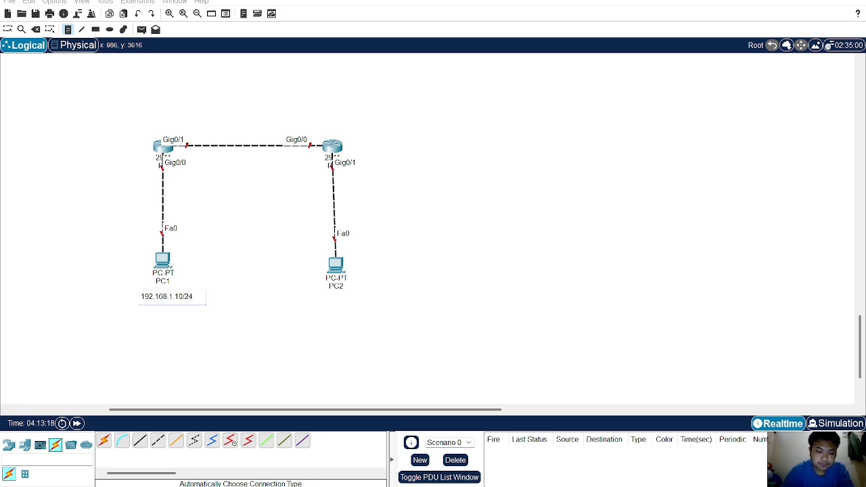
left_click(320, 300)
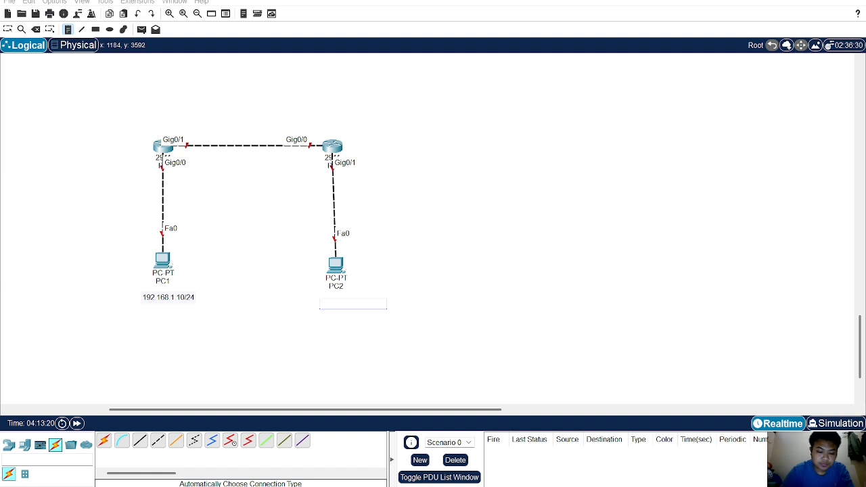
type("192.168.2")
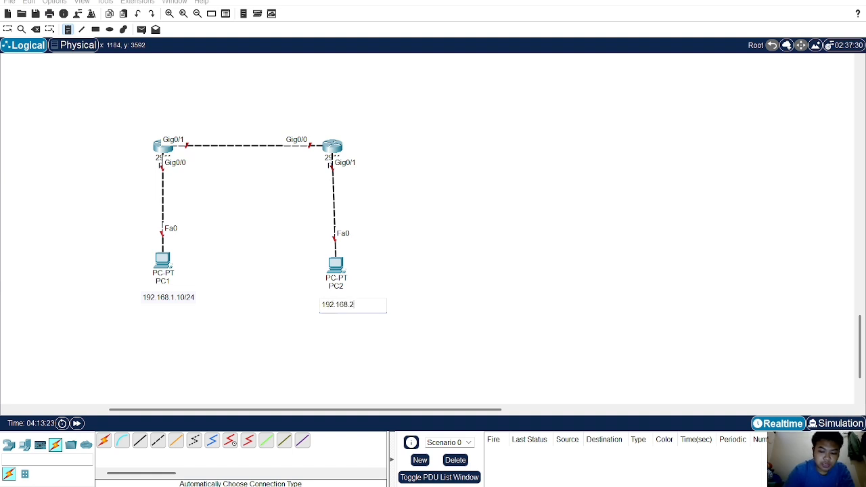
type(".10")
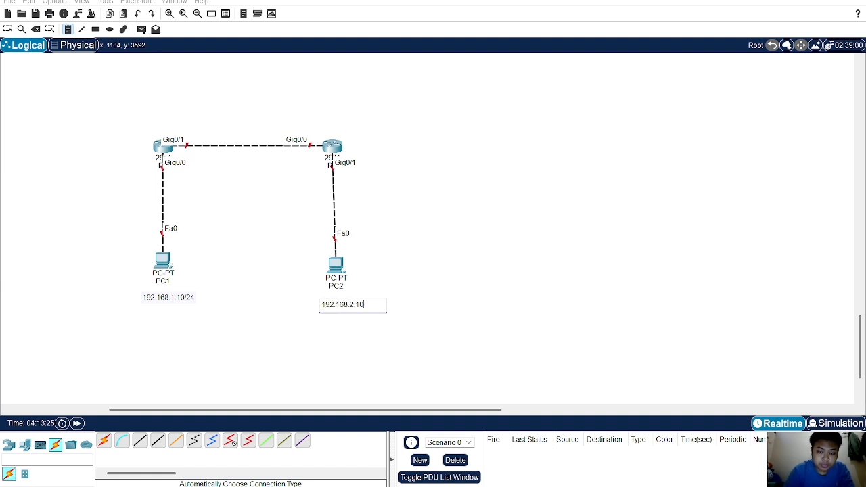
type("/24")
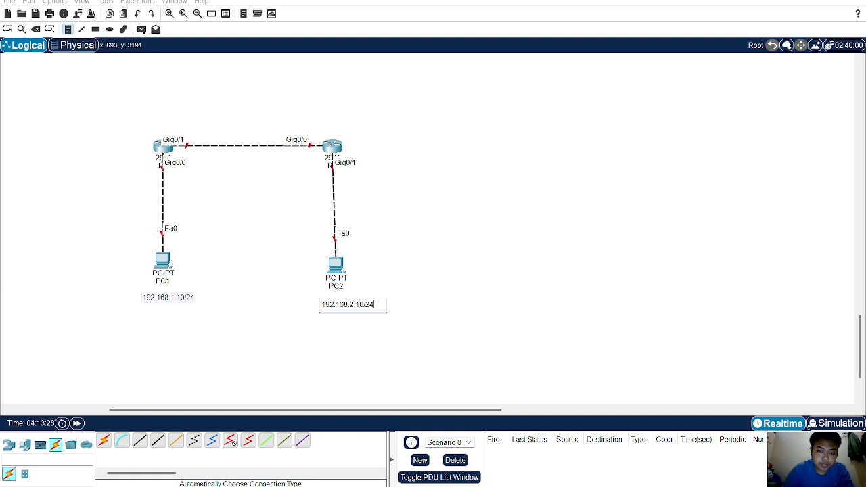
- Add notes for the routers' PC-facing interfaces: 192.168.1.1 by PC1's router at Gig0/0 and 192.168.2.1 by PC2's router at Gig0/1
left_click(135, 163)
left_click(103, 147)
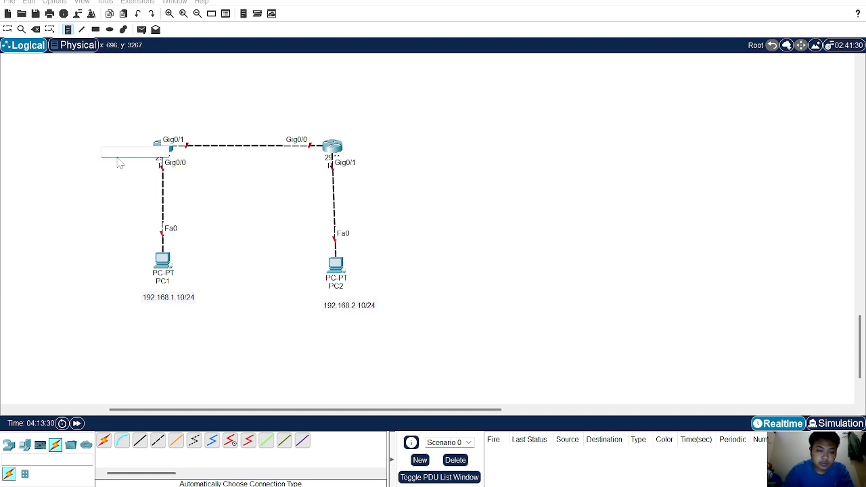
left_click(110, 166)
type("192.")
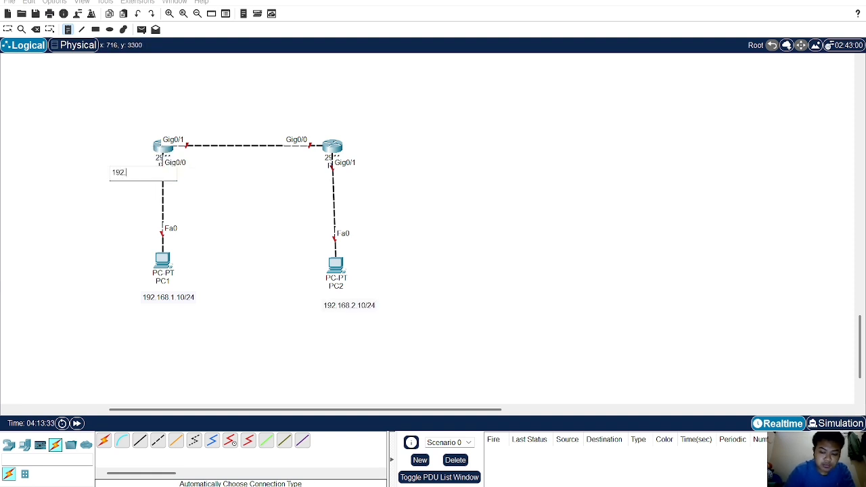
type("168.1.1")
left_click(353, 169)
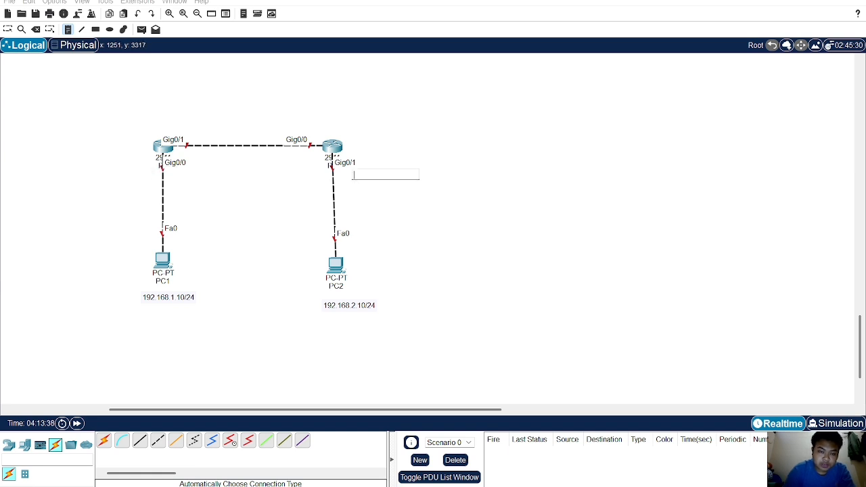
type("192.1")
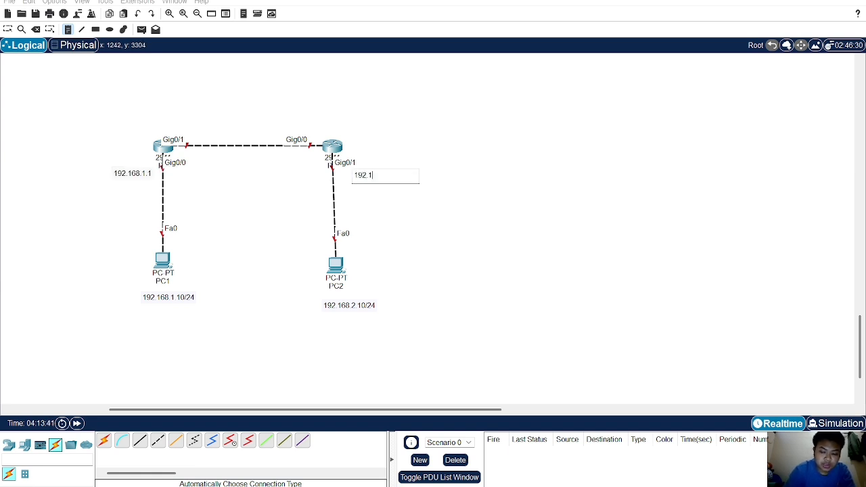
type("68.2")
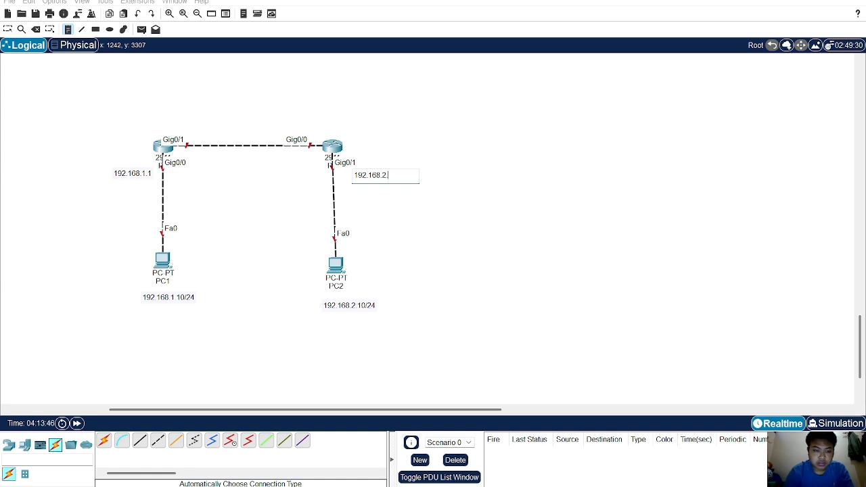
type(".1")
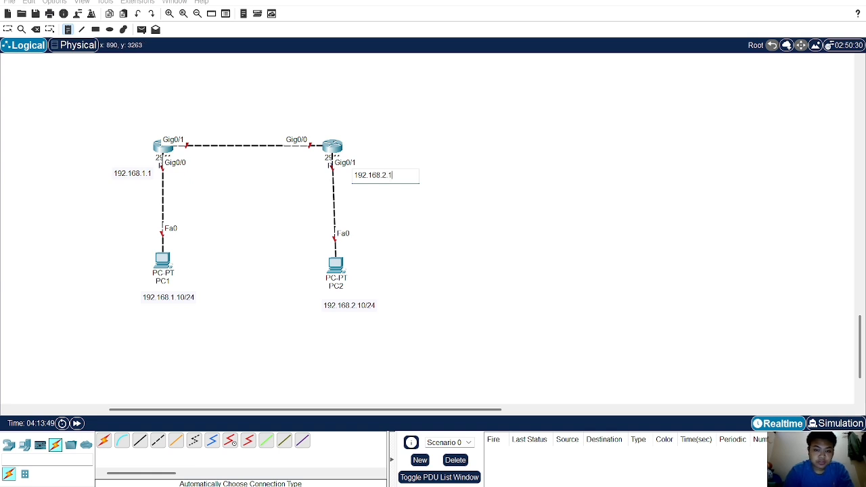
- Add notes above the router-to-router link: 10.10.10.1/24 at the Gig0/1 end and 10.10.10.2/24 at the Gig0/0 end
left_click(229, 230)
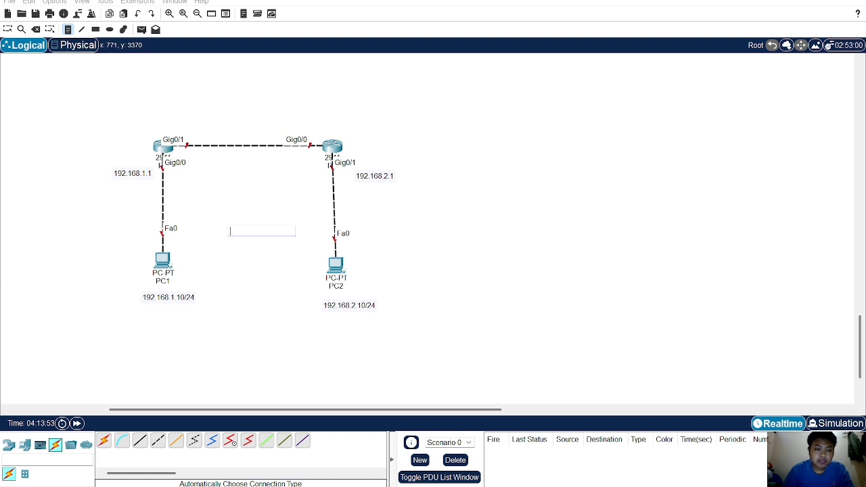
left_click(168, 124)
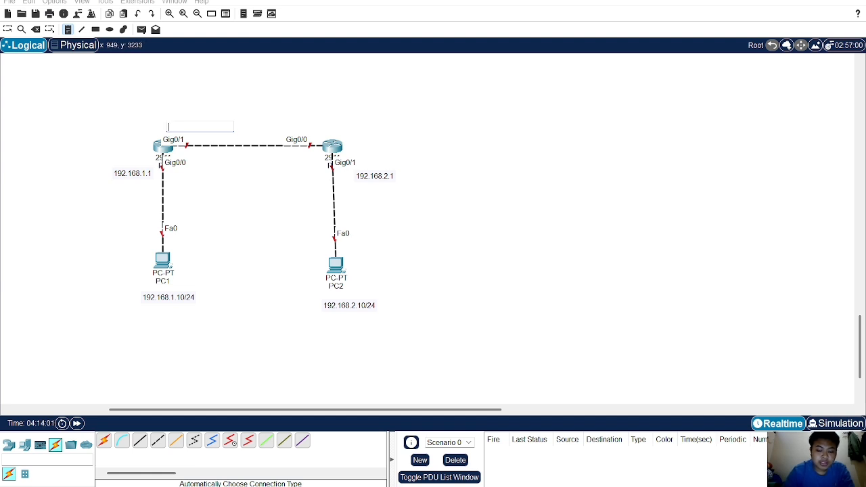
type("10.10.10")
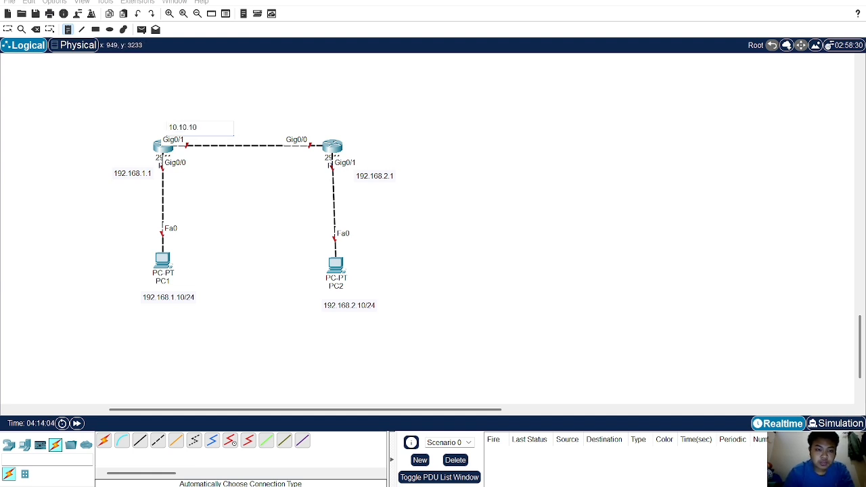
type(".1")
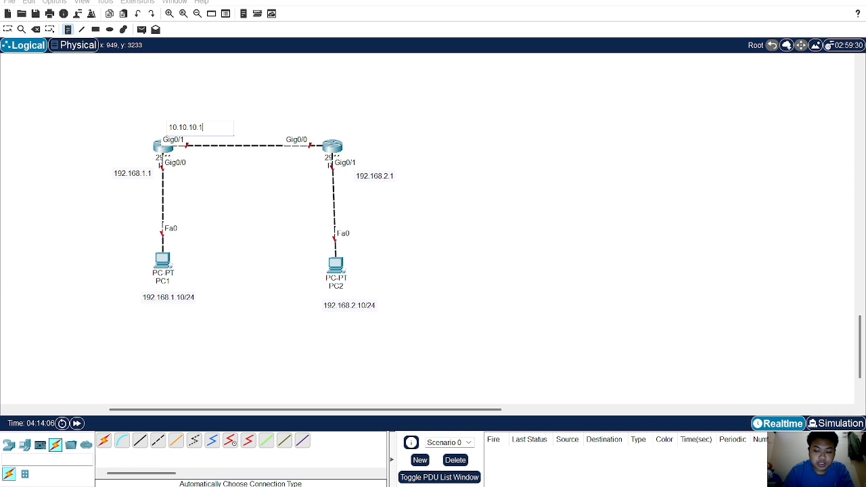
type("/24")
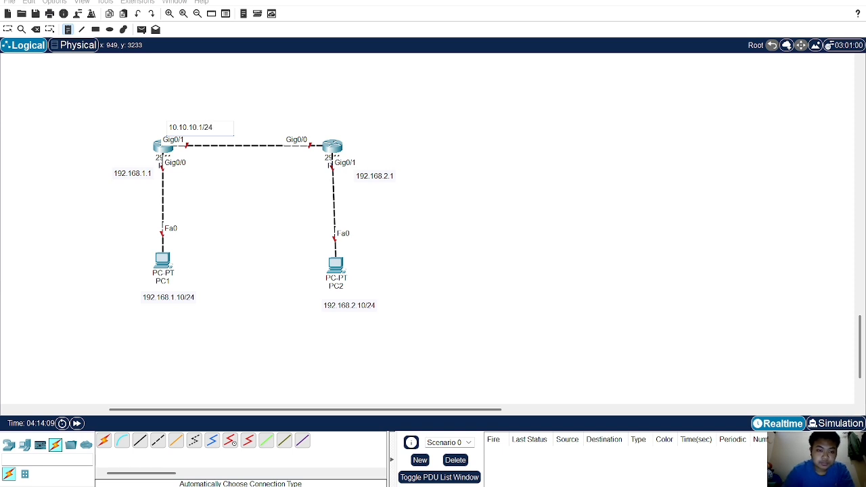
left_click(296, 127)
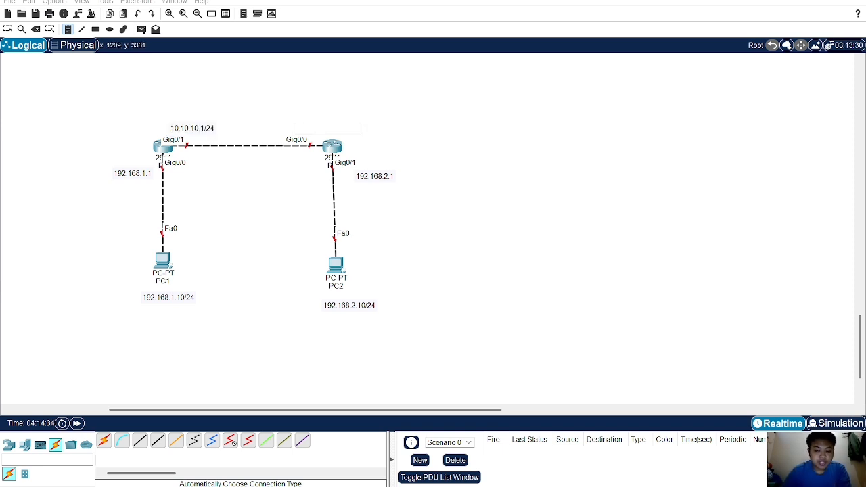
type("10.1")
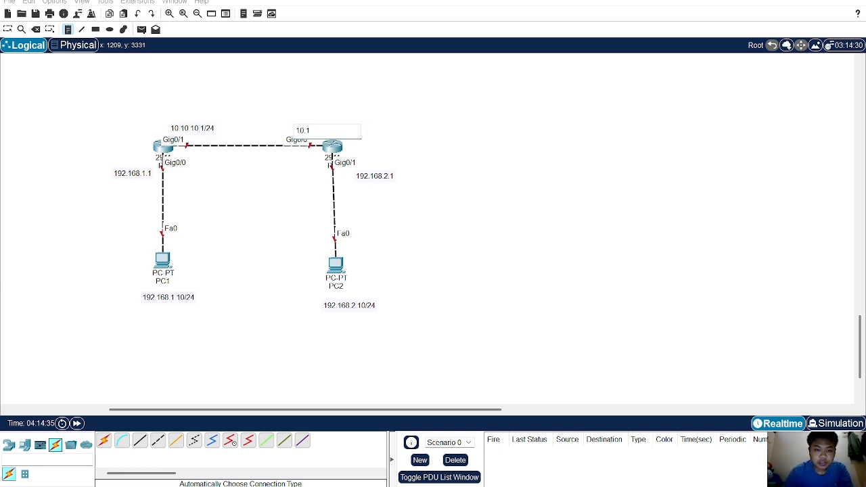
type("0.10.2/")
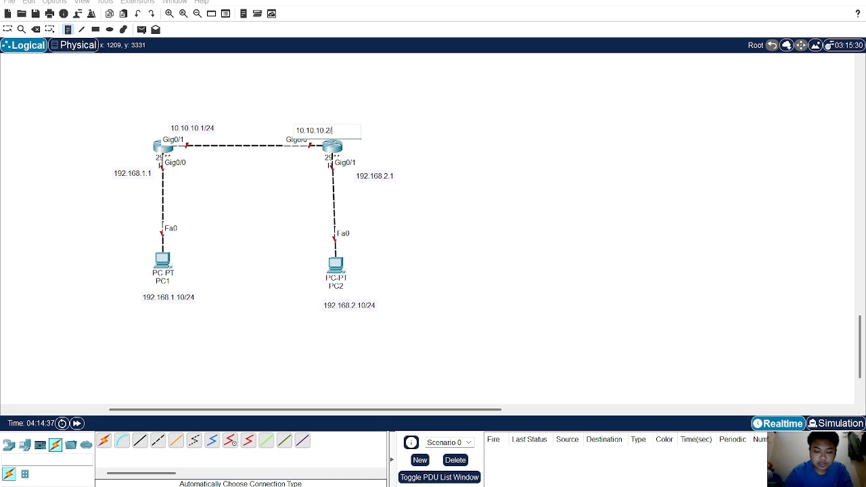
type("24")
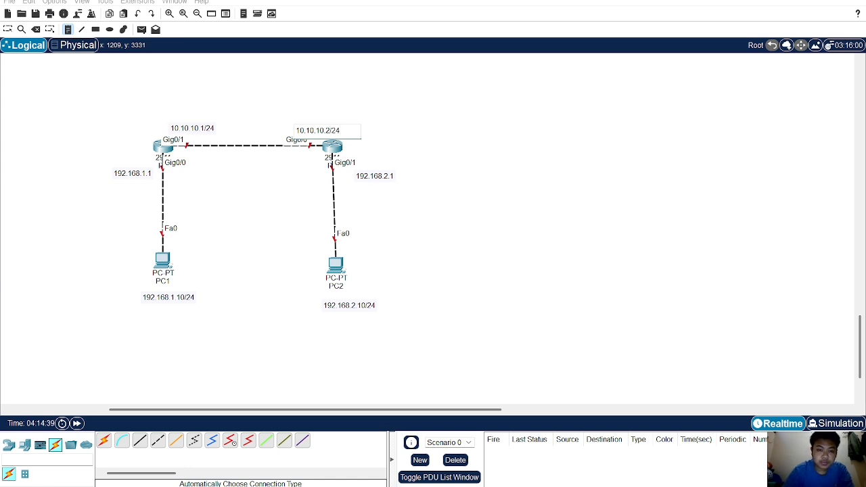
left_click(7, 29)
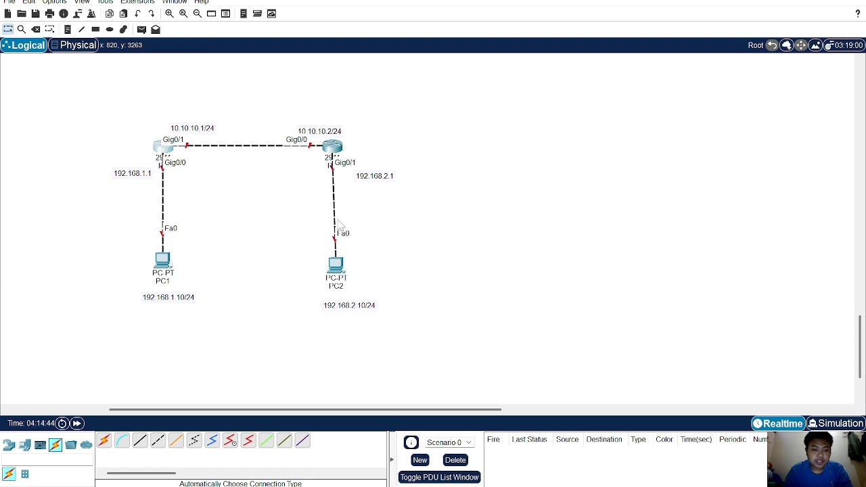
- Bring R1's command line into global configuration mode, answering no to the initial configuration dialog
left_click(162, 147)
left_click(388, 40)
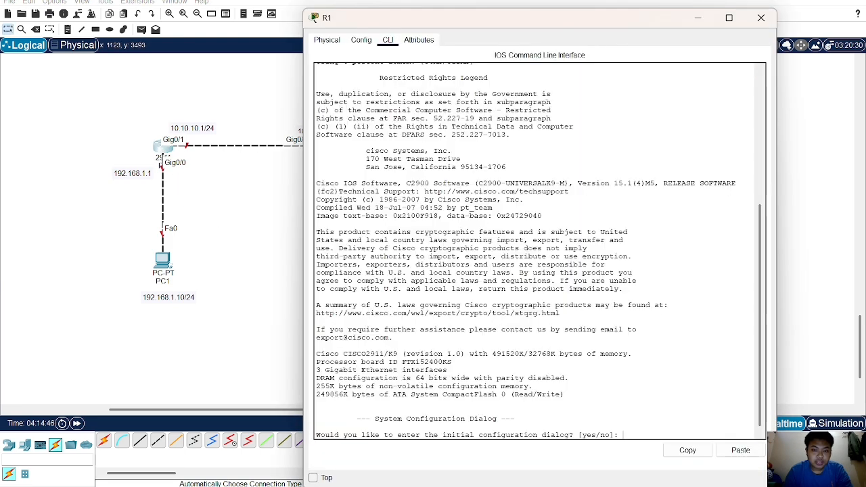
type("n")
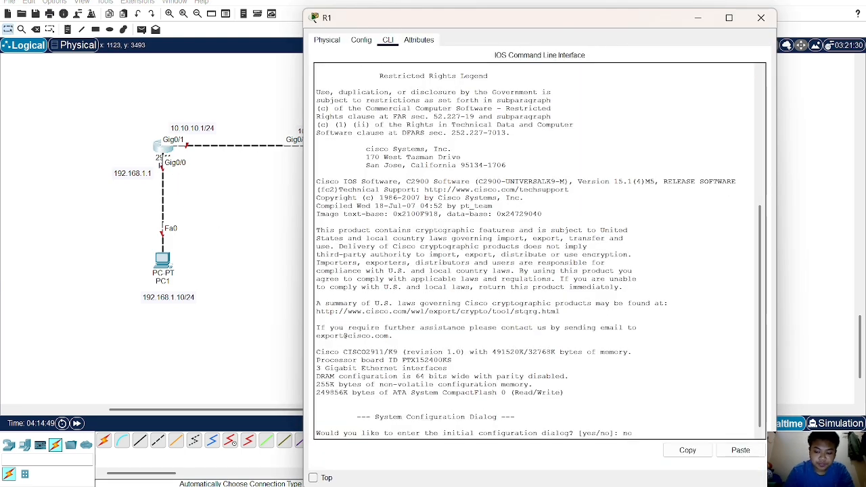
type("o")
key("Return")
key("Return")
type("er>e")
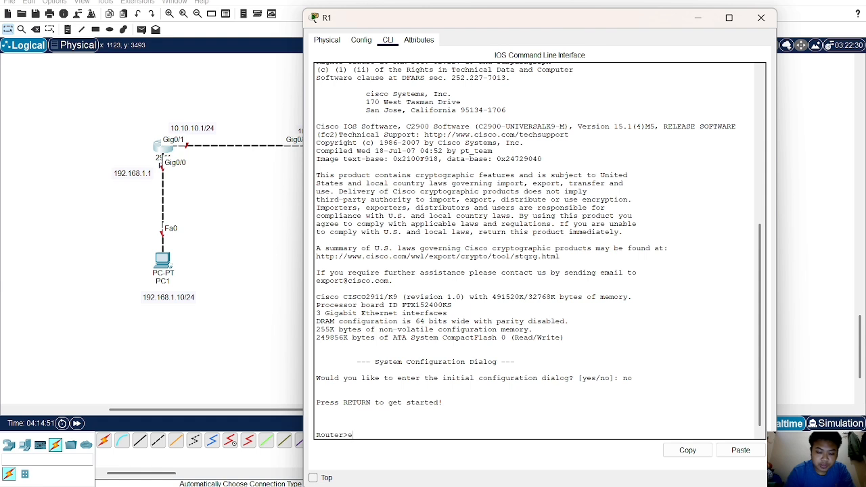
type("n")
key("Return")
type("conf t")
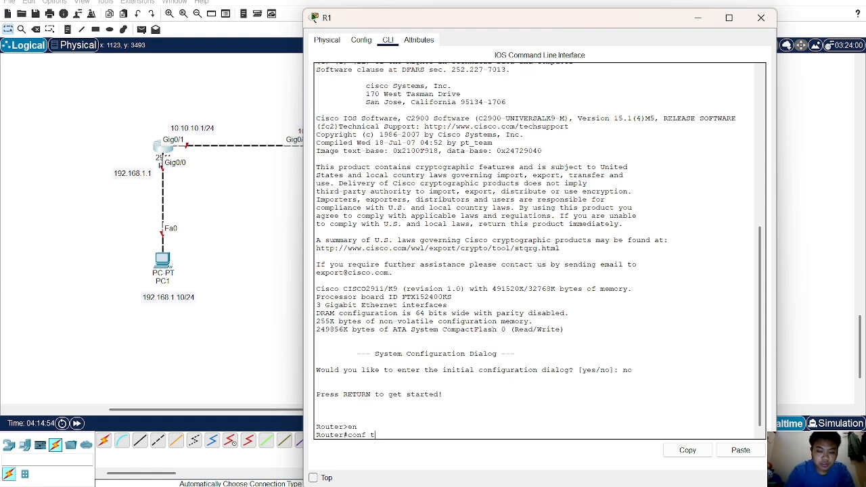
key("Return")
- Enable R1's interfaces g0/0 and g0/1 together with an interface range and no shutdown
type("int ran")
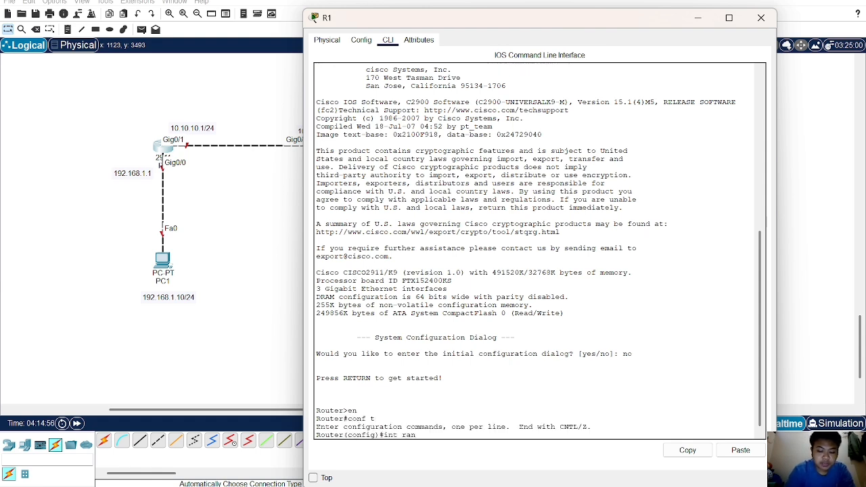
type("ge g")
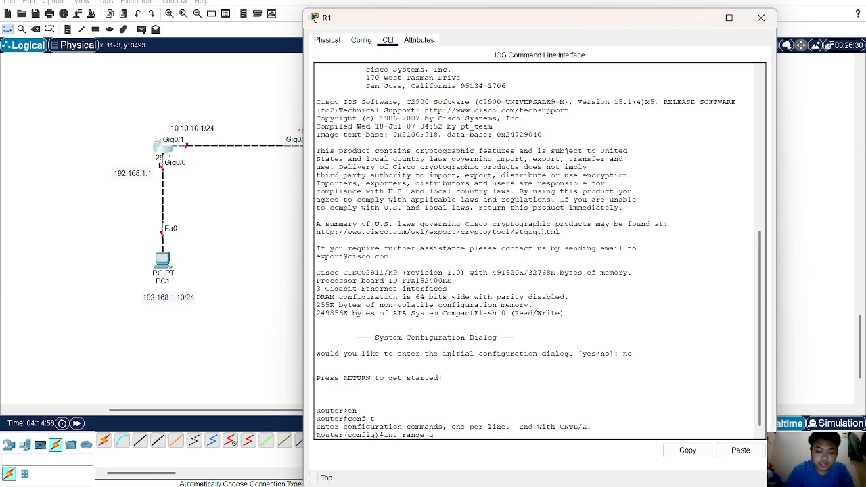
type("0/0")
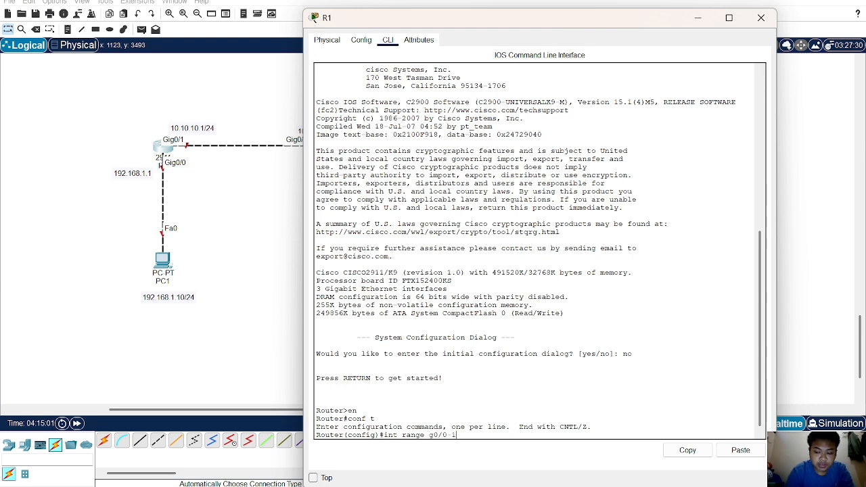
type("-1")
key("Return")
type("nfig-if-range)#n")
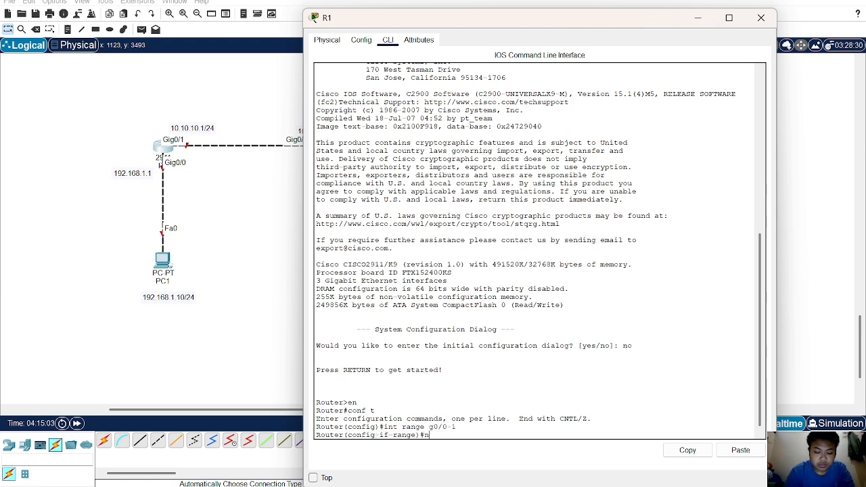
type("o shutd")
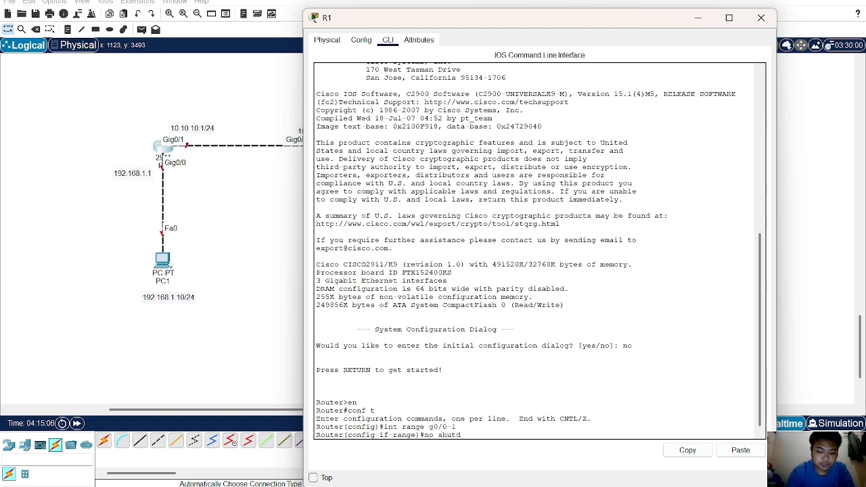
type("own")
key("Return")
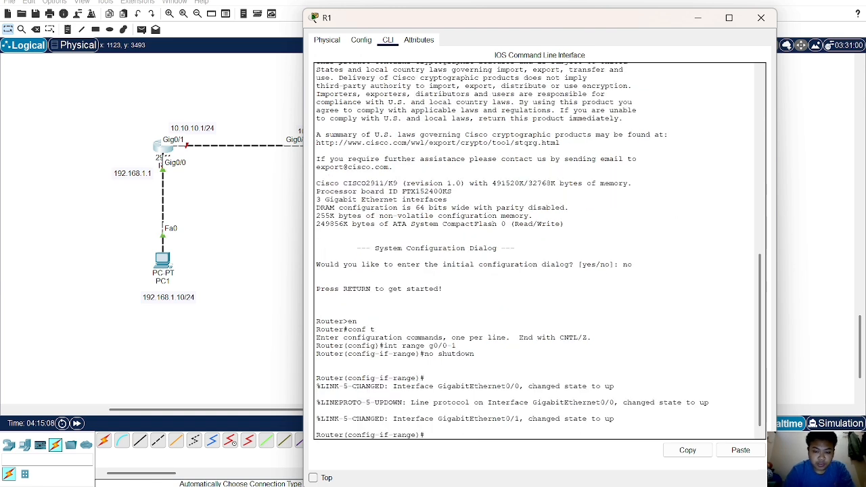
- Show the brief IP interface summary on R1 from within configuration mode
type("do sh i")
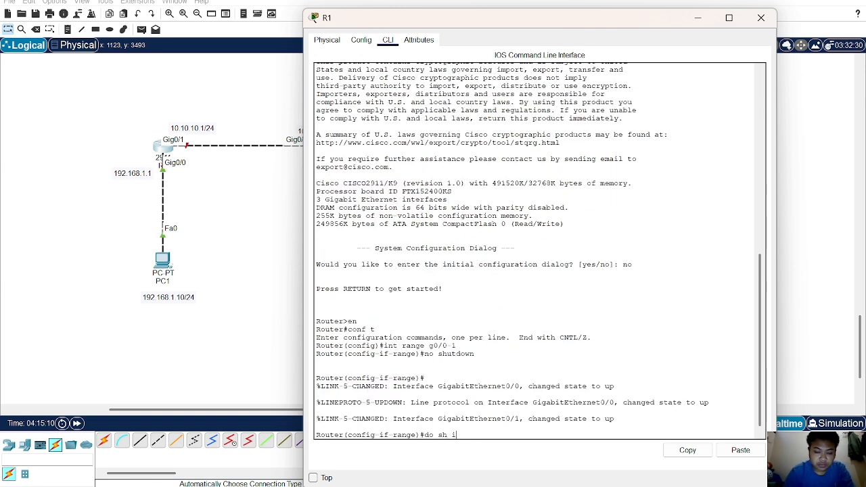
type("p int br")
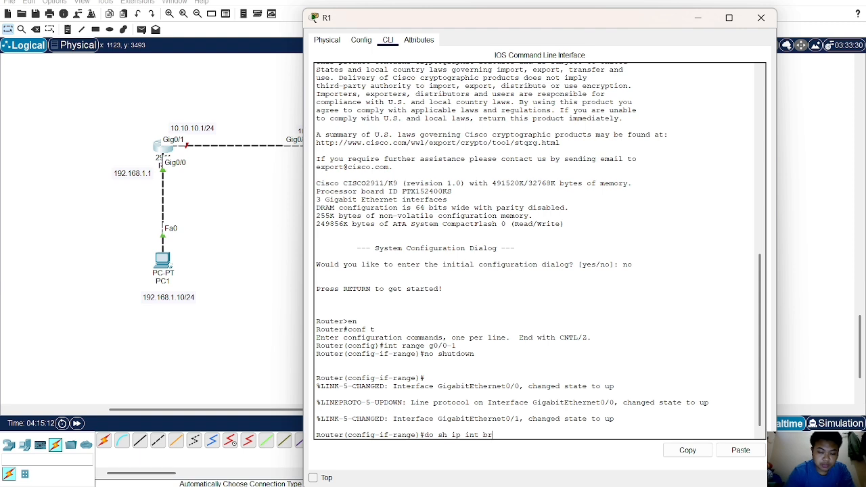
type("ief")
key("Return")
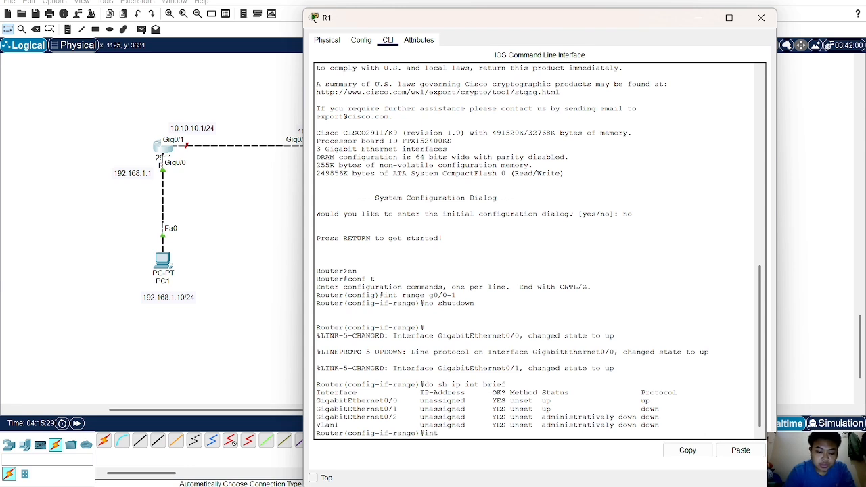
- Assign IP address 192.168.1.1 with mask 255.255.255.0 to R1's interface g0/0
type("t")
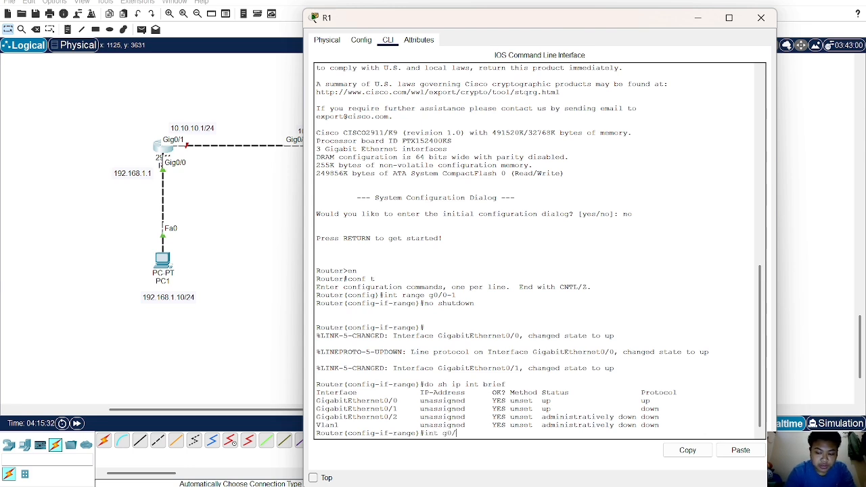
type(" g0/0")
key("Return")
type("ip")
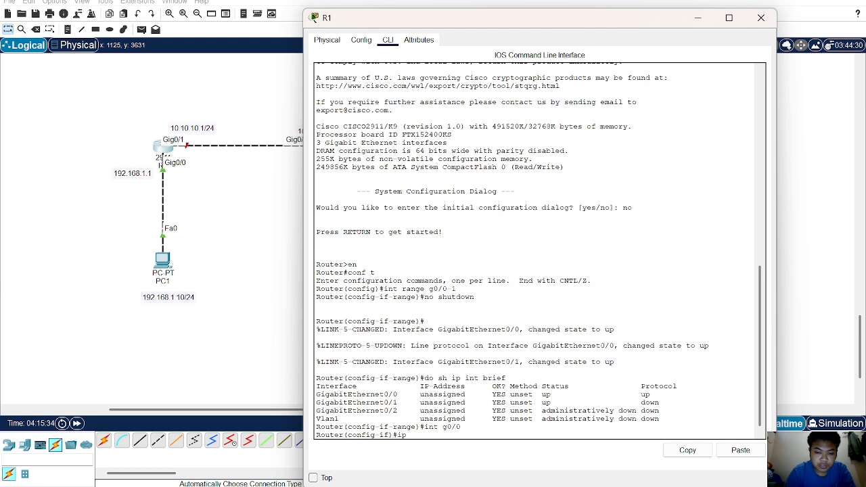
type(" add 192")
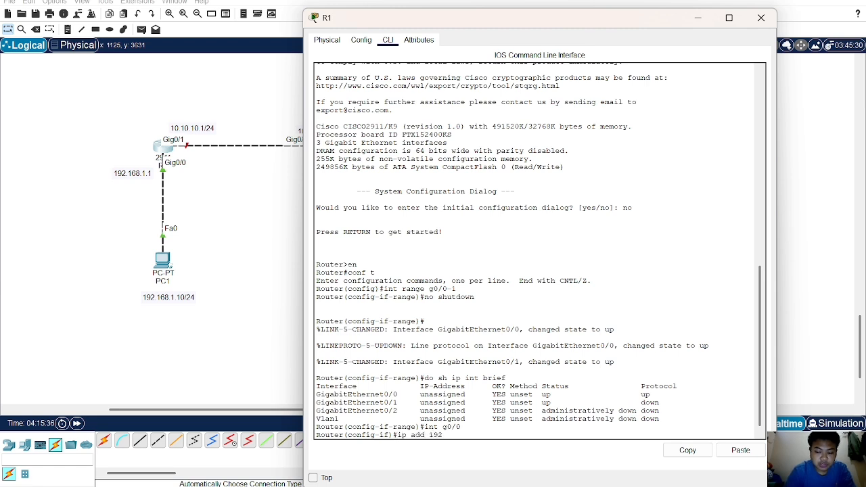
type(".168.")
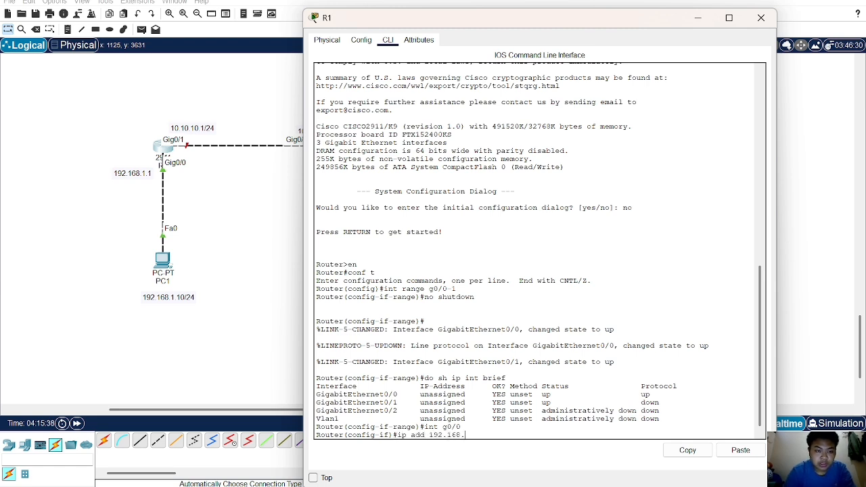
type("1.")
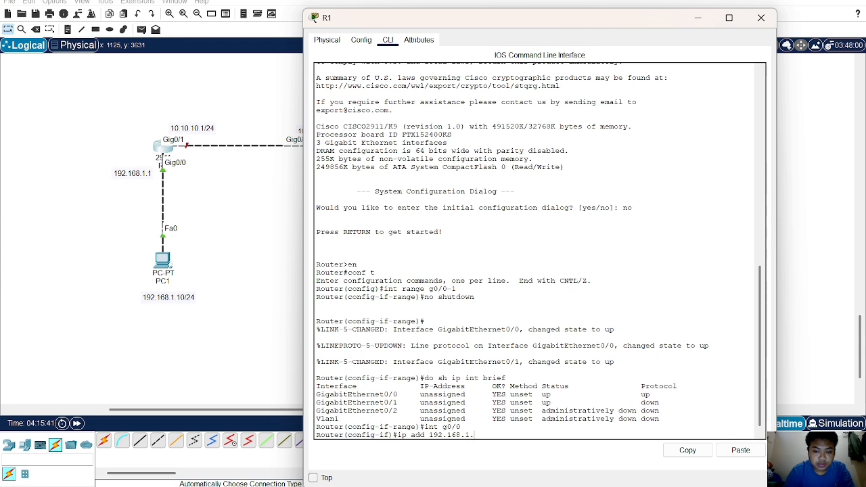
type("1 255.2")
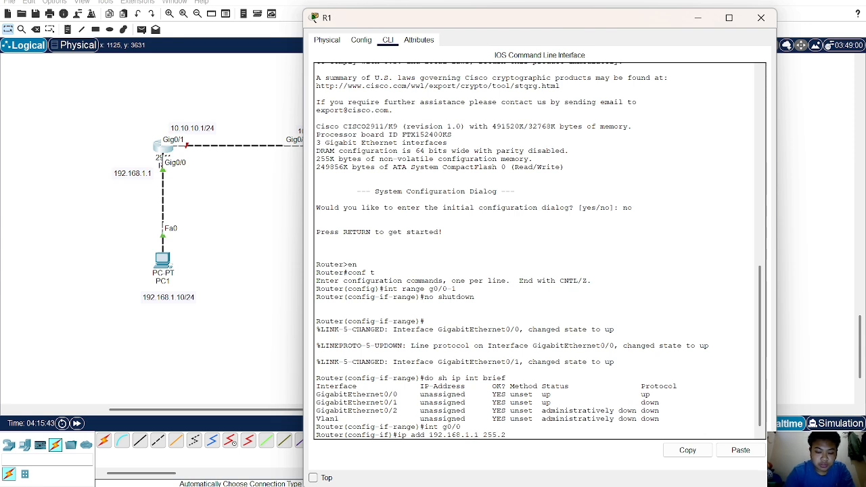
type("55.255")
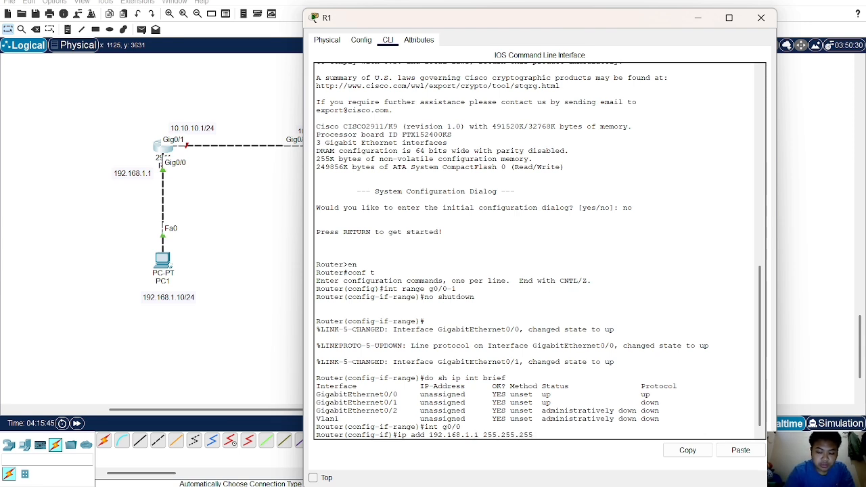
type(".0")
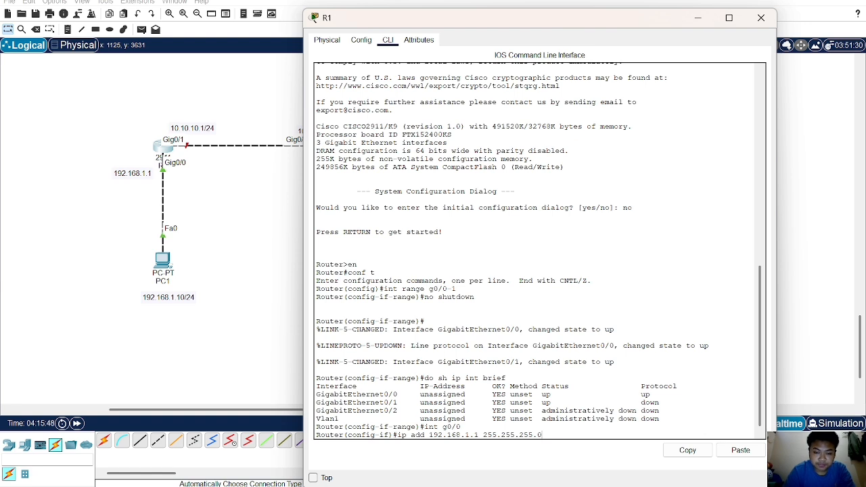
key("Return")
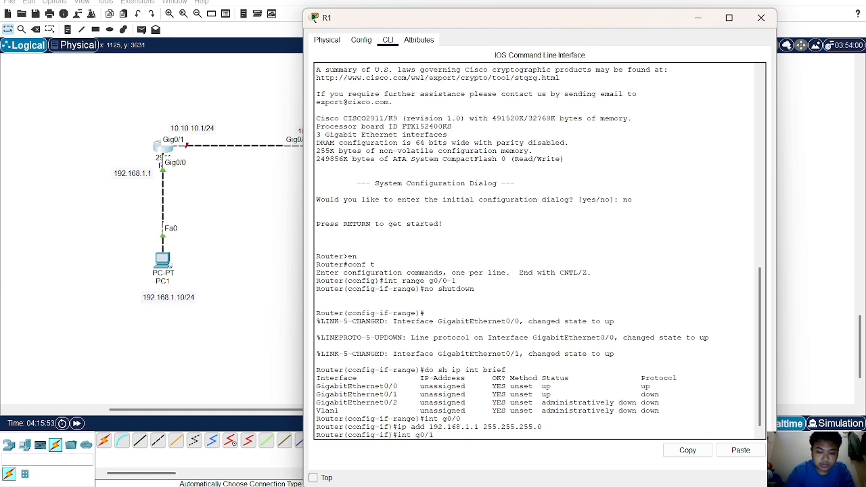
- Assign IP address 10.10.10.1 with mask 255.255.255.0 to R1's interface g0/1
type("int g0/1")
key("Return")
type("ip a")
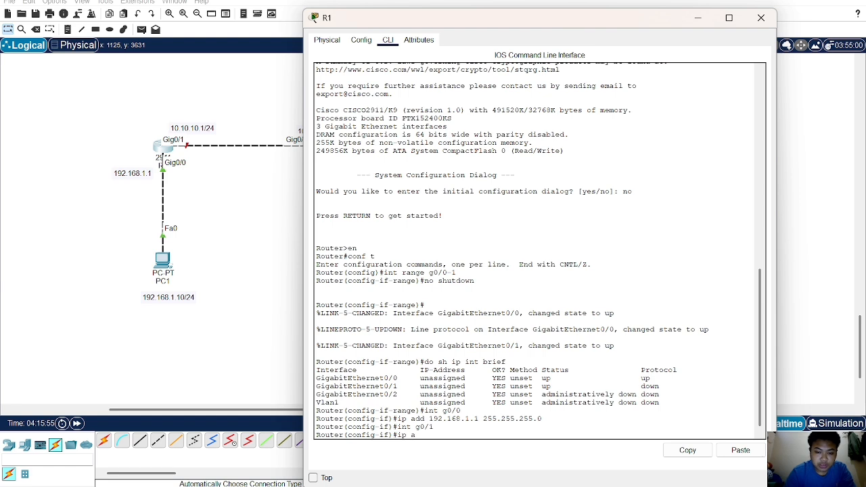
type("dd 10.10.1")
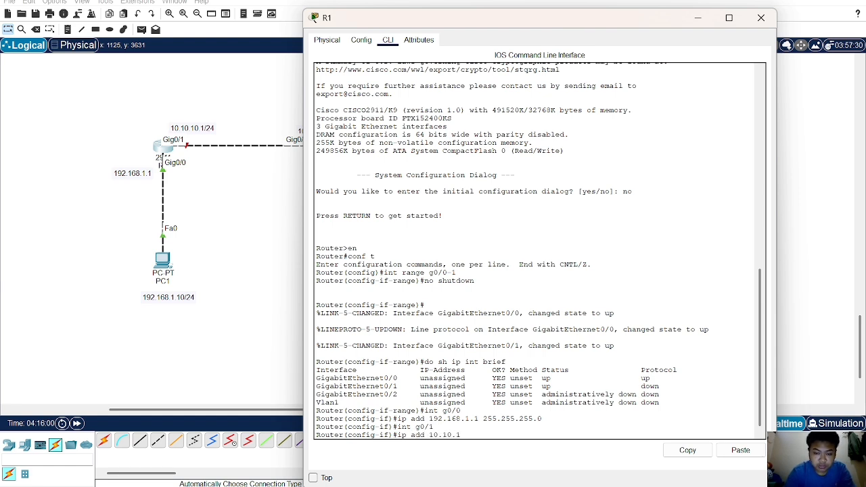
type("0.1")
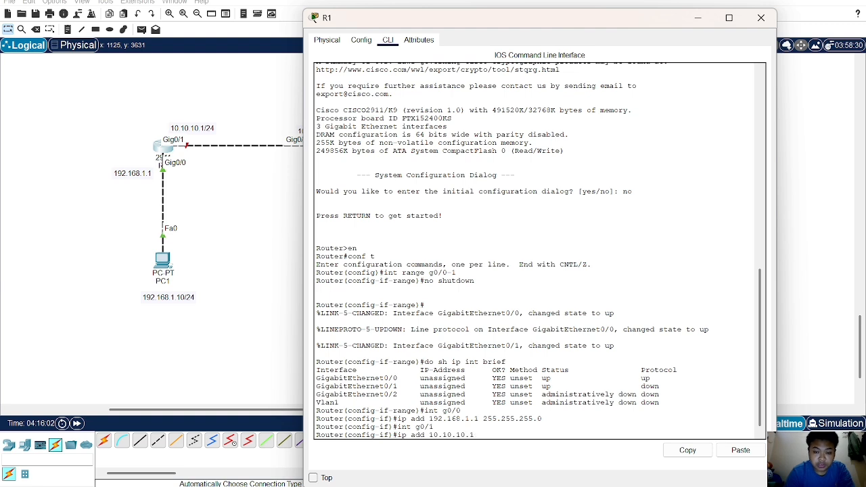
type(" 255")
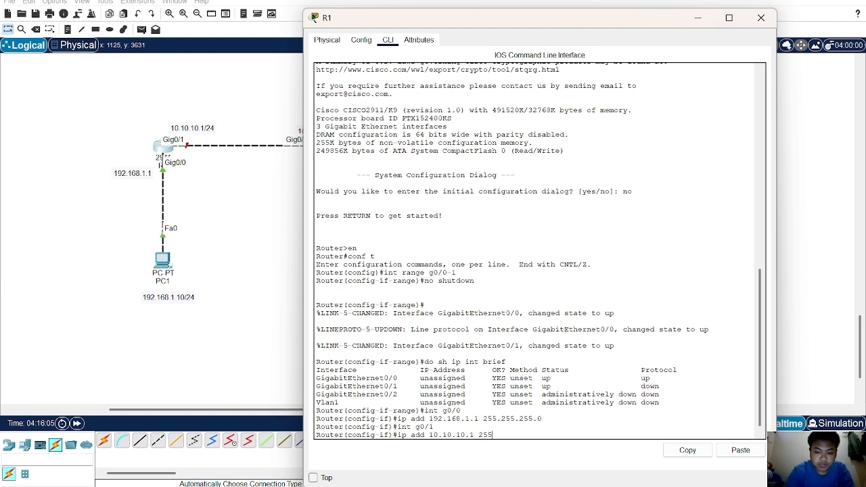
type(".255.255")
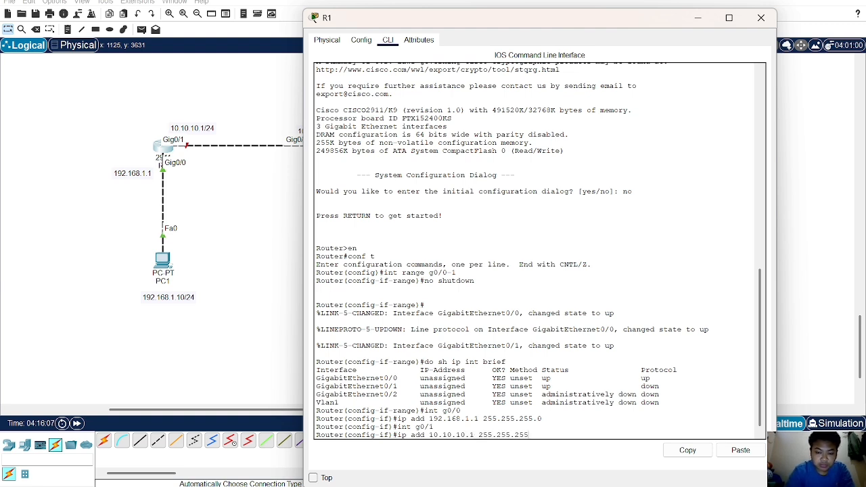
type(".0")
key("Return")
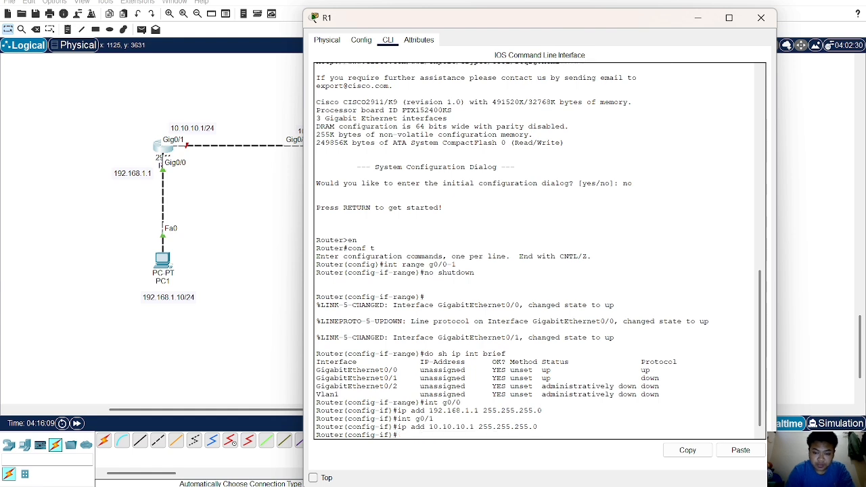
- Display R1's IP routing table and examine the directly connected network for g0/0
type("do")
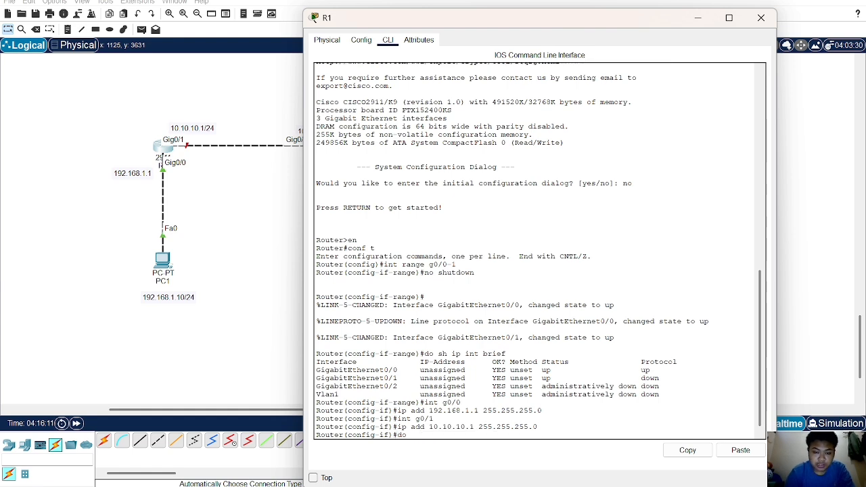
type(" sh ip route")
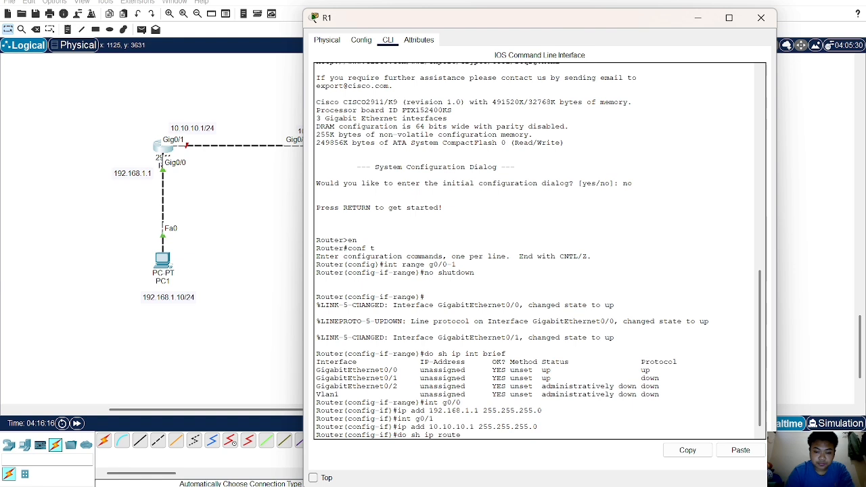
key("Return")
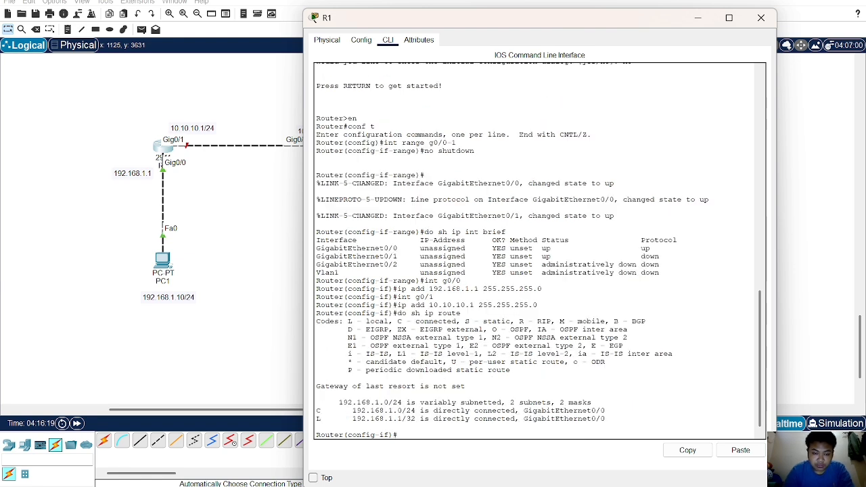
left_click_drag(352, 410, 407, 411)
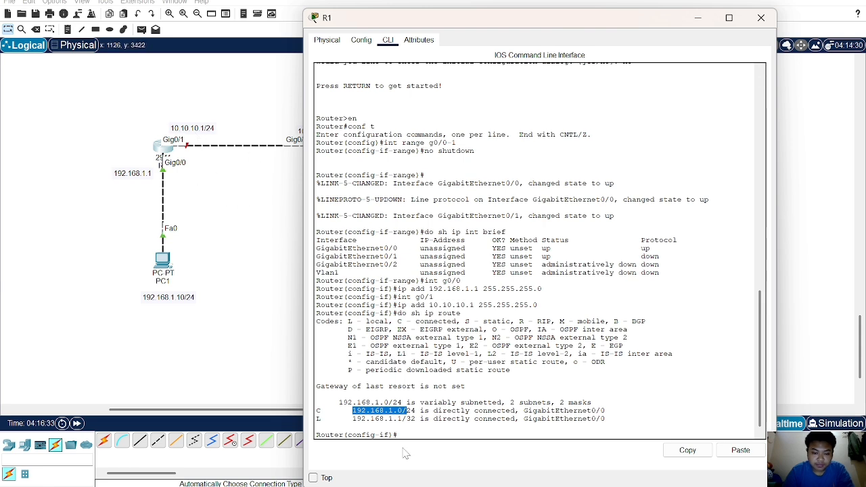
- Set PC1's static IPv4 address to 192.168.1.10 with subnet mask 255.255.255.0
left_click(227, 285)
left_click(162, 263)
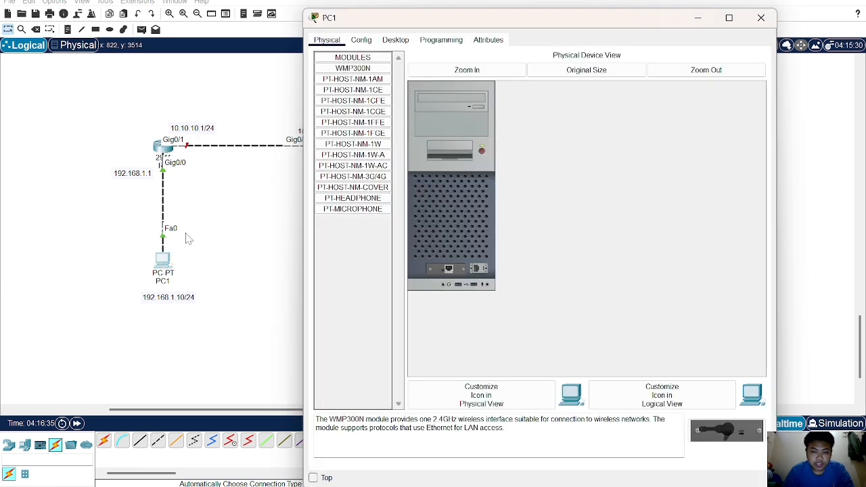
left_click(392, 40)
left_click(369, 73)
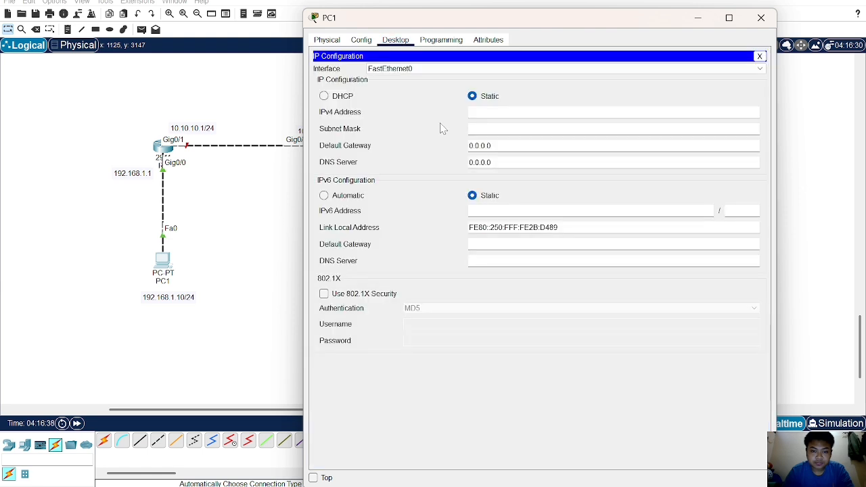
type("192.168")
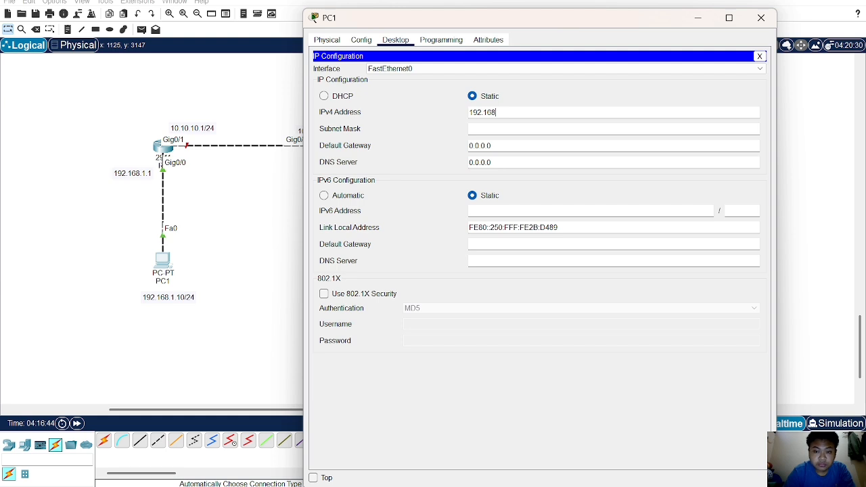
type("1.10")
left_click(518, 128)
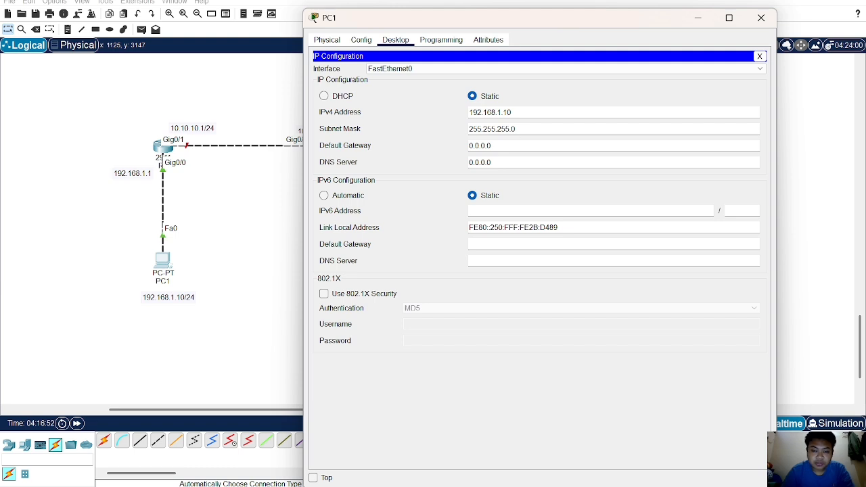
- Set PC1's default gateway to 192.168.1.1 and return to the topology
key("BackSpace")
key("BackSpace")
key("BackSpace")
key("BackSpace")
key("BackSpace")
key("BackSpace")
key("BackSpace")
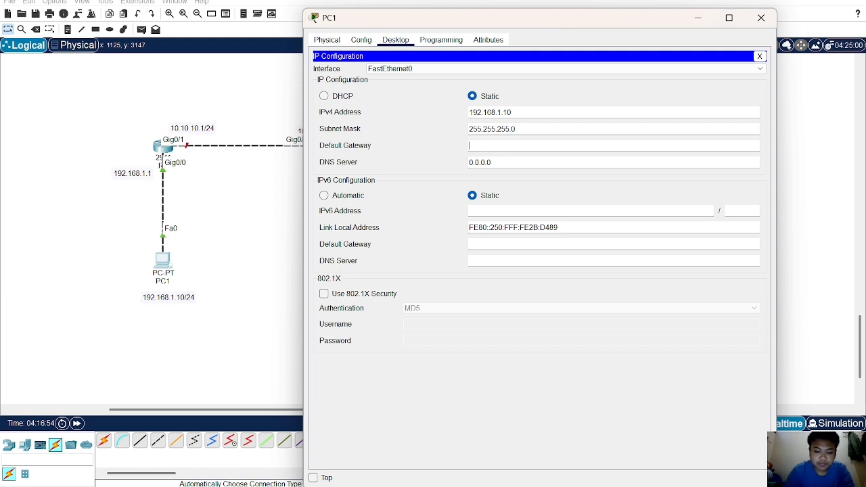
type("192.168.1.1")
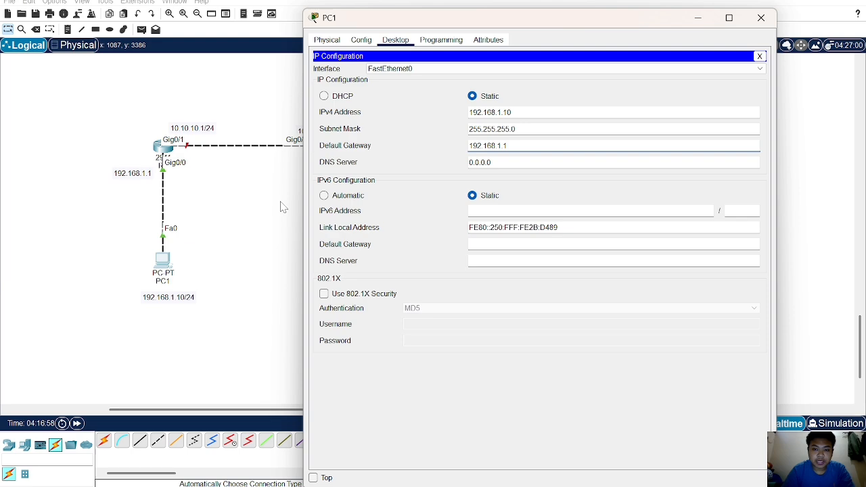
left_click(283, 207)
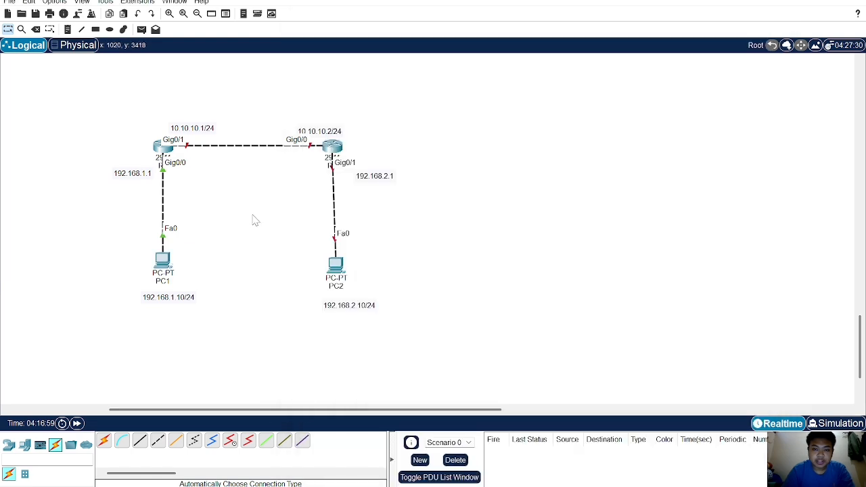
- Open router R2's command line, decline the initial configuration dialog and start the session
left_click(332, 146)
left_click_drag(446, 101, 445, 16)
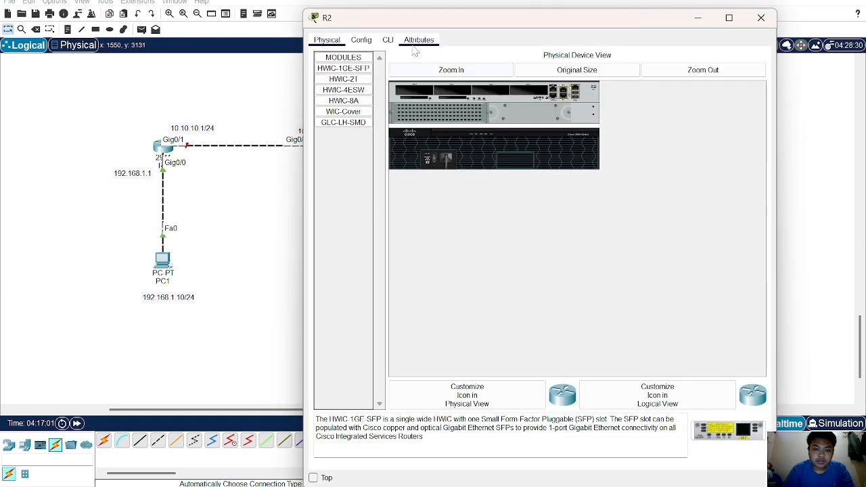
left_click(388, 40)
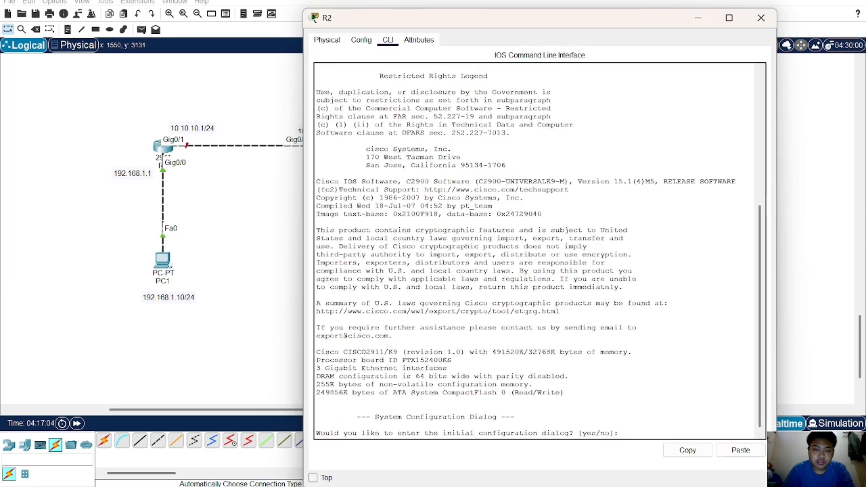
type("no")
key("Return")
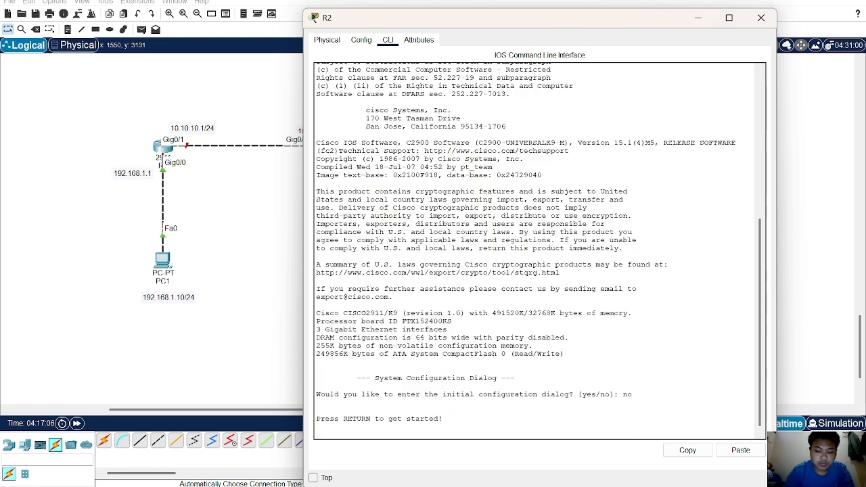
key("Return")
type("conf ")
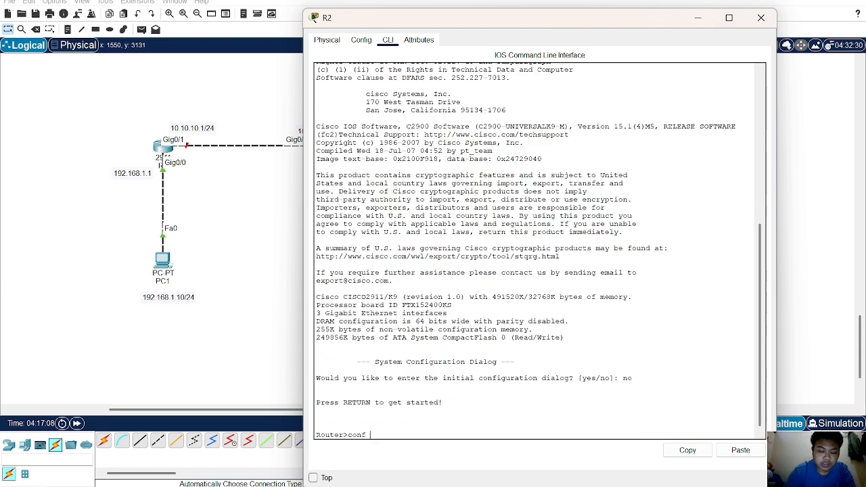
type("t")
key("BackSpace")
key("BackSpace")
key("BackSpace")
key("BackSpace")
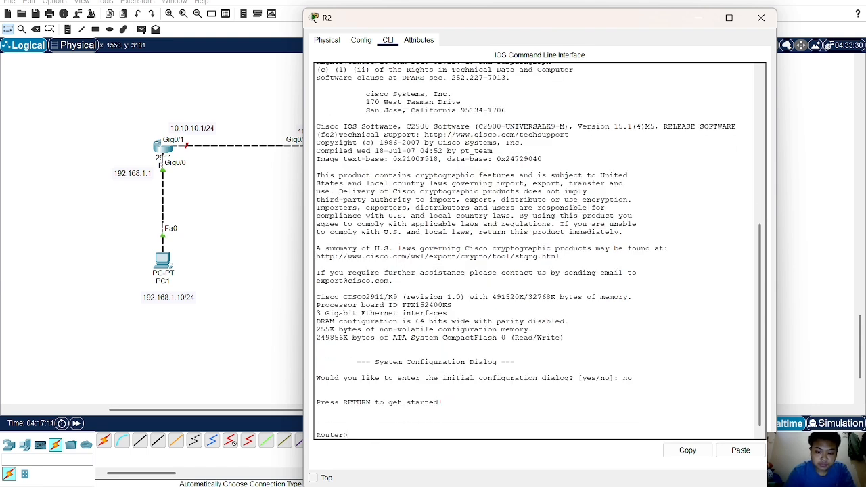
- Enter privileged mode on R2 with en, and global configuration mode with conf t
type("en")
type("on")
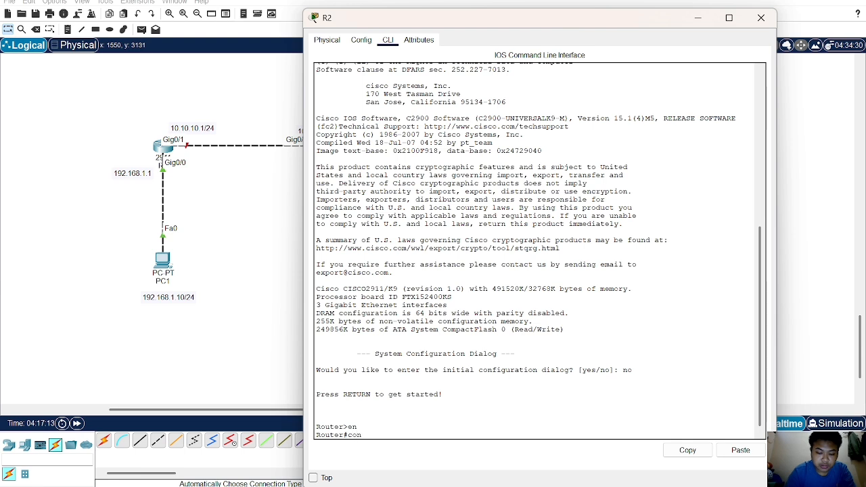
type("f t")
key("Return")
- Enable R2's interfaces g0/0 and g0/1 together by applying no shutdown to the range g0/0-1
type("ig)#i")
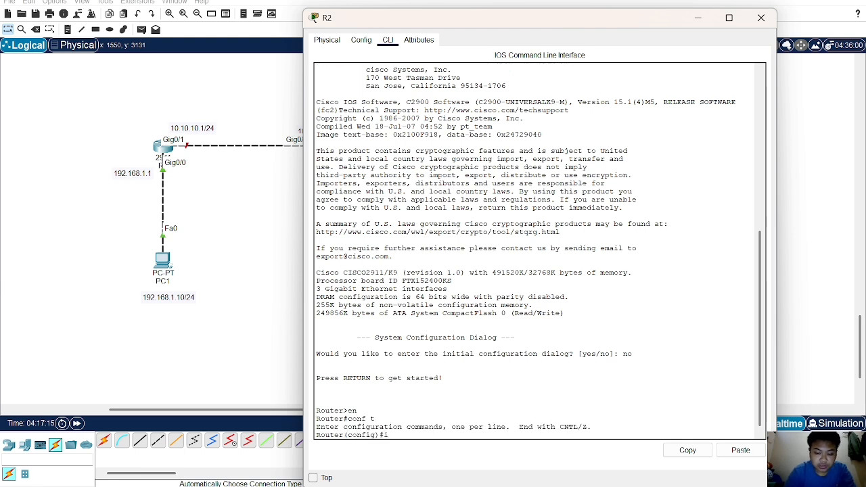
type("nt range f")
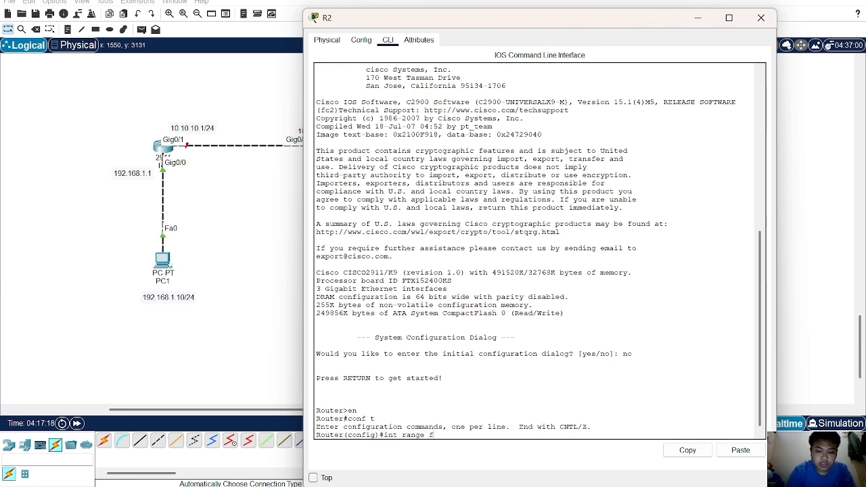
key("BackSpace")
type("g0/0")
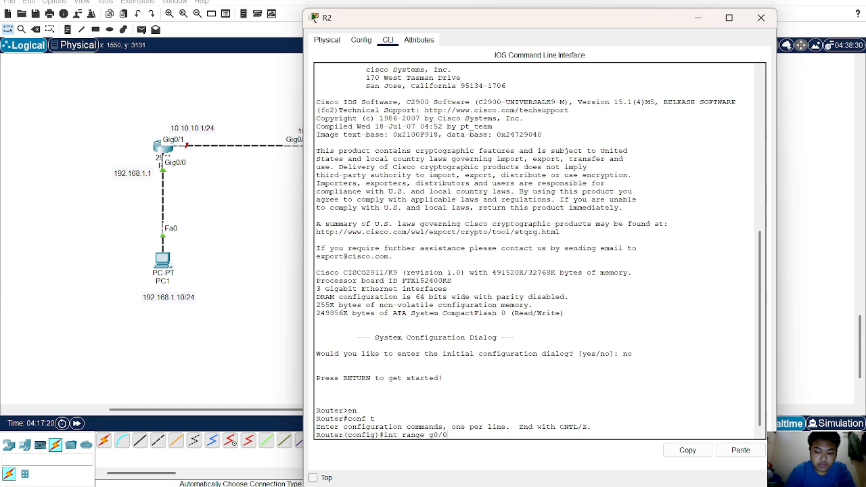
type("-1")
key("Return")
type("n")
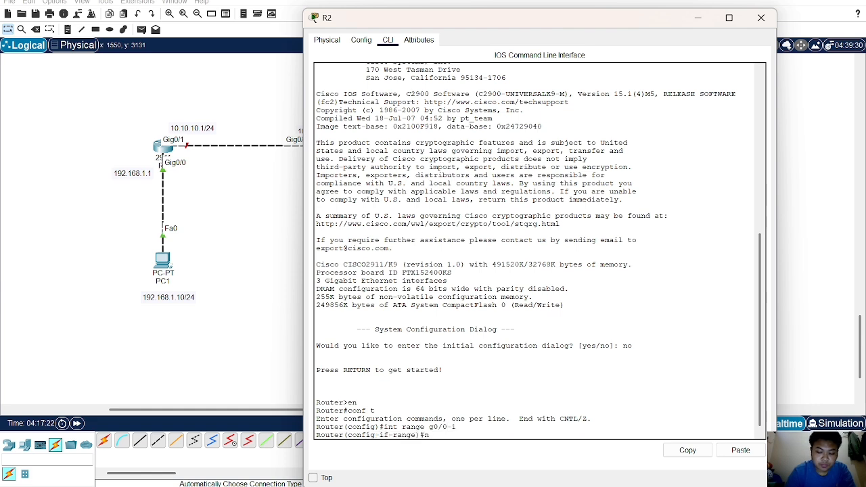
type("os hutdown")
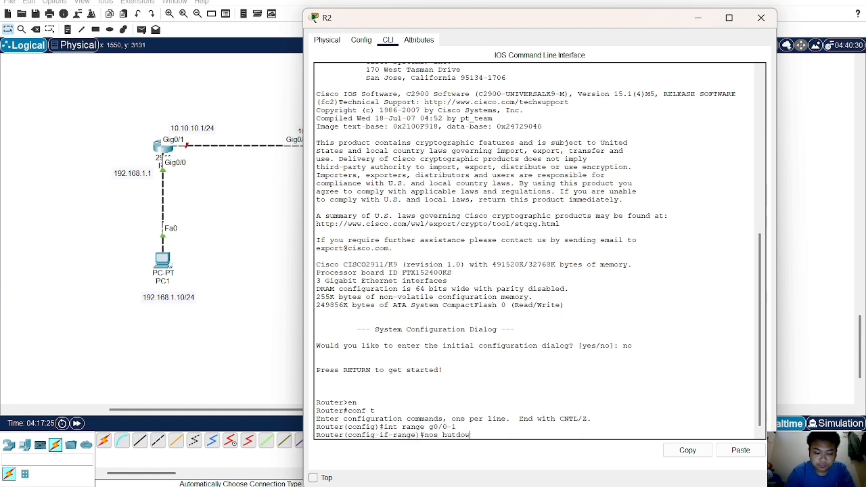
key("BackSpace")
key("BackSpace")
key("BackSpace")
key("BackSpace")
key("BackSpace")
key("BackSpace")
key("BackSpace")
key("BackSpace")
key("BackSpace")
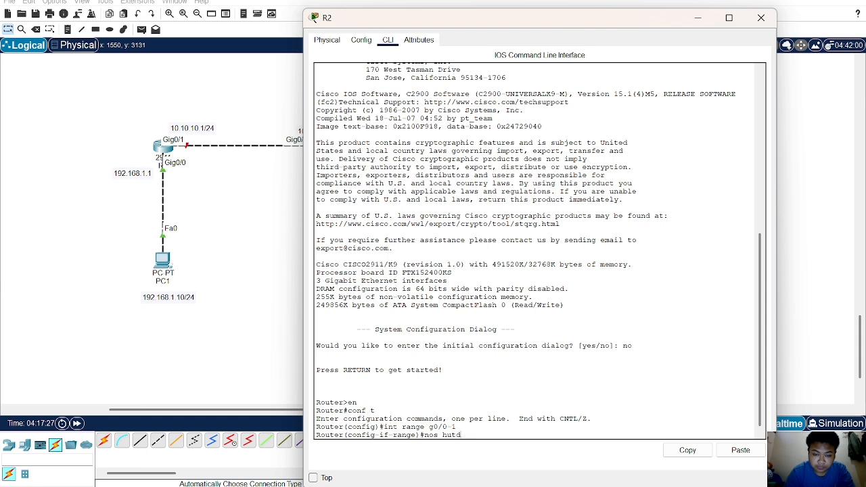
type("shut")
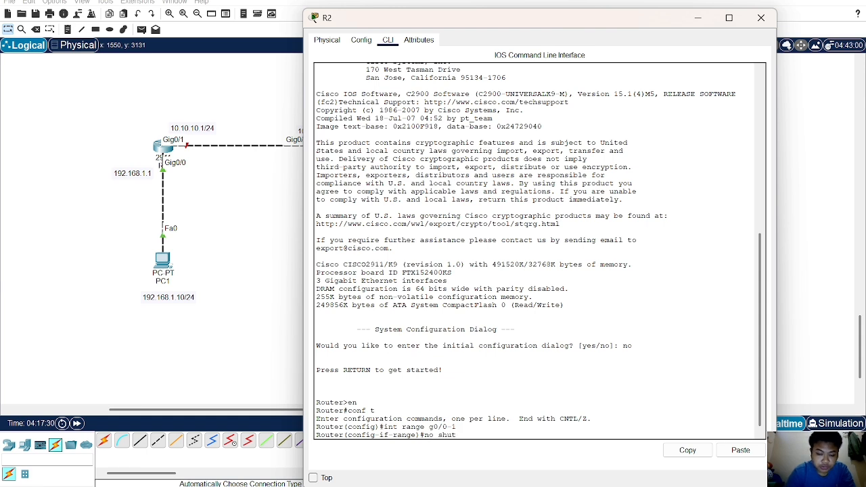
type("down")
key("Return")
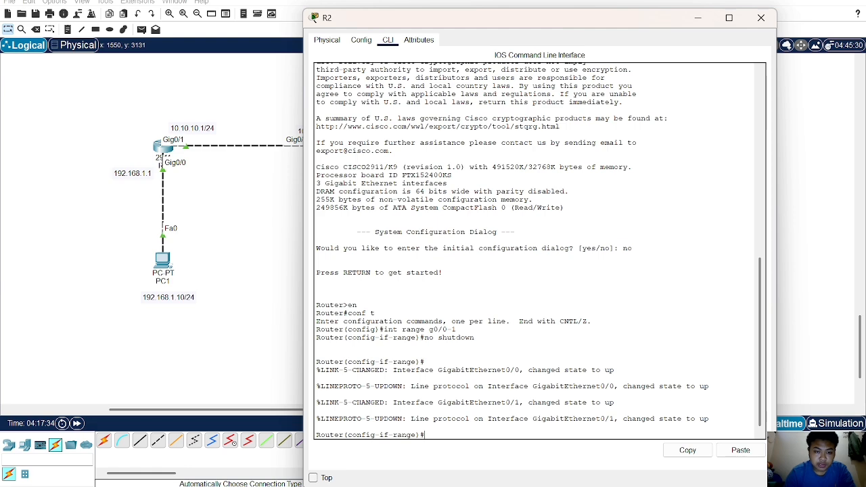
- Assign IP address 10.10.10.2 with mask 255.255.255.0 to R2's interface g0/0
left_click_drag(430, 19, 461, 21)
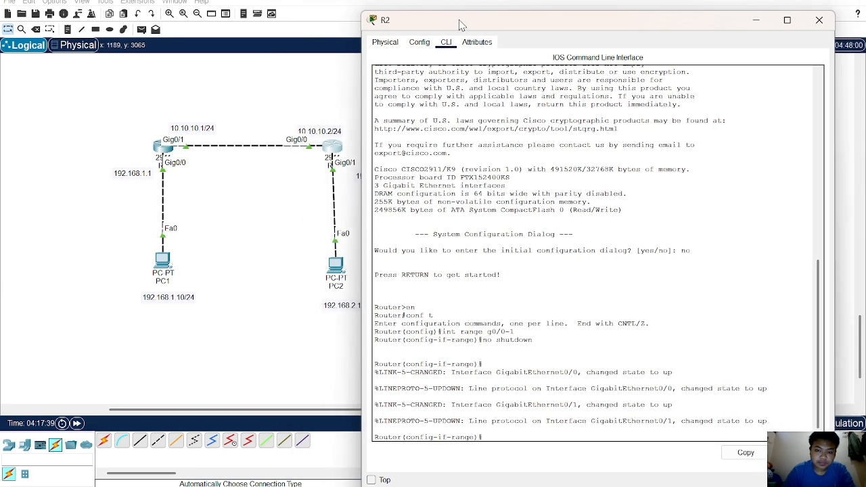
type("i")
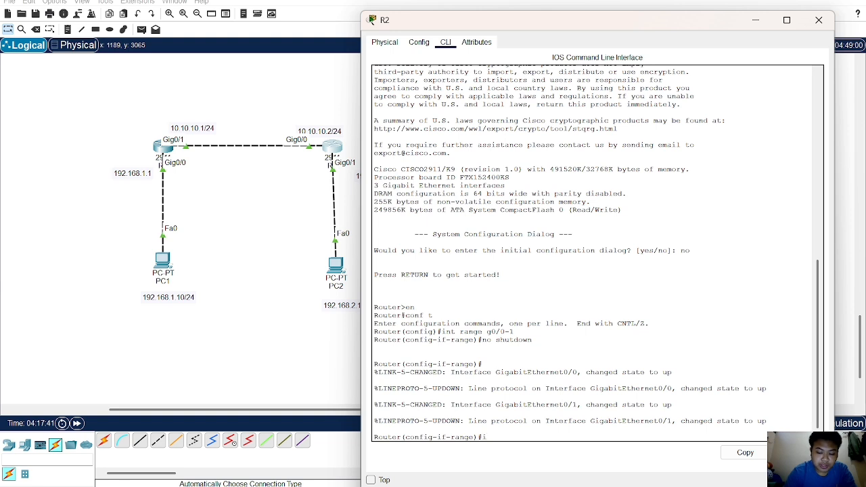
type("nt g0/0")
key("Return")
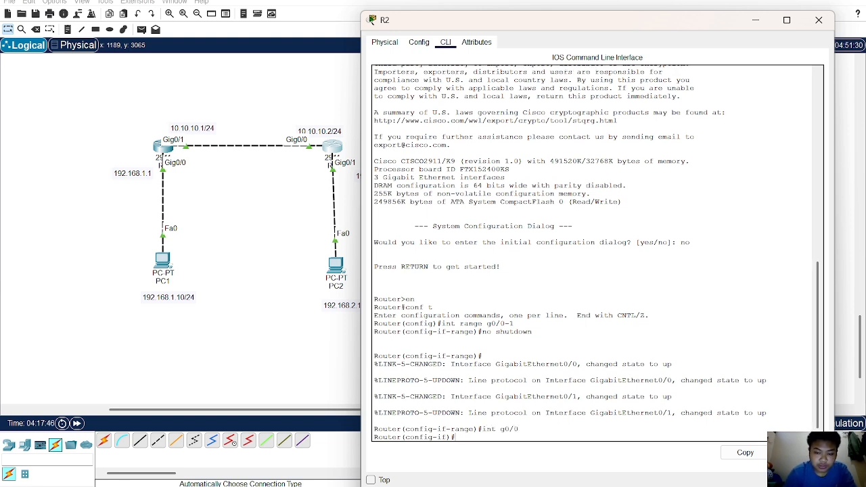
type("ip add")
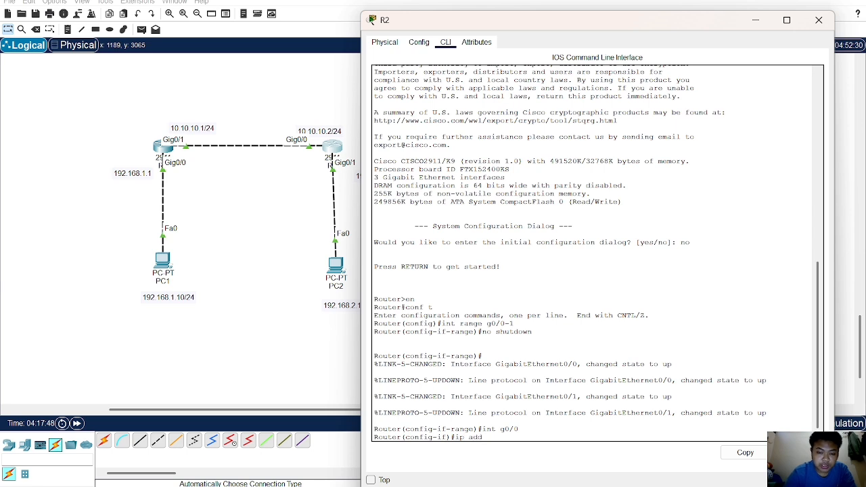
type(" 1")
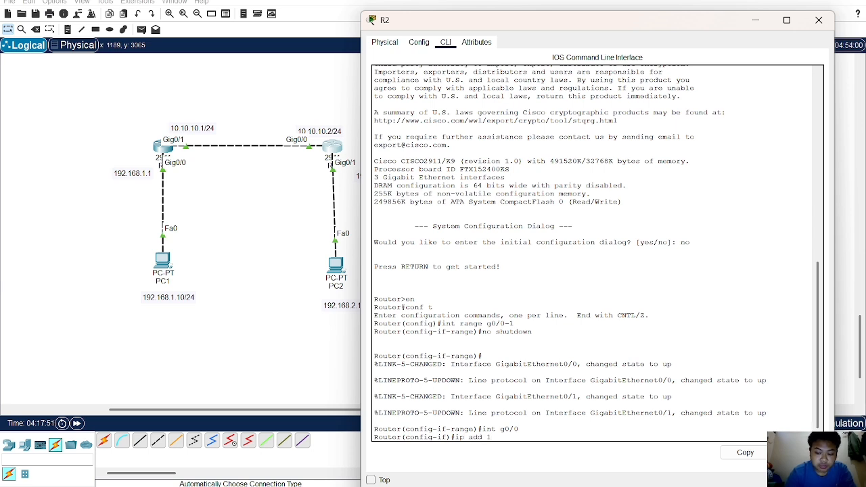
type("0.10.10.2 2")
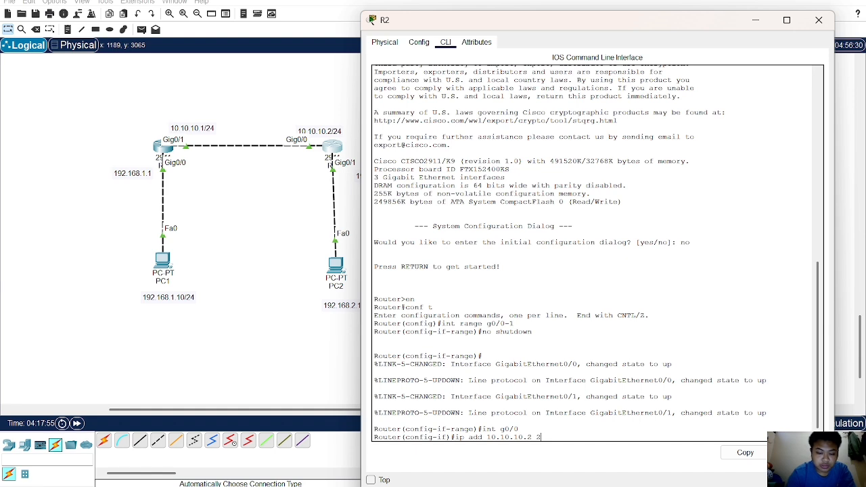
type("55.26")
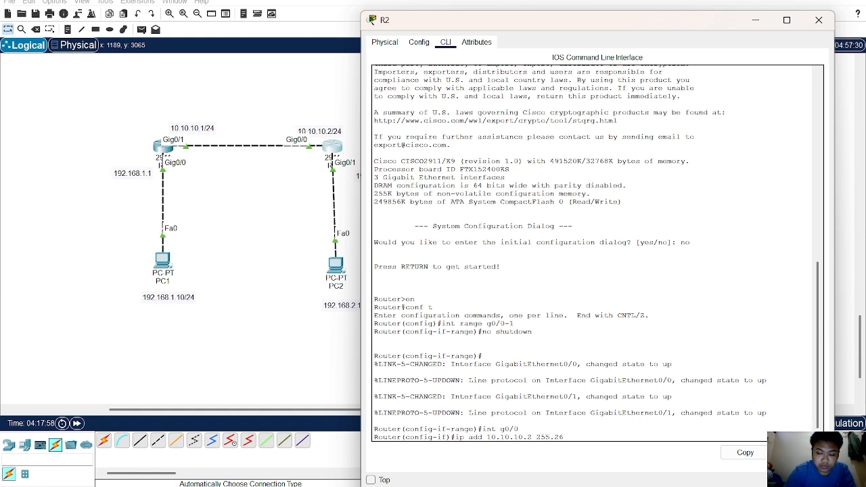
key("BackSpace")
type("5.255")
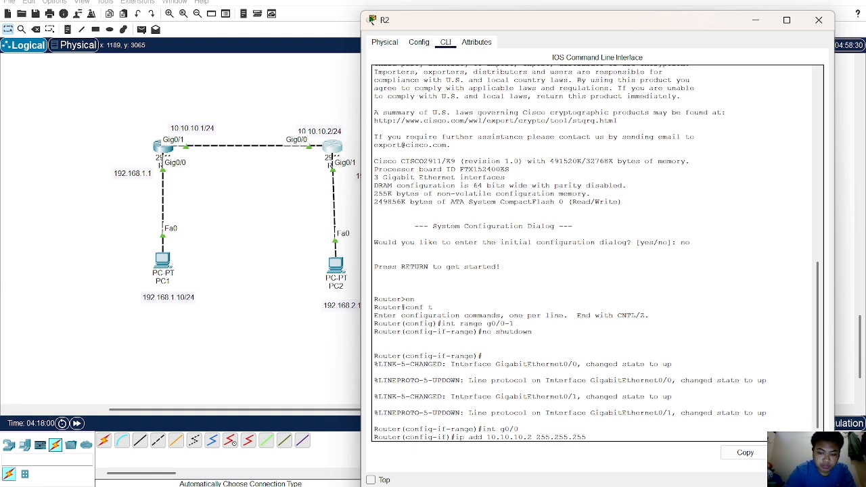
type(".0")
key("Return")
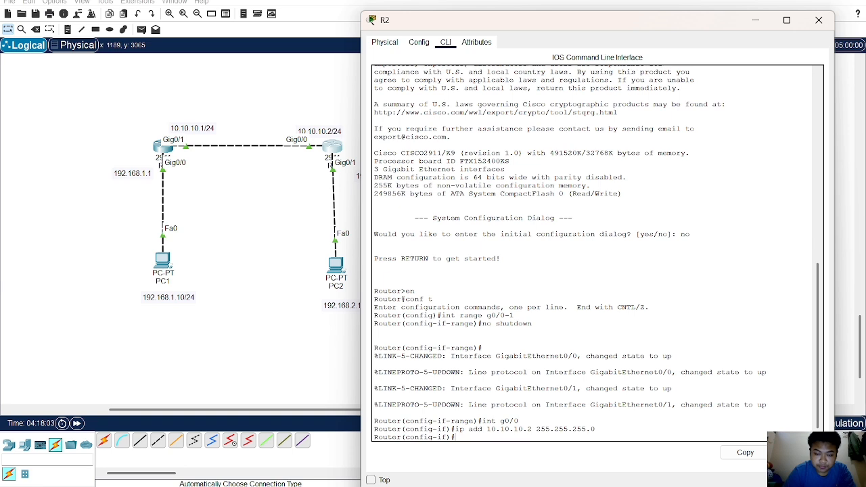
- Assign IP address 192.168.2.1 with mask 255.255.255.0 to R2's interface g0/1
type("int ")
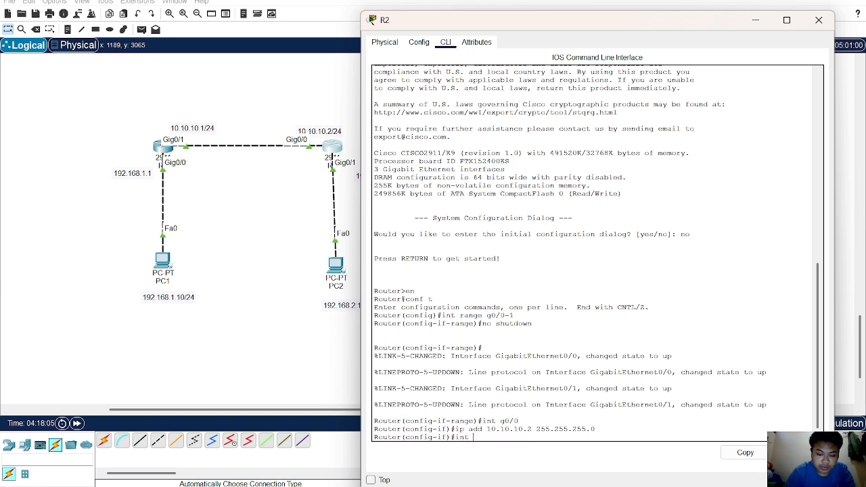
type("g0/")
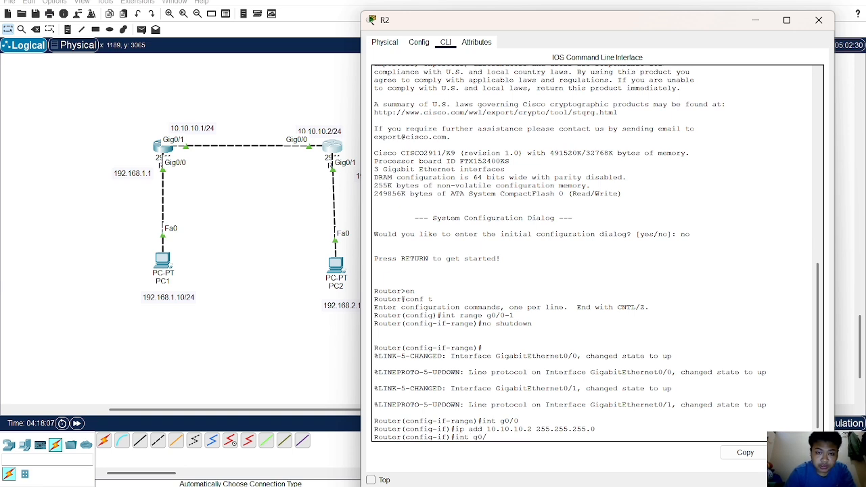
type("1")
key("Return")
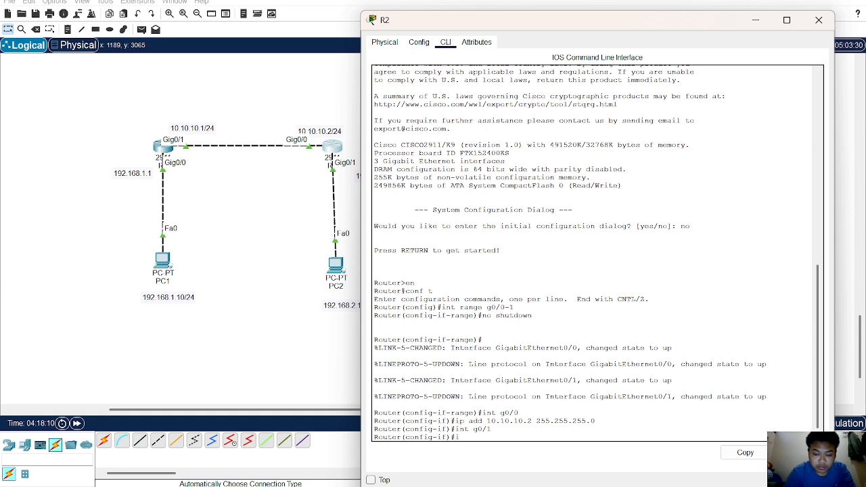
type("ip add 19")
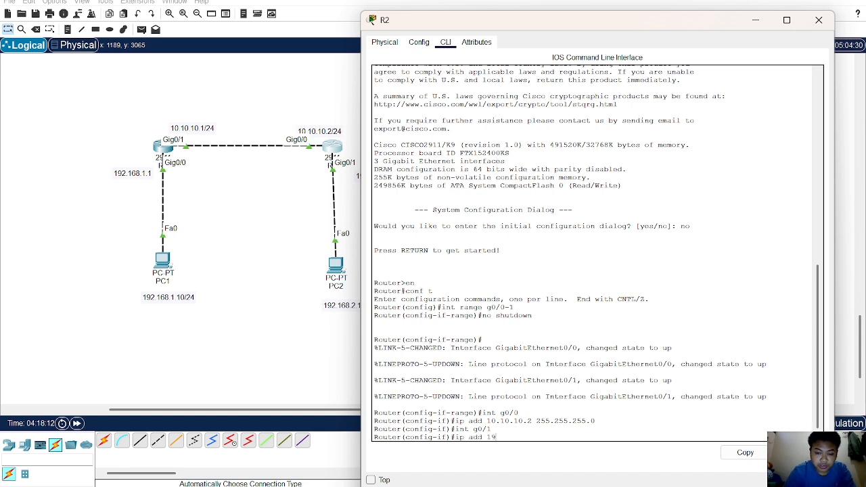
type("2.16")
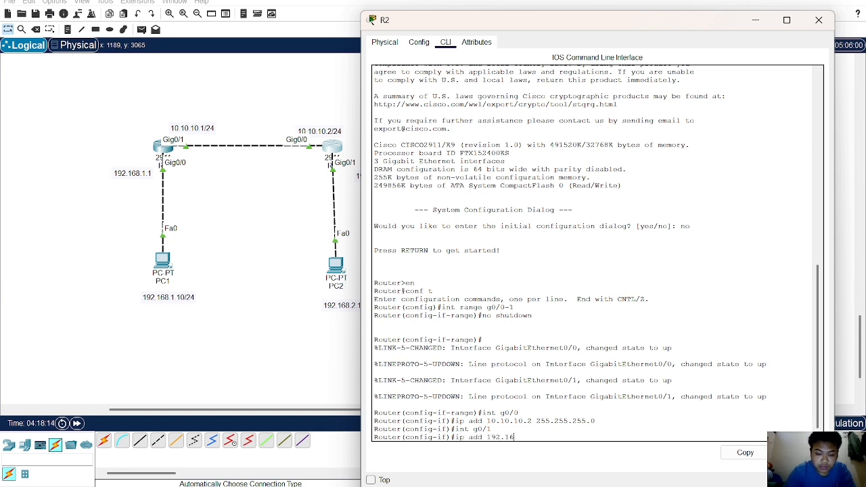
type("8.2.1")
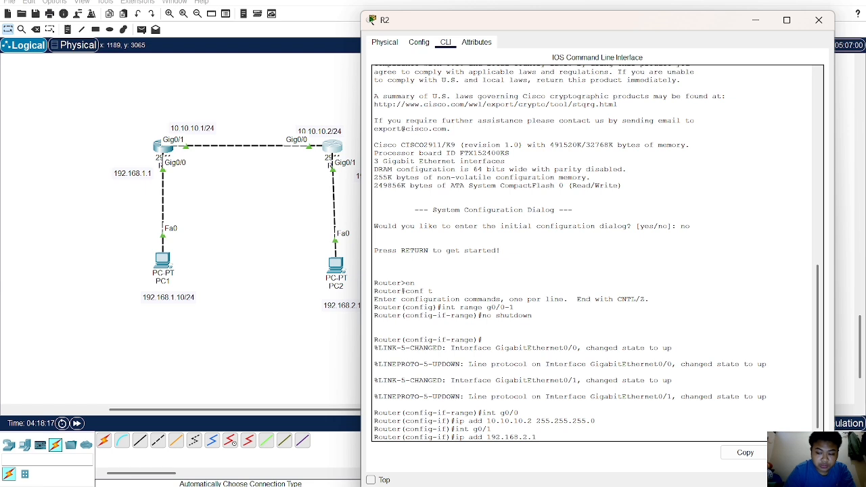
type(" 5")
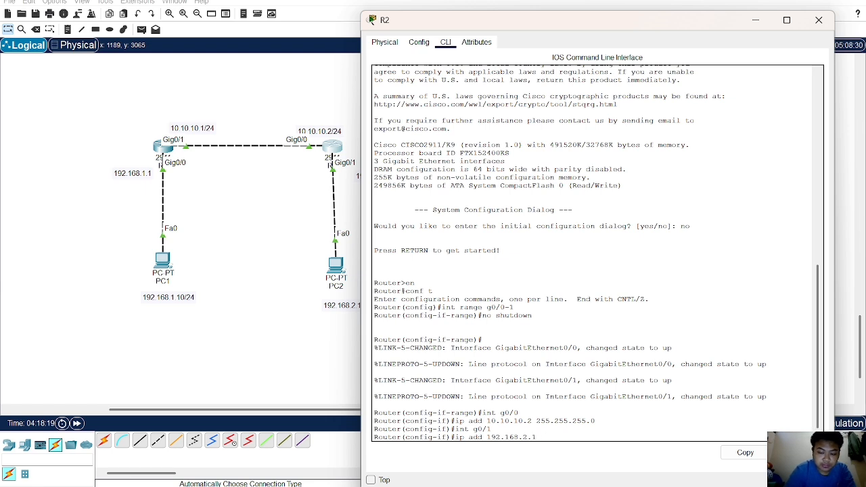
type(" 255.255")
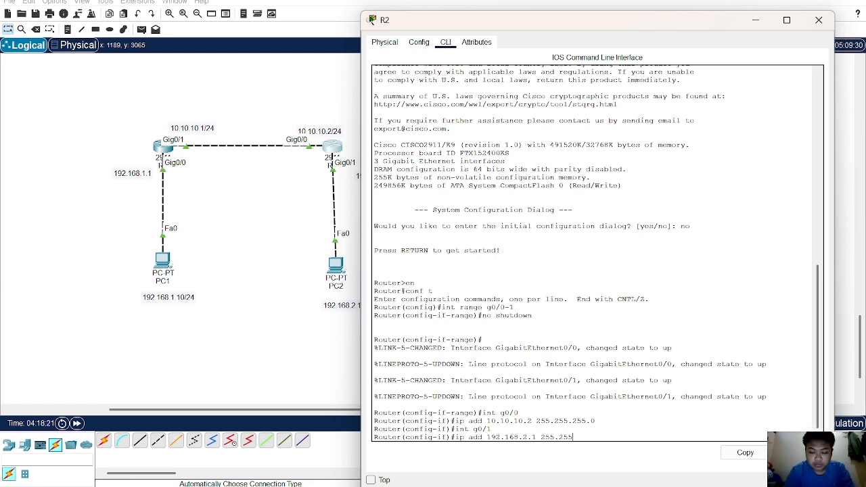
type(".255.0")
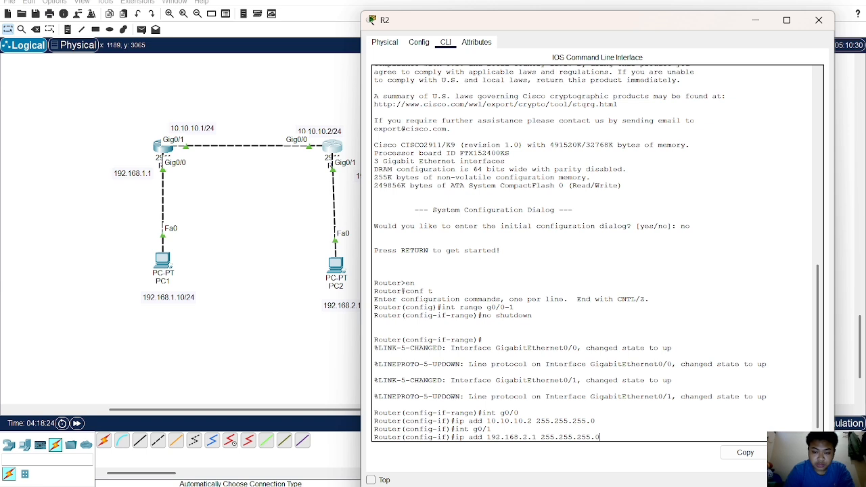
key("Return")
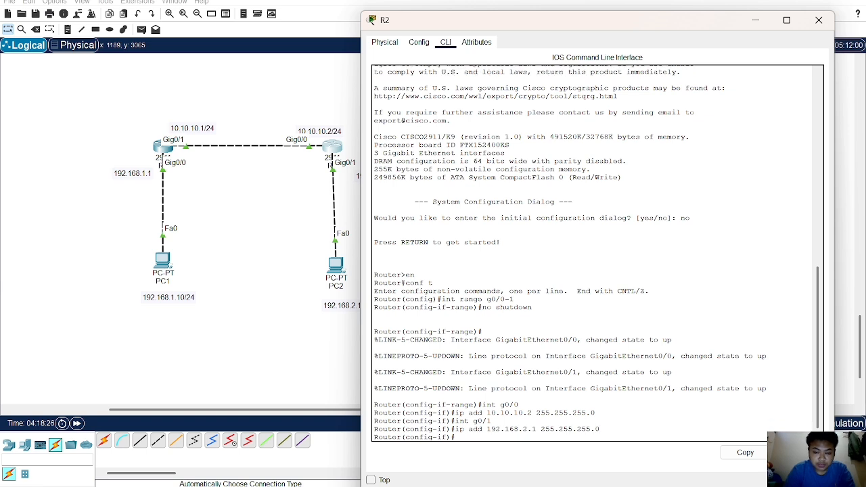
- Display R2's routing table with do sh ip route and examine the directly connected routes on both interfaces
type("d")
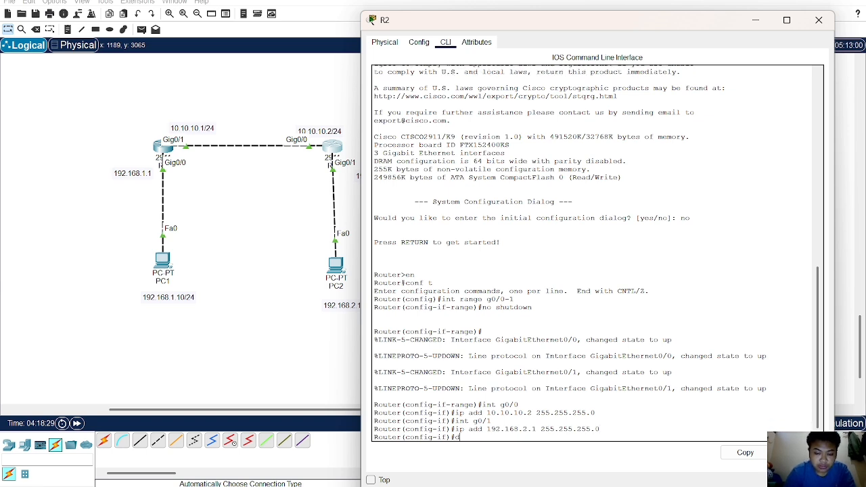
type("o sh ip ro")
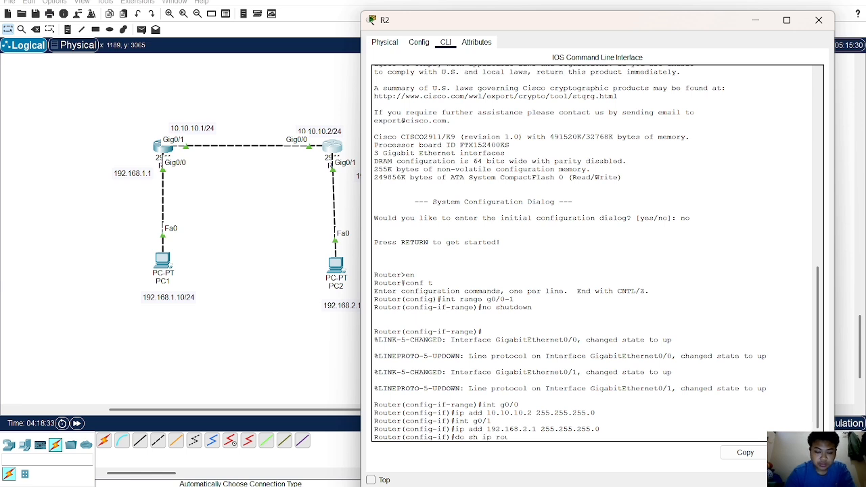
type("ute")
key("Return")
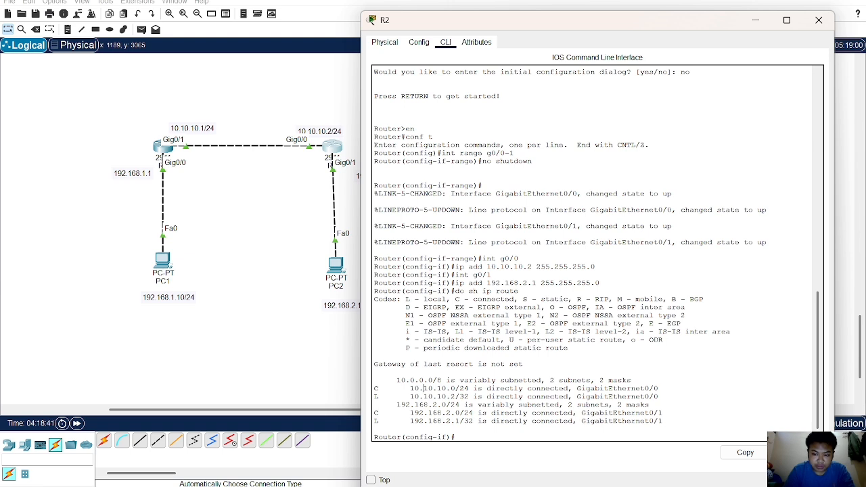
left_click_drag(424, 388, 658, 388)
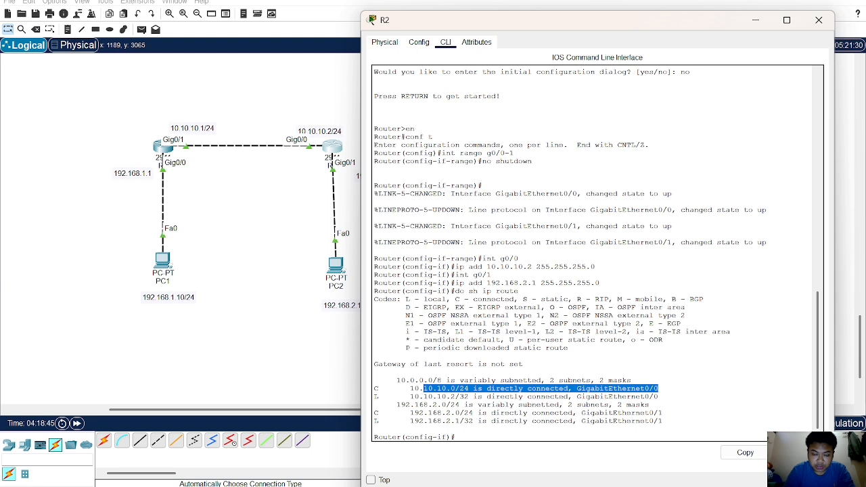
left_click_drag(379, 413, 662, 413)
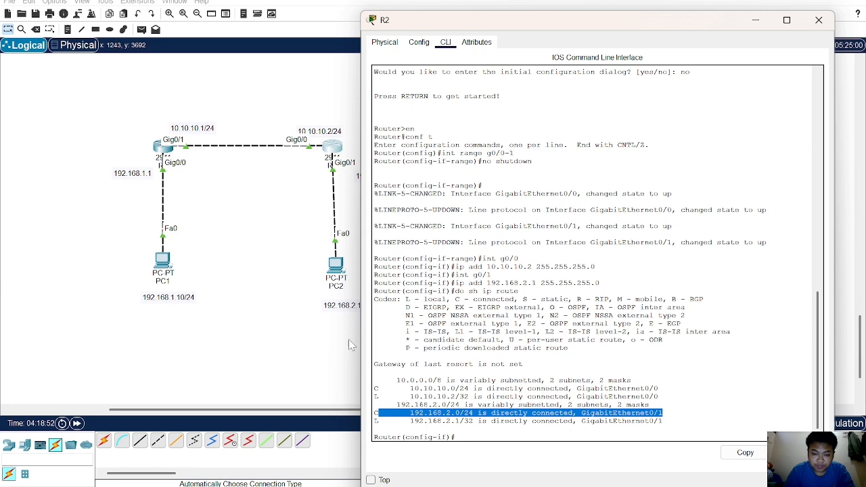
- Open router R1's command line, display its routing table with do sh ip route and examine the connected route on GigabitEthernet0/1
left_click(228, 262)
left_click(168, 147)
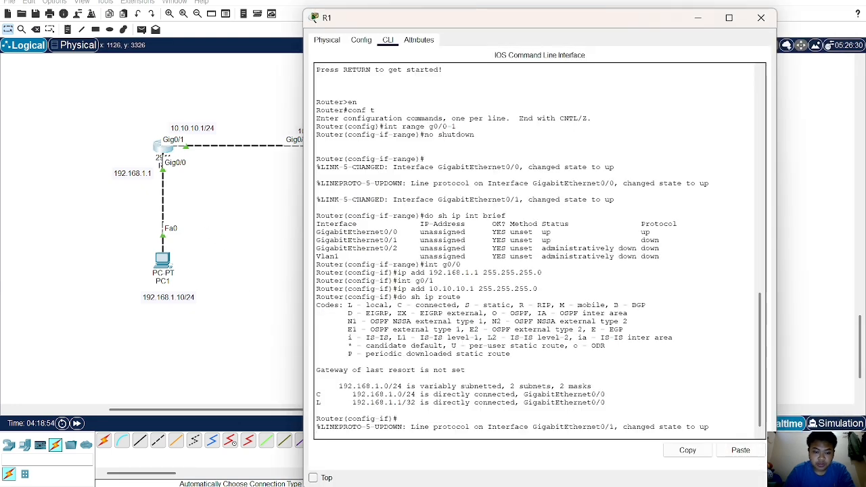
key("Return")
type("do sh")
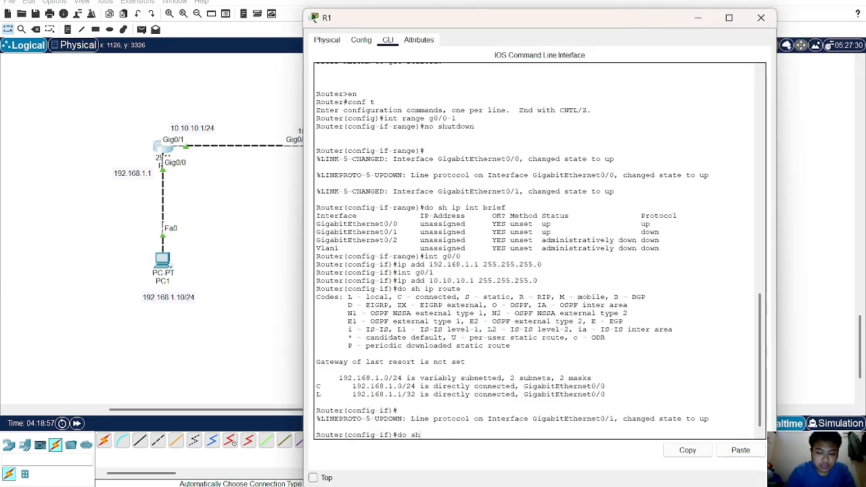
type(" ip route")
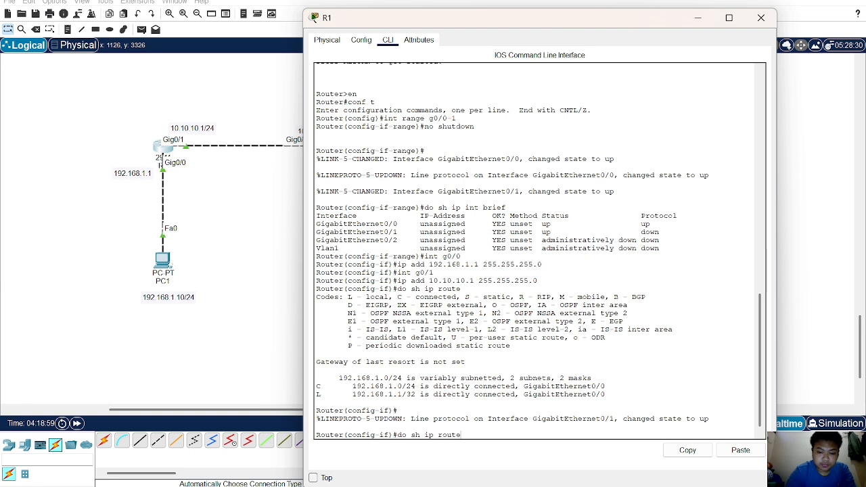
key("Return")
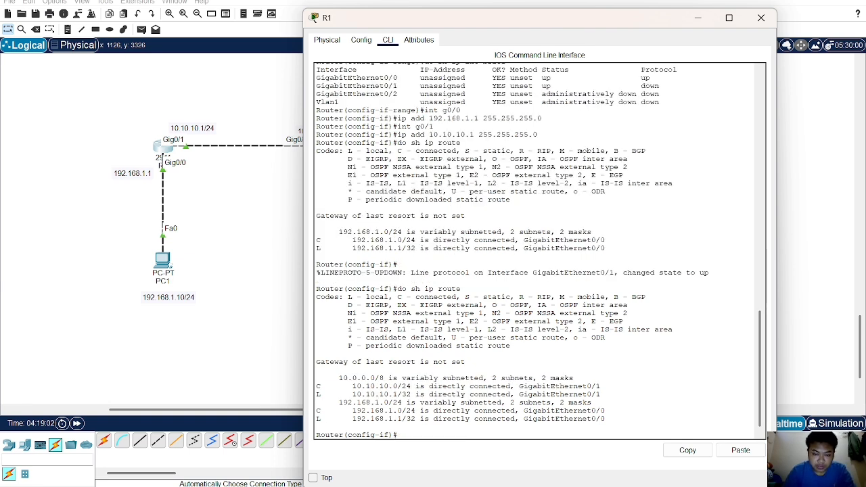
left_click_drag(350, 386, 600, 387)
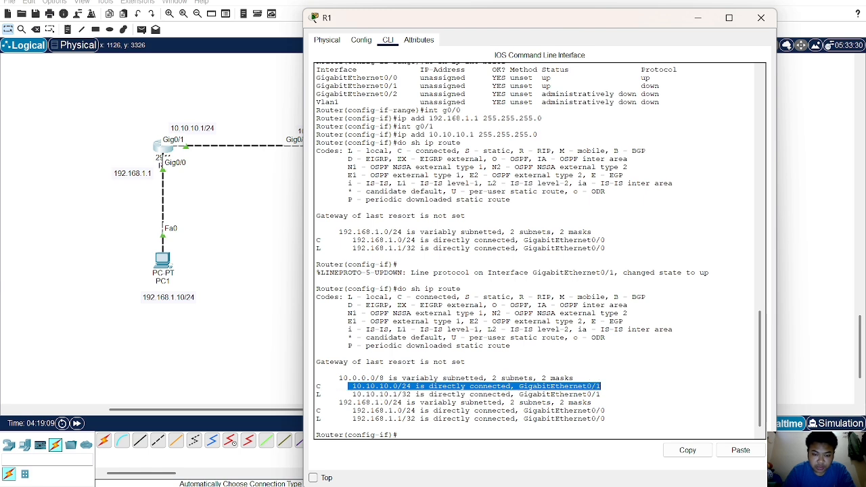
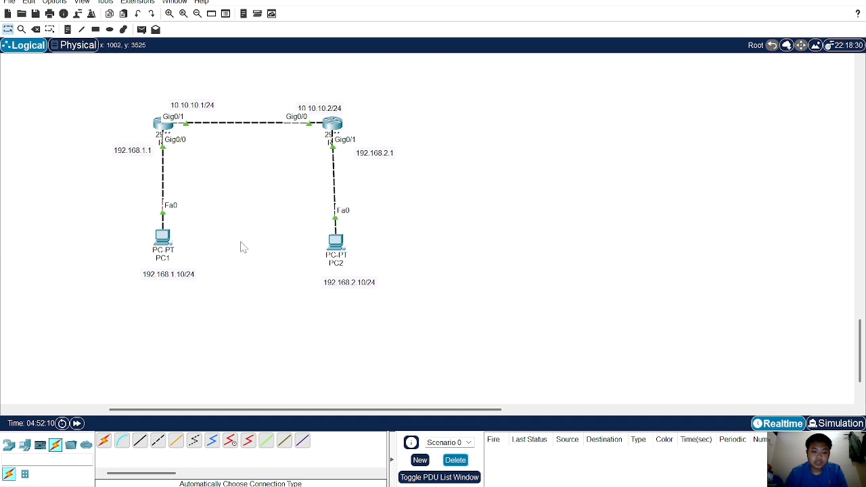
- Ping 192.168.2.10 from PC1's Command Prompt, examine the reply and return to the topology
left_click(166, 236)
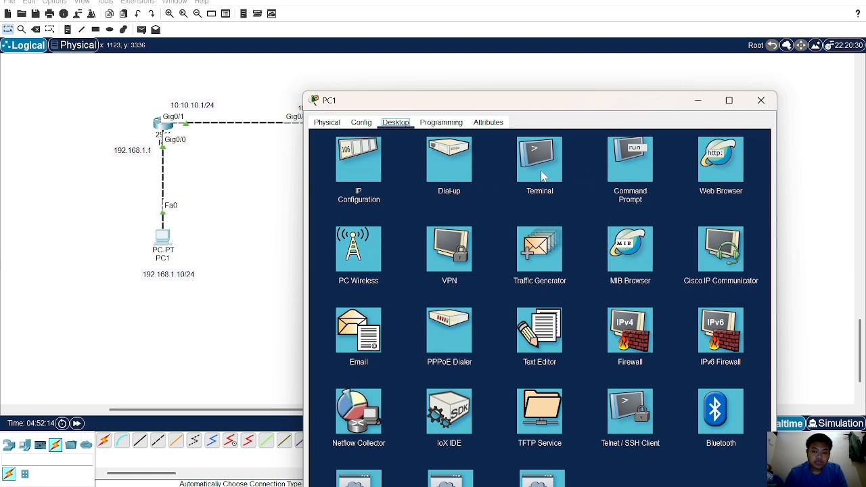
left_click(613, 174)
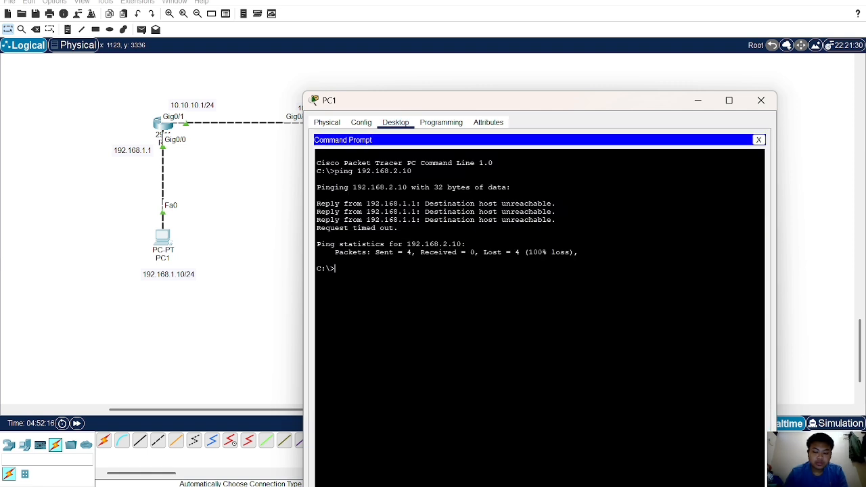
type("ping 19")
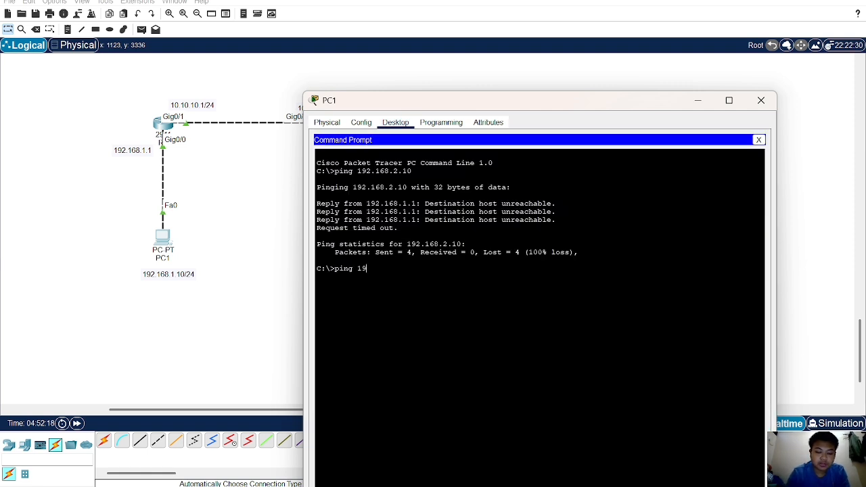
type("2.168")
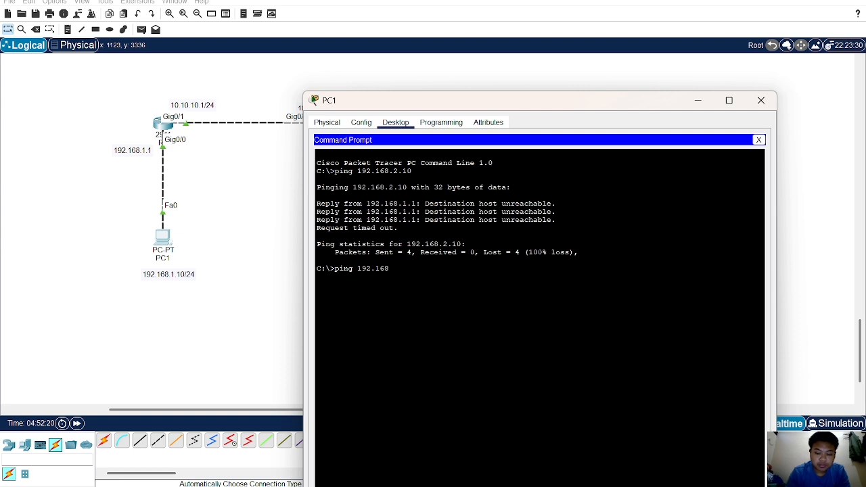
type(".2.10")
key("Return")
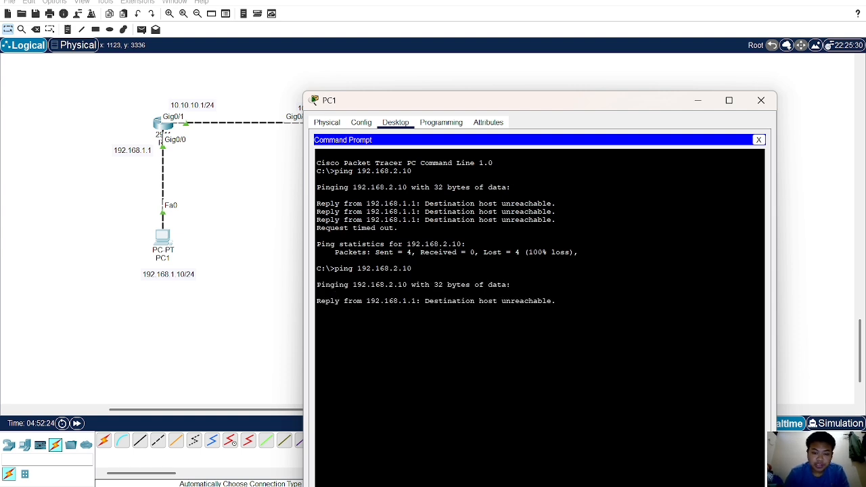
left_click_drag(426, 300, 556, 301)
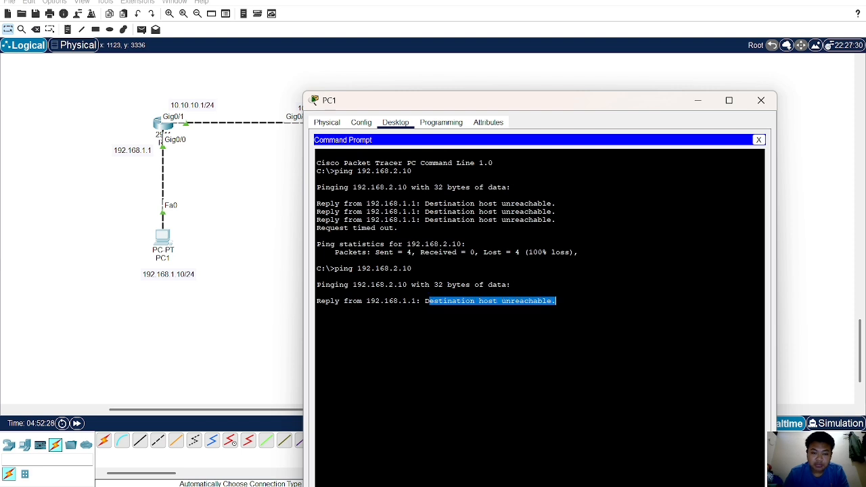
left_click(269, 276)
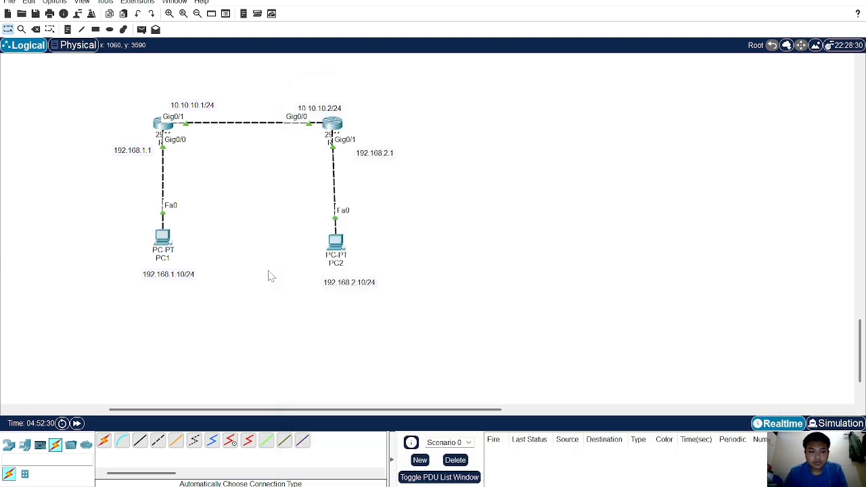
- Add a two-line note beside the R1–PC1 link reading "src:192.168.1.10" and "dst:192.168.2.10"
left_click(68, 29)
left_click(178, 165)
type("src:19")
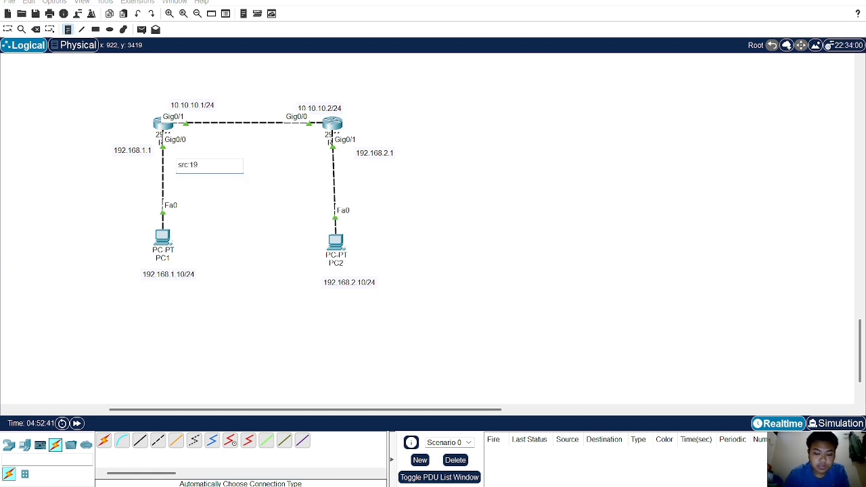
type("2.16")
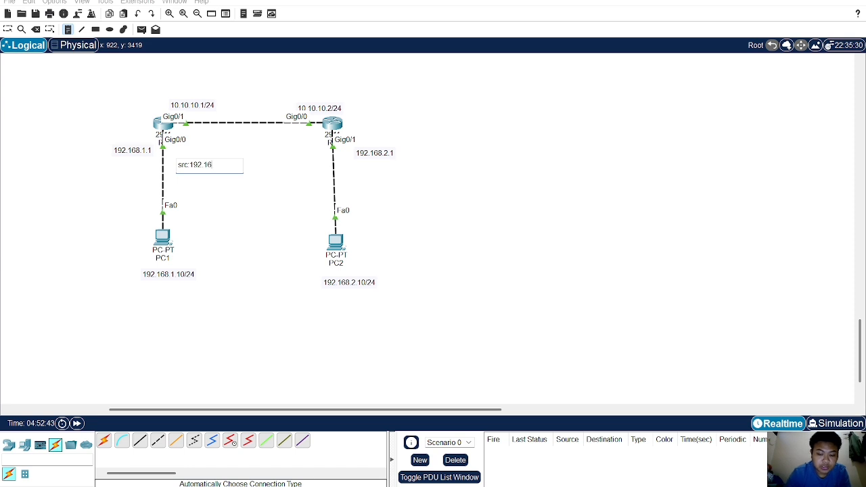
type("8.1")
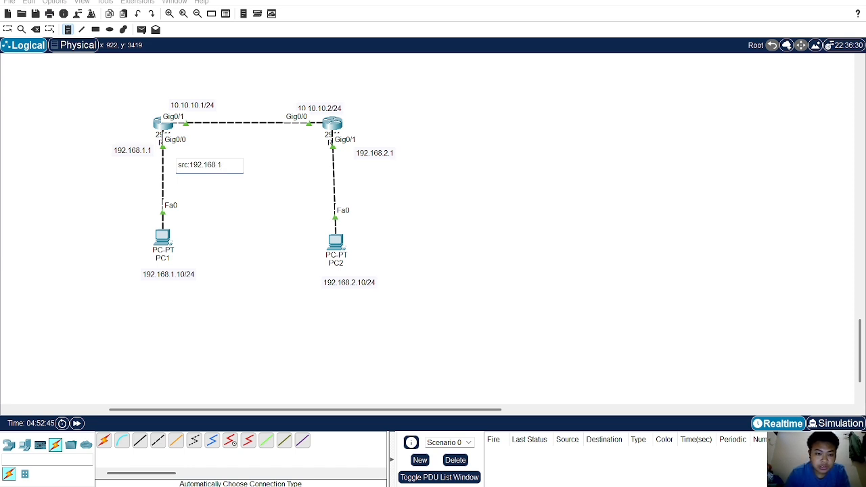
type(".10")
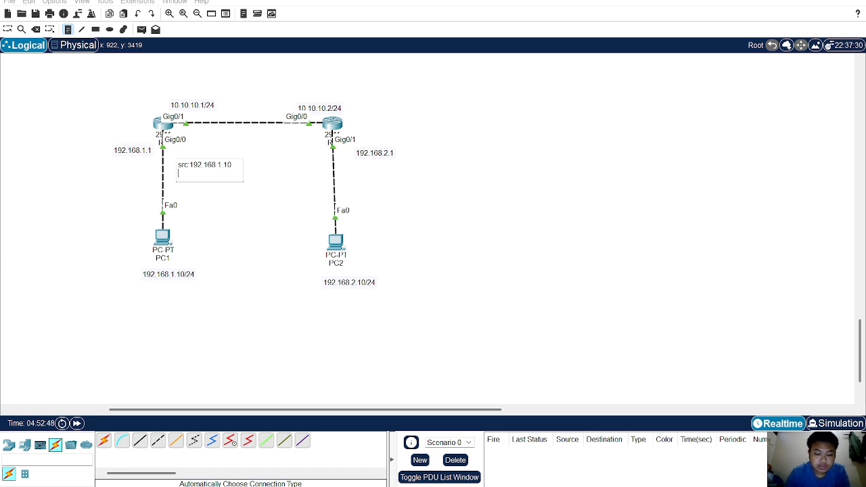
key("Return")
type("dst")
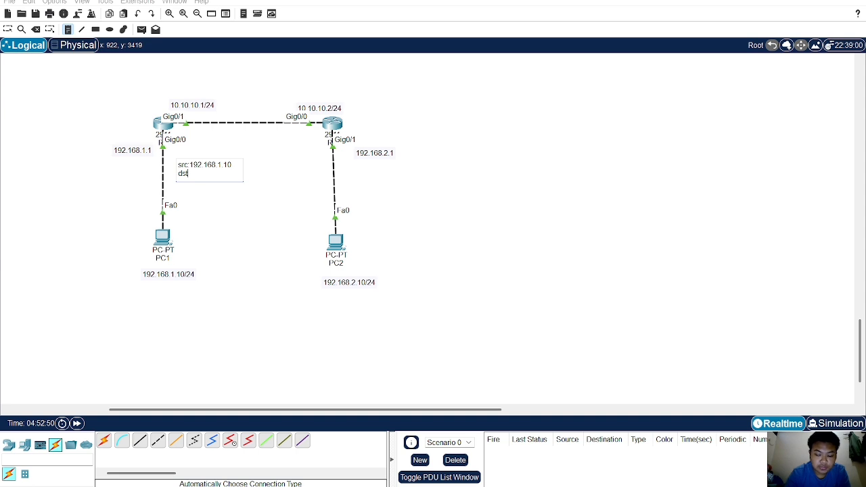
type(":1")
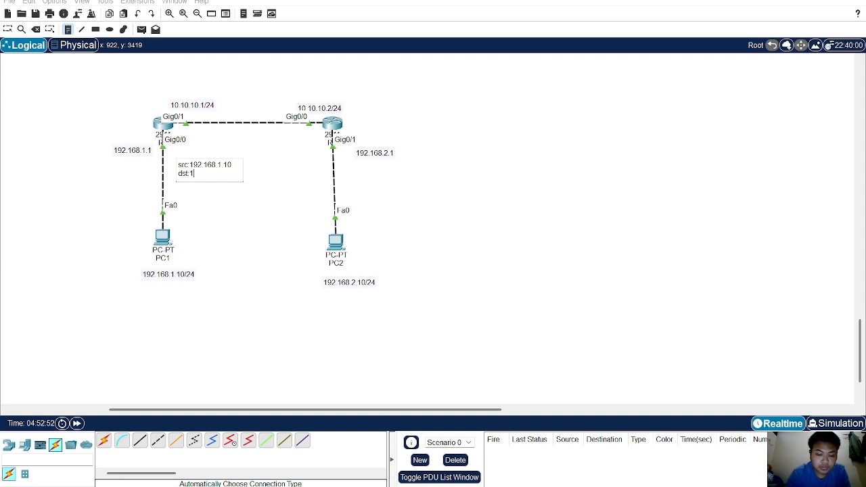
type("92.168")
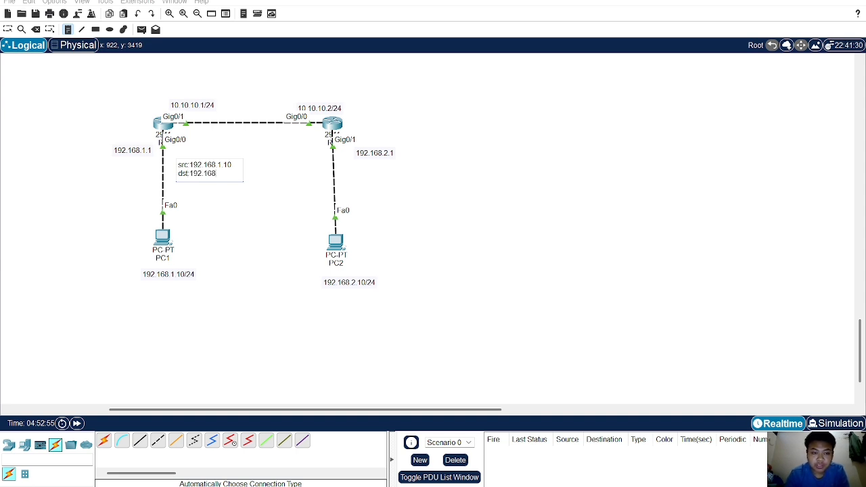
type(".2.10")
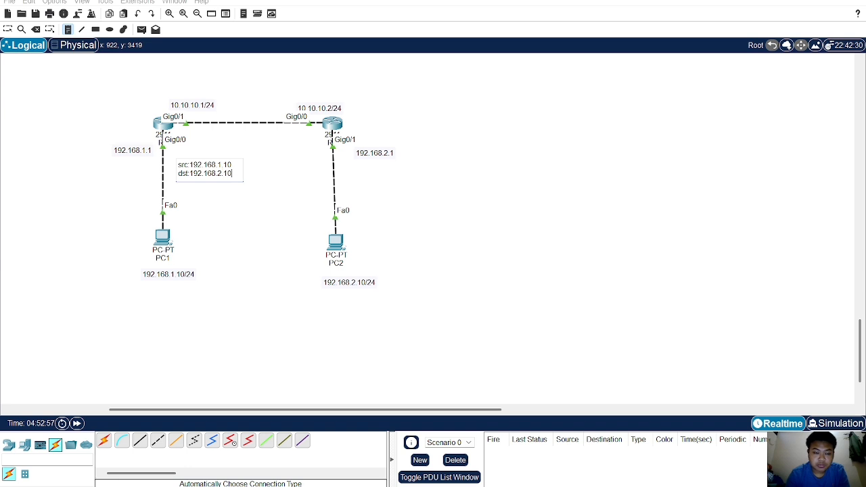
key("Return")
left_click(222, 241)
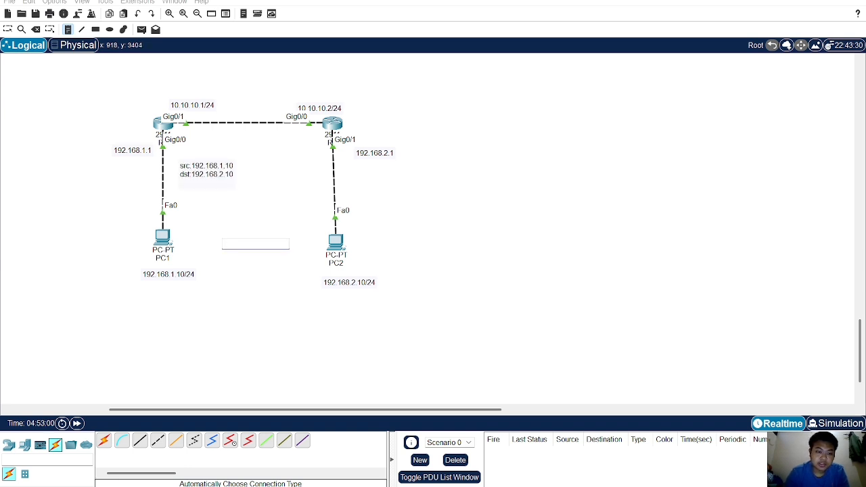
- Move the source and destination note down along the R1–PC1 link, closer to PC1
left_click(201, 176)
left_click(7, 29)
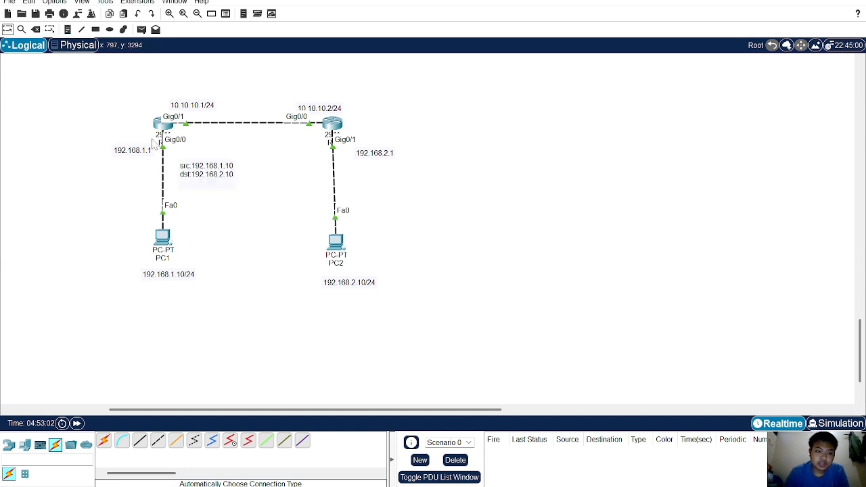
left_click_drag(201, 177, 205, 200)
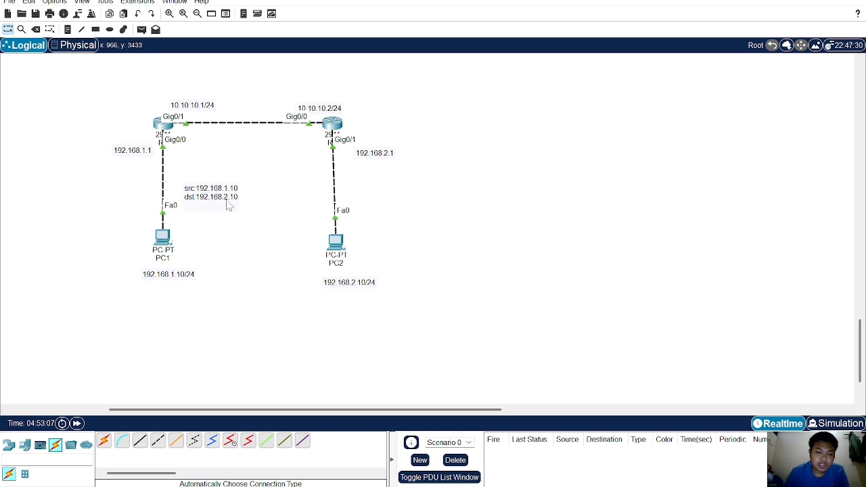
- Open router R1's command line and enter global configuration mode with en and conf t
left_click(161, 124)
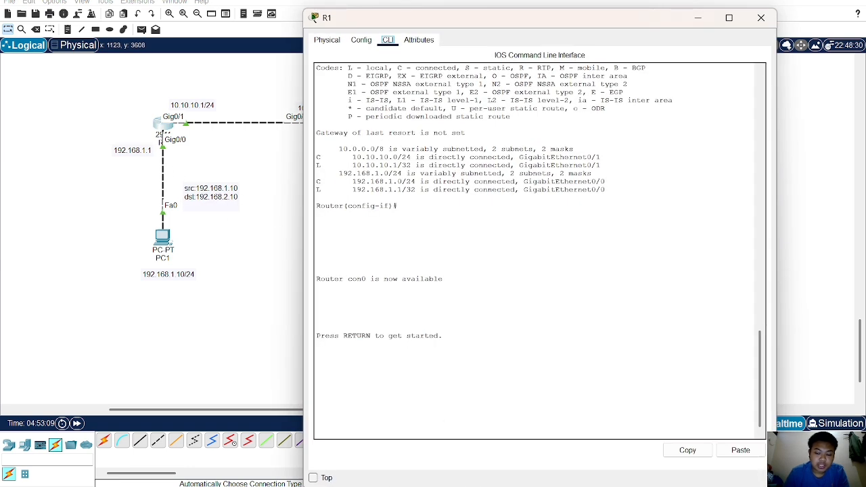
key("Return")
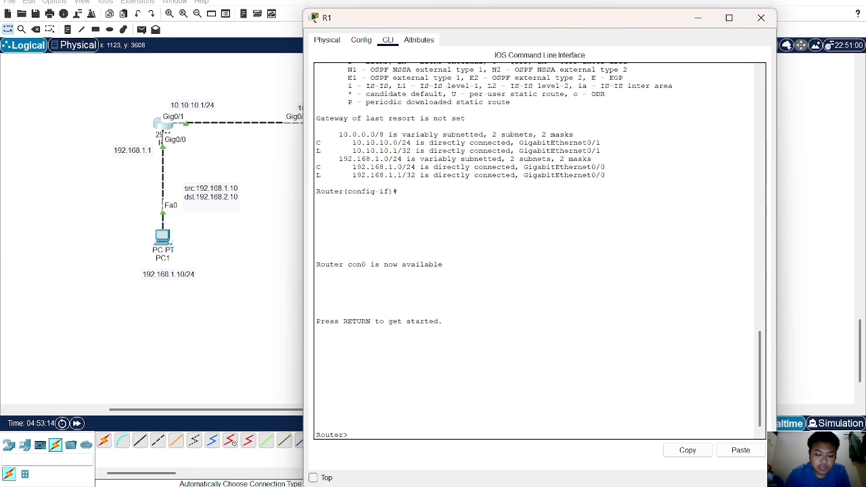
type("en")
key("Return")
type("conf")
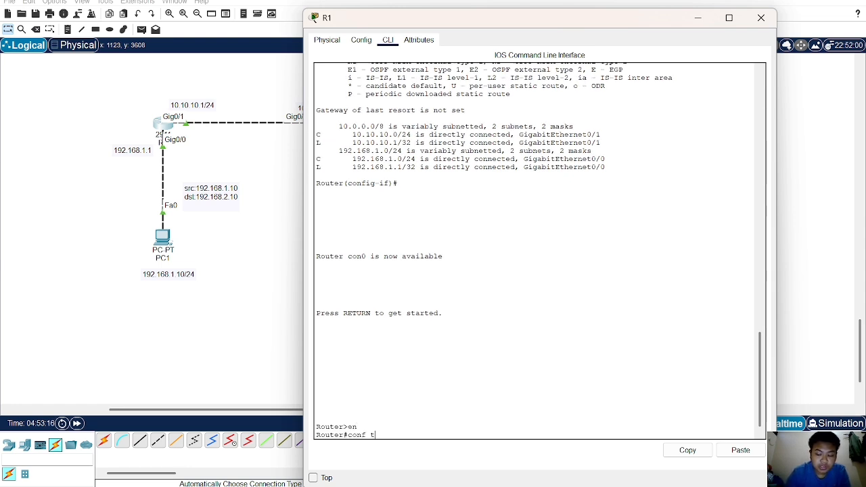
type(" t")
key("Return")
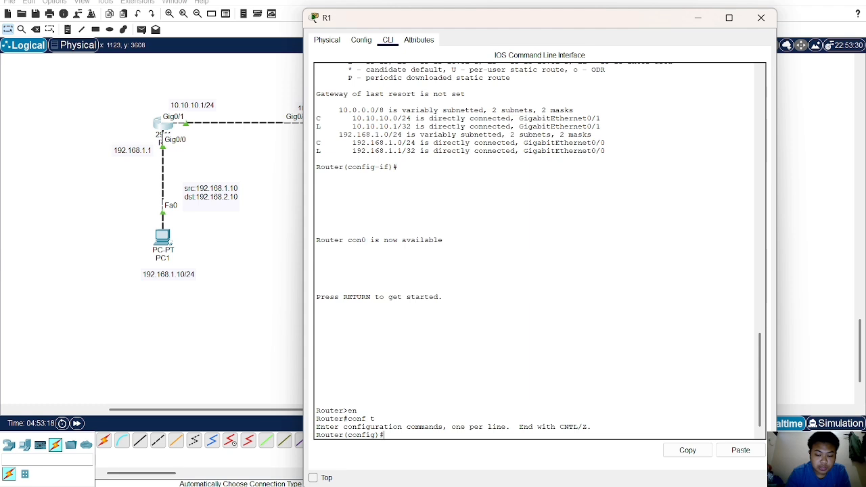
- Display R1's routing table with do sh ip route, examine the GigabitEthernet0/0 routes and return to the topology
type("ip")
key("BackSpace")
type("do sh ip rou")
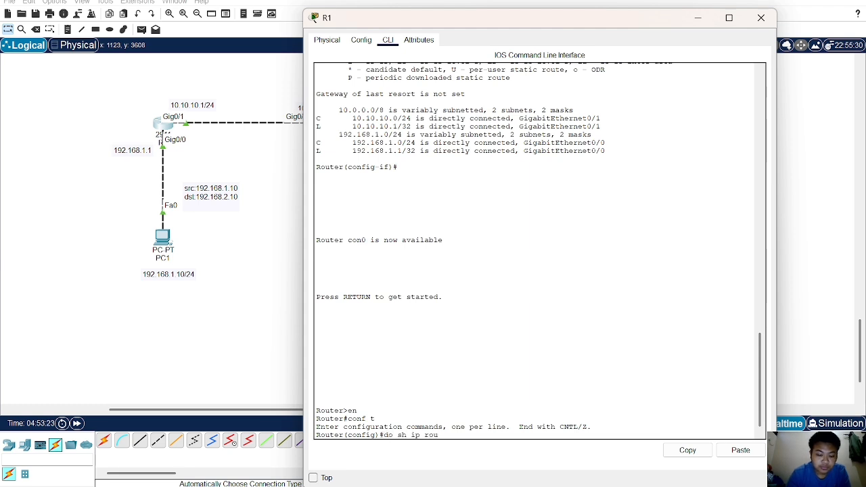
type("te")
key("Return")
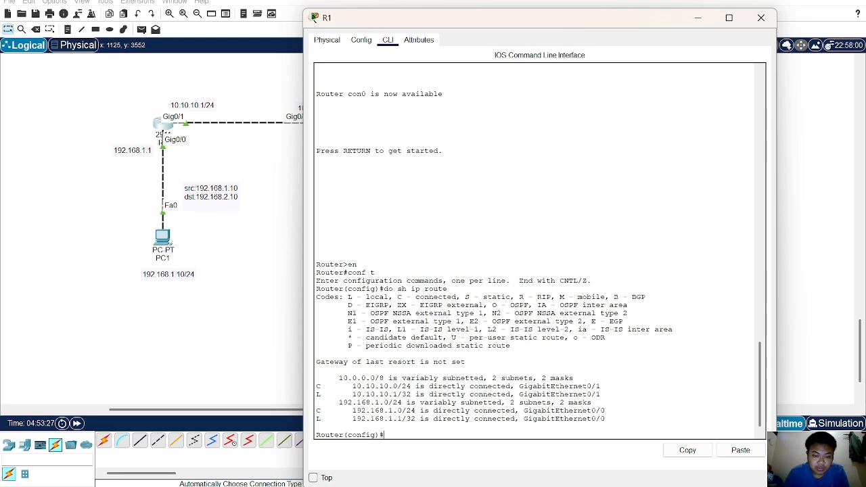
scroll(539, 250, "down", 1)
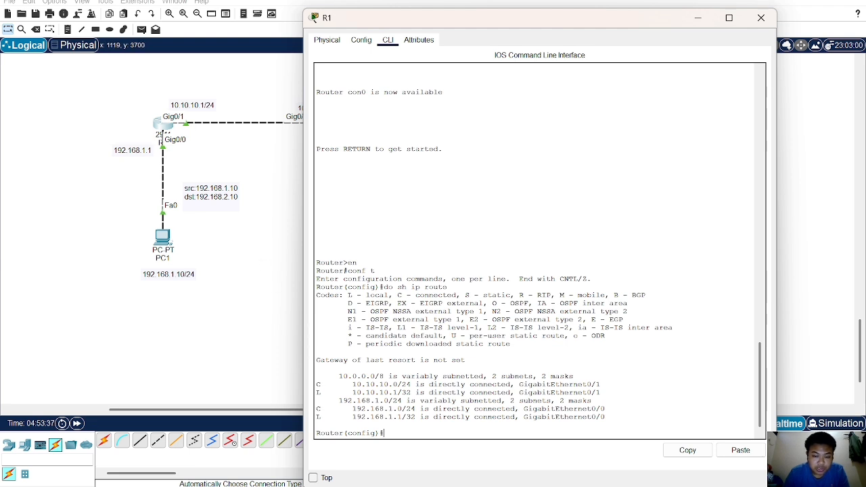
left_click_drag(384, 409, 414, 410)
left_click_drag(353, 409, 606, 418)
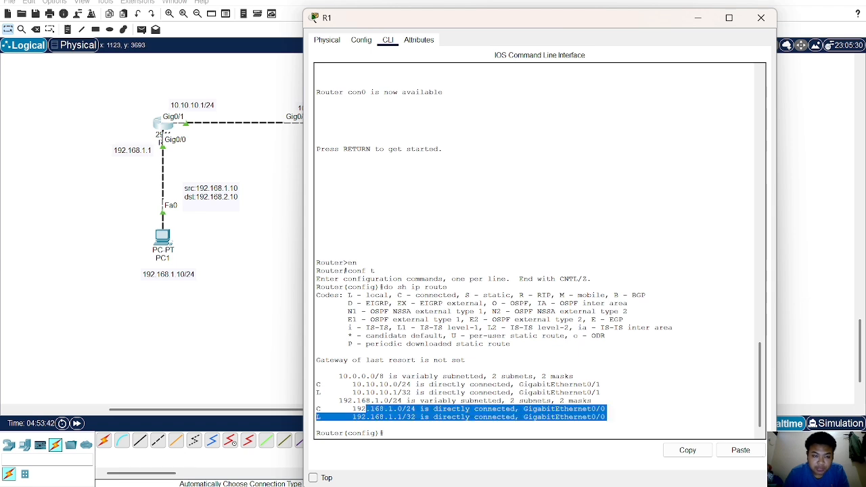
left_click(279, 329)
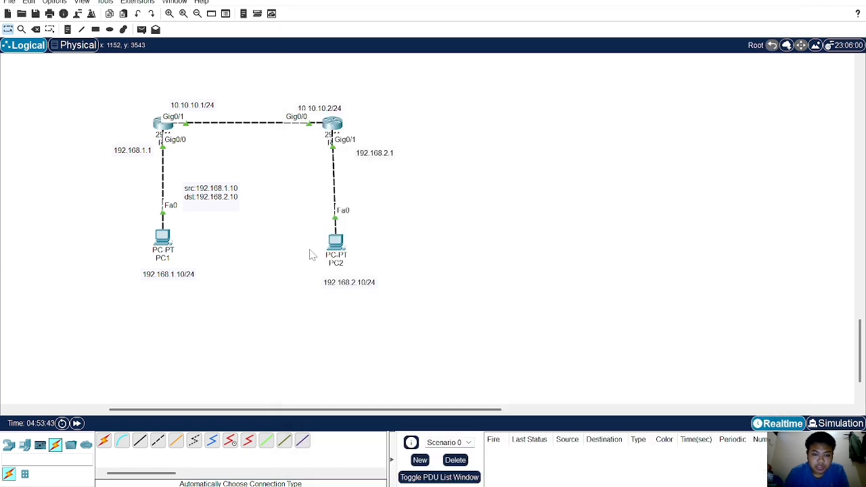
- Add a two-line note beside the R2–PC2 link reading "src:192.168.2.10" and "dst:192.168.1.10"
left_click(68, 29)
left_click(356, 197)
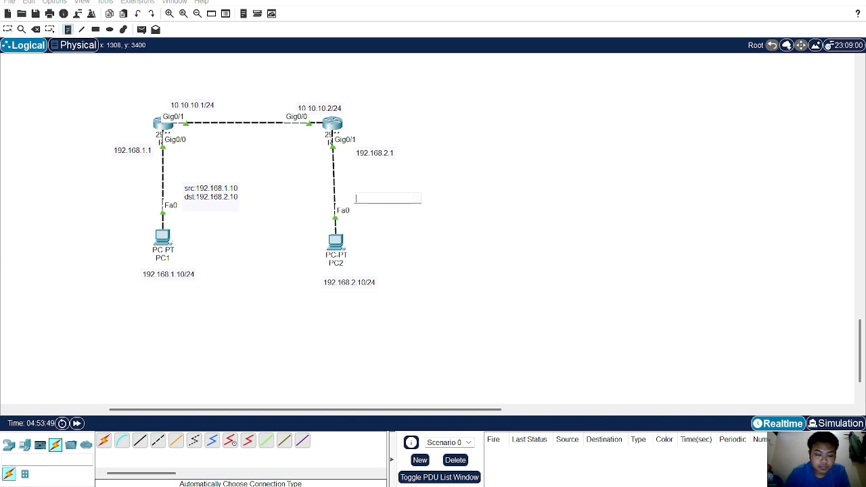
type("src: 192")
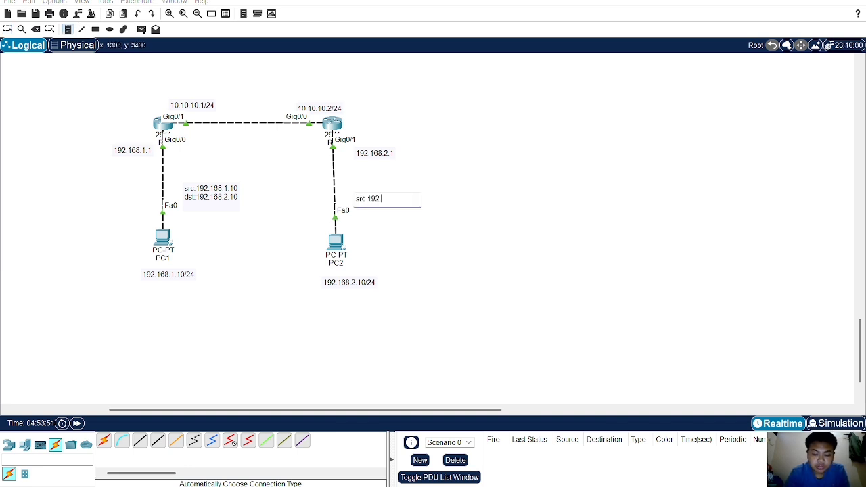
type(".168.2.10")
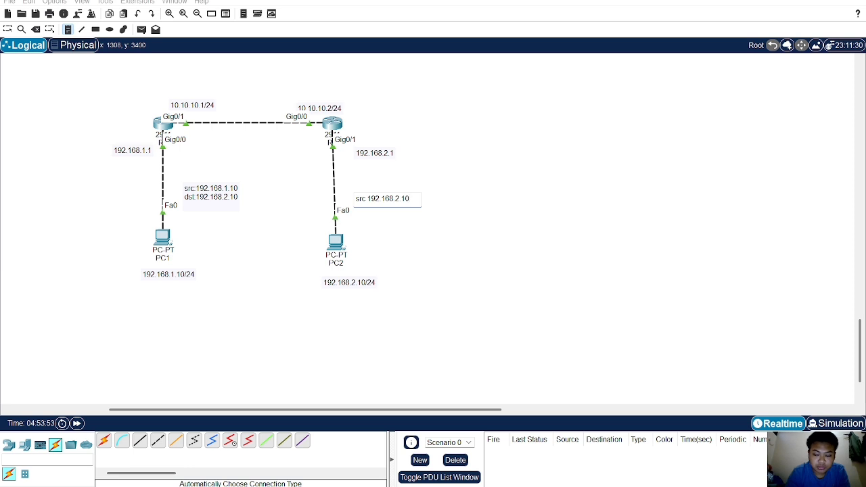
key("Return")
type("dst")
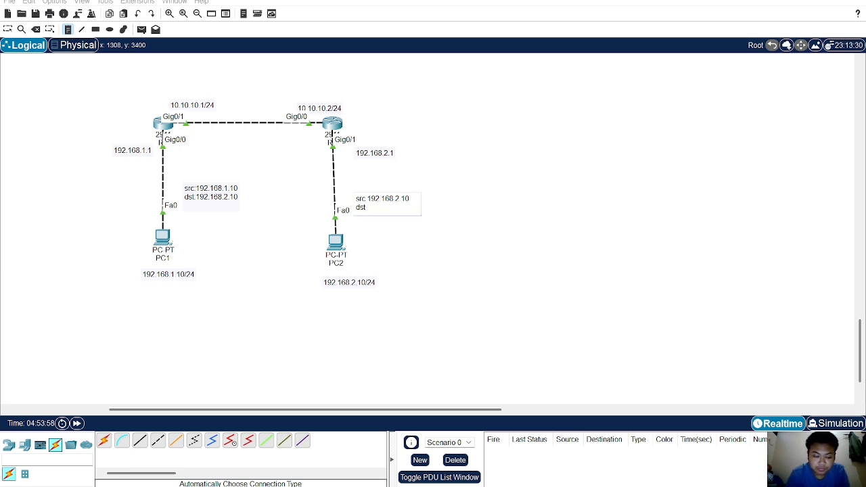
type(":192.168")
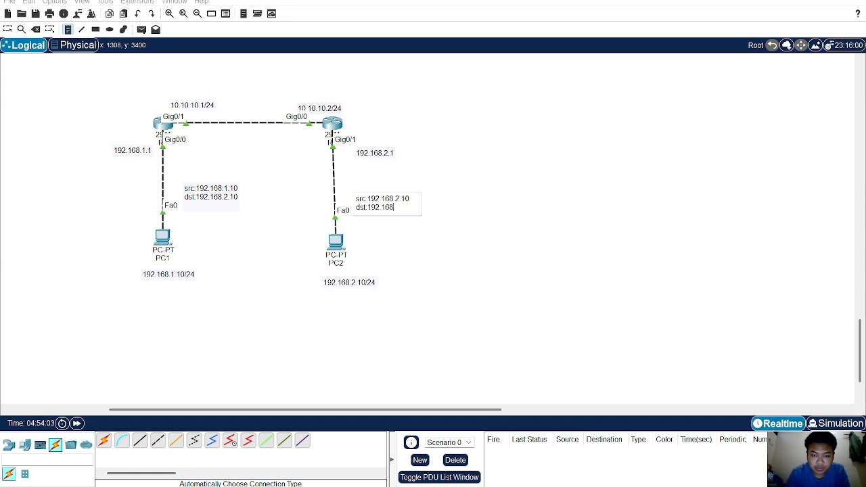
type(".1.10")
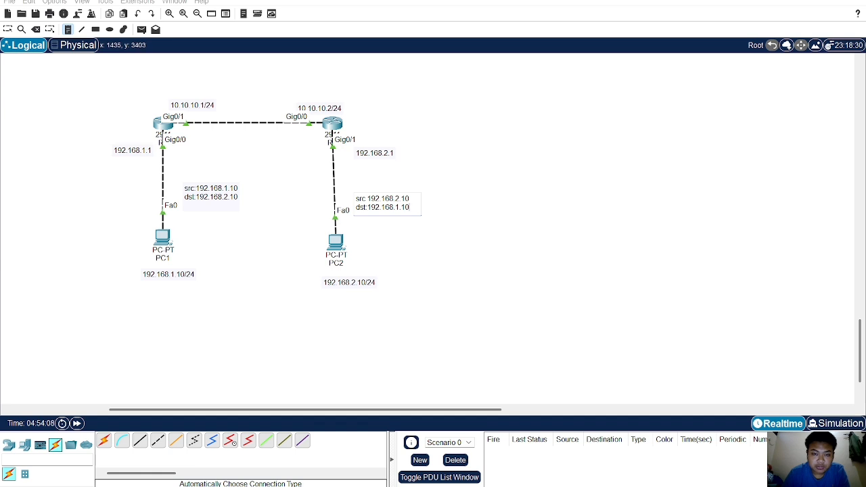
left_click(435, 184)
- Open router R2's command line and enter global configuration mode with en and conf t
left_click(335, 127)
left_click(8, 29)
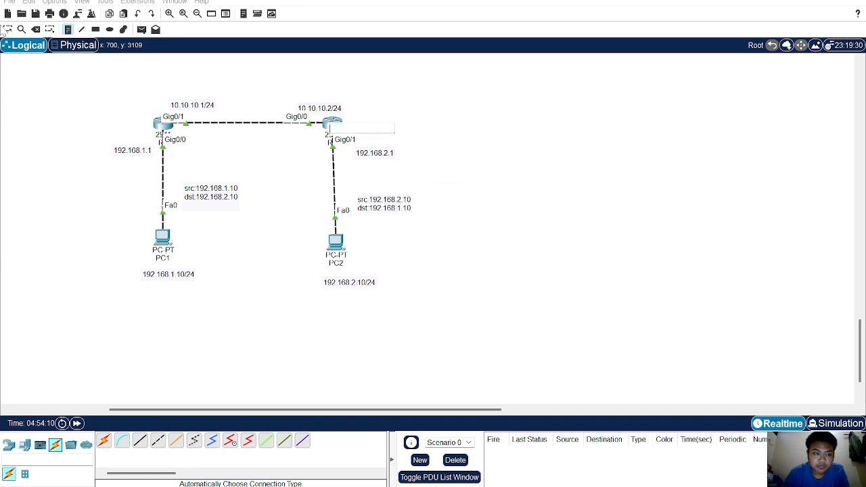
left_click(333, 124)
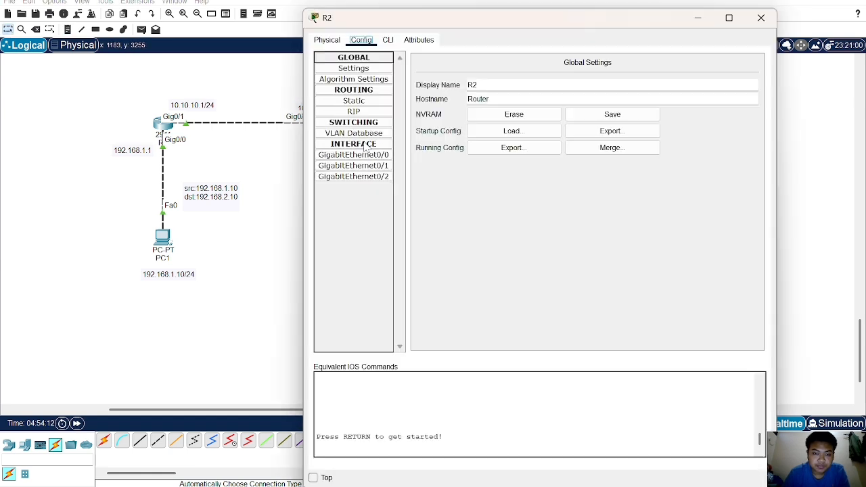
left_click(389, 41)
key("Return")
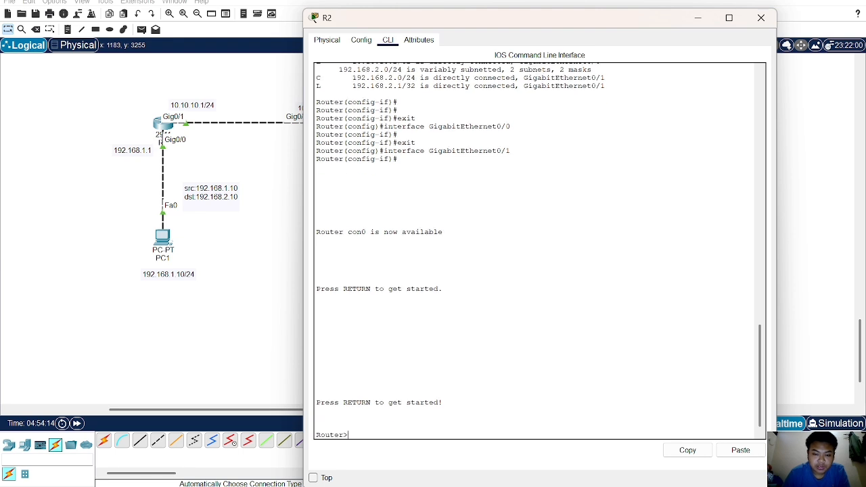
type("en")
key("Return")
type("conf t")
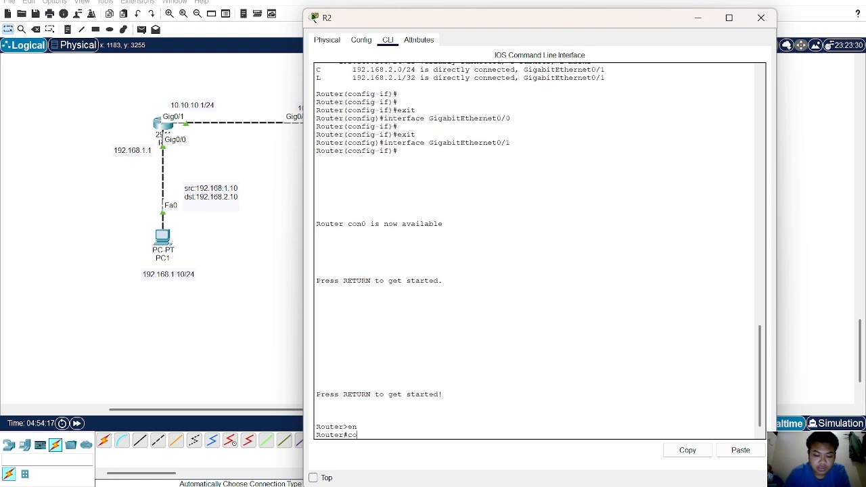
key("Return")
- Display R2's routing table with do sh ip route, examine the GigabitEthernet0/1 routes and return to the topology
type("do s")
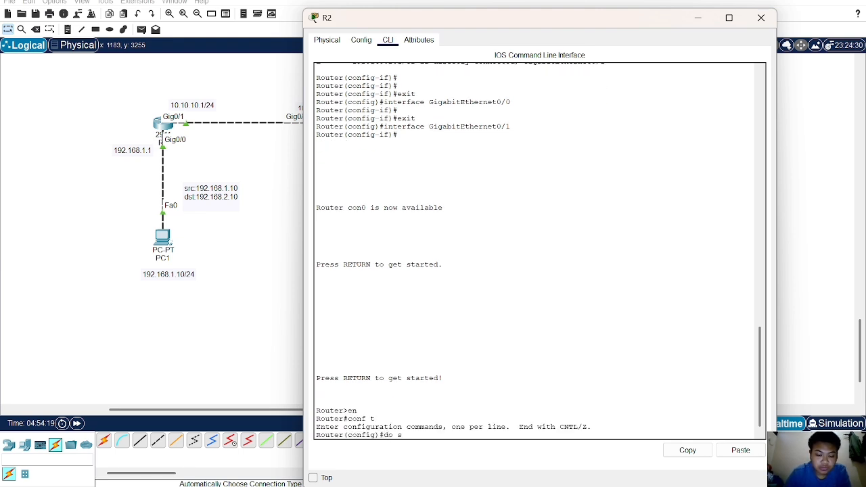
type("h ip rou")
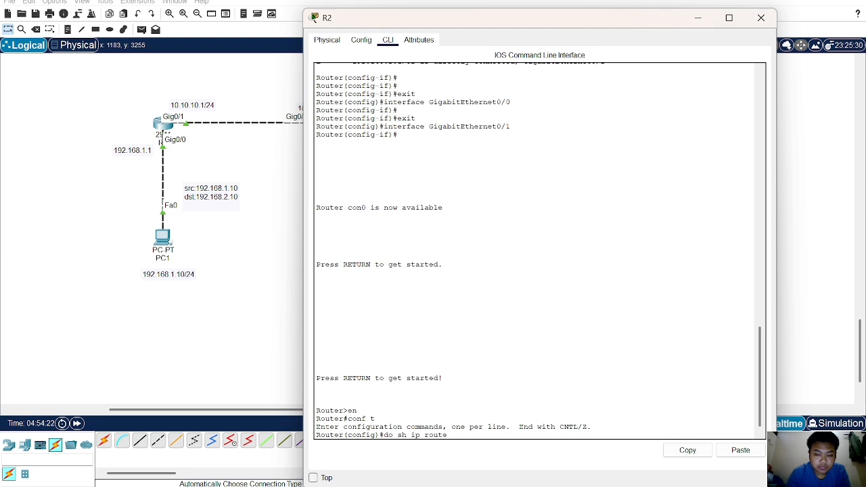
type("te")
key("Return")
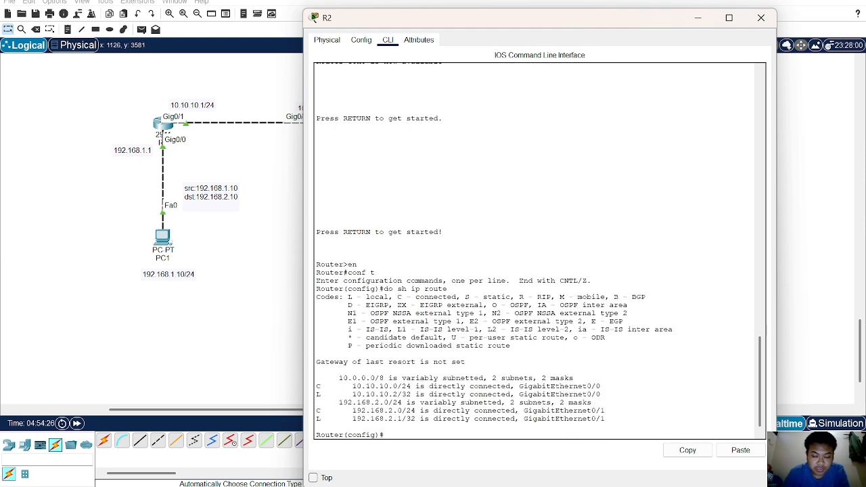
left_click_drag(389, 411, 403, 410)
left_click(408, 410)
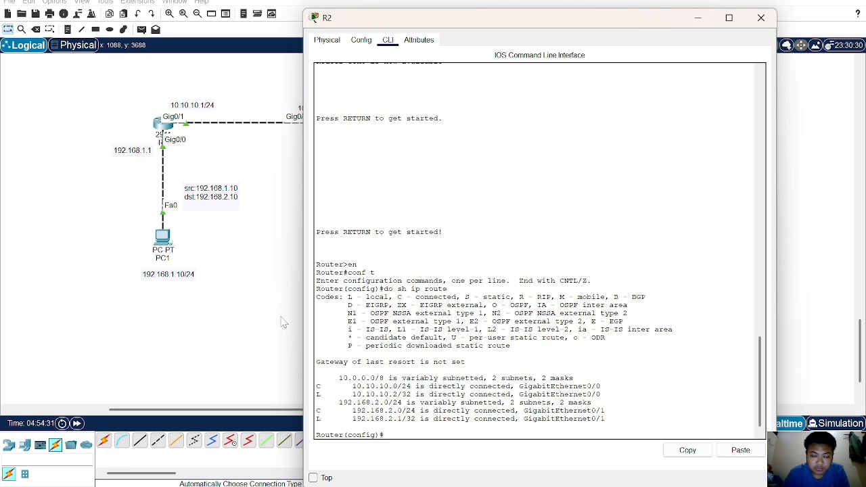
scroll(234, 348, "down", 2)
scroll(249, 359, "up", 4)
left_click(237, 299)
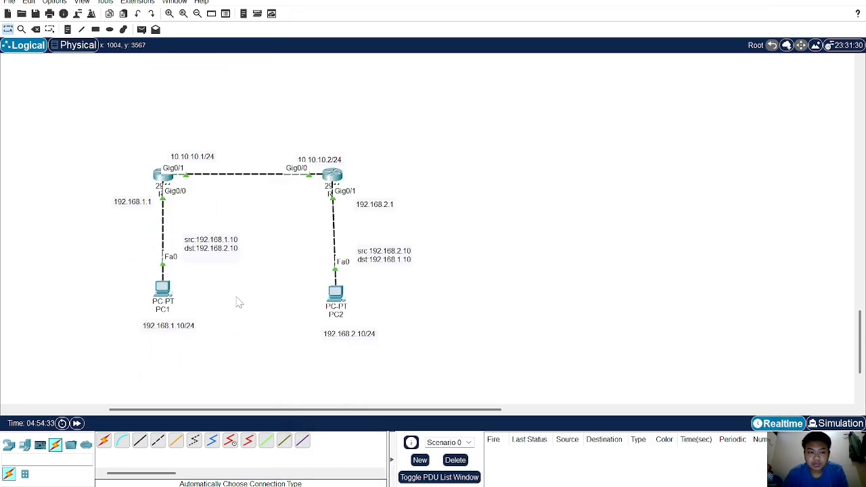
- Add the title note "STATIC ROUTING" above the link between the two routers
left_click(69, 30)
left_click(223, 115)
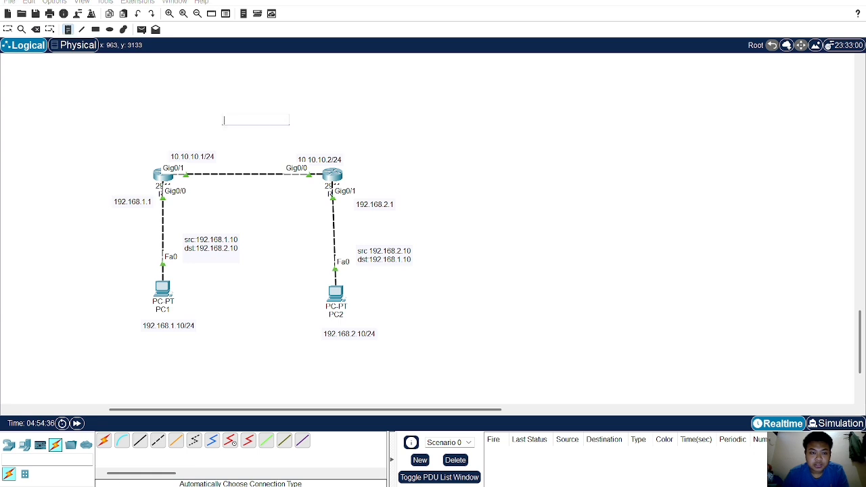
type("s")
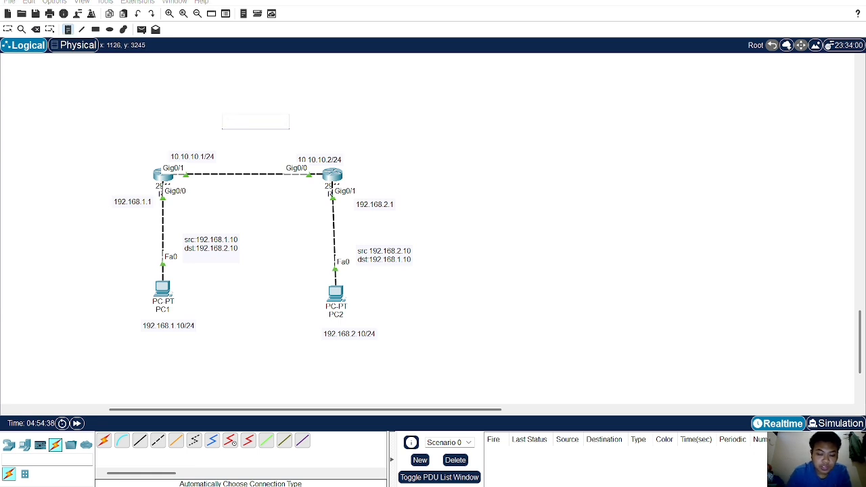
type("STATIC")
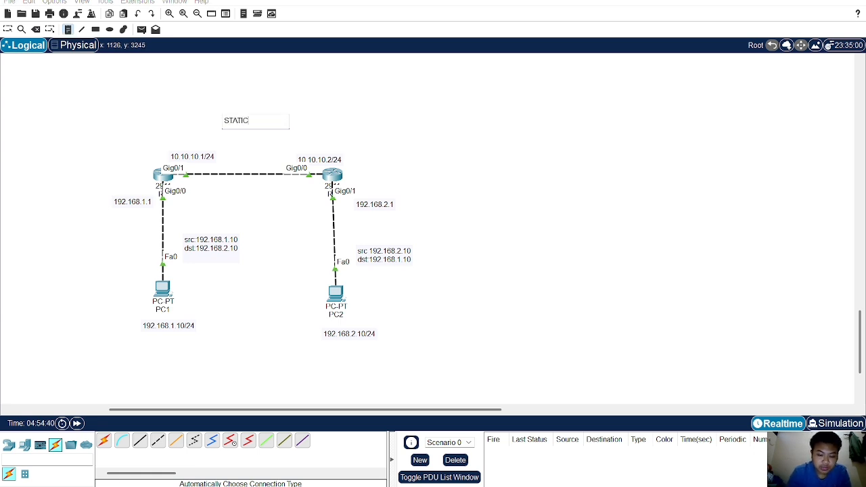
type(" ROUTING")
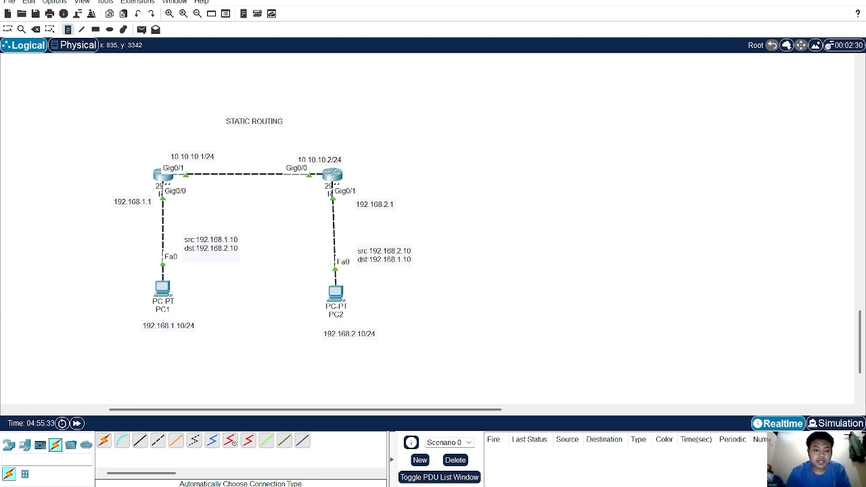
- On router R1, add a static route to 192.168.2.0 with mask 255.255.255.0 via next hop 10.10.10.2
left_click(156, 174)
key("Escape")
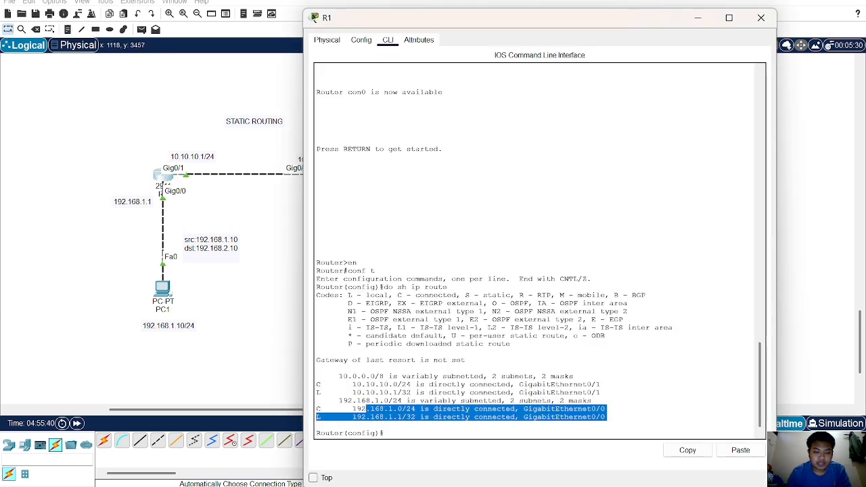
left_click(383, 425)
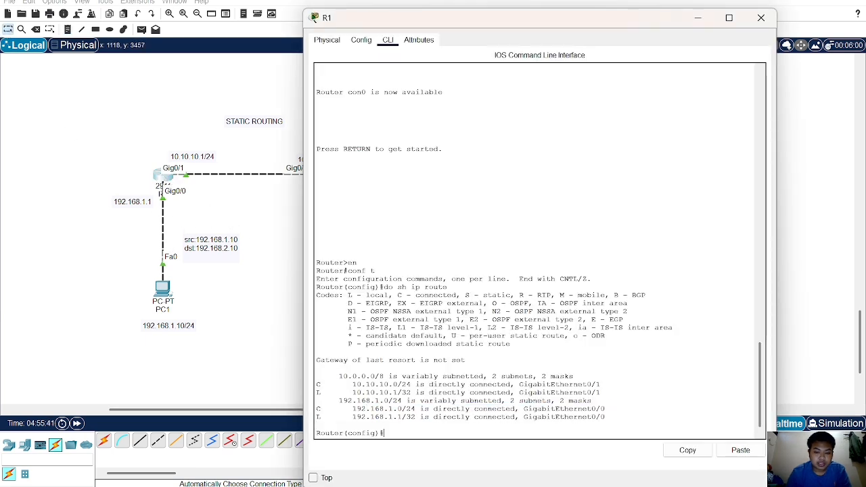
type("ip ro")
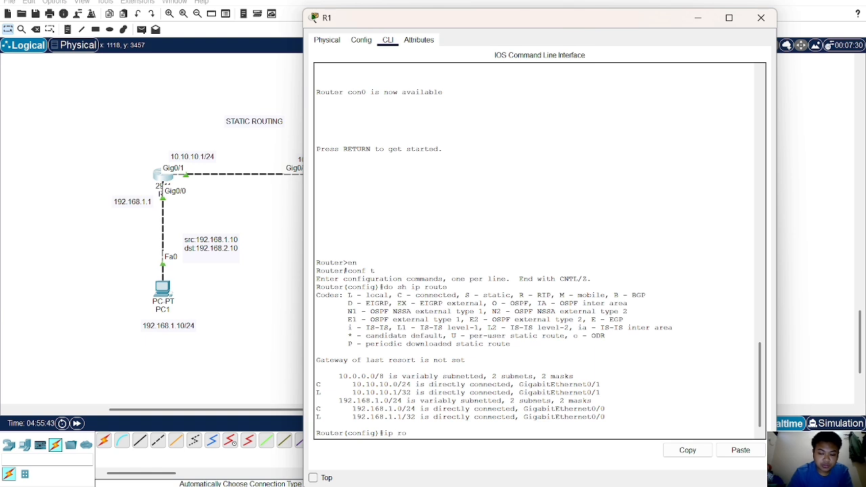
type("ute ")
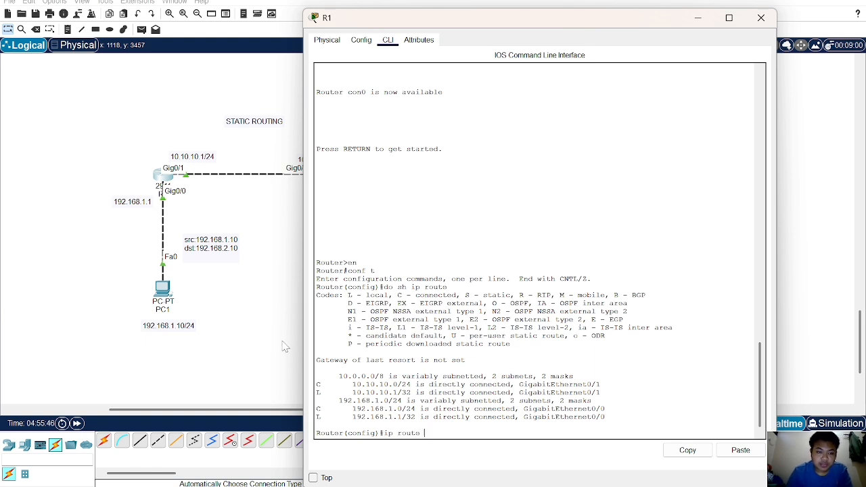
type("1")
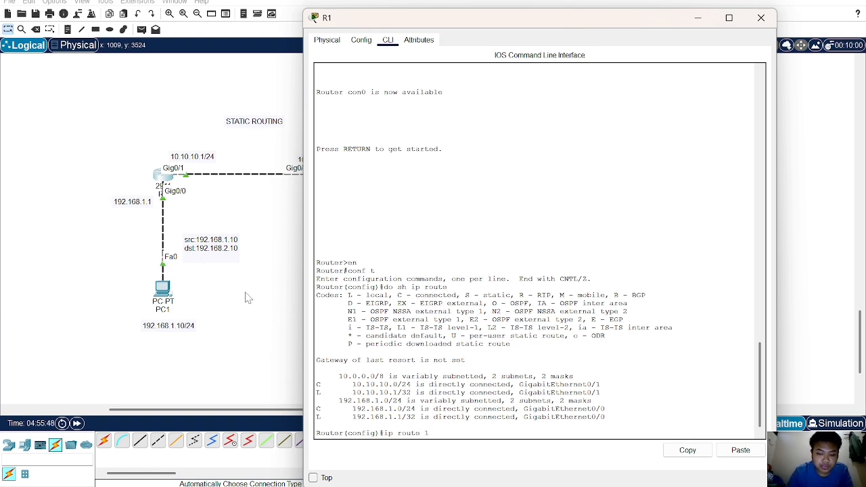
type("92.168.")
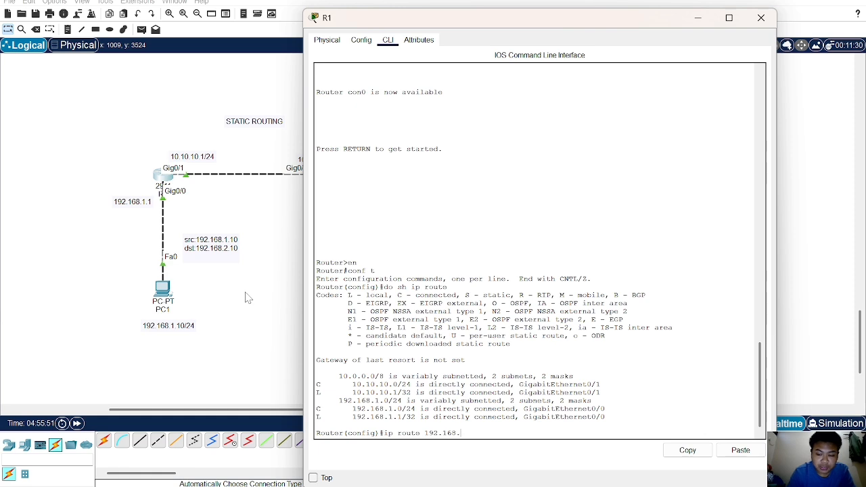
type("2.0")
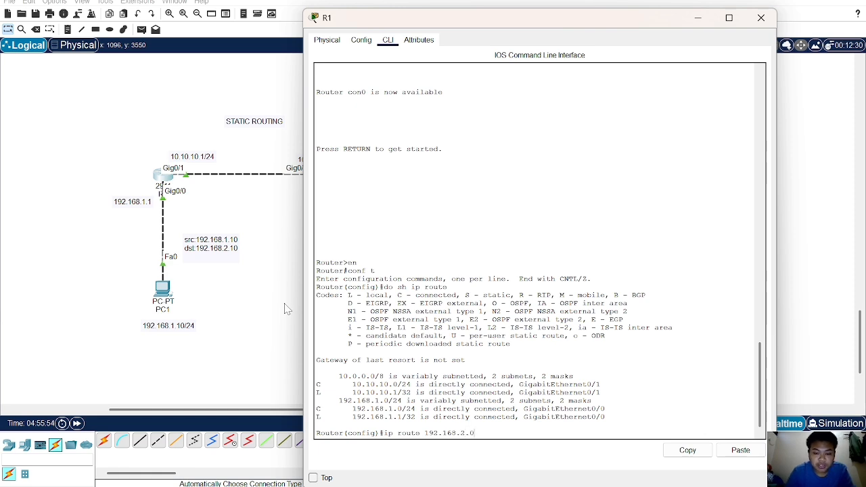
type(" 2")
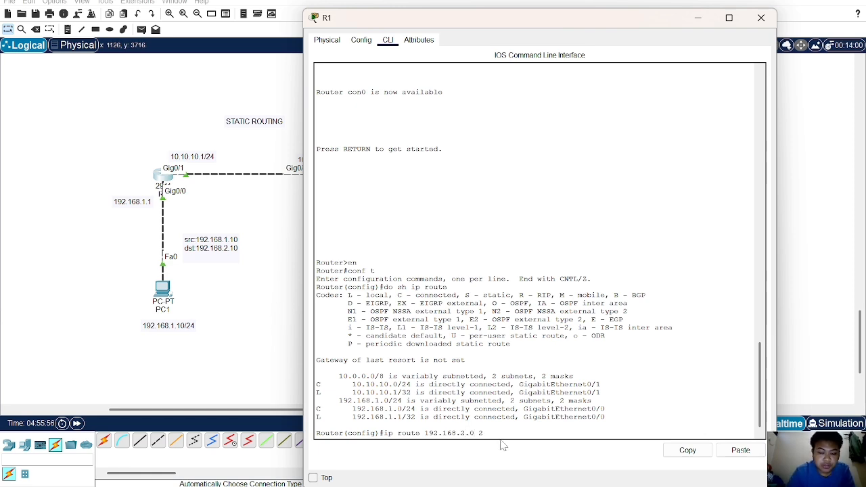
type("55.255")
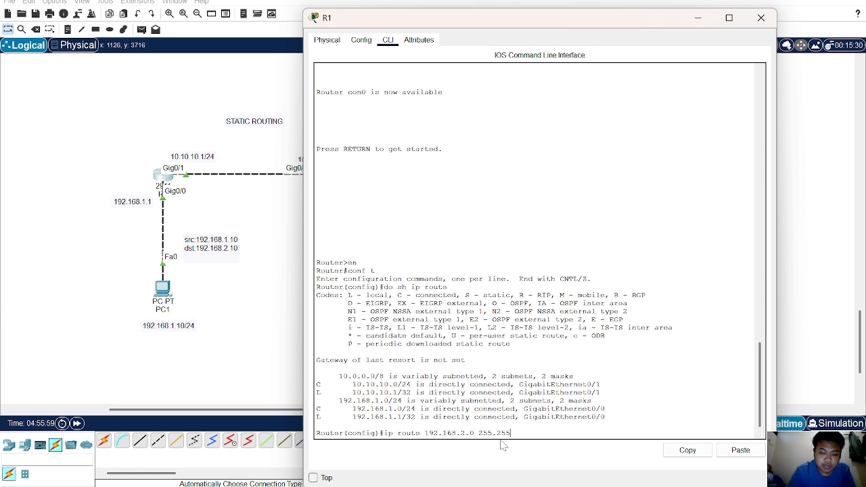
type(".255.0")
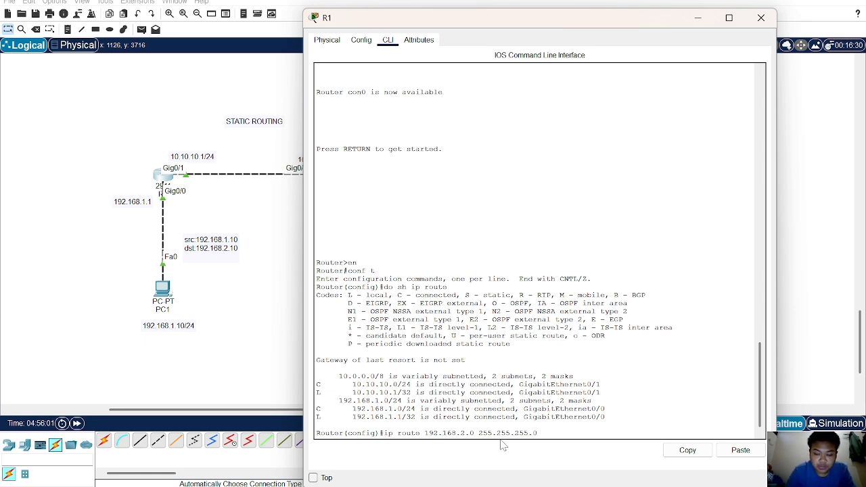
type(" 1")
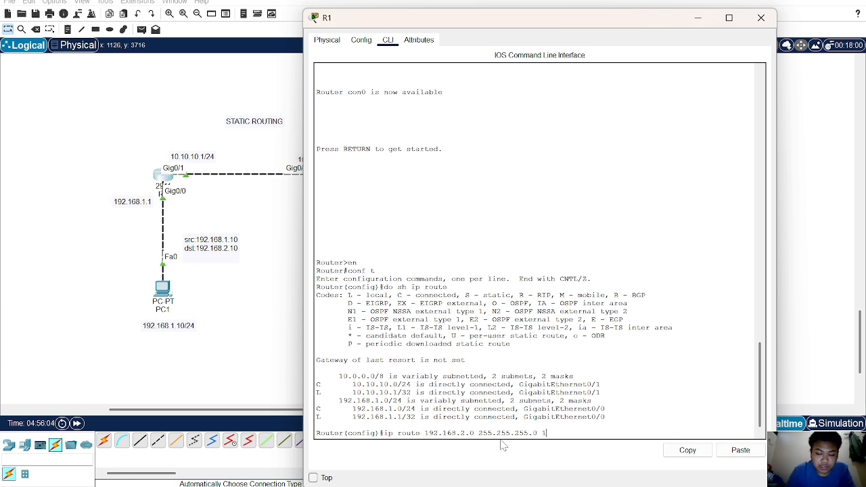
type("0.10.10.2")
key("Return")
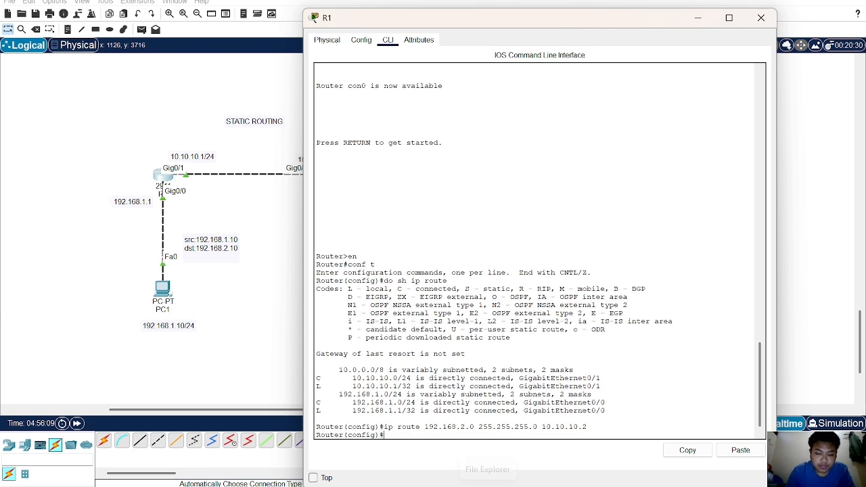
- Display R1's routing table with do sh ip route, examine the static route entry and its code, and return to the topology
type("do sh ip")
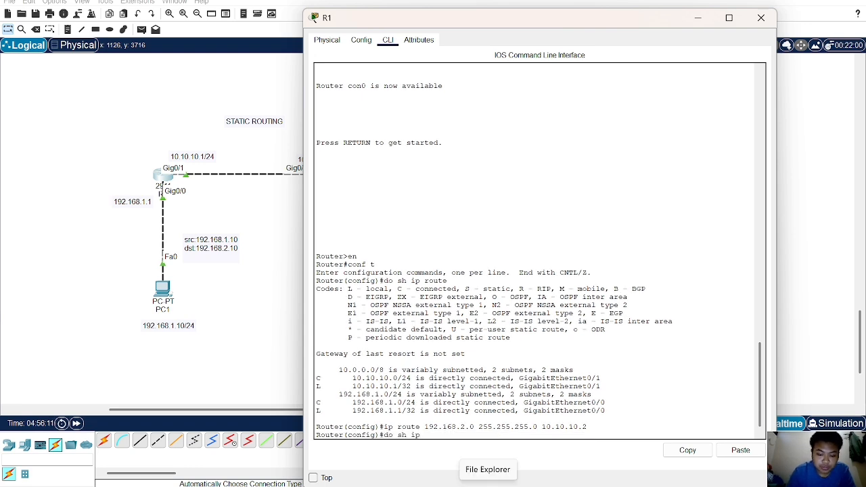
type(" route")
key("Return")
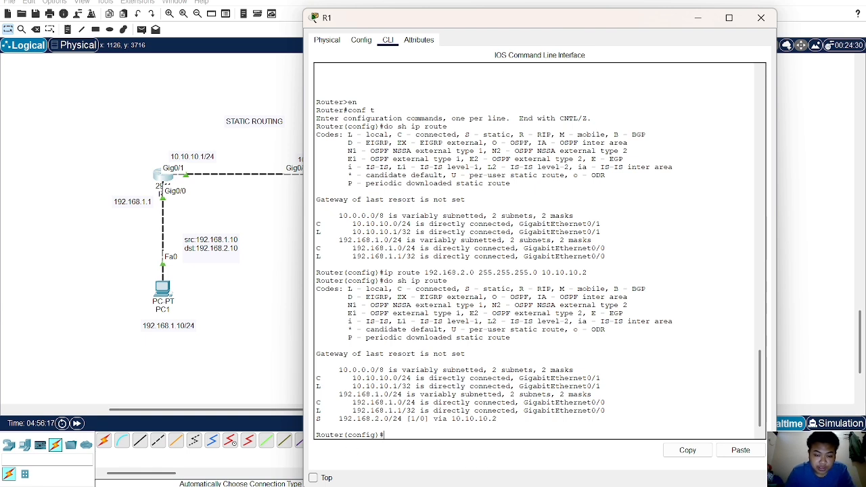
left_click_drag(316, 419, 331, 419)
left_click_drag(487, 289, 507, 289)
left_click(507, 289)
left_click_drag(339, 419, 497, 419)
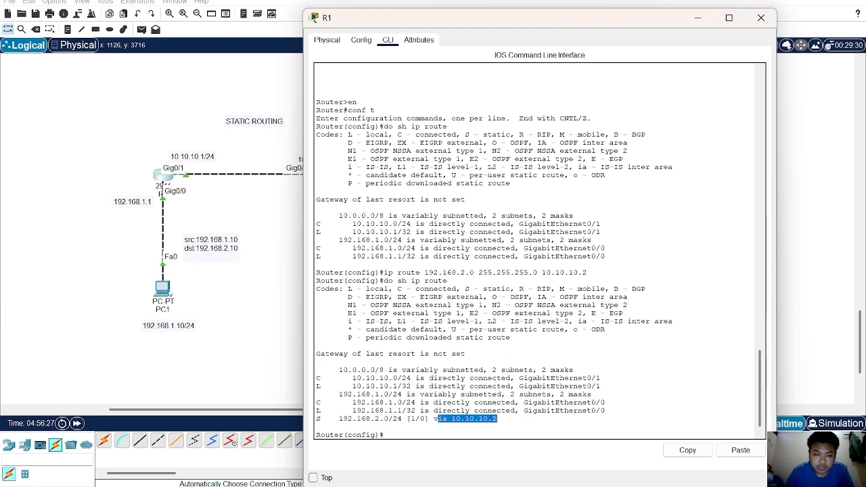
left_click(249, 357)
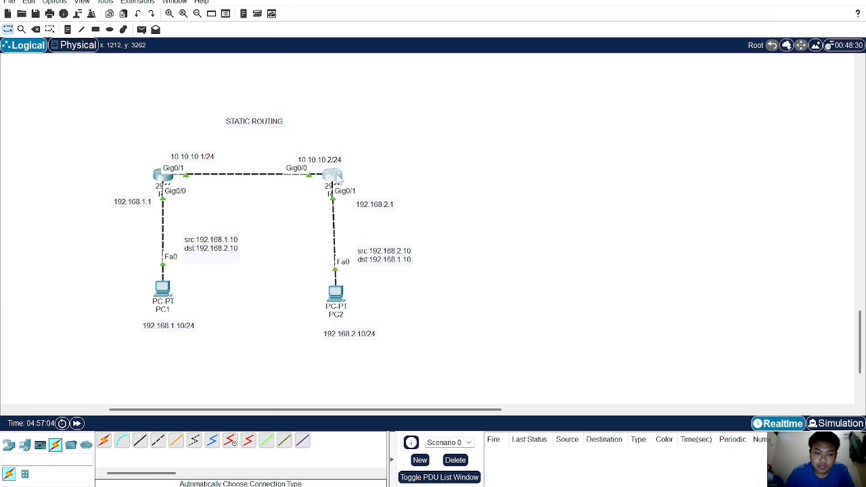
- On router R2, add a static route to 192.168.1.0 with mask 255.255.255.0 via next hop 10.10.10.1
left_click(334, 176)
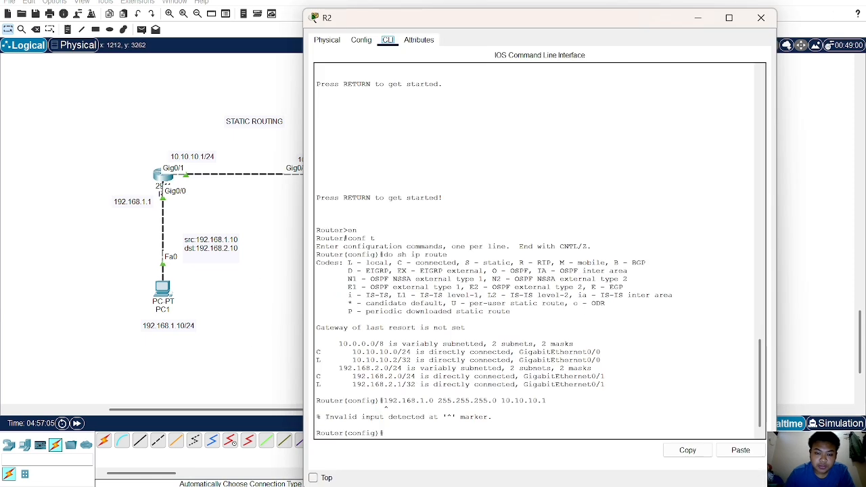
type("ip ro")
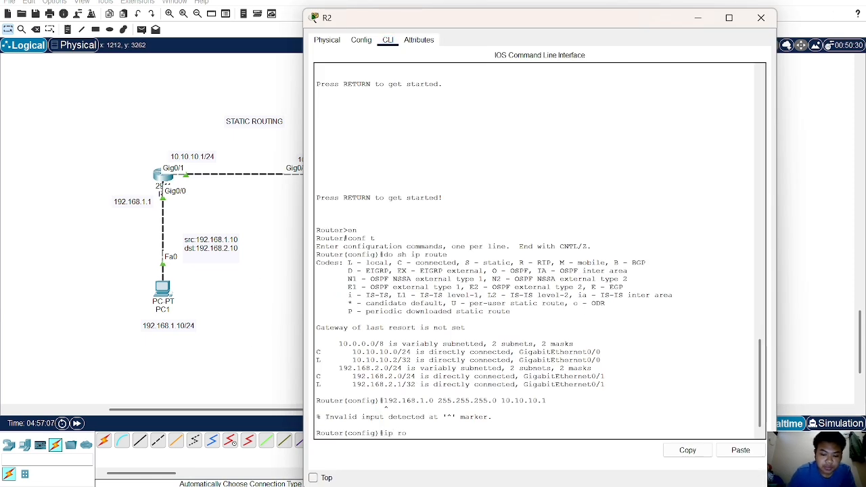
type("ute 19")
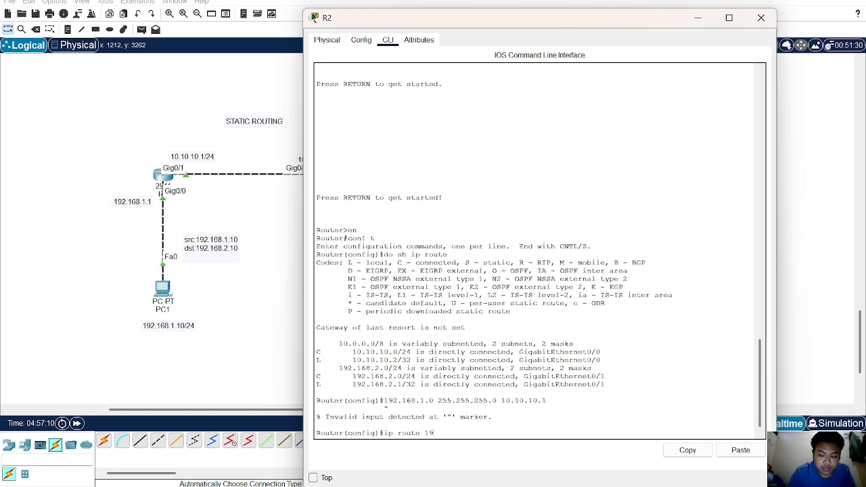
type("2.168.")
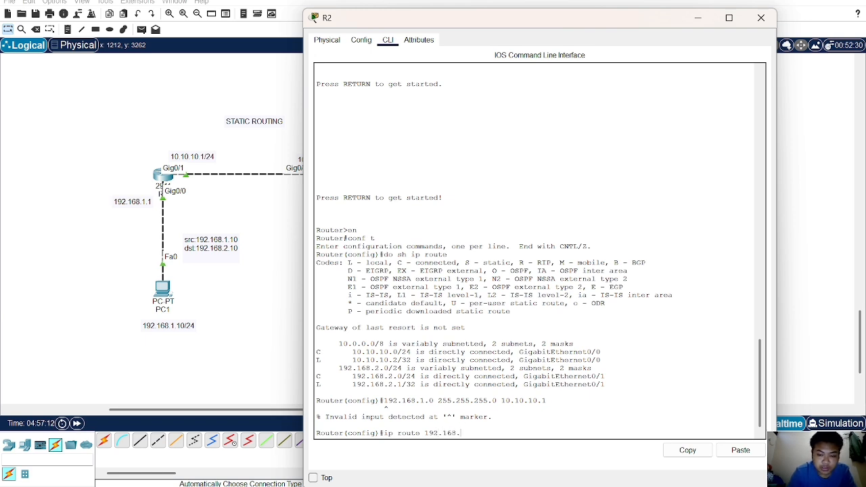
type("2")
type(".0")
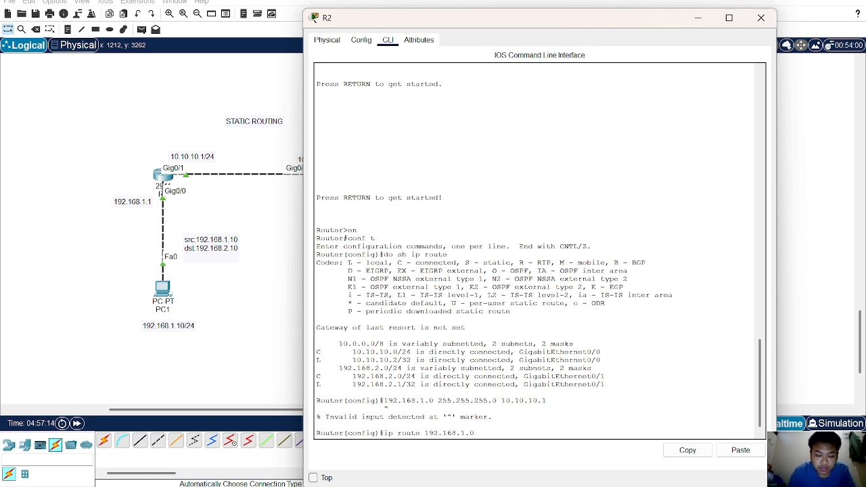
type(" 255.")
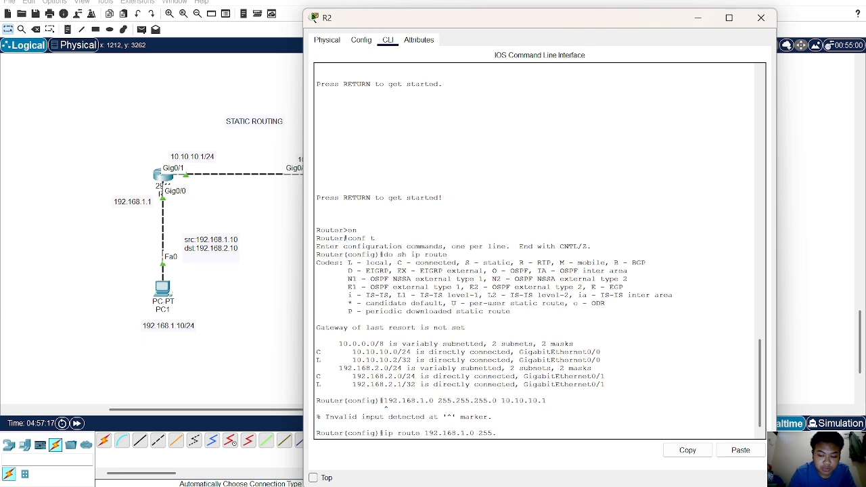
type("255.255.255")
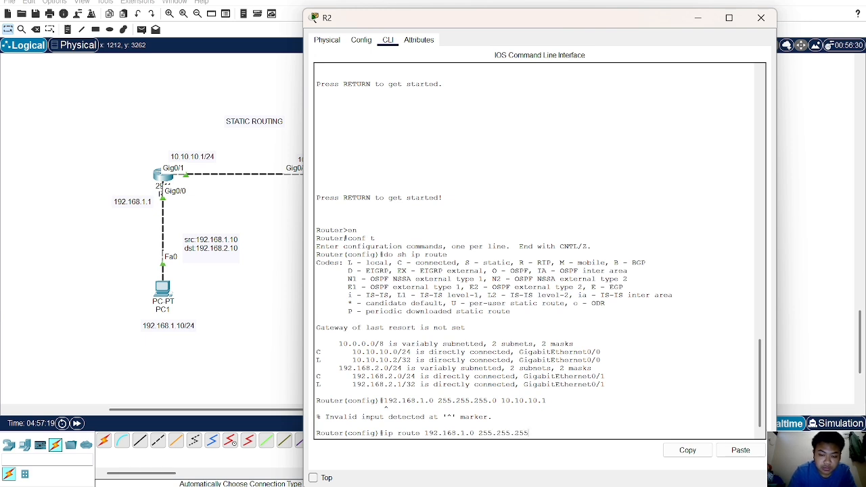
type("0 10.10.10.1")
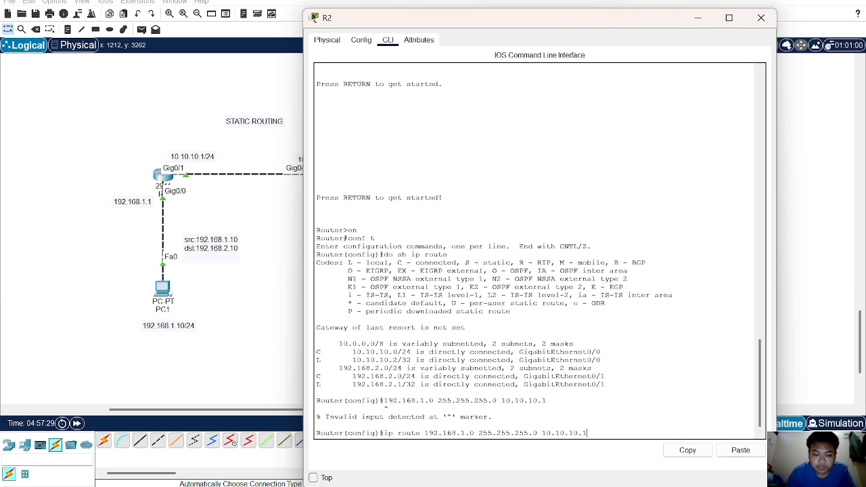
key("Return")
- Display R2's routing table with do sh ip route and examine the static route entry for the PC1 subnet
type("do sh")
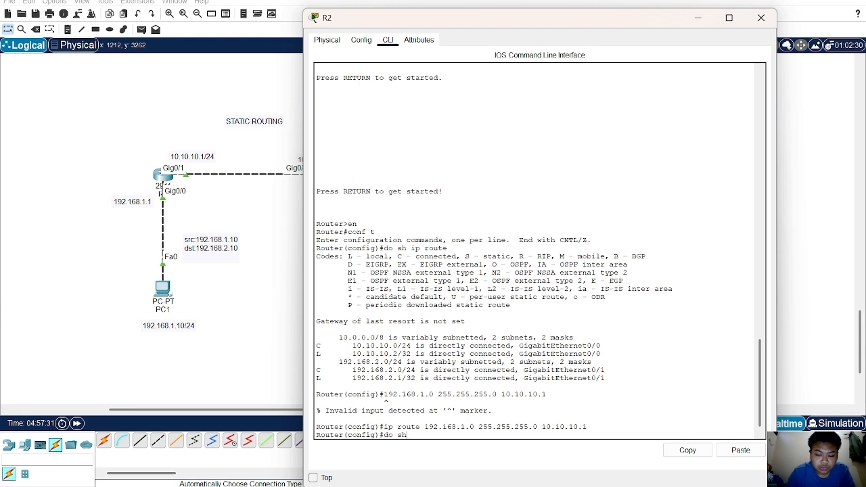
type(" ip route")
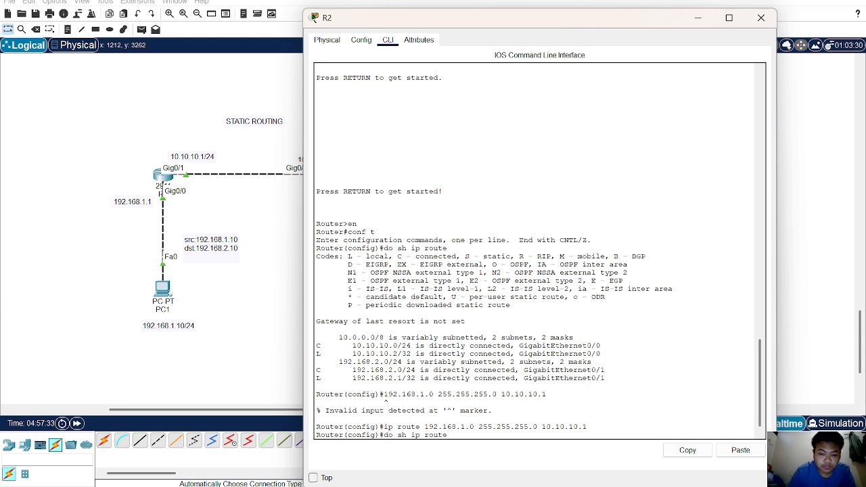
key("Return")
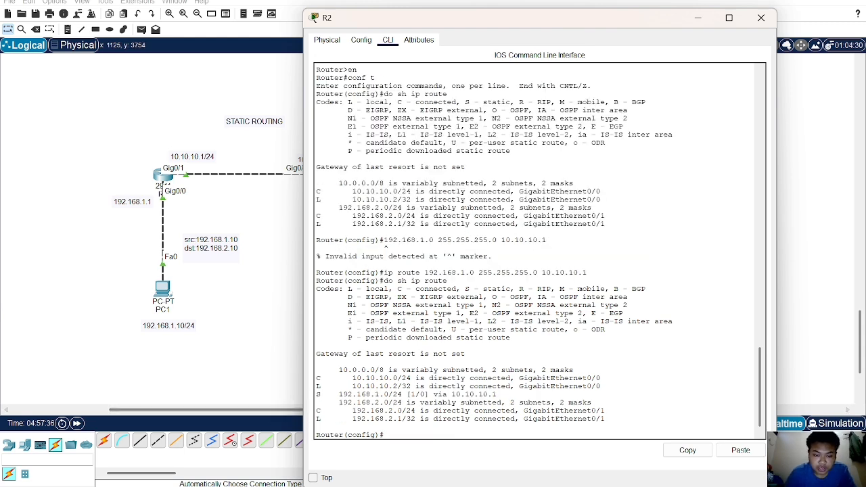
left_click_drag(317, 395, 348, 395)
left_click(353, 395)
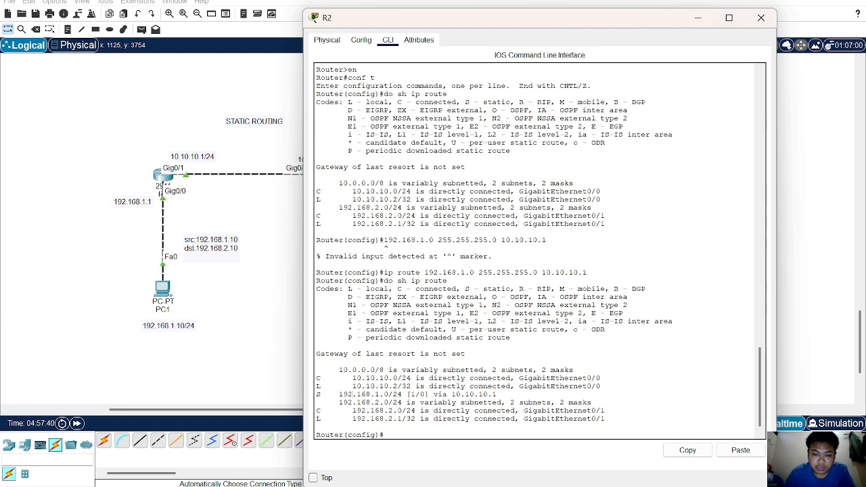
left_click_drag(339, 395, 498, 394)
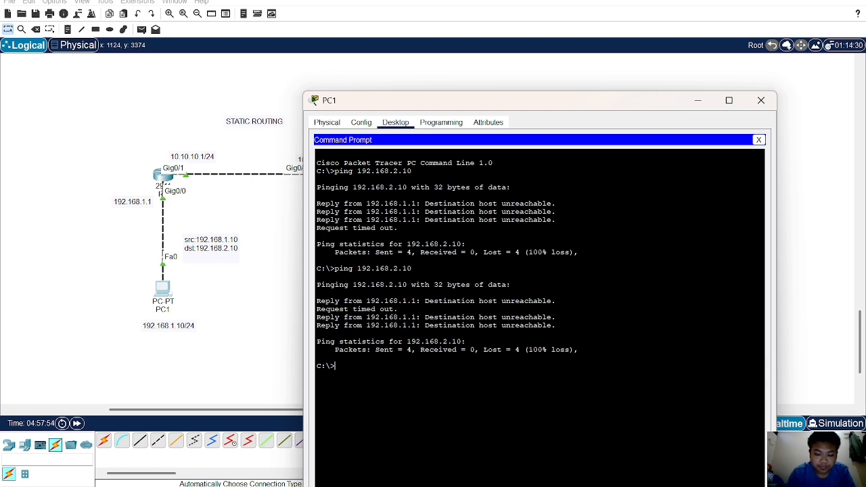
- From PC1's command prompt, ping 192.168.2.10 and examine the replies and packet statistics
type("ping 192.")
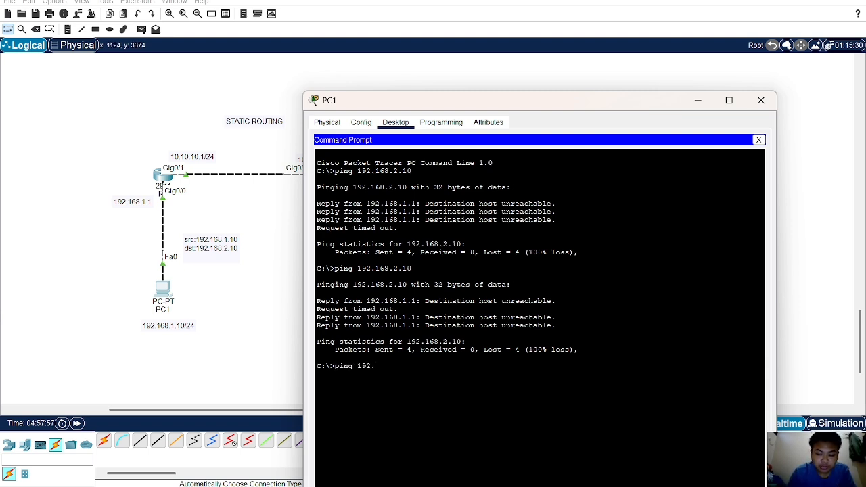
type("168.2.10")
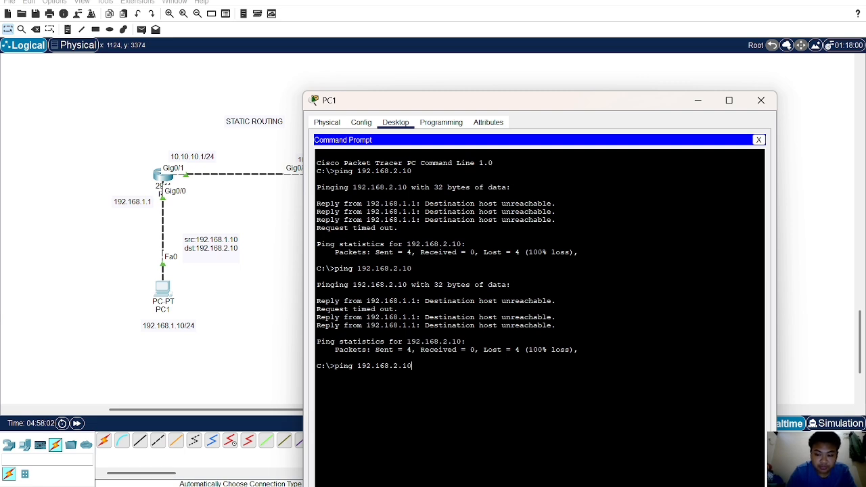
key("Return")
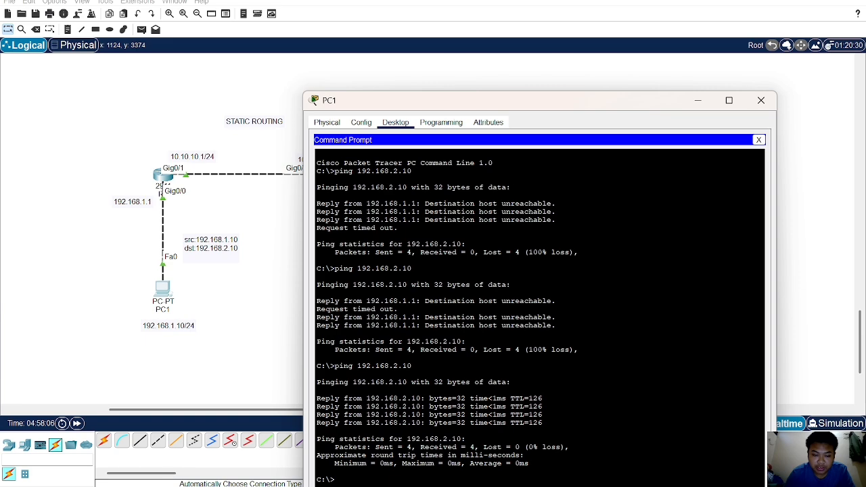
left_click_drag(332, 447, 574, 447)
left_click_drag(574, 457, 573, 448)
left_click(542, 439)
- From PC2's command prompt, ping 192.168.1.10, examine the replies in the enlarged window, and return to the topology
left_click(293, 374)
left_click(335, 295)
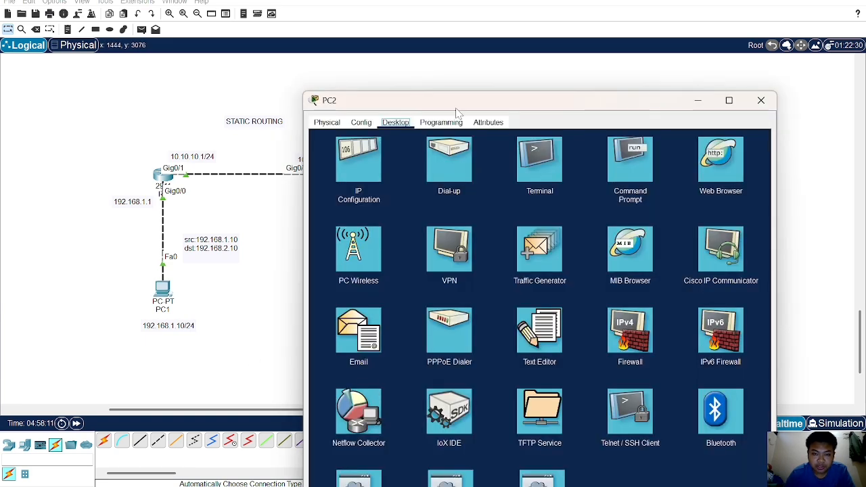
left_click(649, 171)
type("ping")
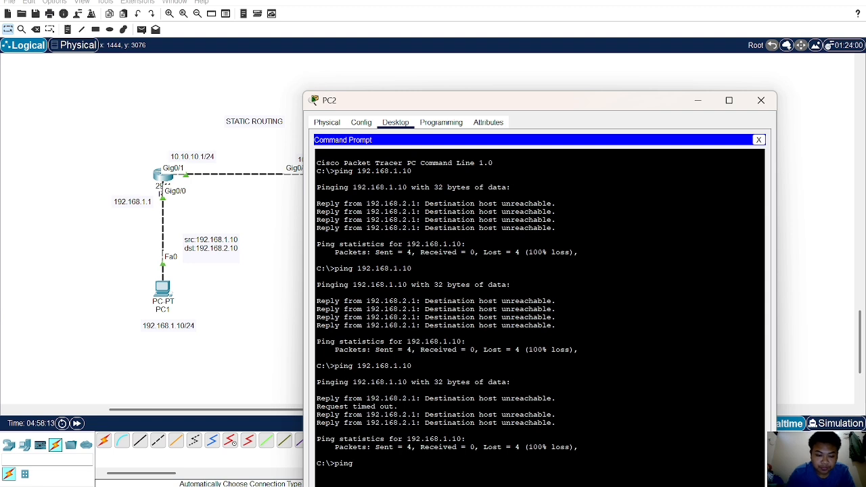
type(" 192.168.")
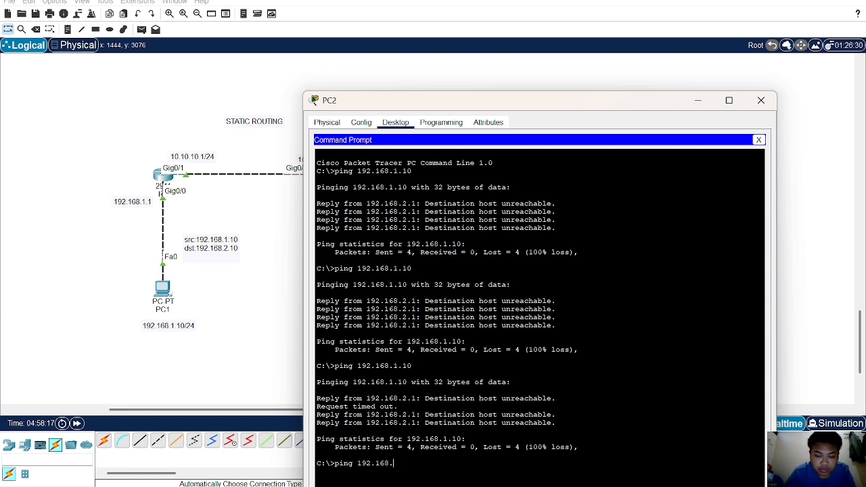
type("1.10")
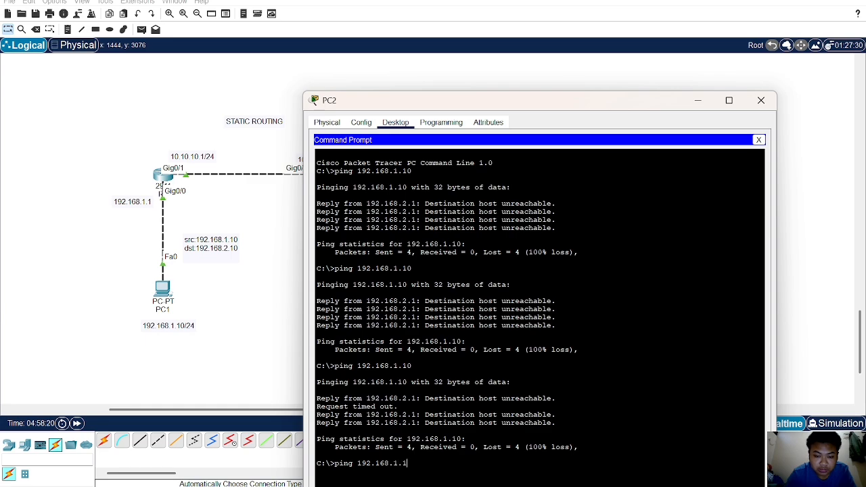
key("Return")
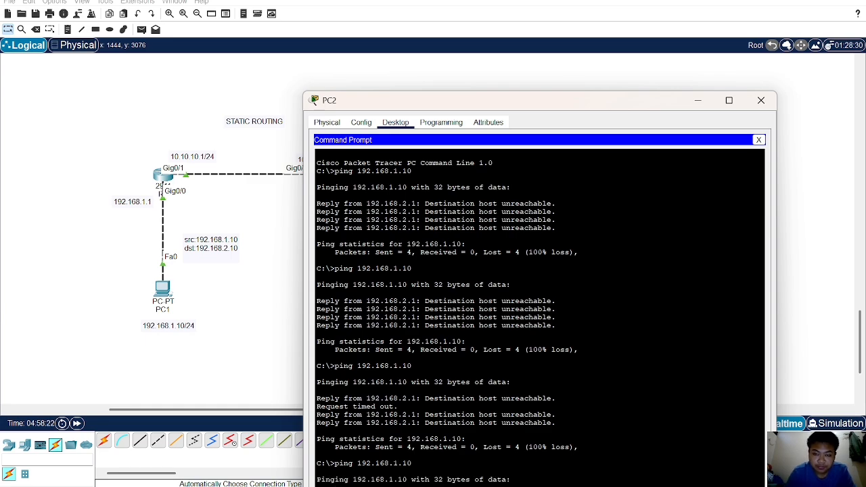
double_click(480, 107)
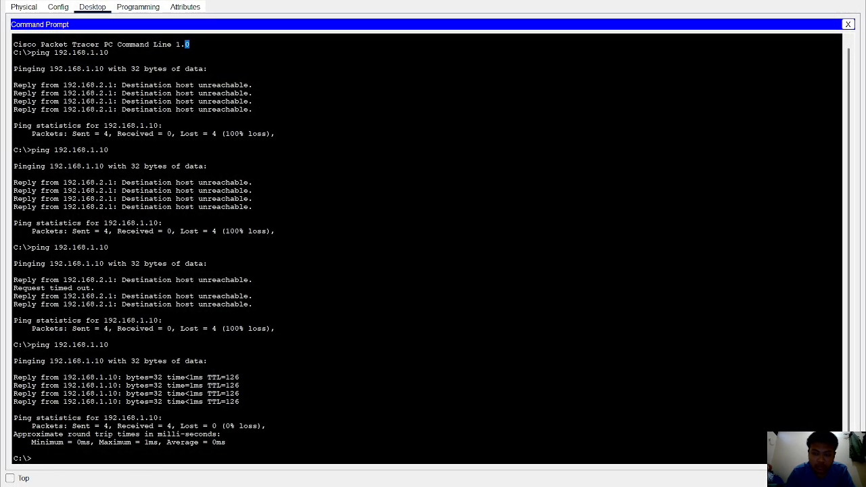
left_click(817, 2)
scroll(538, 292, "down", 2)
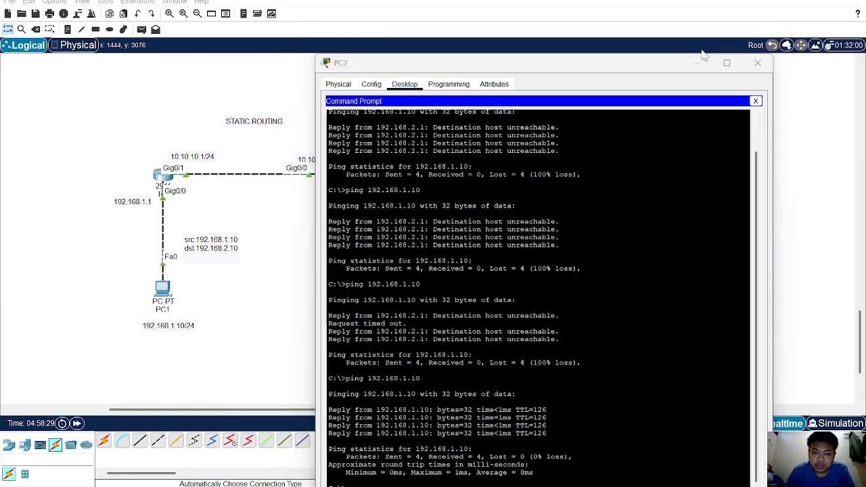
left_click(702, 47)
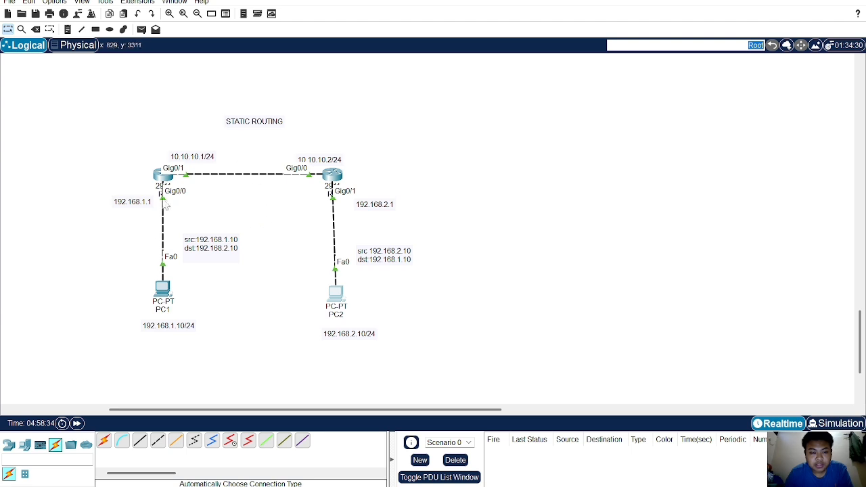
- On router R1, remove the static route to 192.168.2.0 with mask 255.255.255.0 via next hop 10.10.10.2
left_click(163, 177)
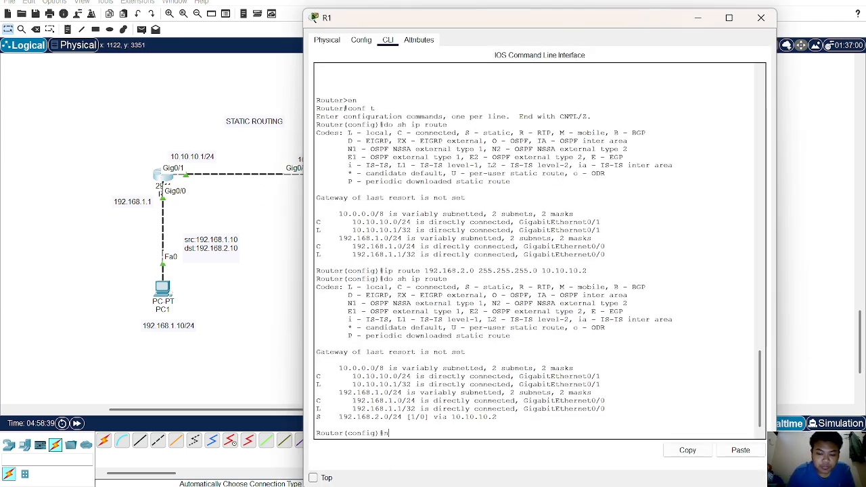
type("no ip ")
type("rou")
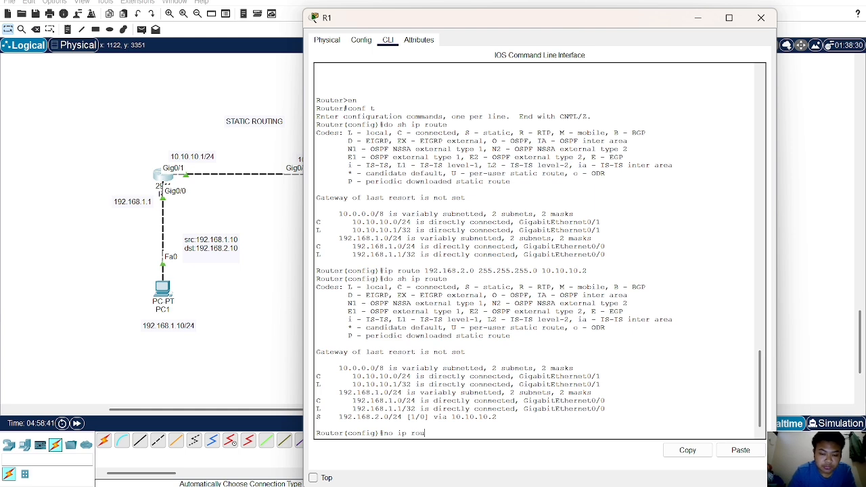
type("te 192.16")
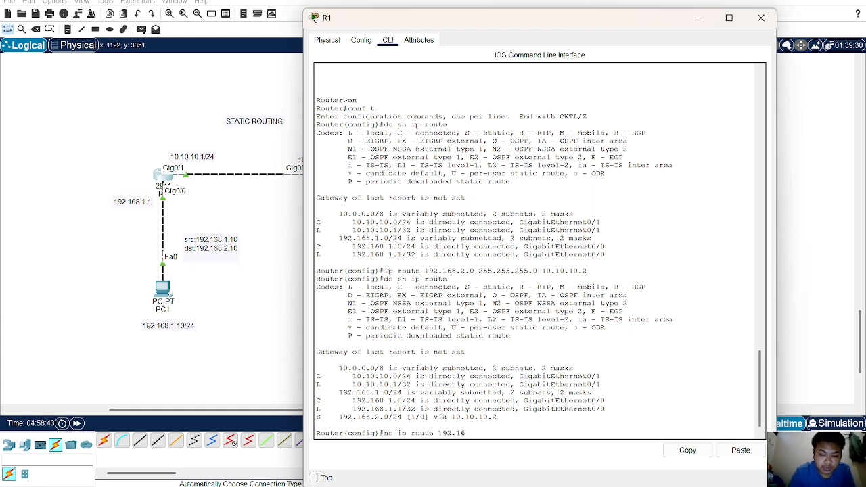
type("8.2.0 255.255.255.0")
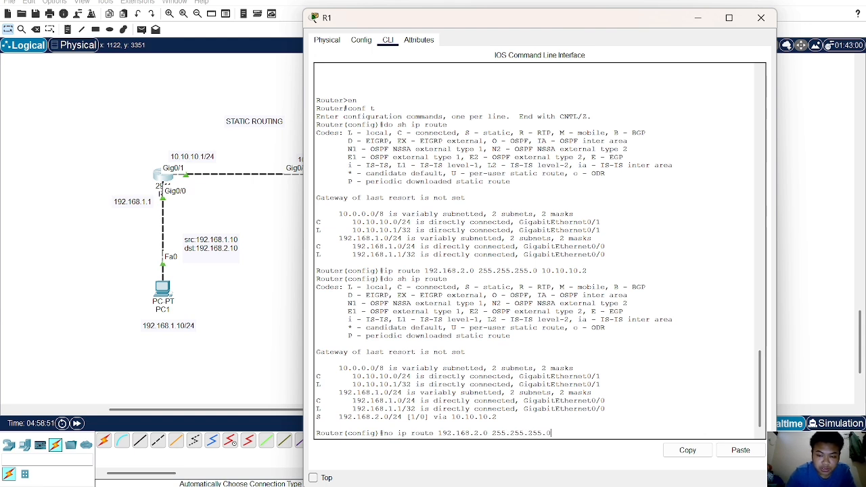
type(" 10.10.")
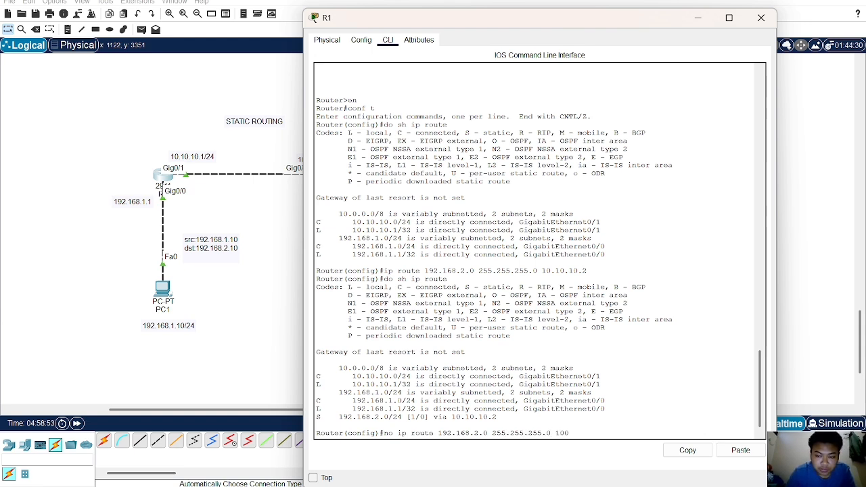
type("10.")
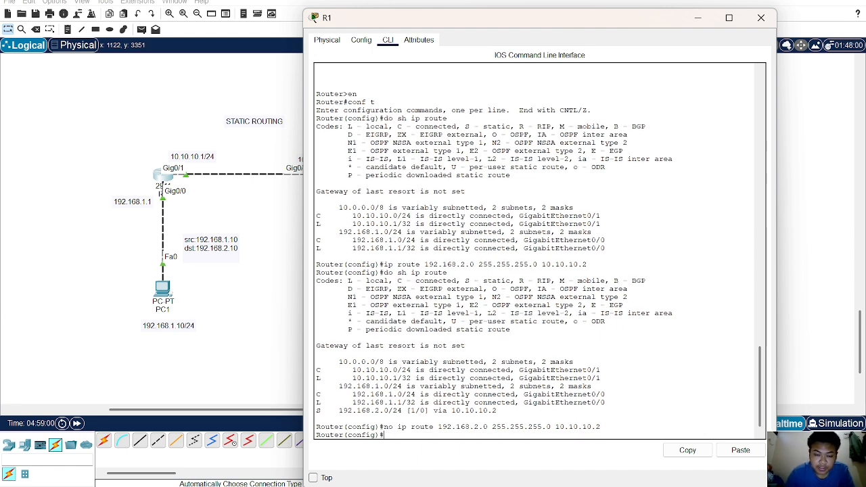
- Display R1's routing table with do sh ip route, check its entries, and return to the topology
type("do sh ip")
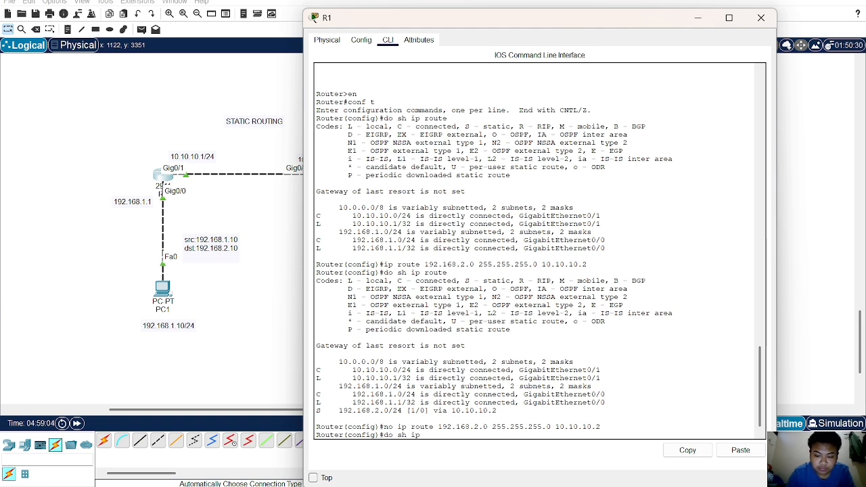
type(" route")
key("Return")
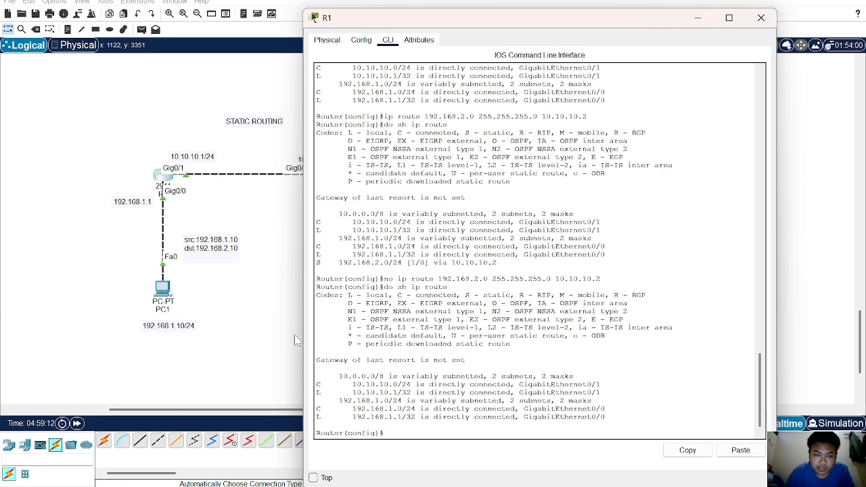
left_click(249, 319)
- On router R2, remove the static route to 192.168.1.0 with mask 255.255.255.0 via next hop 10.10.10.1
left_click(332, 176)
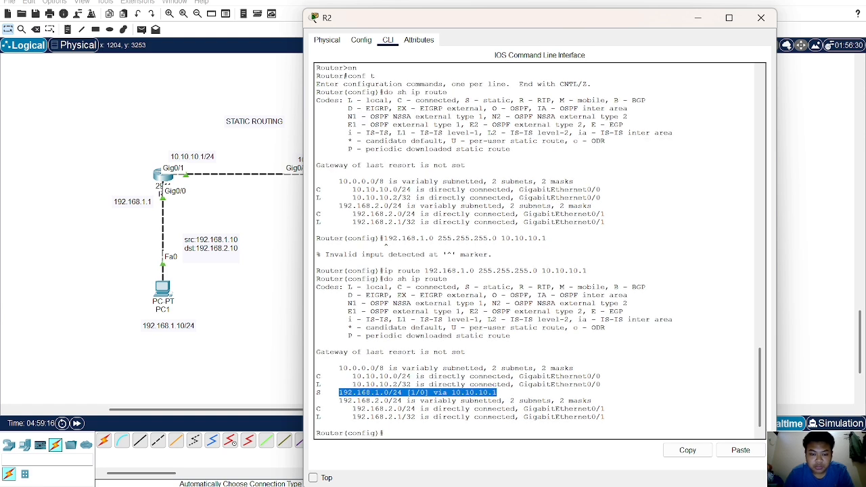
left_click(433, 399)
type("n")
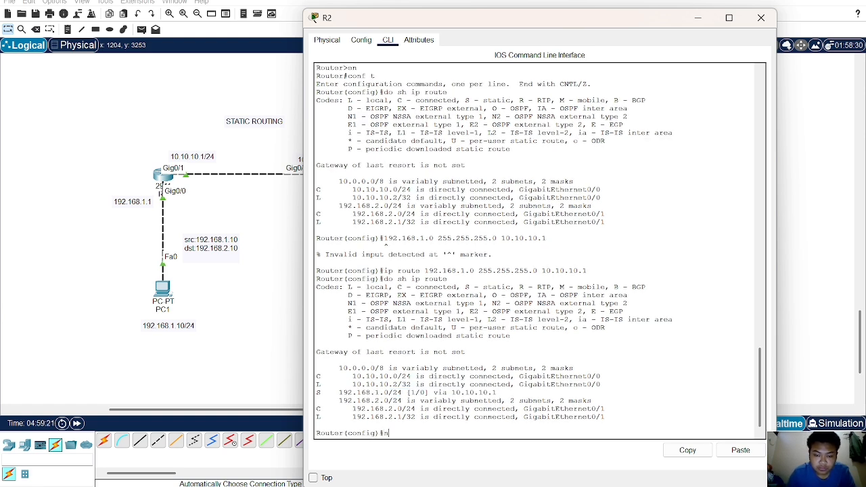
type("o ip rout")
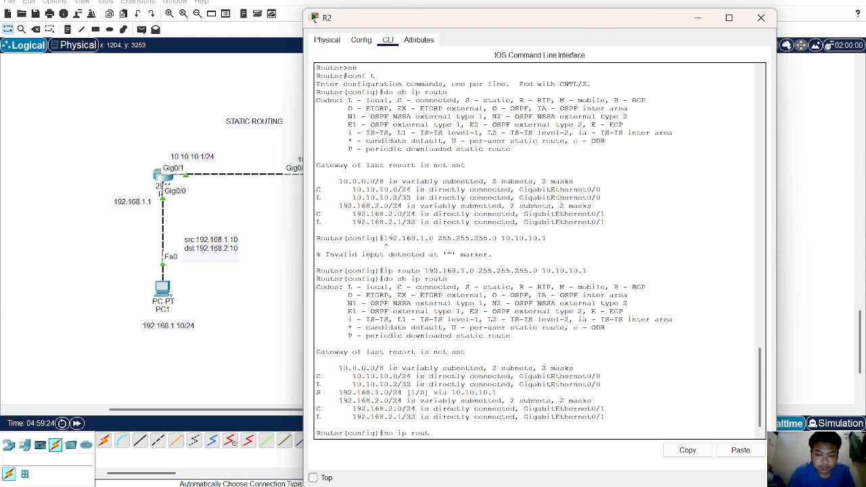
type("e 192.168.2")
key("BackSpace")
type("1.0")
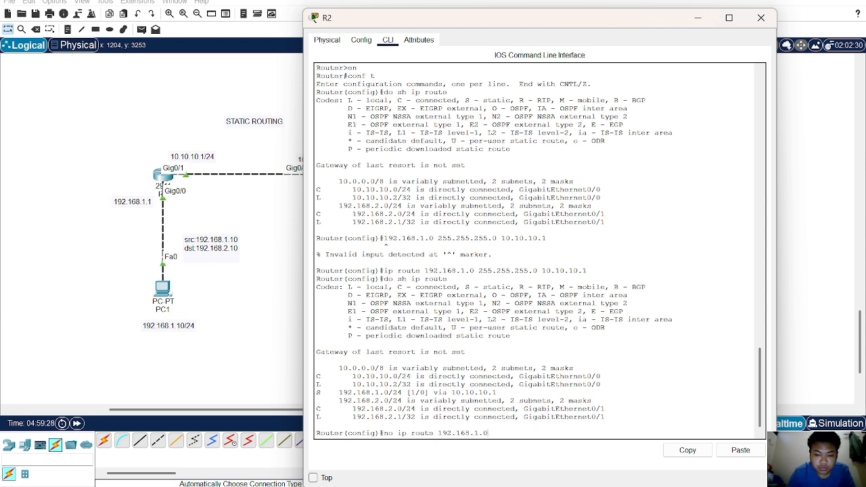
type(" 26")
key("BackSpace")
type("55")
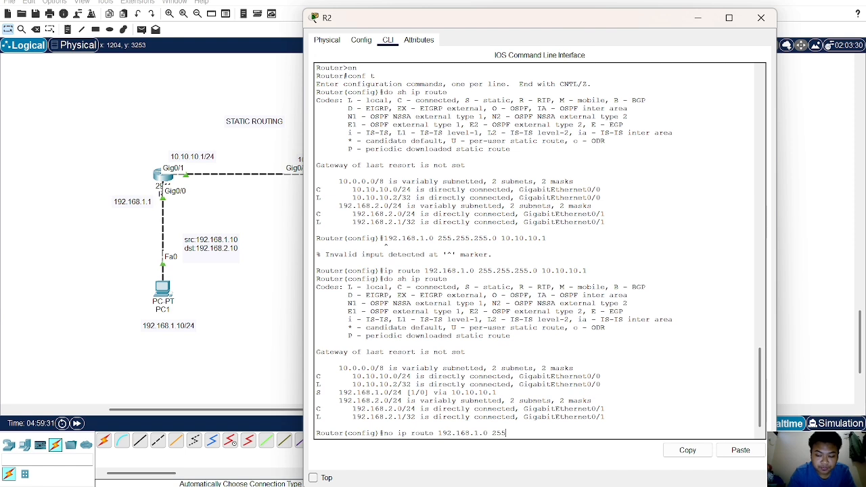
type(".255.255.0 10.10.10.1")
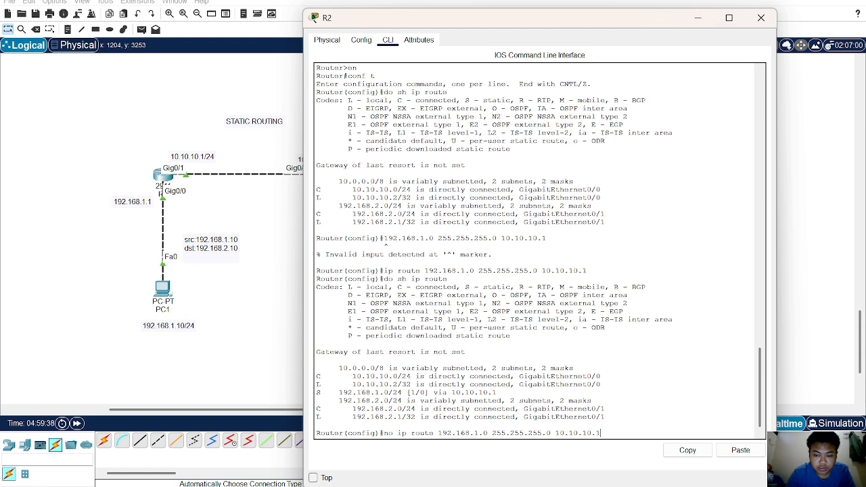
key("Return")
- Display R2's routing table with do sh ip route, check its entries, and return to the topology
type("do sg")
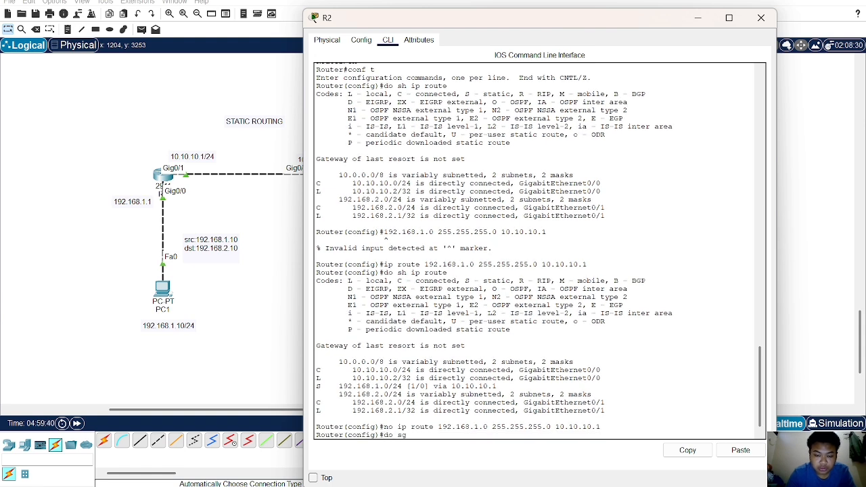
type(" ip route")
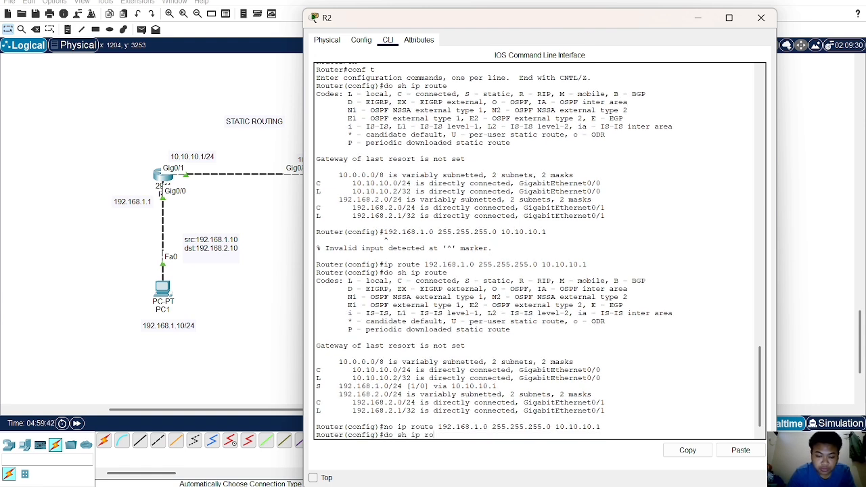
key("Return")
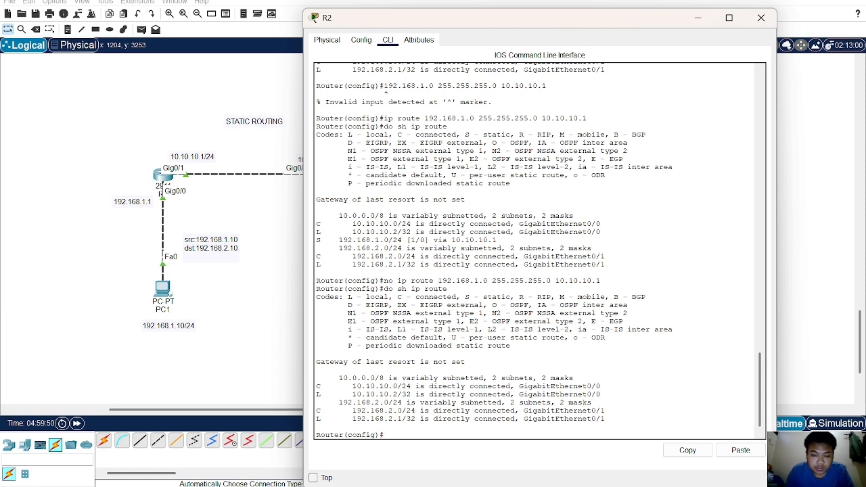
left_click(261, 369)
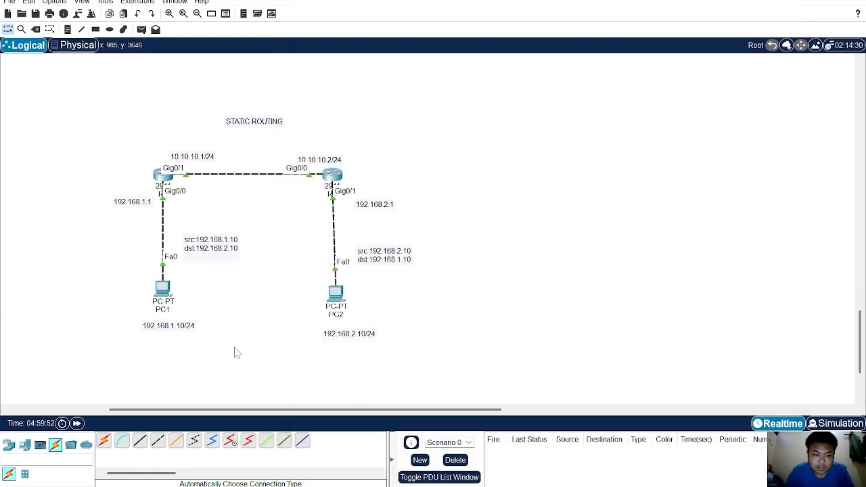
- Ping 192.168.2.10 from PC1's command prompt to retest connectivity to PC2 without the static routes
left_click(165, 298)
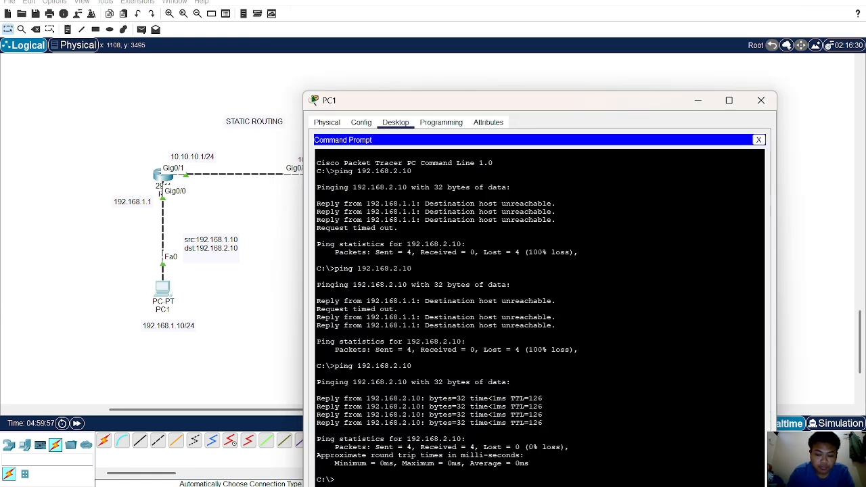
type("pi")
key("BackSpace")
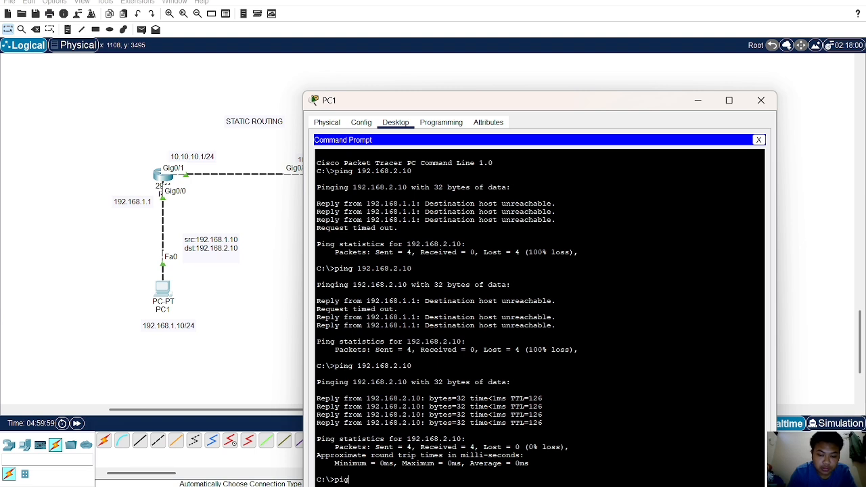
key("BackSpace")
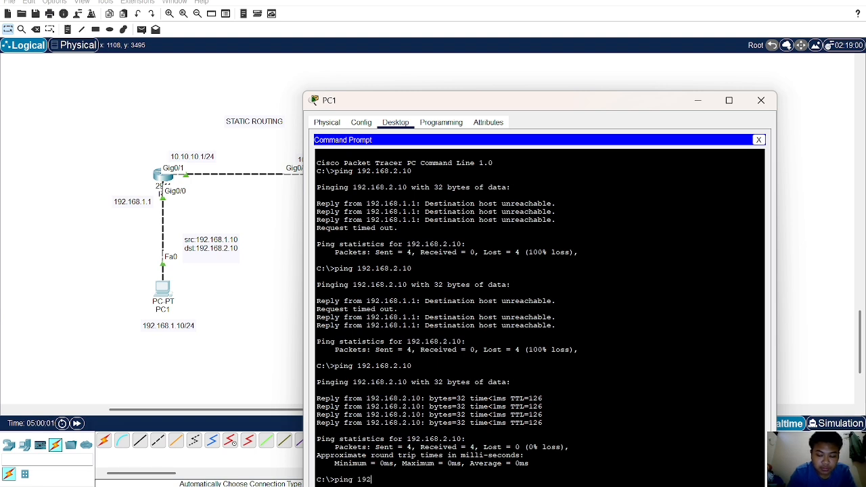
type("ng 192.168/")
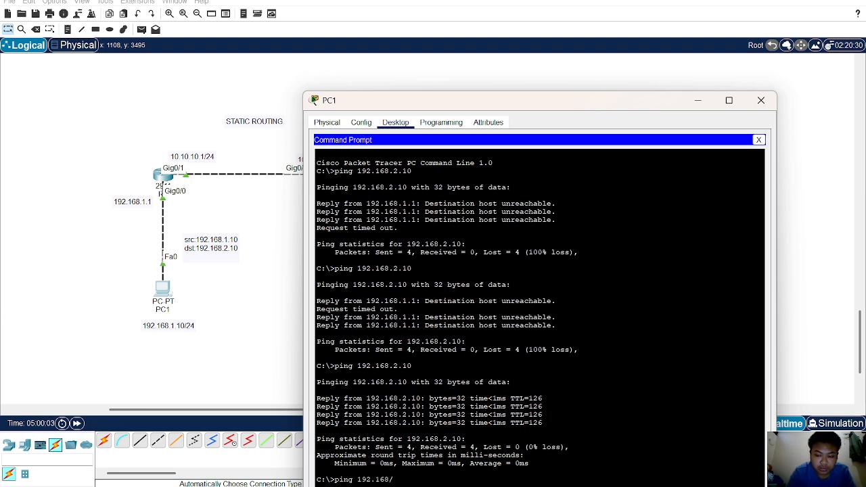
type("1")
key("BackSpace")
key("BackSpace")
key("BackSpace")
key("BackSpace")
key("BackSpace")
key("BackSpace")
key("BackSpace")
key("BackSpace")
key("BackSpace")
key("BackSpace")
key("BackSpace")
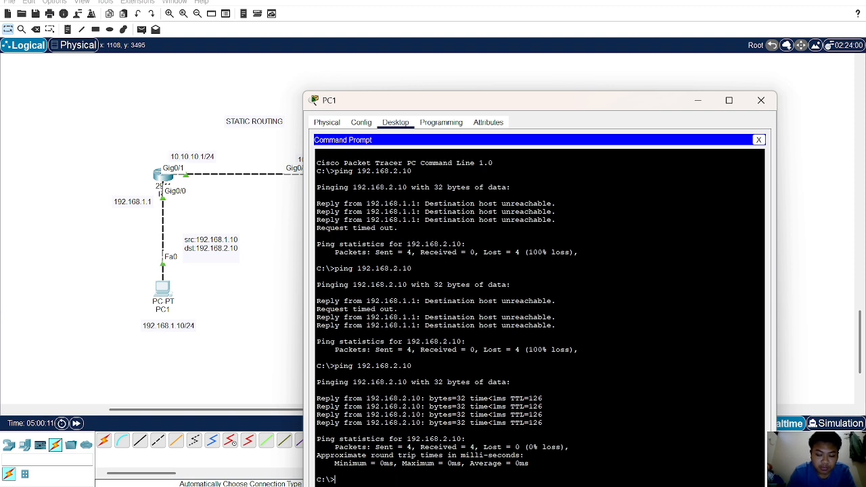
type("19")
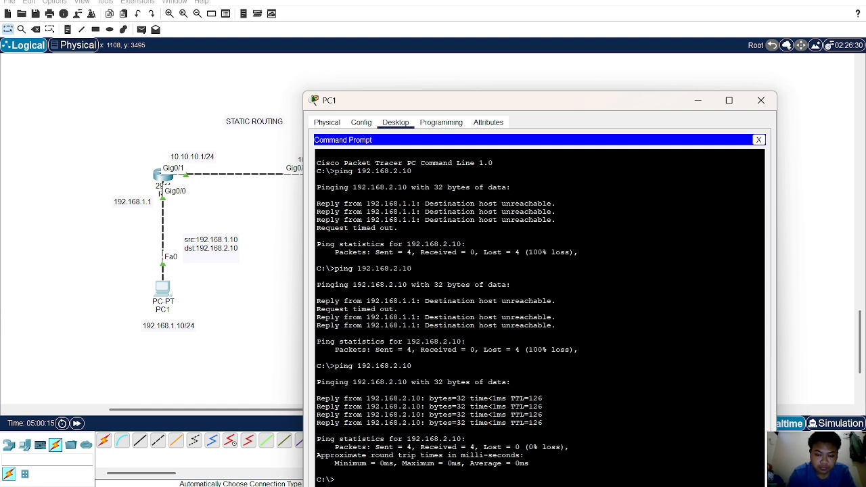
type("pin")
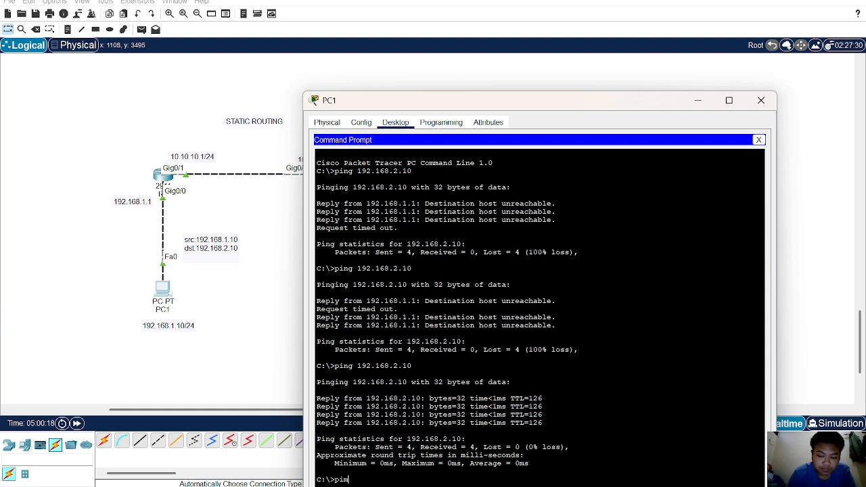
type("g 192.168.2.10")
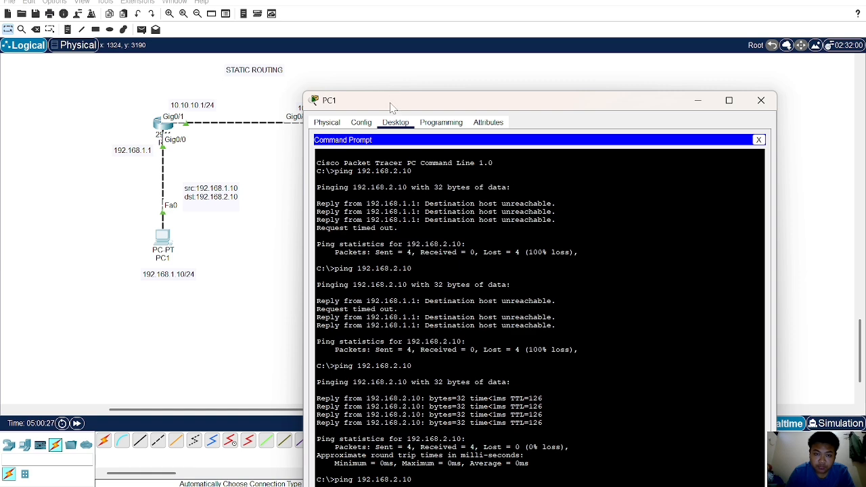
key("Return")
left_click_drag(394, 103, 382, 0)
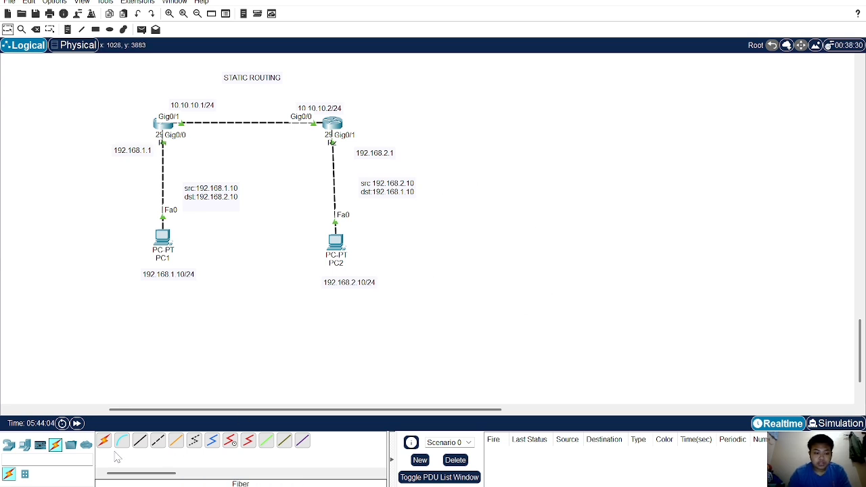
- Add a 2911 router to the topology to the right of R2, leaving room for a link between them
left_click(9, 445)
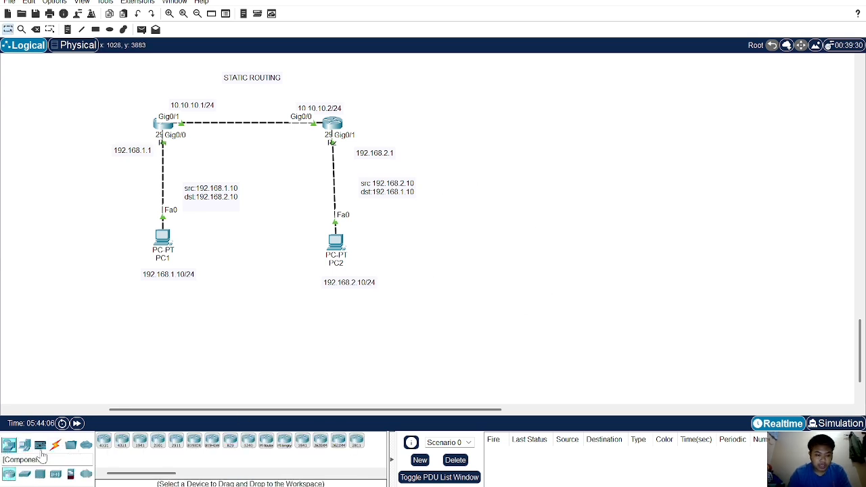
left_click(176, 444)
left_click(495, 128)
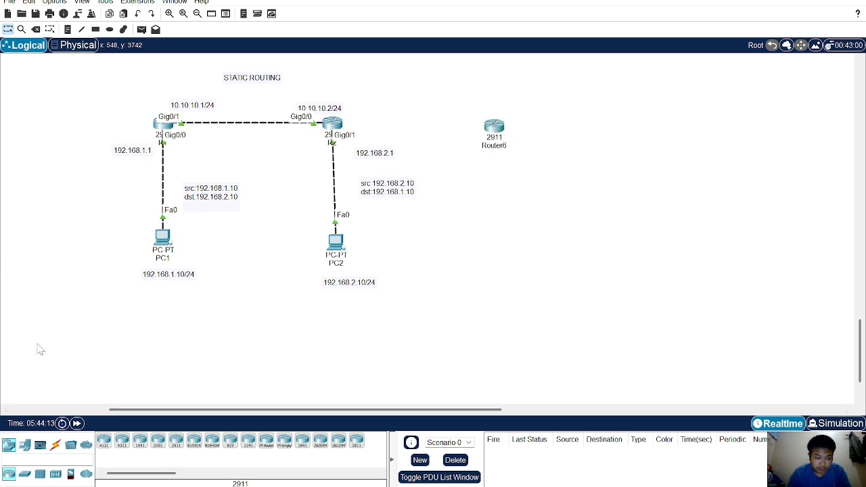
left_click_drag(497, 133, 519, 128)
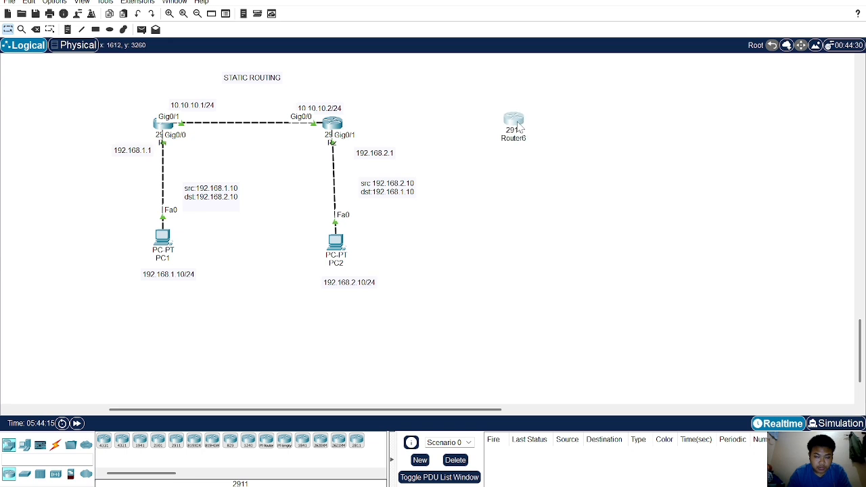
- Add a PC to the topology directly below the new 2911 router
left_click(25, 447)
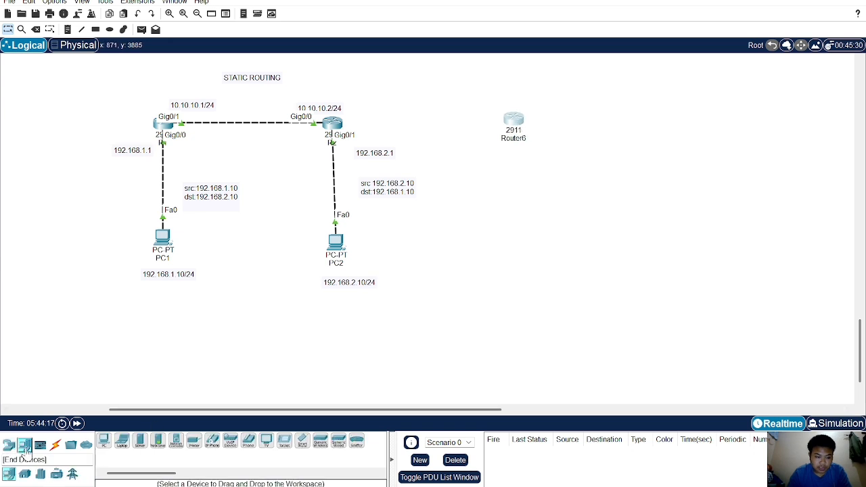
left_click(103, 441)
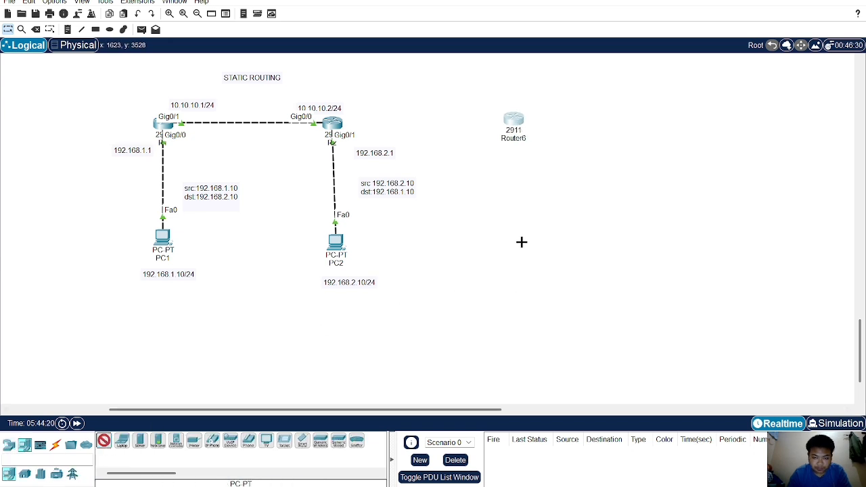
left_click(517, 249)
- Connect Router6 to R2 with an automatically chosen cable type
left_click(55, 445)
left_click(103, 441)
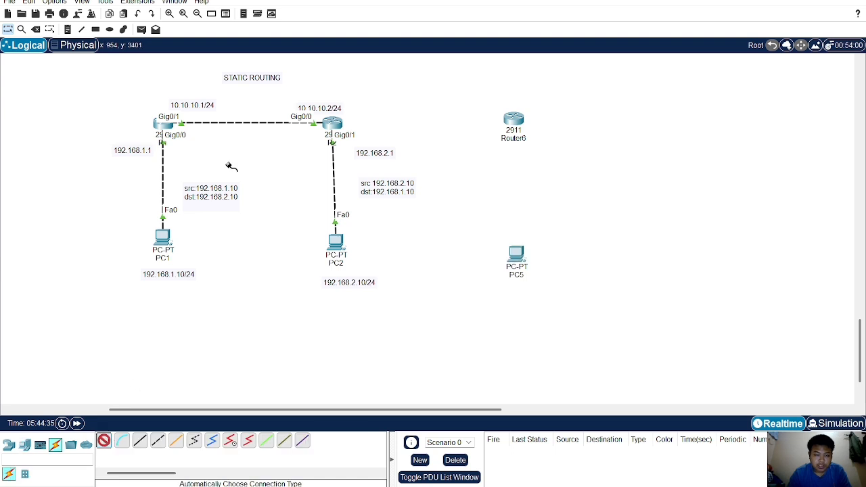
left_click(512, 126)
left_click(333, 122)
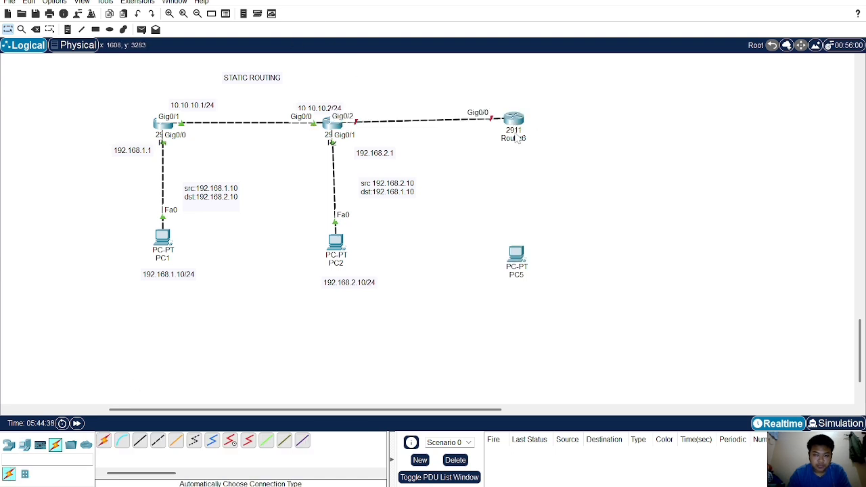
- Connect Router6 to PC5 with an automatically chosen cable type and nudge Router6 level with R2
left_click(103, 441)
left_click(522, 126)
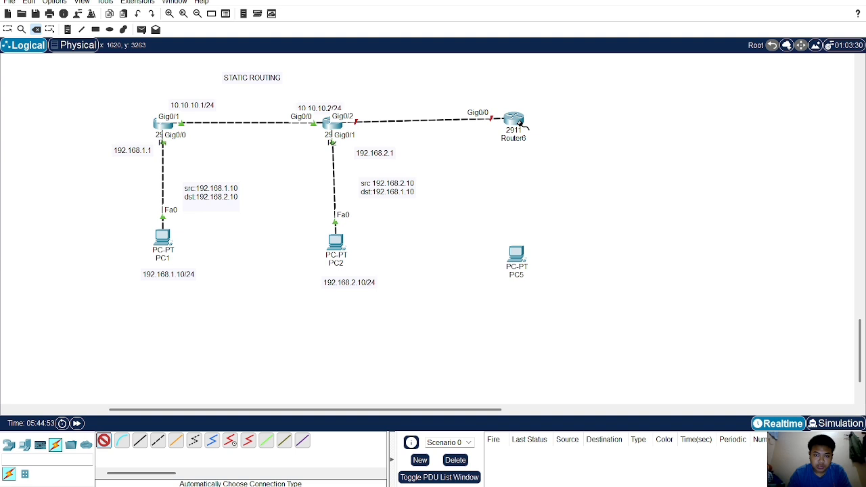
left_click(522, 260)
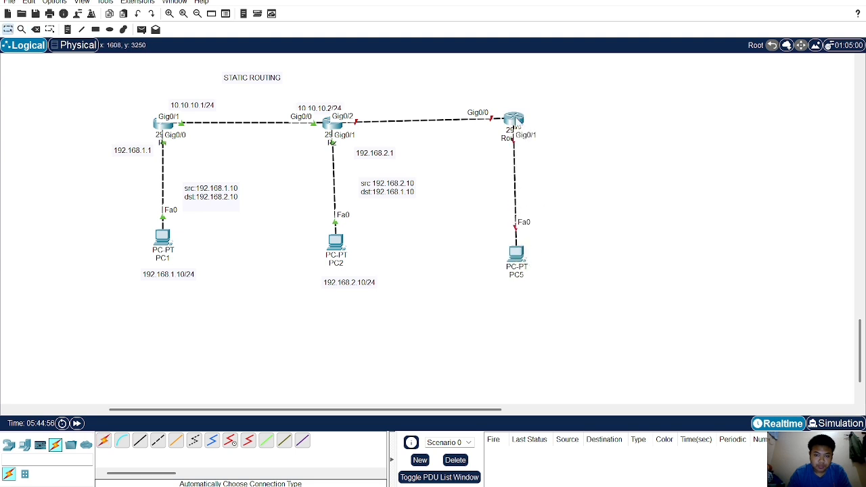
left_click_drag(515, 120, 517, 122)
left_click(204, 313)
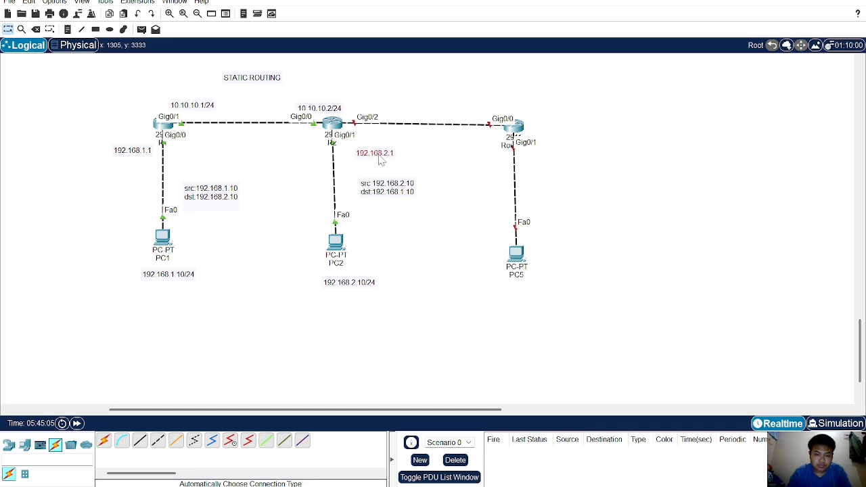
- Copy R2's 192.168.2.1 label next to Router6's Gig0/1 port and change the copy to 192.168.3.1
left_click_drag(381, 159, 555, 160)
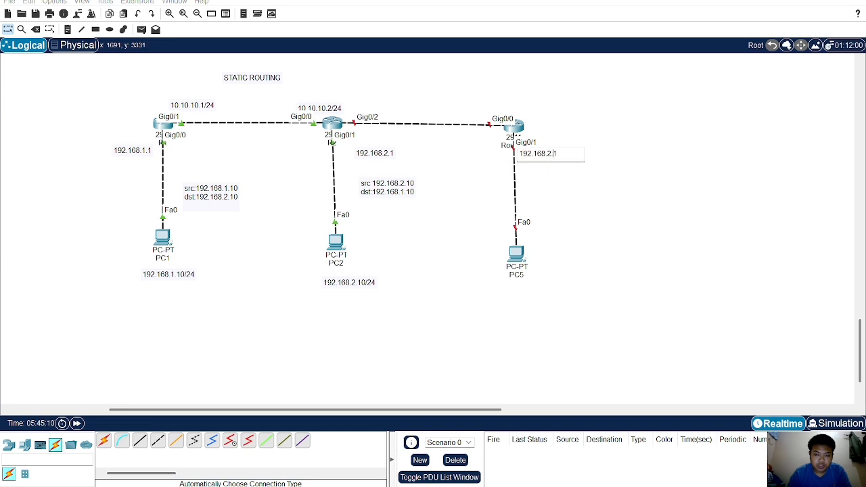
key("BackSpace")
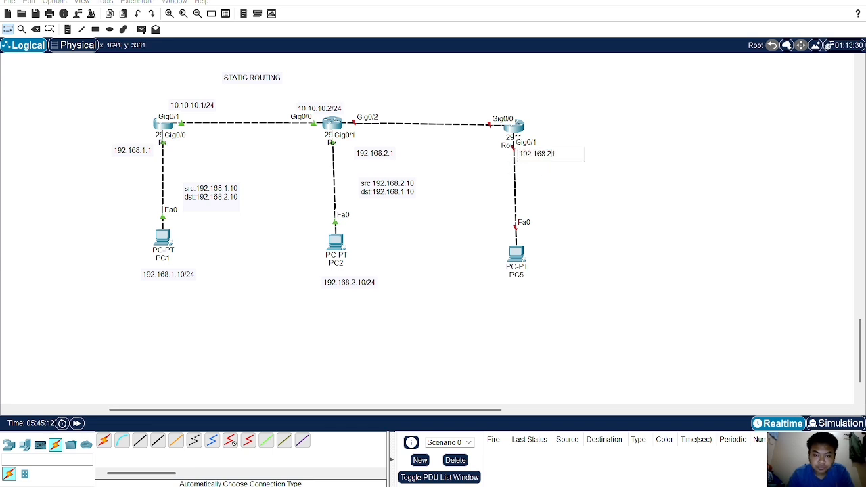
type("3.1")
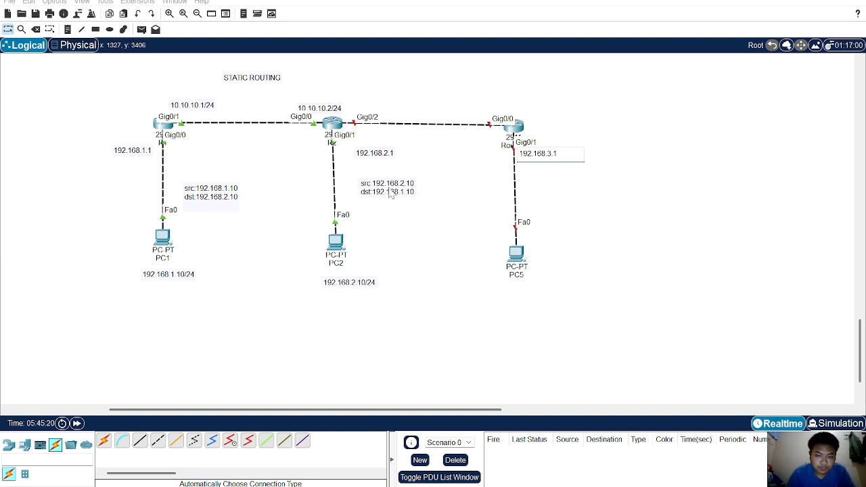
- Copy PC2's address label below PC5 and change the copy to 192.168.3.10/24
left_click(359, 286)
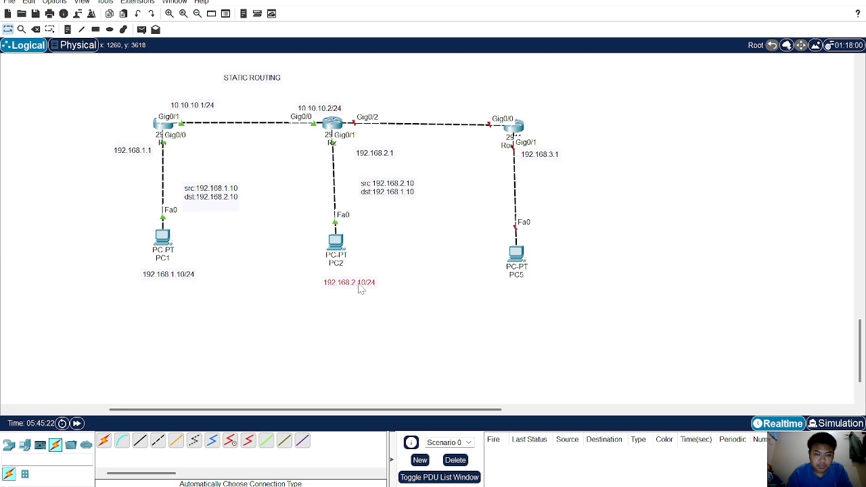
key("ctrl+c")
key("ctrl+v")
left_click_drag(393, 300, 519, 300)
double_click(524, 288)
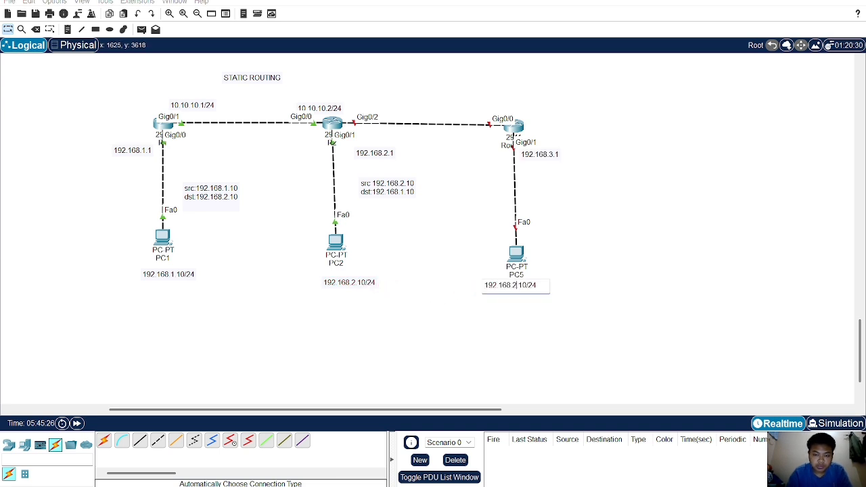
key("BackSpace")
type("3")
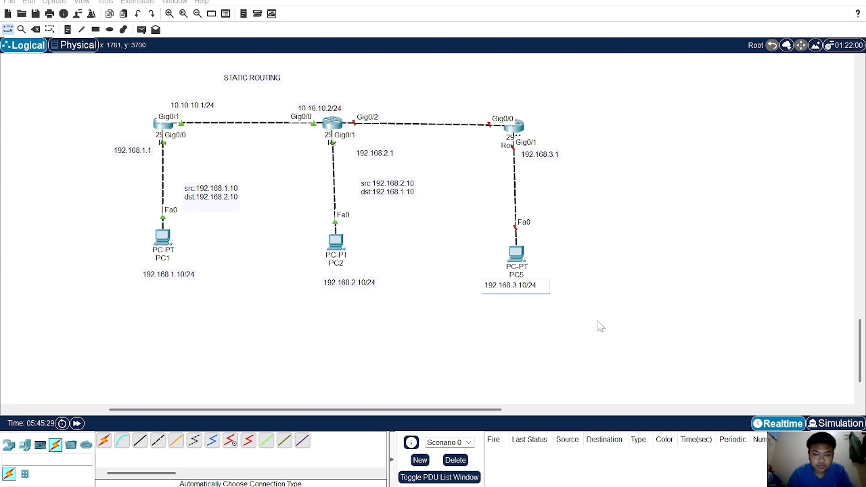
- Add the note 20.20.20.1/24 above R2's Gig0/2 port
left_click(67, 29)
left_click(362, 103)
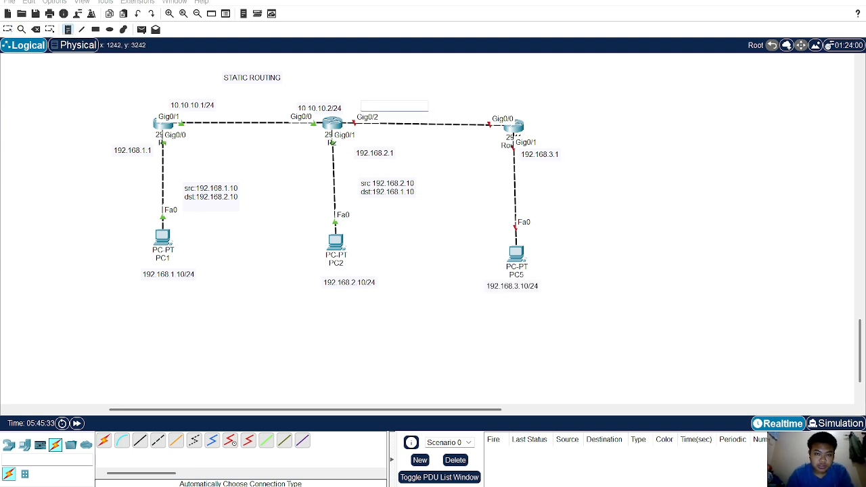
type("2")
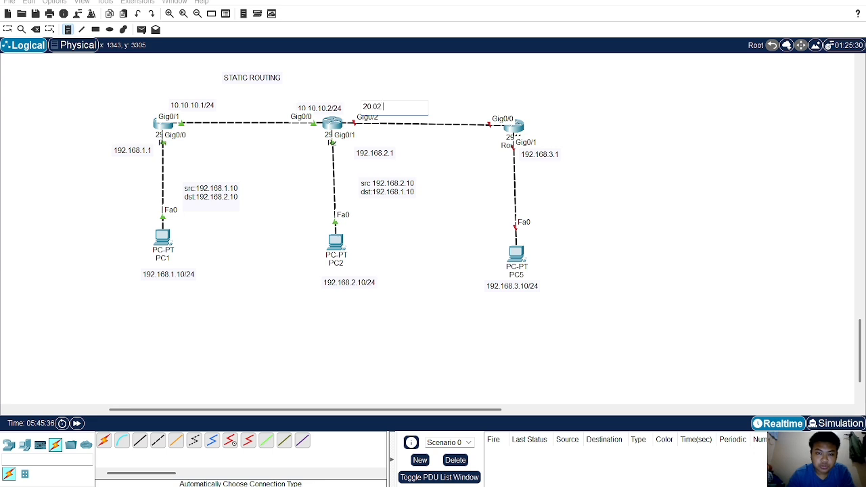
type("0.20")
key("BackSpace")
type("20.20")
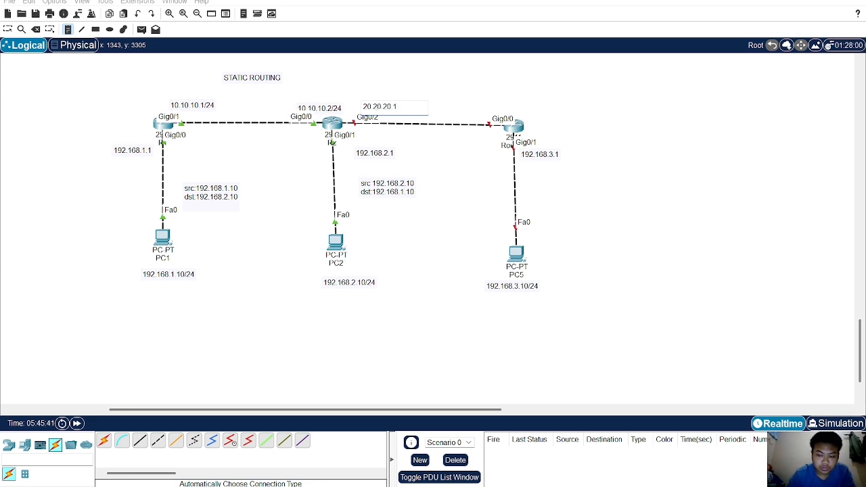
type(".1/2")
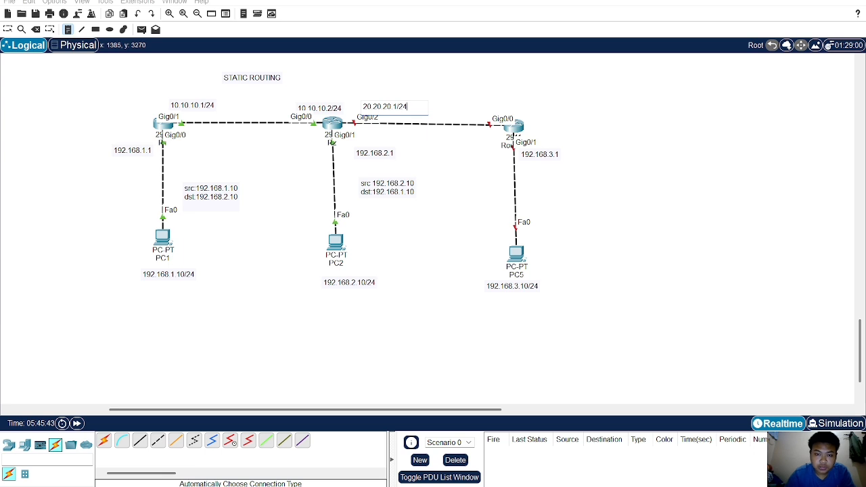
type("4")
- Add the note 20.20.20.2/24 above Router6's Gig0/0 port and nudge it slightly toward R2
left_click(464, 103)
type("20")
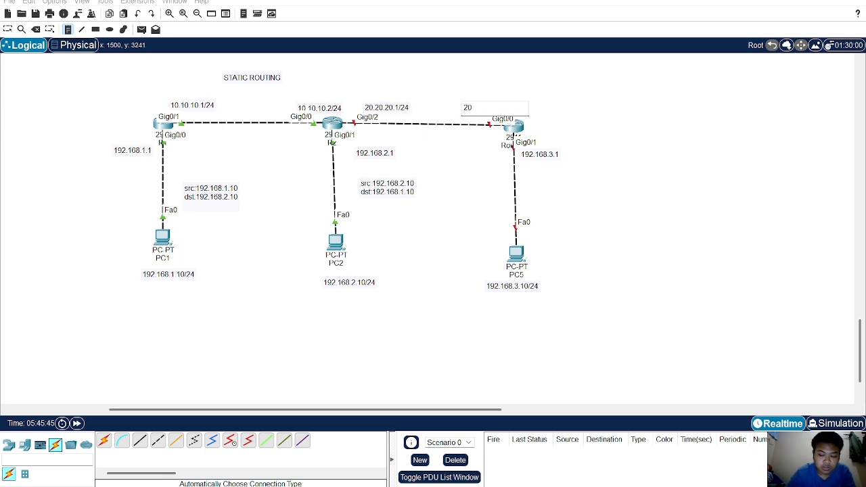
type(".20.20.2")
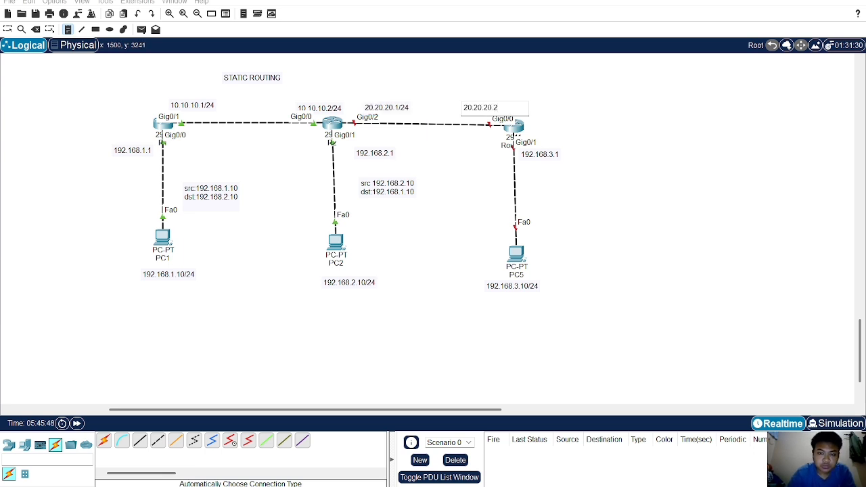
type("/24")
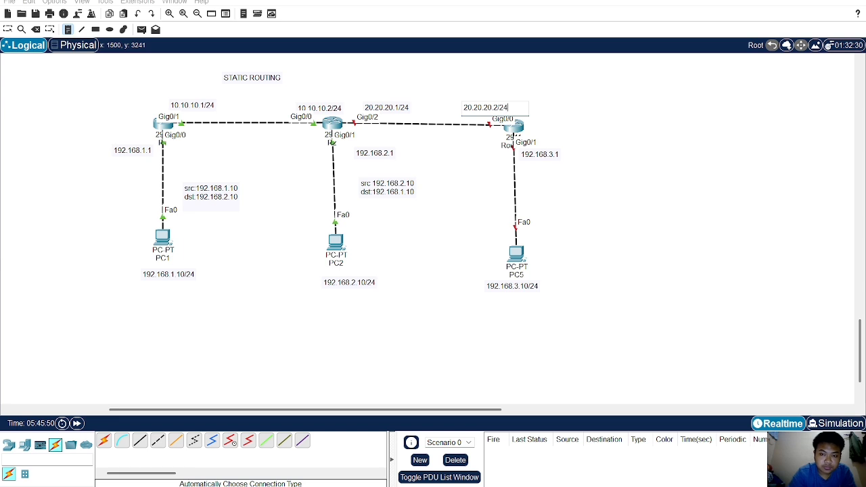
left_click(8, 30)
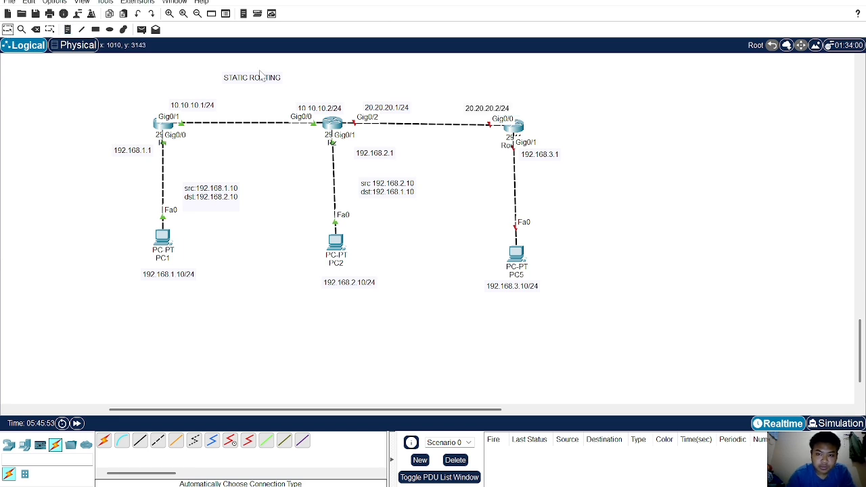
left_click_drag(490, 110, 486, 108)
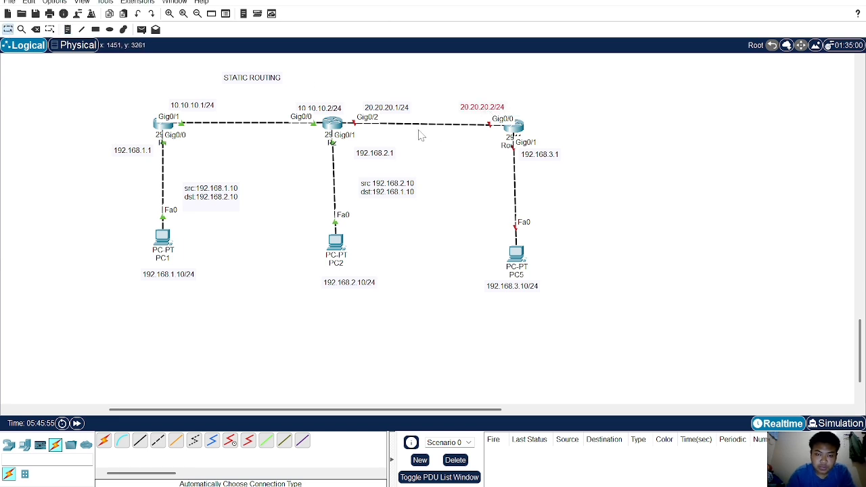
- In R2's CLI, enter global configuration mode, select interface g0/2 and enable it with no shutdown
left_click(332, 124)
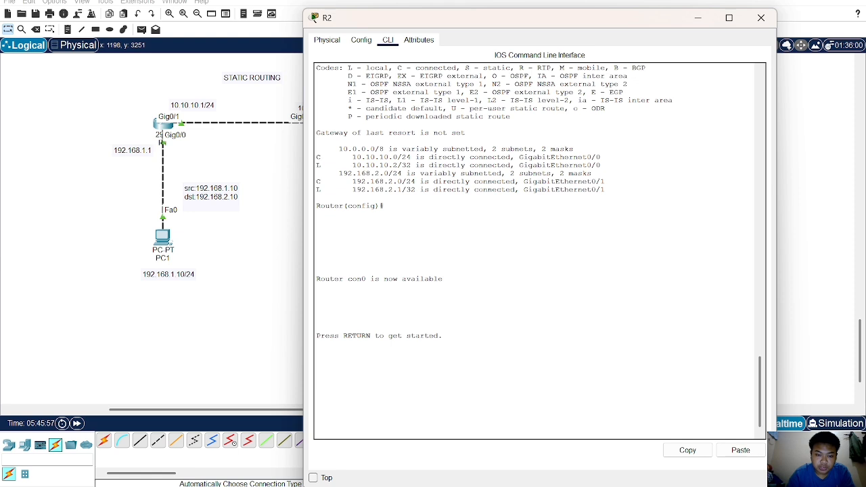
key("Return")
type("en")
key("Return")
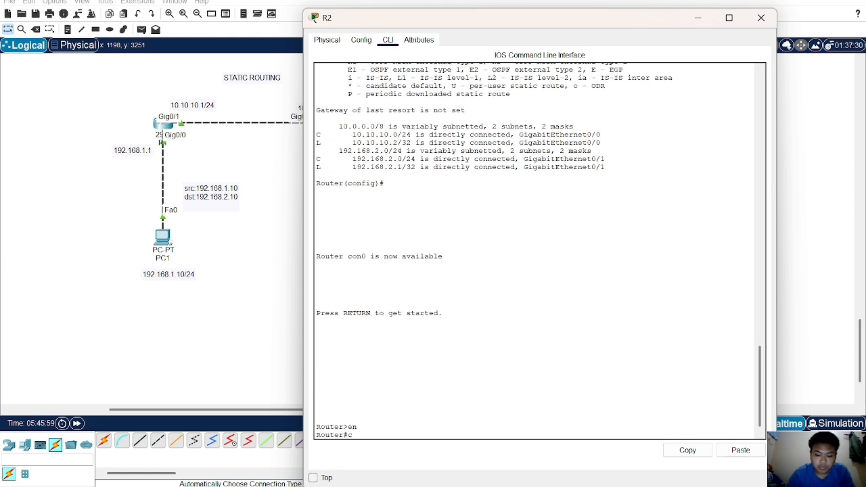
type("conf t")
key("Return")
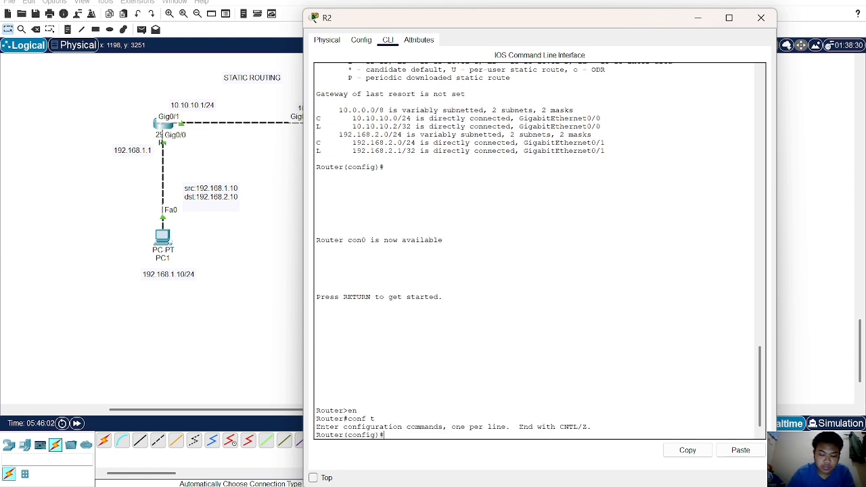
type("int g")
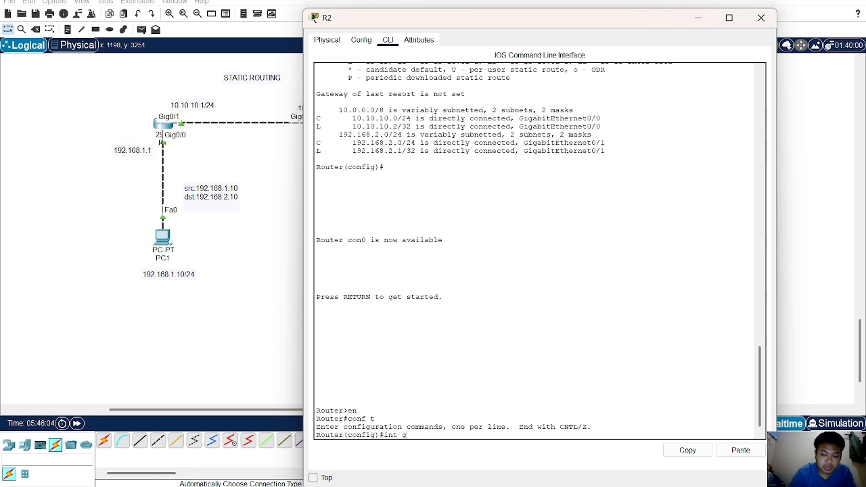
type("0/2")
key("Return")
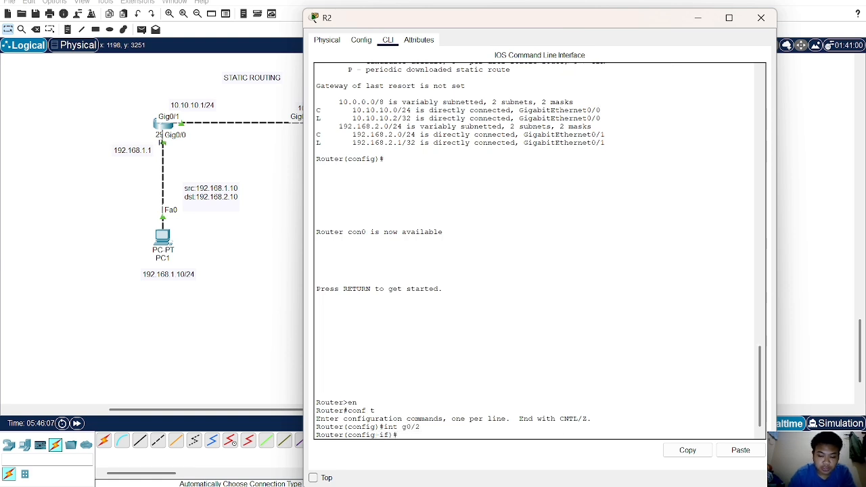
type("no shutdown")
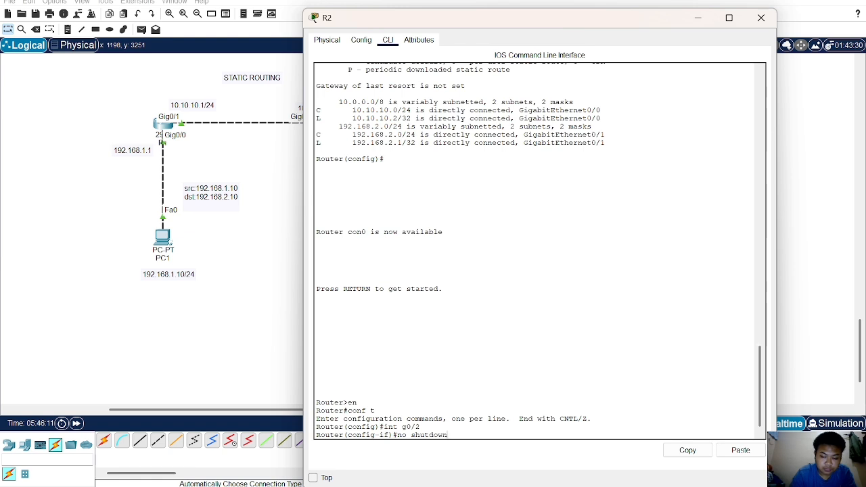
- Enable interface g0/2 on router R2 with the no shutdown command
key("Return")
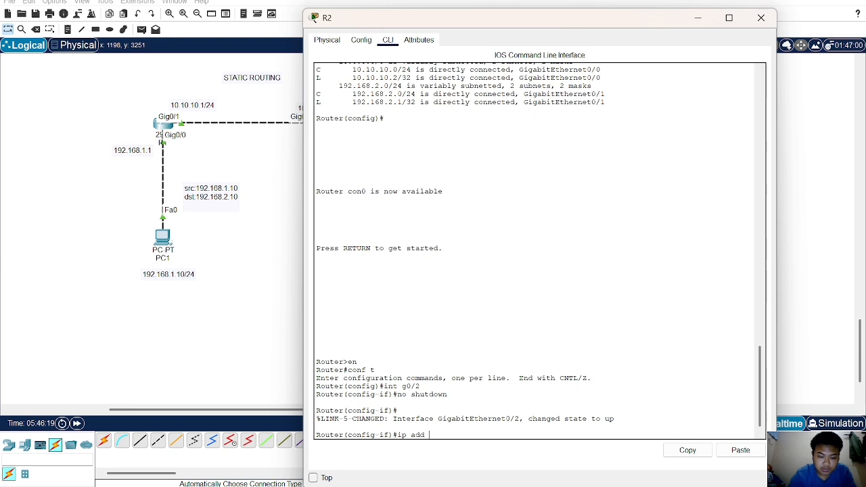
type("20.20.20.1/")
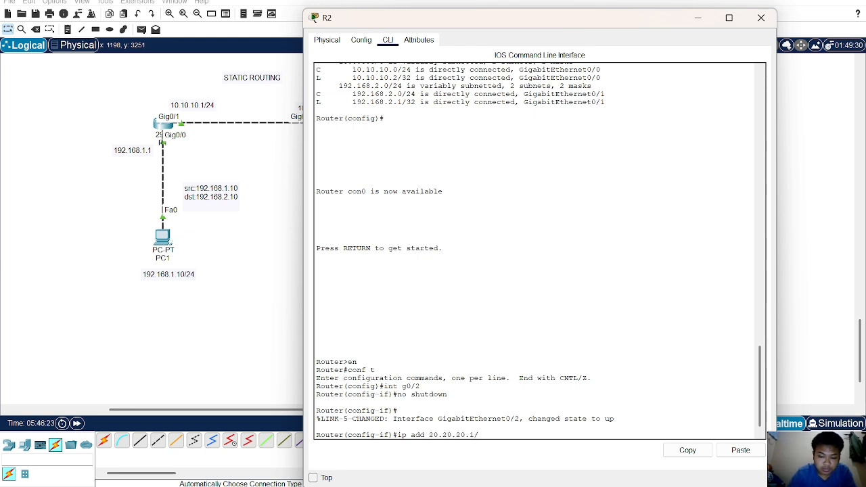
key("BackSpace")
key("BackSpace")
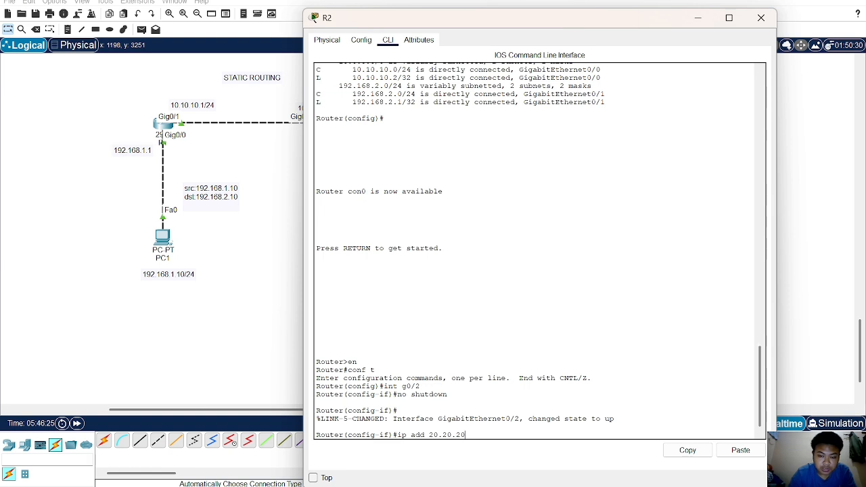
key("BackSpace")
key("BackSpace")
key("BackSpace")
key("BackSpace")
key("BackSpace")
key("BackSpace")
key("BackSpace")
key("BackSpace")
key("BackSpace")
key("BackSpace")
key("BackSpace")
key("BackSpace")
key("BackSpace")
key("BackSpace")
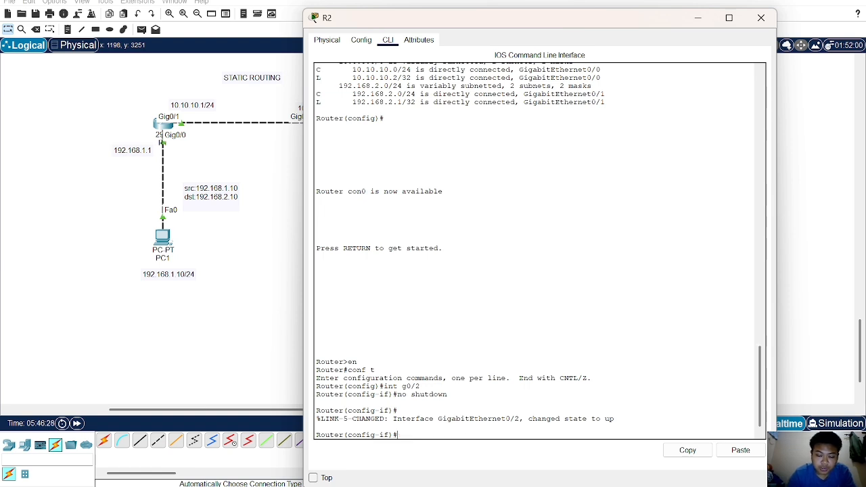
- Assign IP address 20.20.20.1 with subnet mask 255.255.255.0 to R2's g0/2 interface
type("p add ")
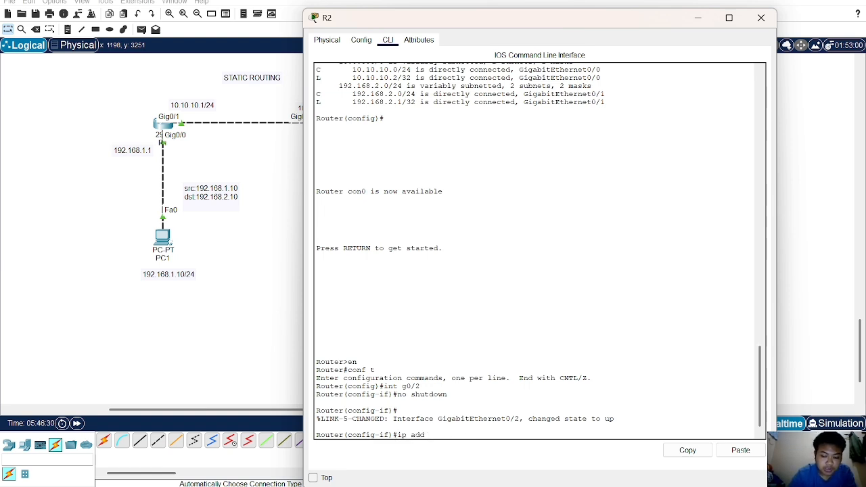
type("20.20.20.")
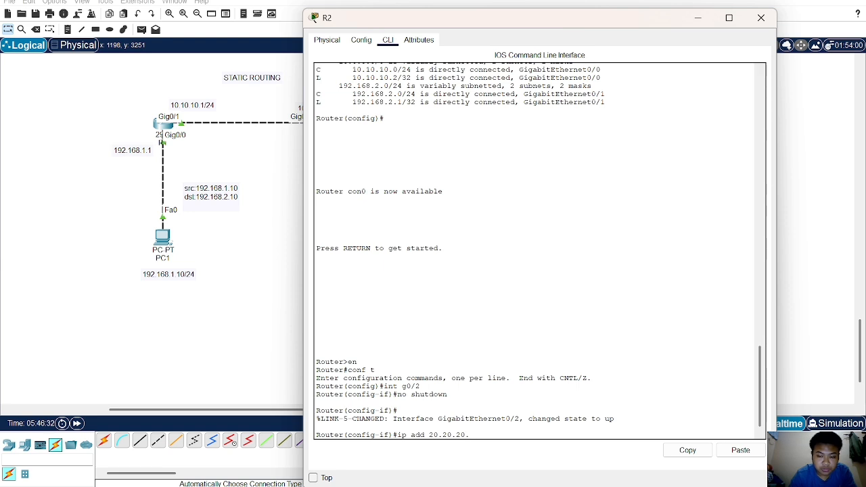
type("1 2555.2")
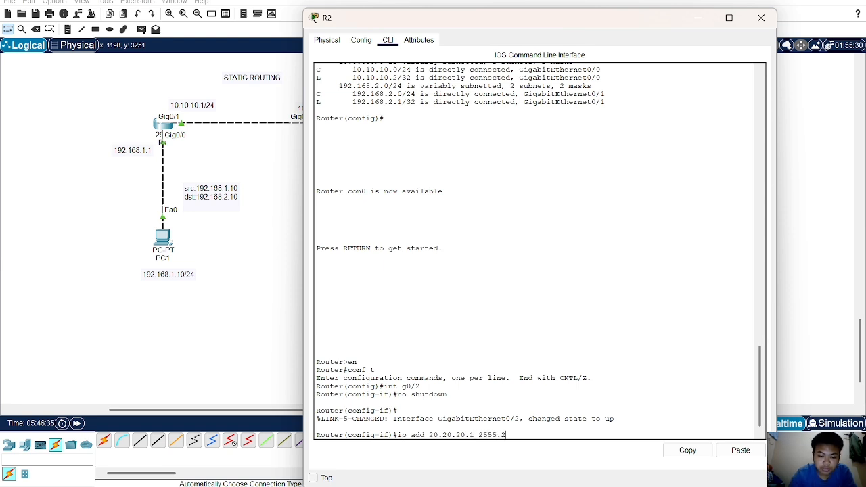
type("55")
key("BackSpace")
key("BackSpace")
key("BackSpace")
key("BackSpace")
key("BackSpace")
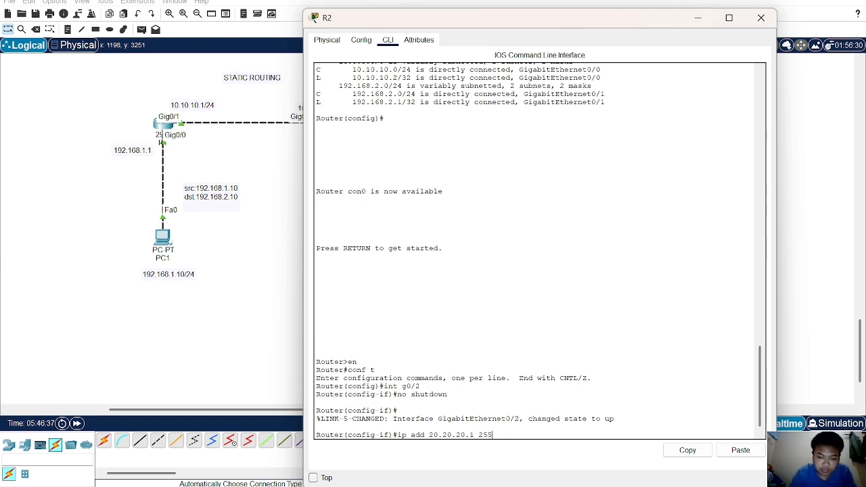
type(".255.255")
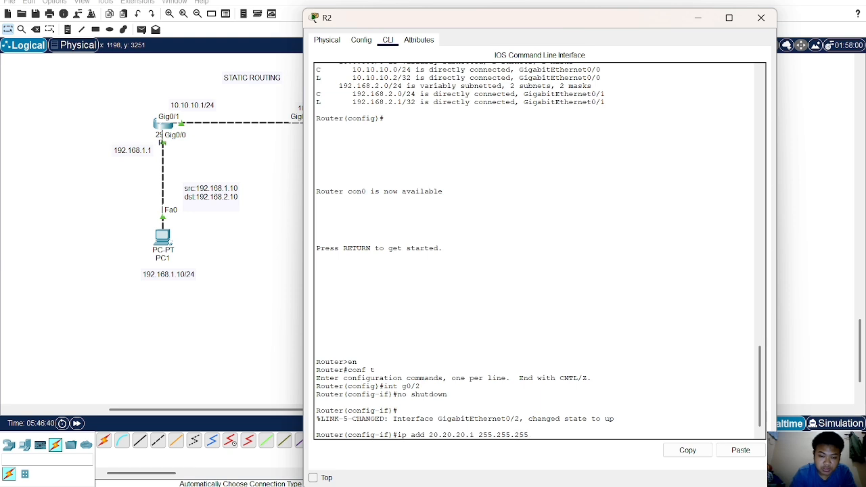
type(".0")
key("Return")
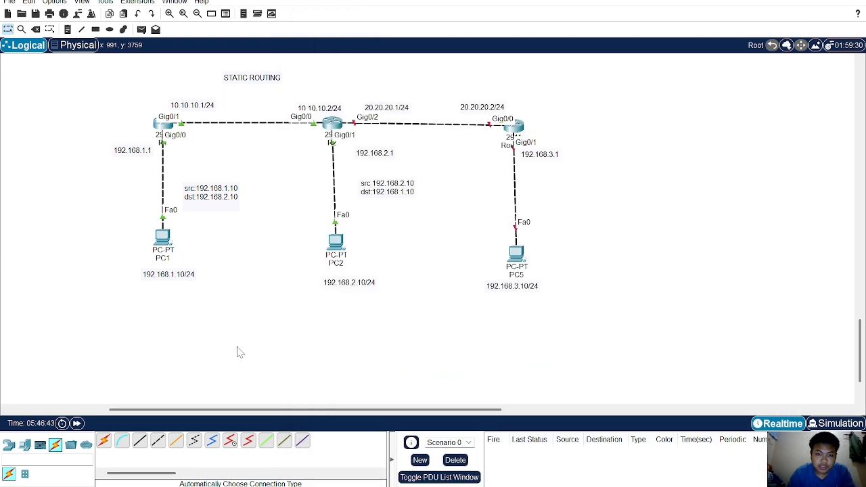
- Rename the router at the 20.20.20.2/24 end of the link as R3
left_click(515, 126)
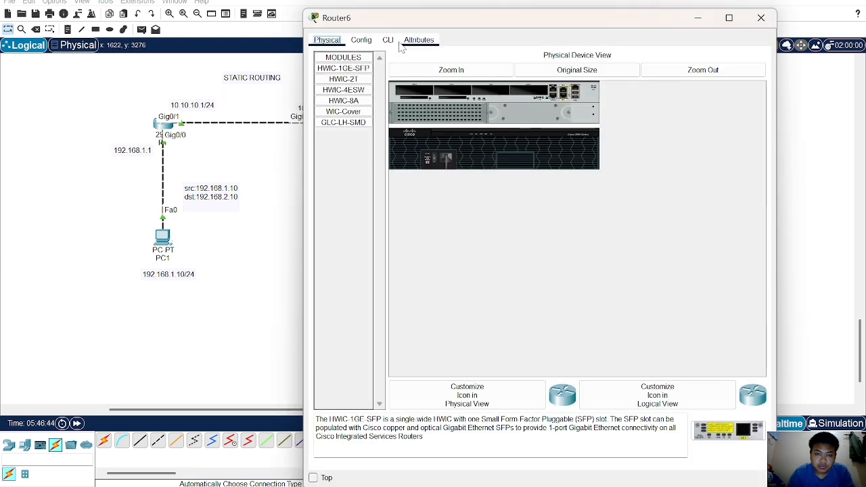
left_click(244, 254)
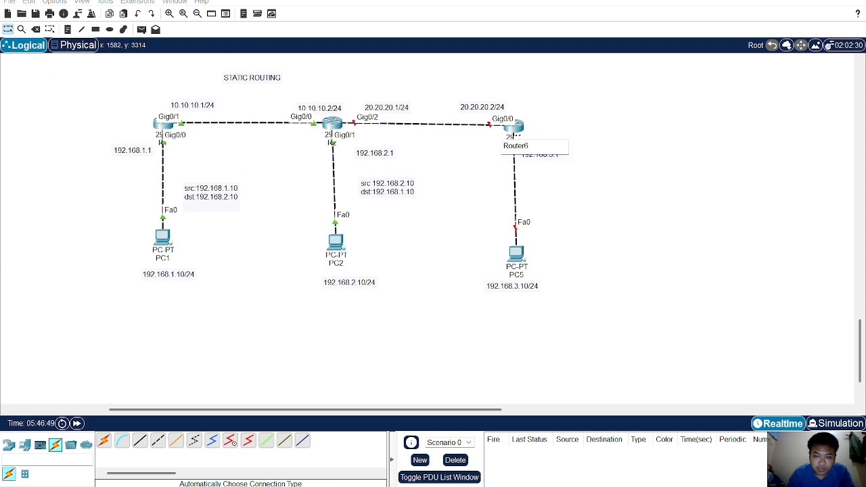
key("BackSpace")
key("BackSpace")
key("BackSpace")
key("BackSpace")
key("BackSpace")
key("BackSpace")
key("BackSpace")
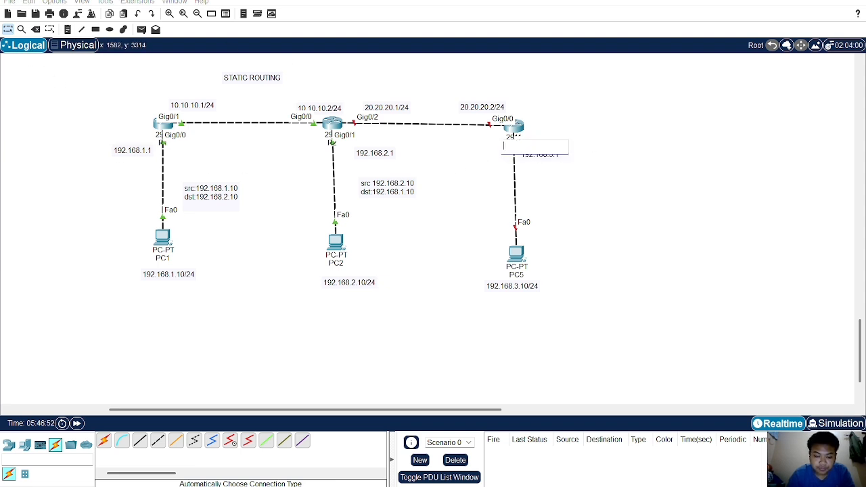
type("R3")
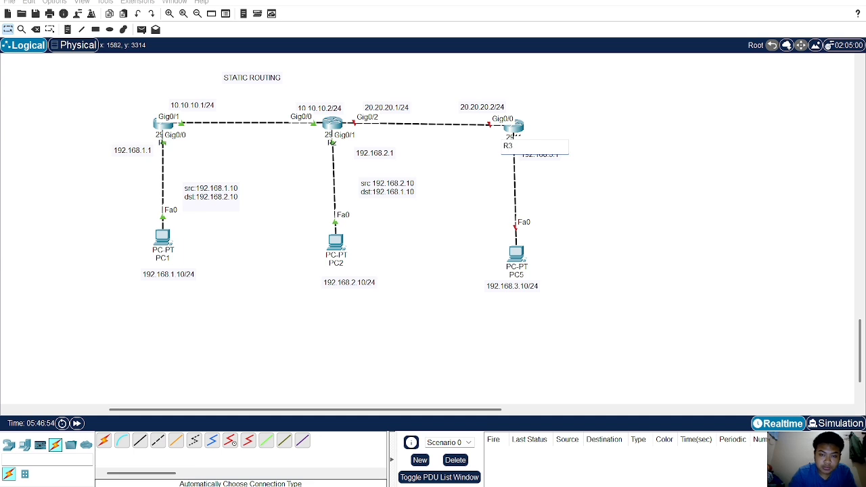
- Rename the PC connected to R3 as PC3
left_click(518, 275)
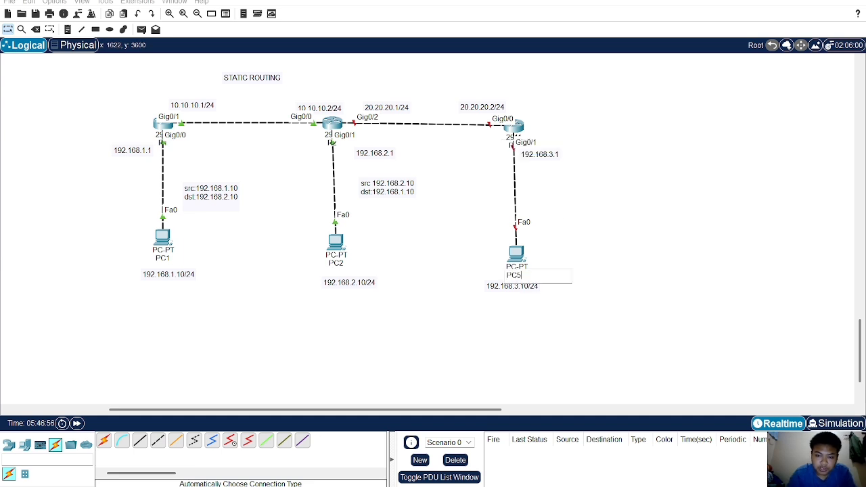
key("BackSpace")
type("3")
left_click(469, 321)
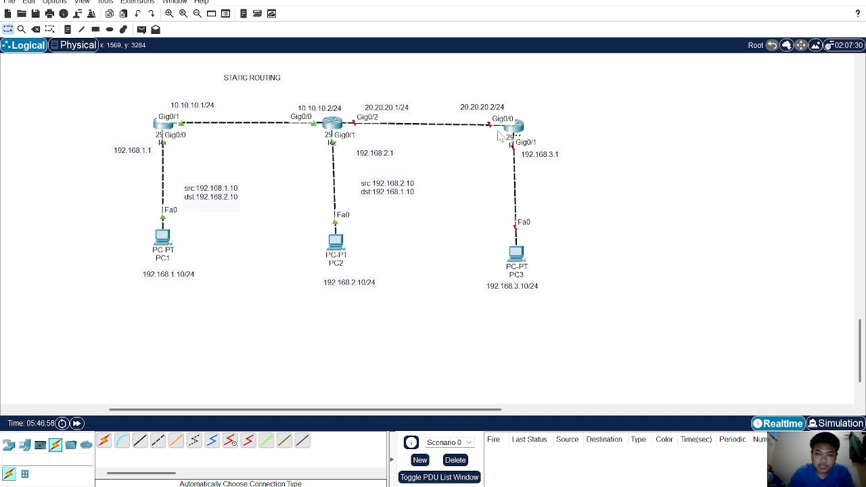
- Open R3's command line, answer no to the initial configuration dialog and start the session
left_click(513, 127)
left_click(388, 40)
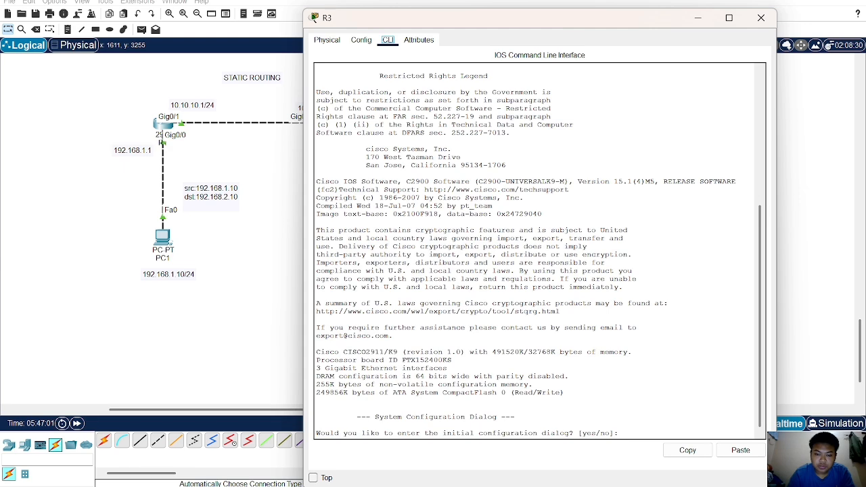
left_click(234, 358)
left_click(515, 132)
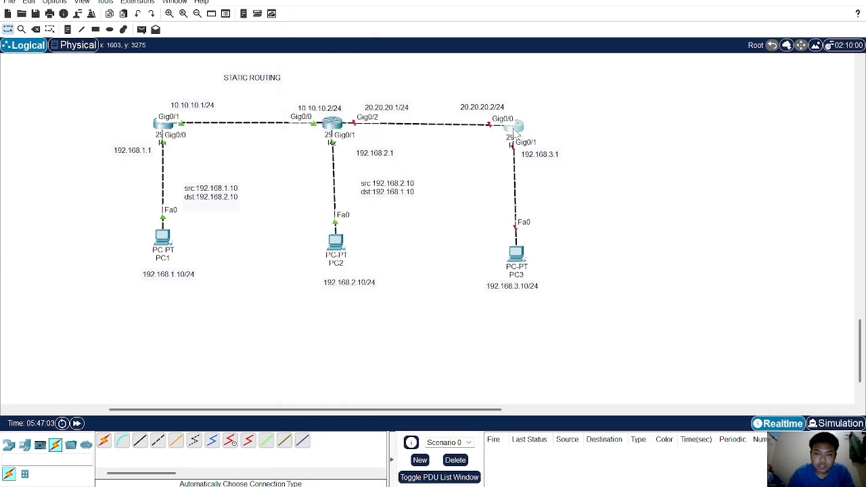
type("n")
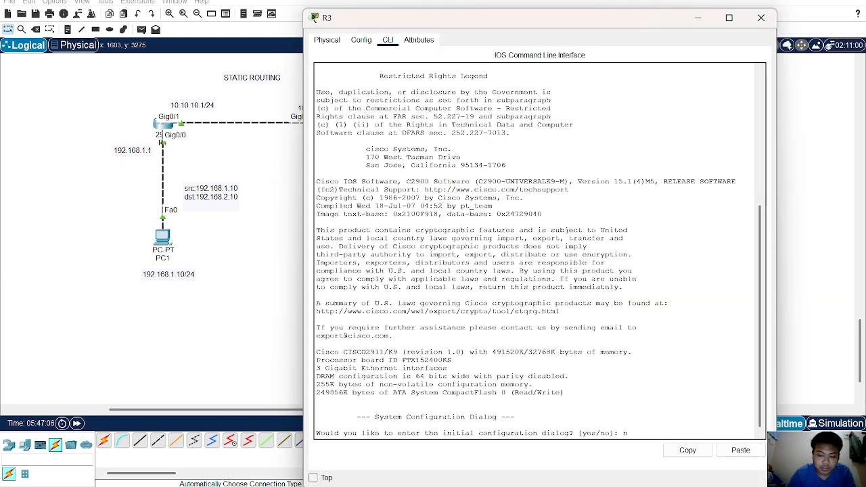
type("o")
key("Return")
key("Return")
- Enter privileged mode with en and global configuration mode with conf t on R3
type("en")
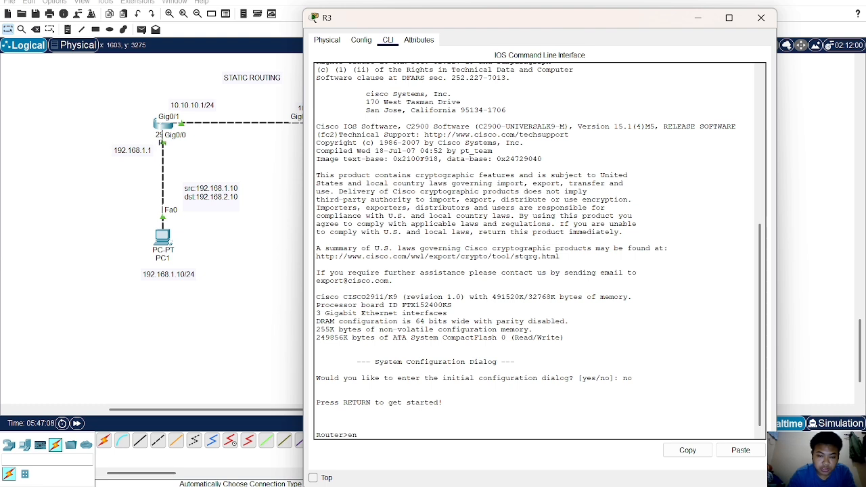
key("Return")
type("c")
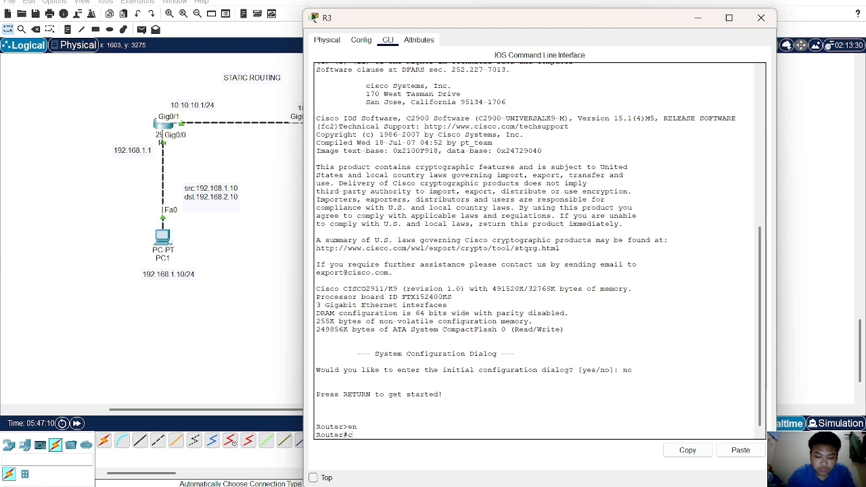
type("ionf t")
key("Return")
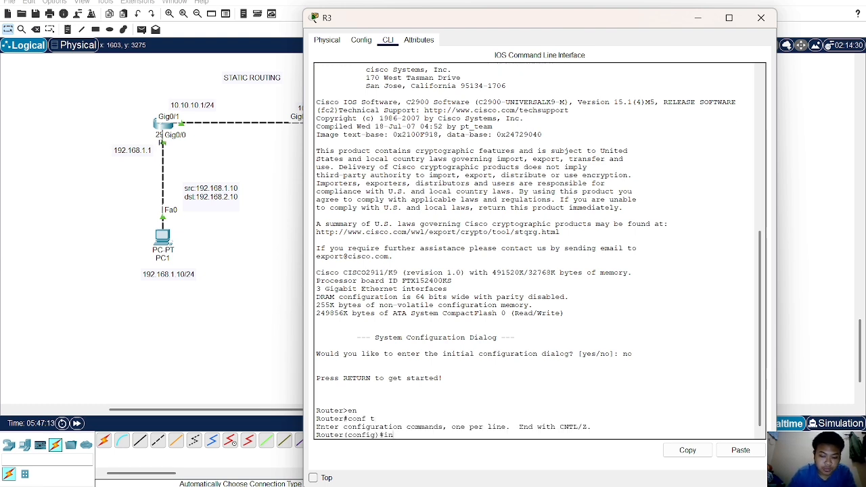
- Select interface range g0/0-1 on R3 and enable both interfaces with no shutdown
type("int range fa0/0")
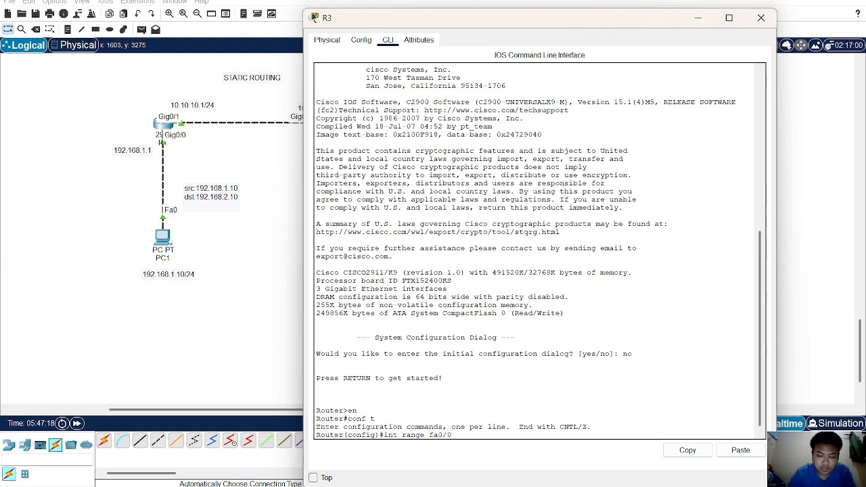
key("BackSpace")
key("BackSpace")
key("BackSpace")
key("BackSpace")
key("BackSpace")
key("BackSpace")
key("BackSpace")
key("BackSpace")
key("BackSpace")
type("ra")
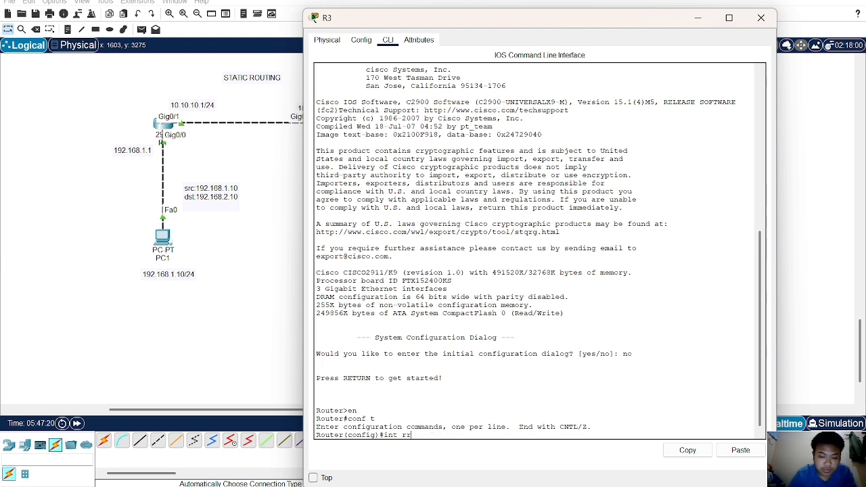
type("nge ")
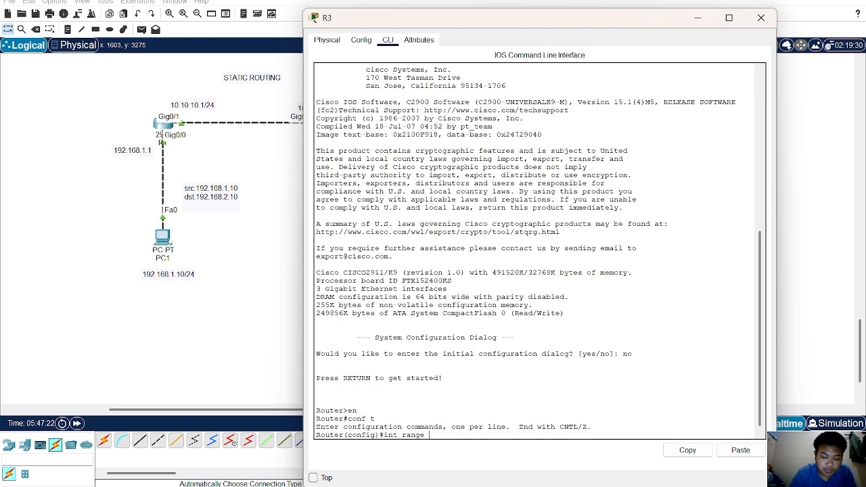
type("g0/")
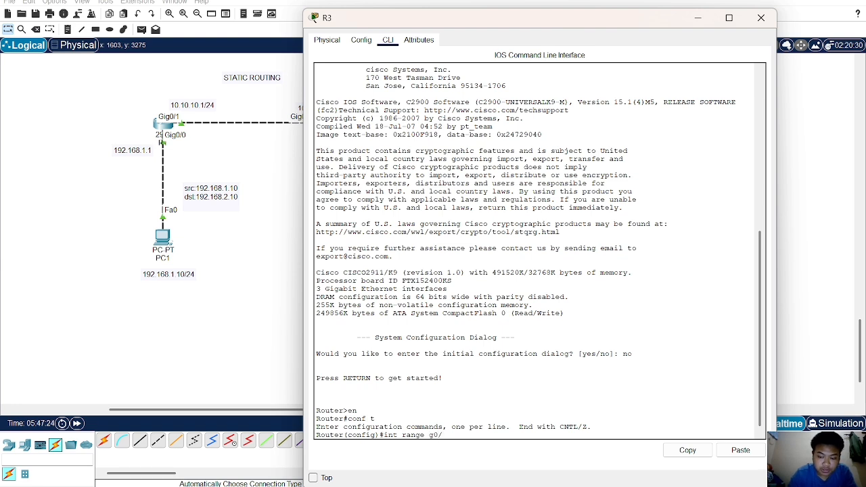
type("0-1")
key("Return")
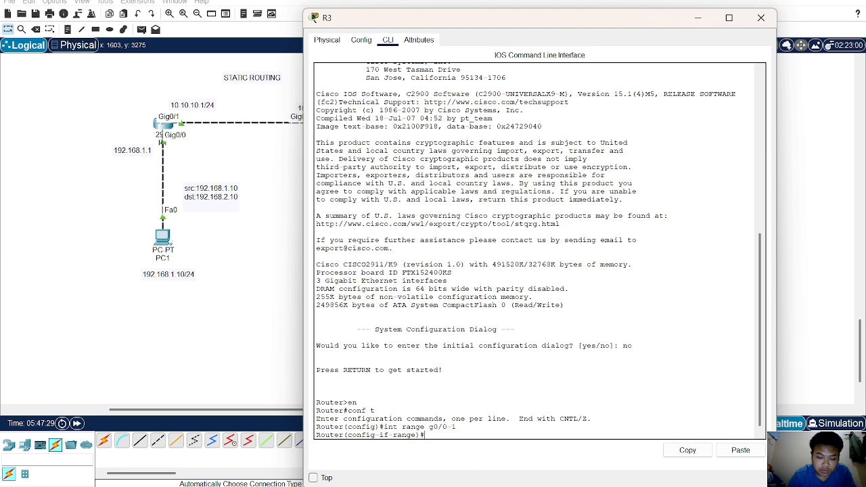
type("n")
type("o shutdown")
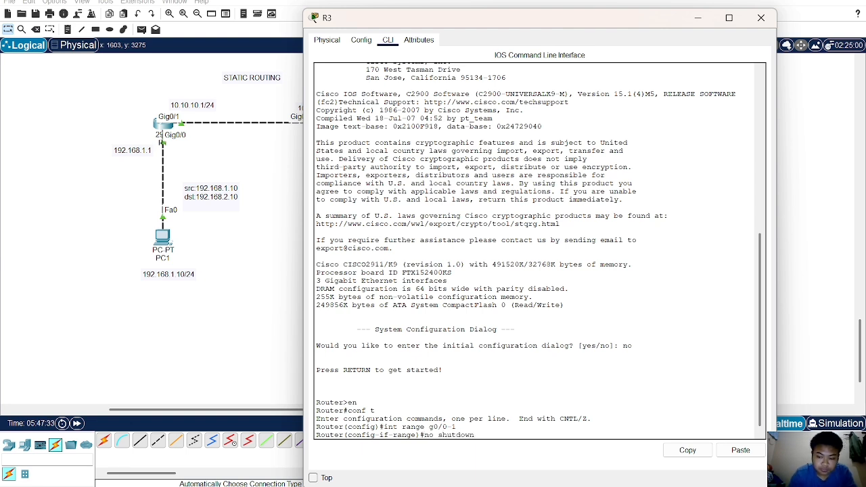
key("Return")
key("Return")
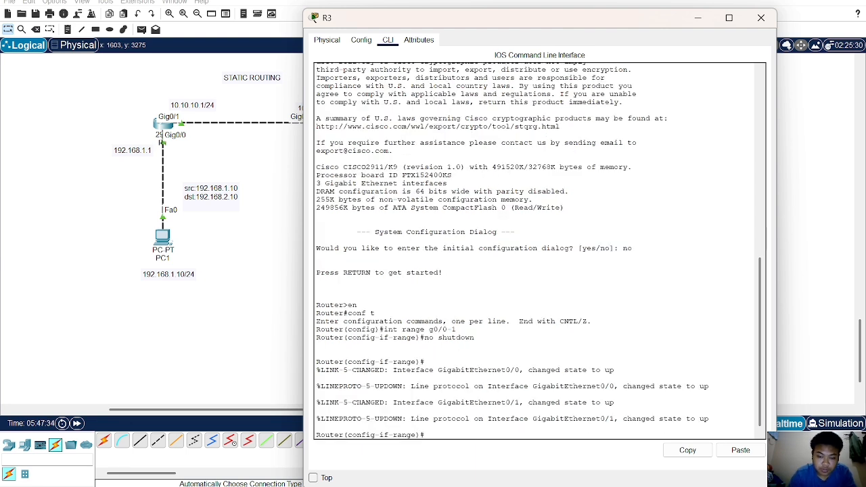
- Assign IP address 20.20.20.2 with mask 255.255.255.0 to interface g0/0 on R3
type("int g0")
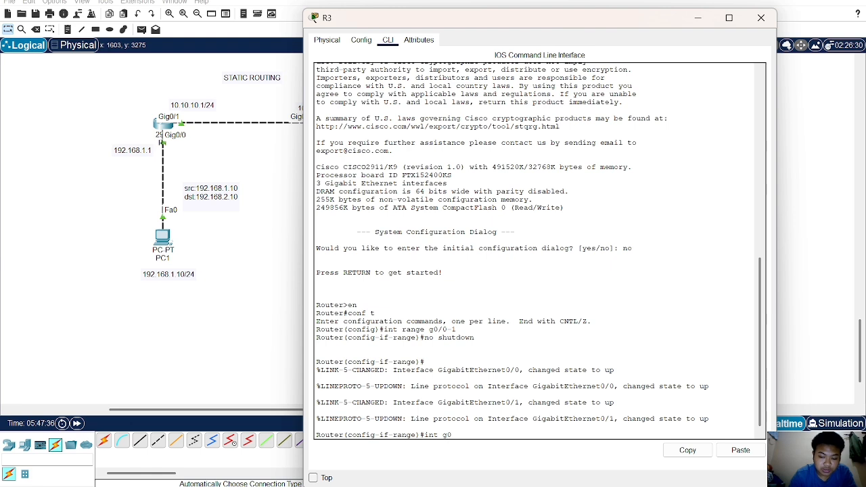
type("/0")
key("Return")
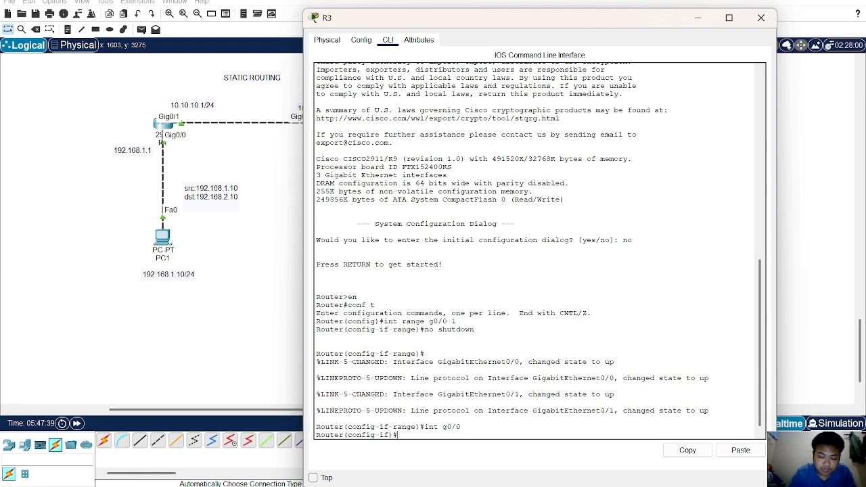
type("ipip")
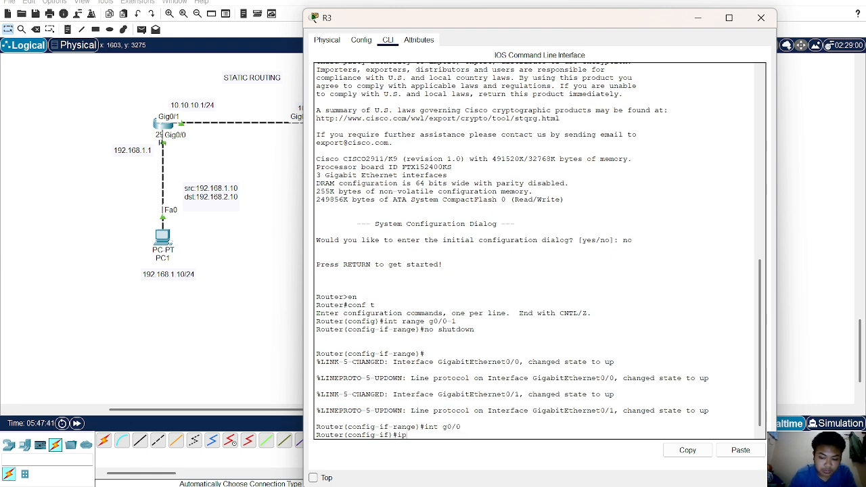
type(" add 20")
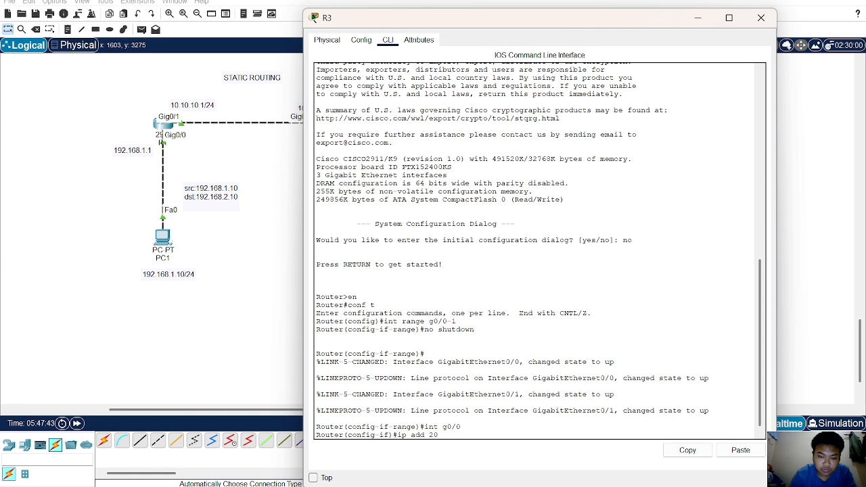
type("020.20.")
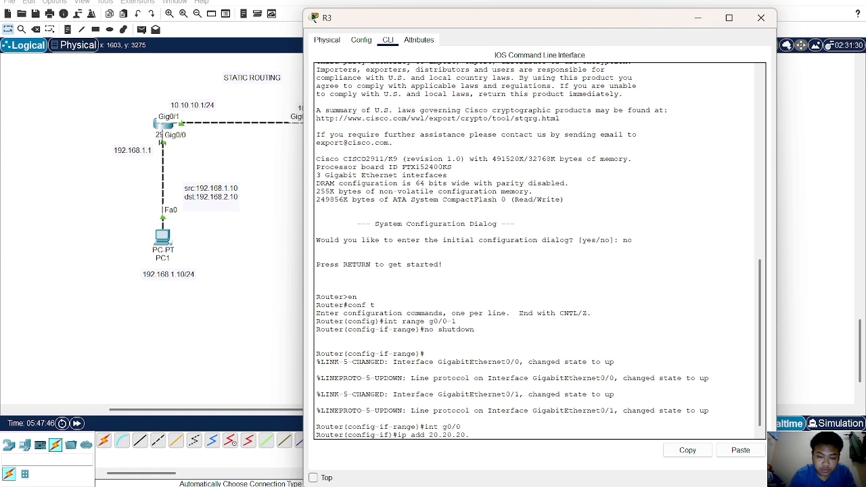
type("1")
key("BackSpace")
type("2 255")
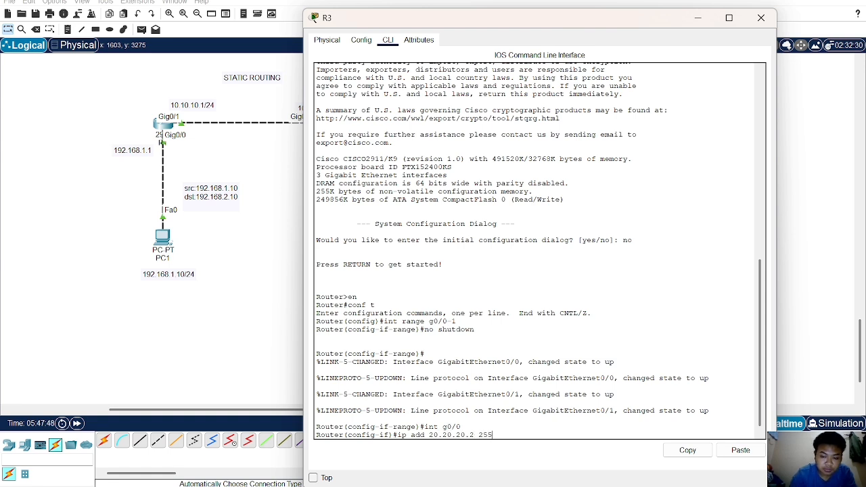
type(".255.255")
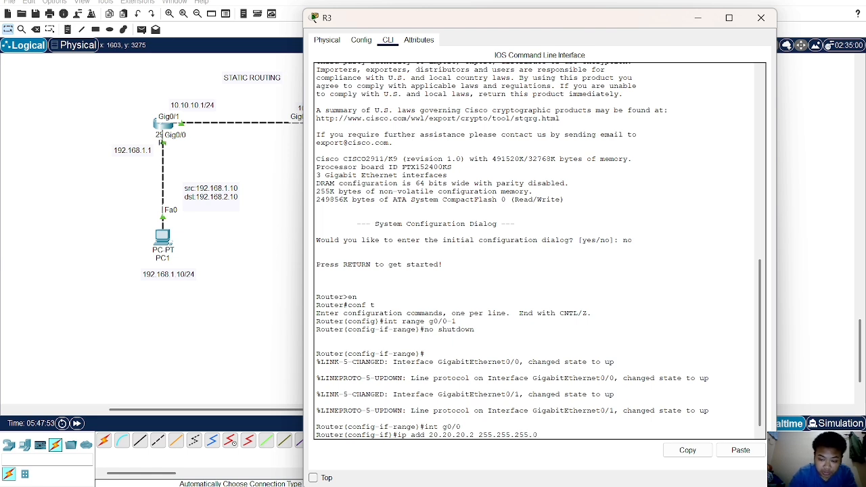
type(".0")
key("Return")
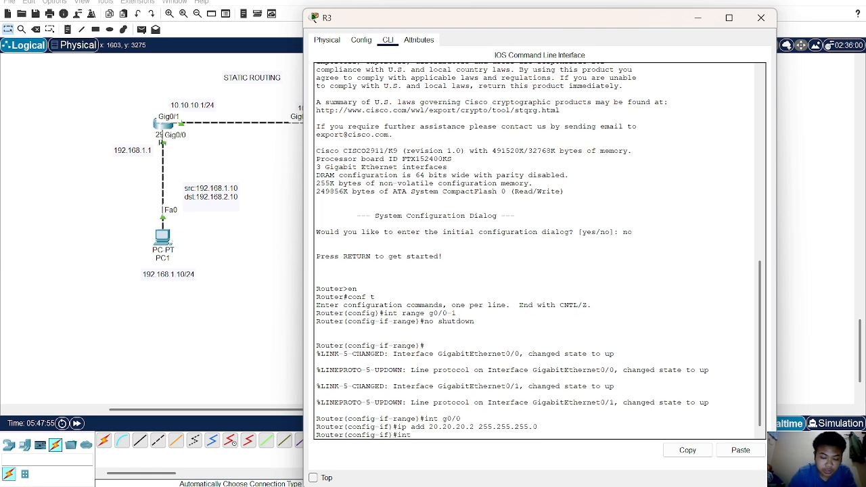
- Assign IP address 192.168.3.1 with mask 255.255.255.0 to interface g0/1 on R3 and return to the topology
type("int g0/")
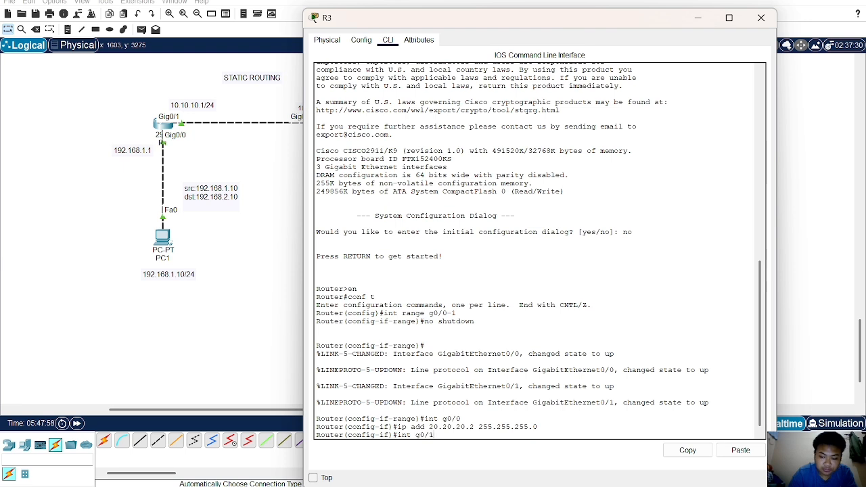
type("1")
key("Return")
type("ip a")
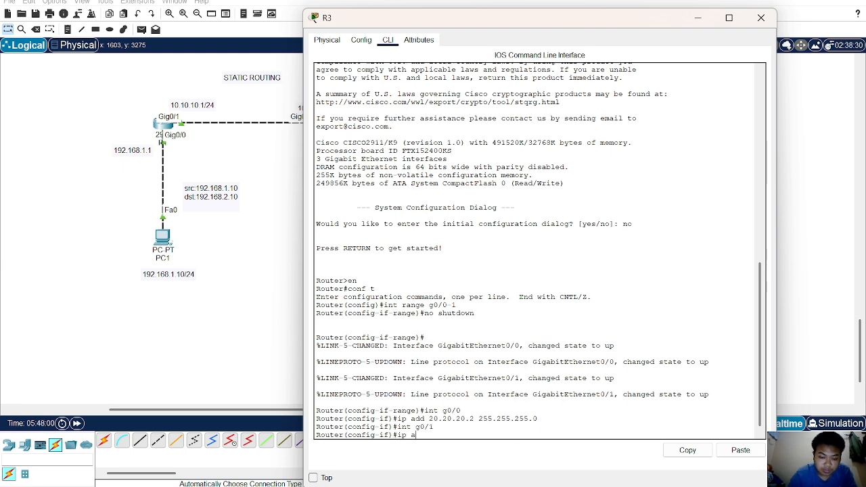
type("dd 192.16")
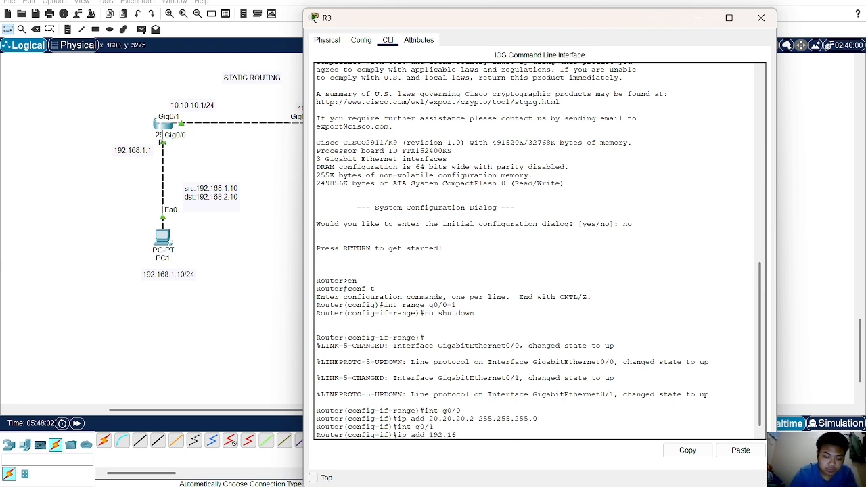
type("8.3.1 255.255.255.0")
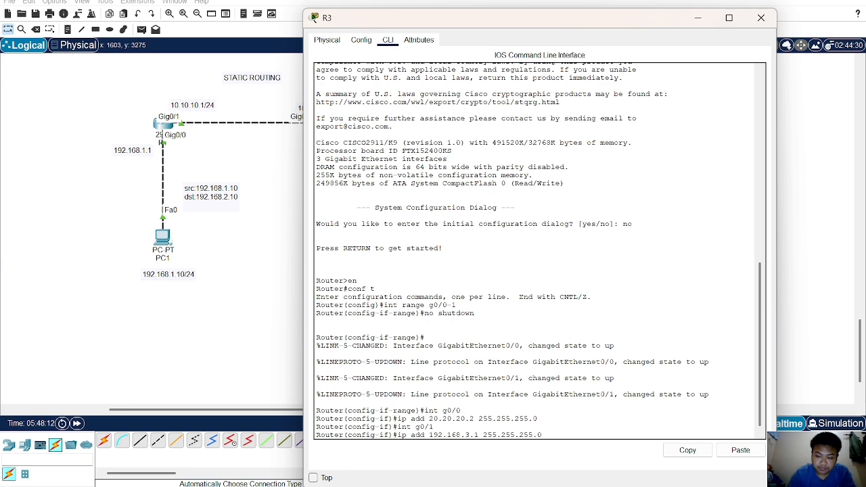
key("Return")
left_click(216, 251)
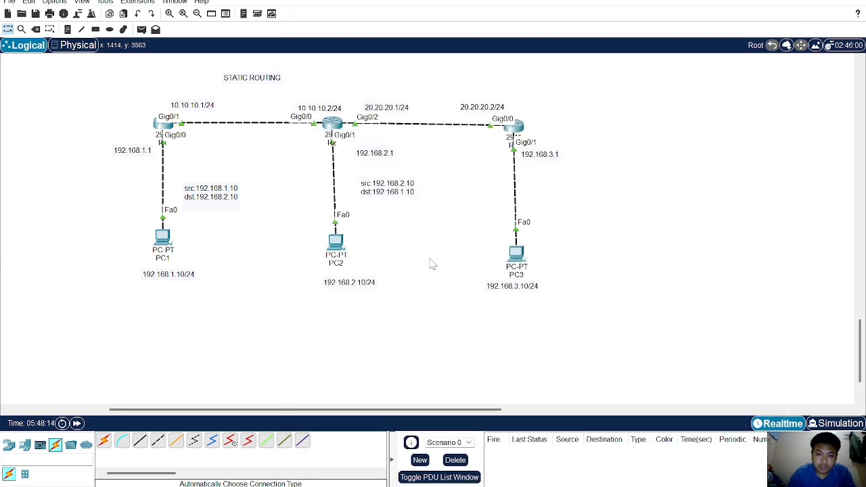
- Open PC3's IP configuration and set the static IPv4 address to 192.168.3.10 with subnet mask 255.255.255.0
left_click(514, 259)
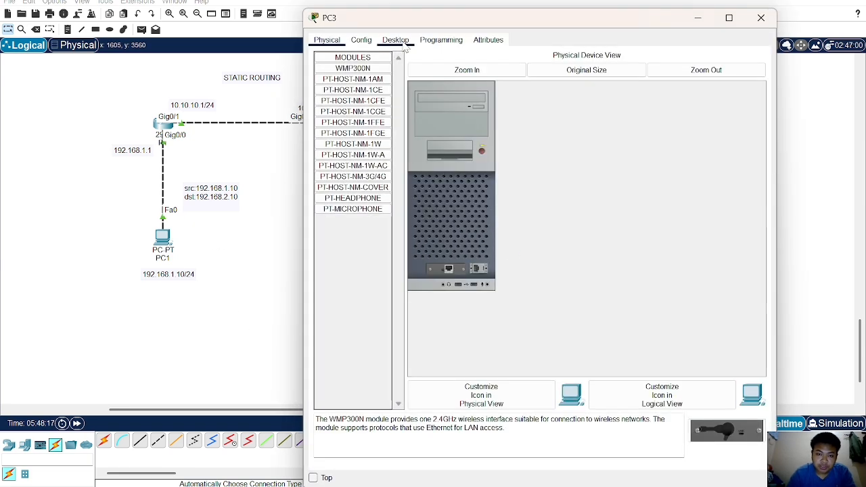
left_click(396, 40)
left_click(369, 81)
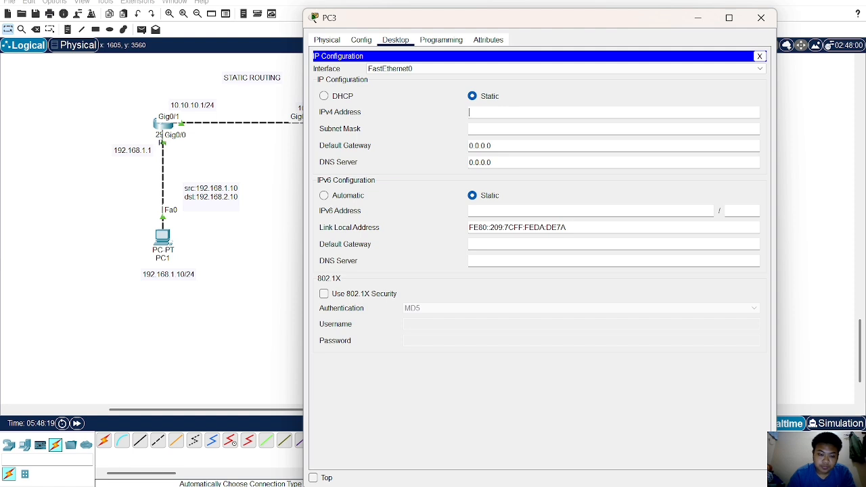
type("192.168")
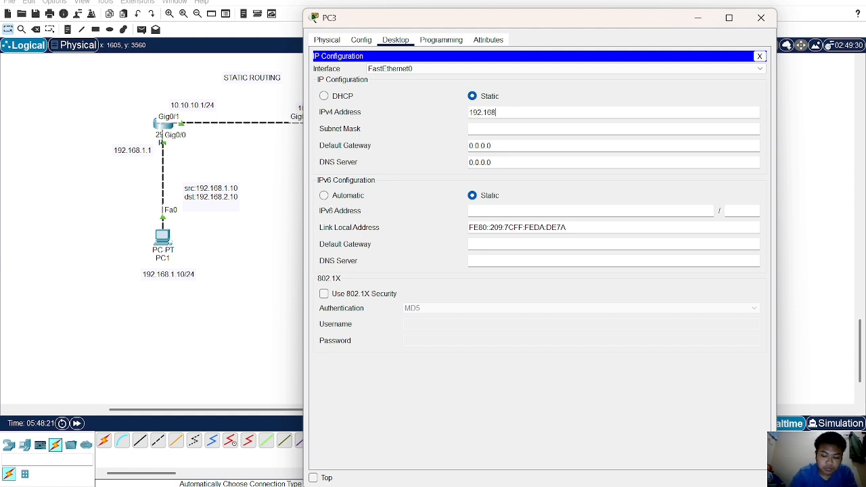
type(".3.10")
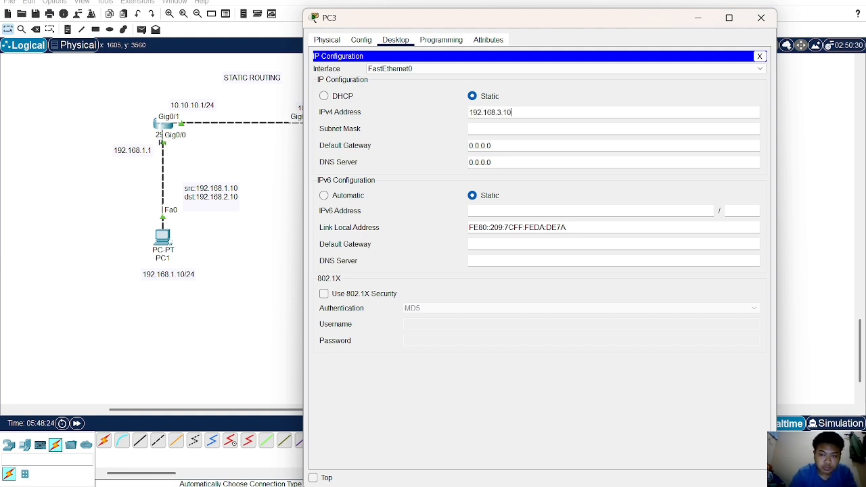
key("Tab")
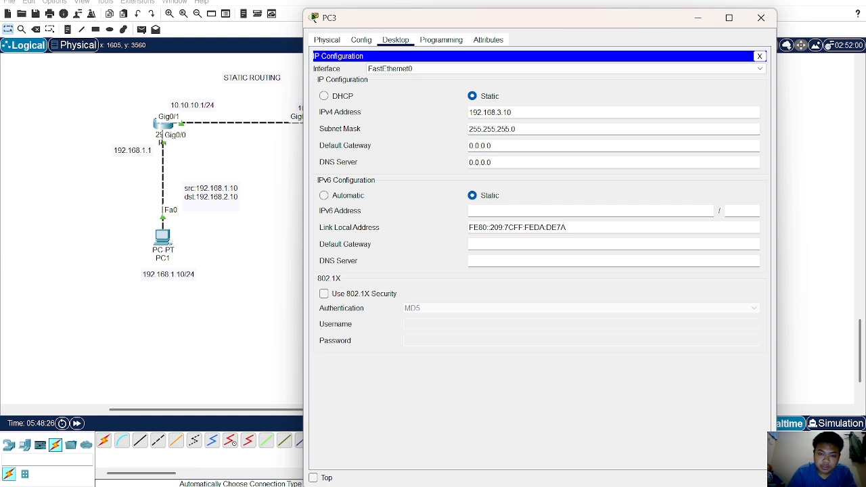
- Set PC3's default gateway to 192.168.3.1 and return to the topology
key("Tab")
key("BackSpace")
key("BackSpace")
key("BackSpace")
key("BackSpace")
key("BackSpace")
key("BackSpace")
key("BackSpace")
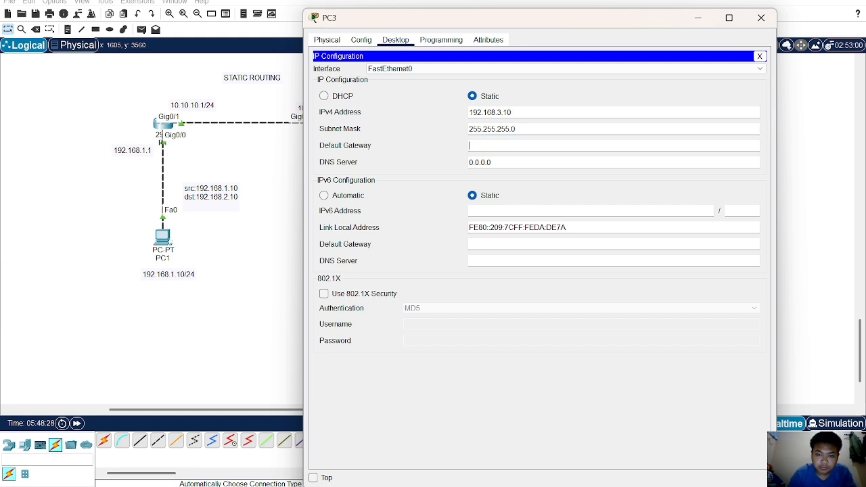
type("192.168")
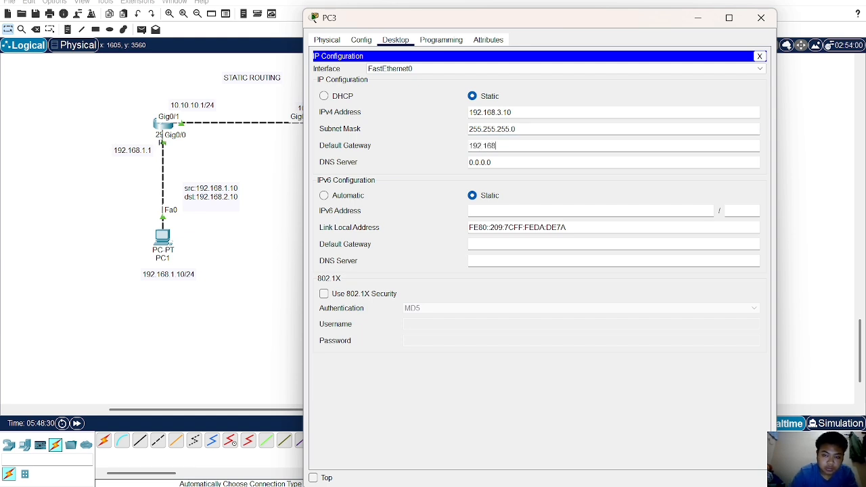
type(".3.1")
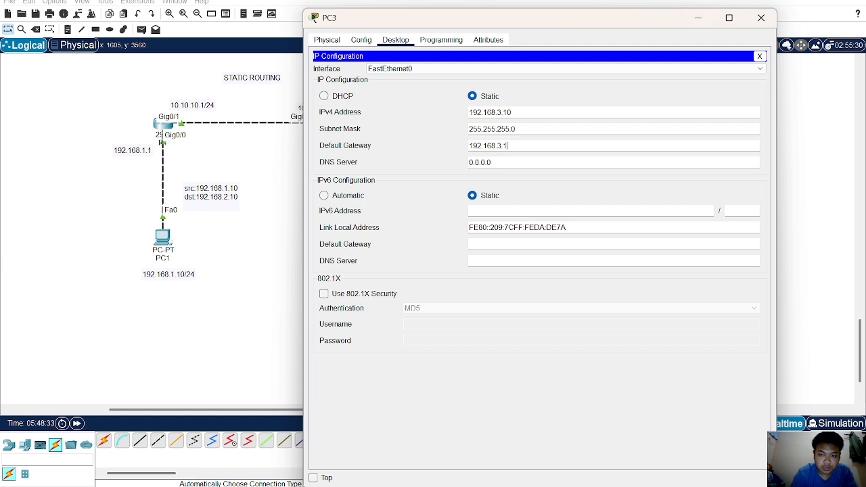
left_click(246, 250)
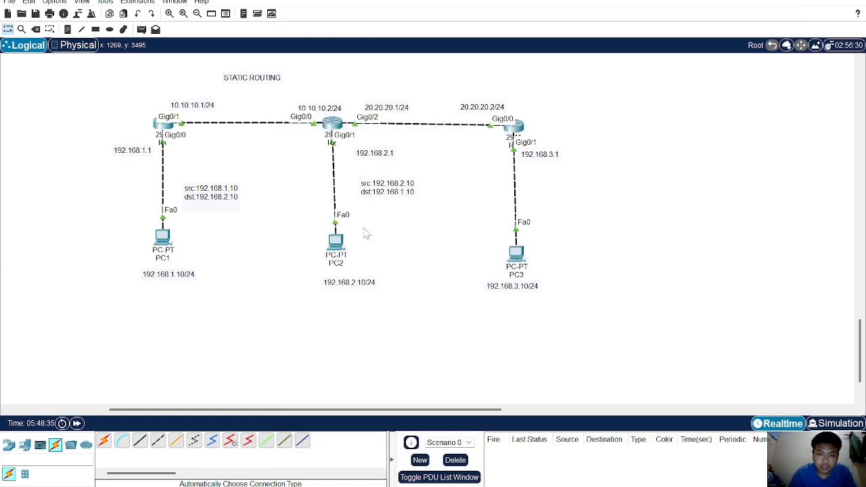
- Duplicate the source/destination note beside PC2's link and place the copy beside the link between R3 and PC3
double_click(389, 193)
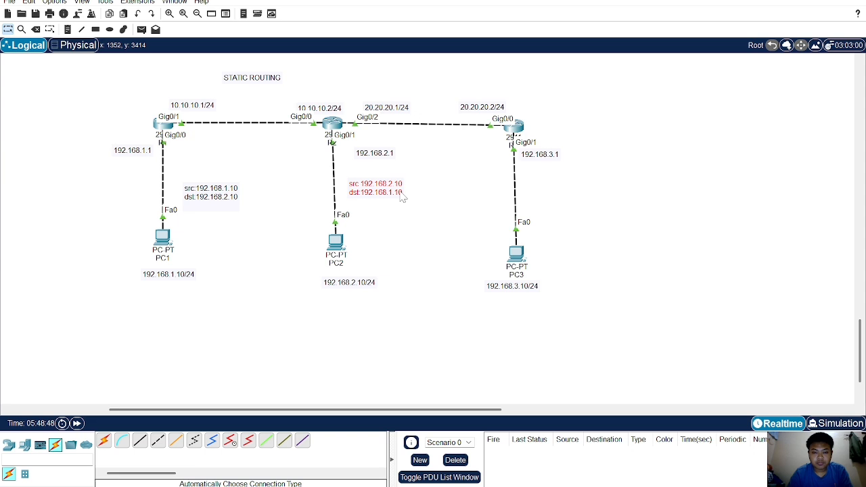
key("ctrl+v")
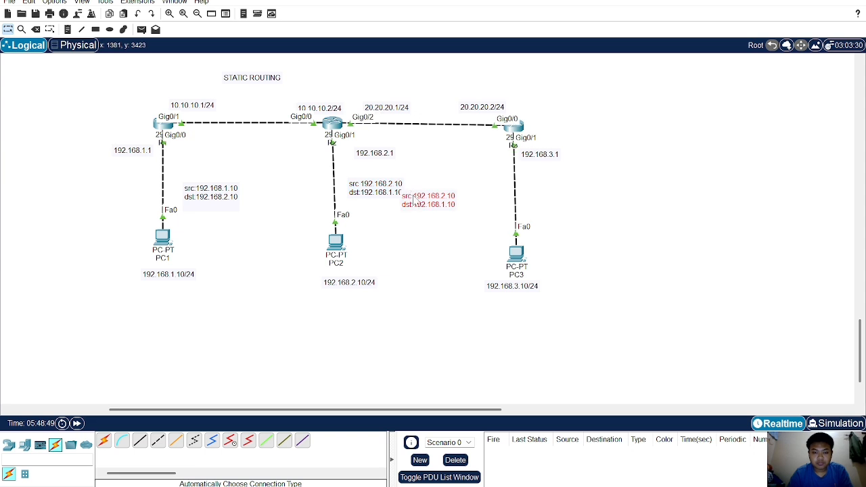
left_click_drag(424, 204, 583, 206)
- Edit the copied note beside PC3's link so the source is 192.168.3.10 and add 192.168.2.10 as a second destination
double_click(586, 199)
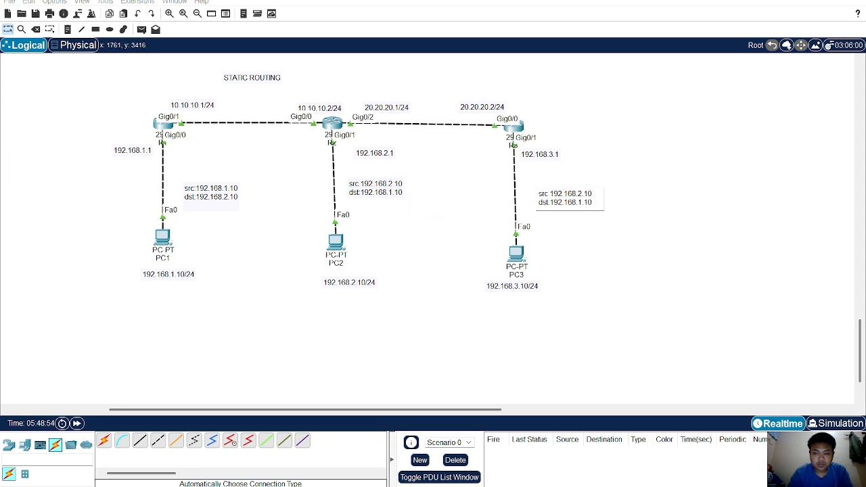
key("BackSpace")
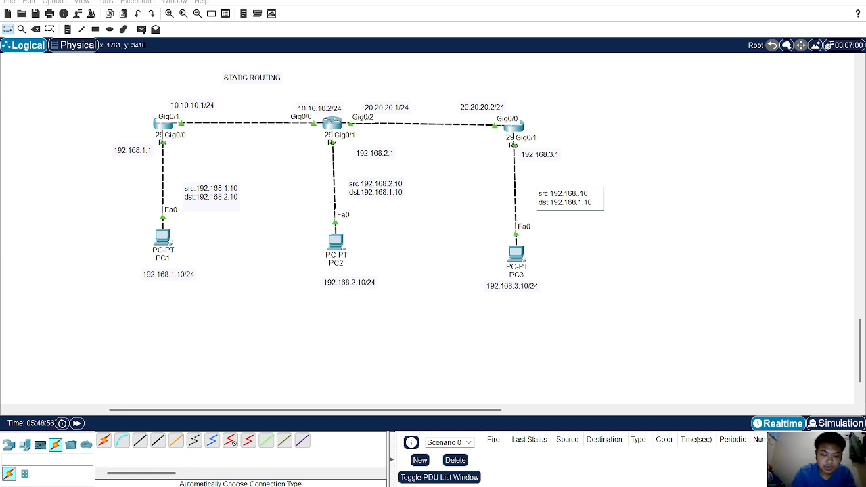
type("3")
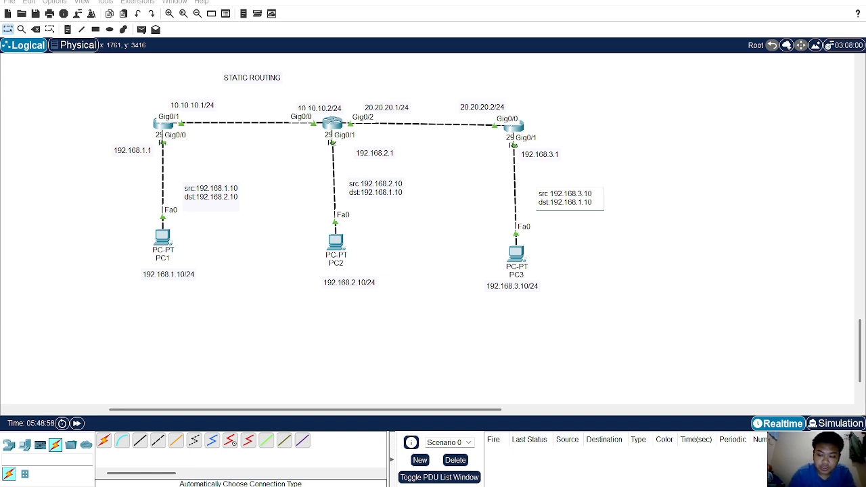
key("Return")
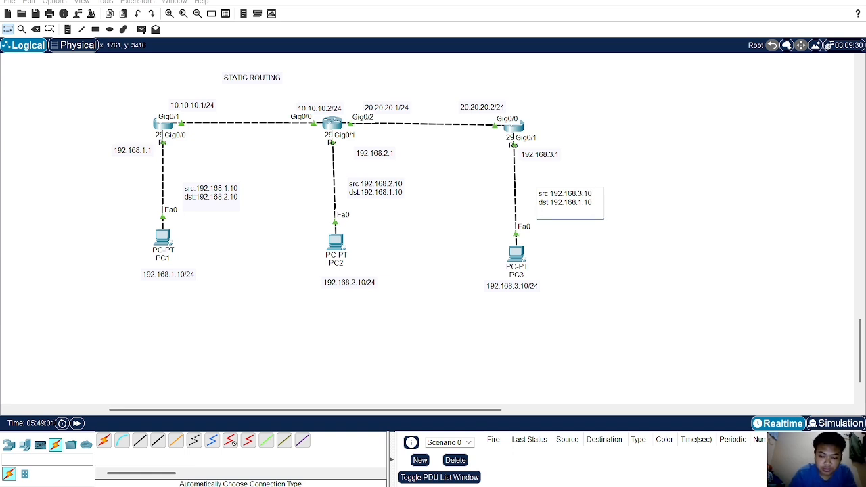
type("192")
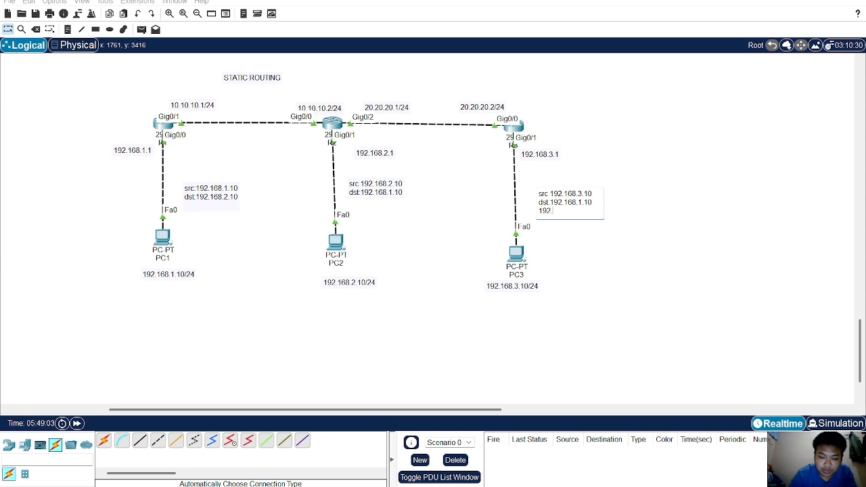
type(".168.2")
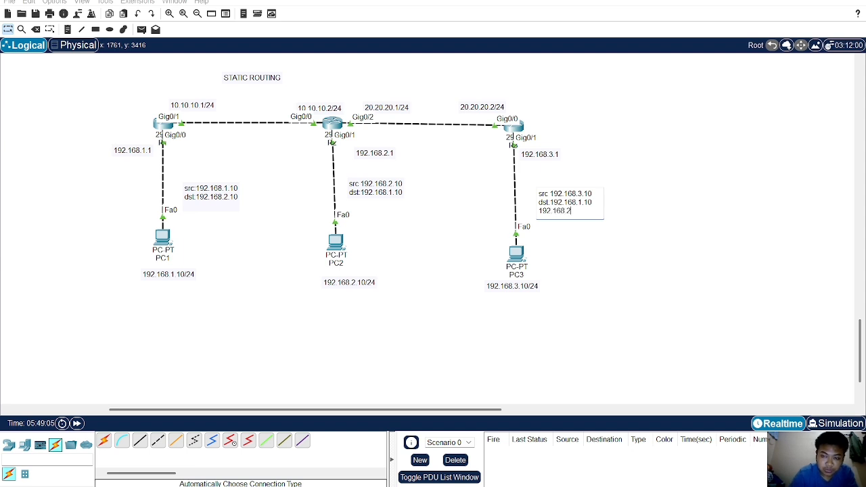
type(".10")
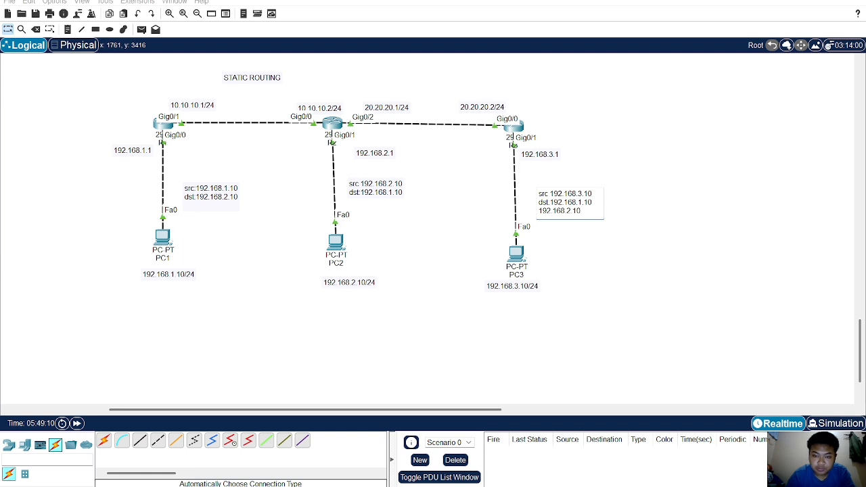
left_click(622, 224)
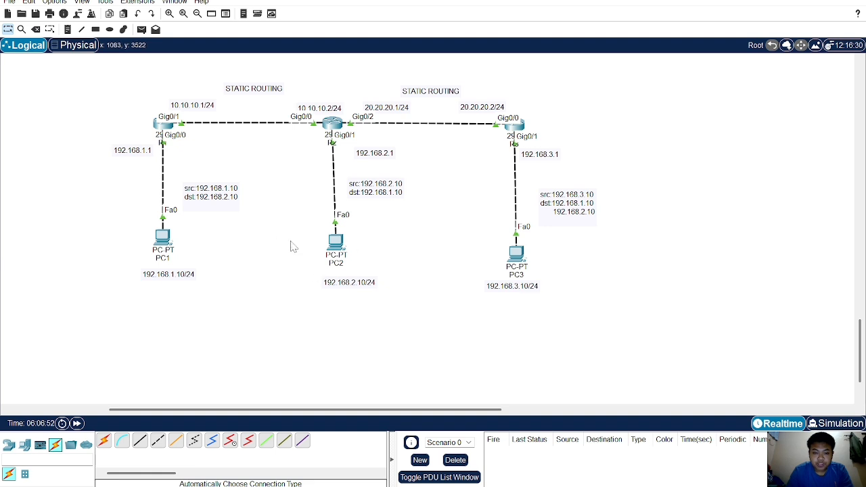
left_click_drag(109, 230, 575, 300)
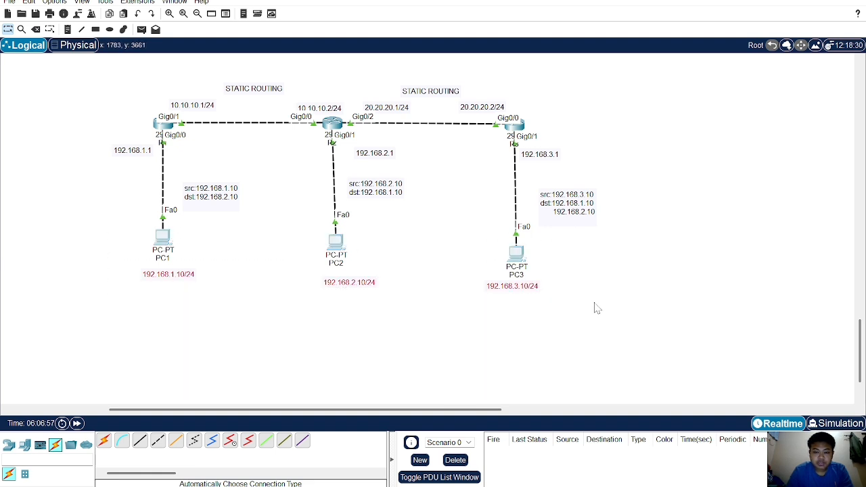
left_click(595, 303)
- Open R3's command line and enter global configuration mode
left_click(515, 125)
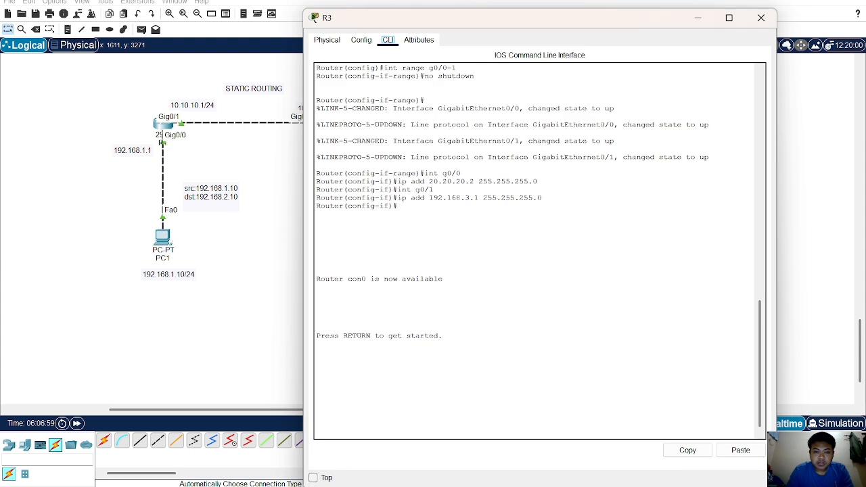
key("Return")
type("en")
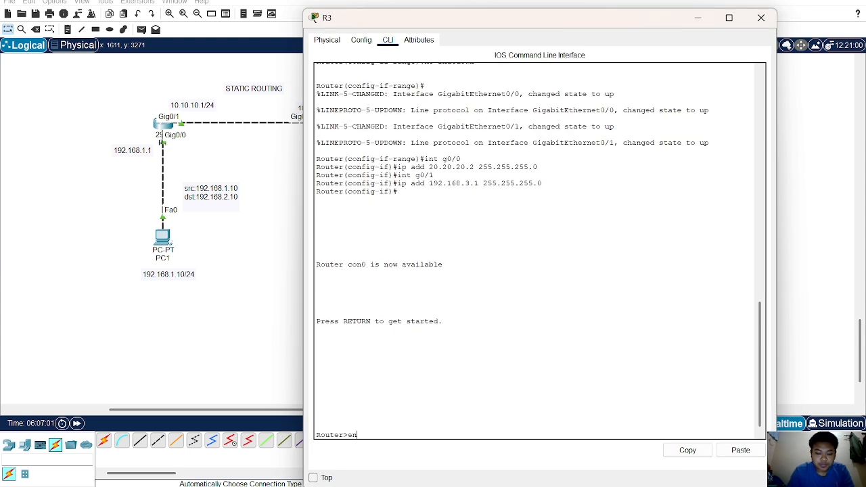
key("Return")
type("conf t")
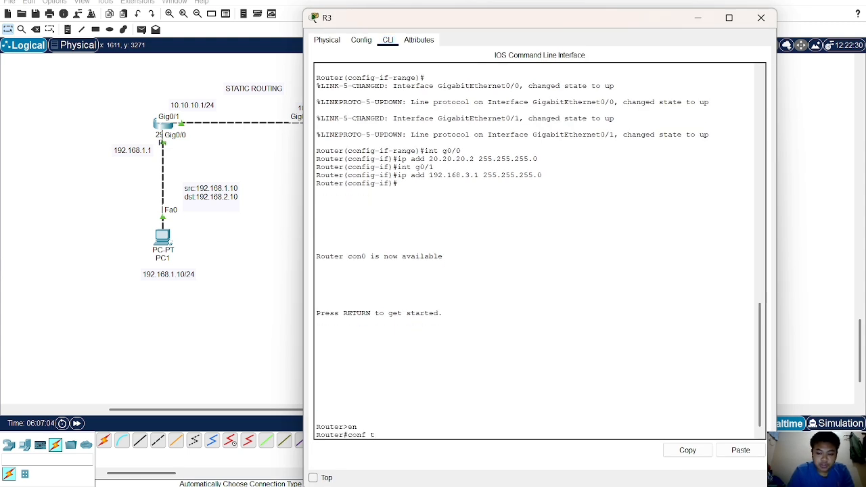
key("Return")
- Add a static route on R3 to network 192.168.1.0 with mask 255.255.255.0 through next hop 20.20.20.1
type("ip")
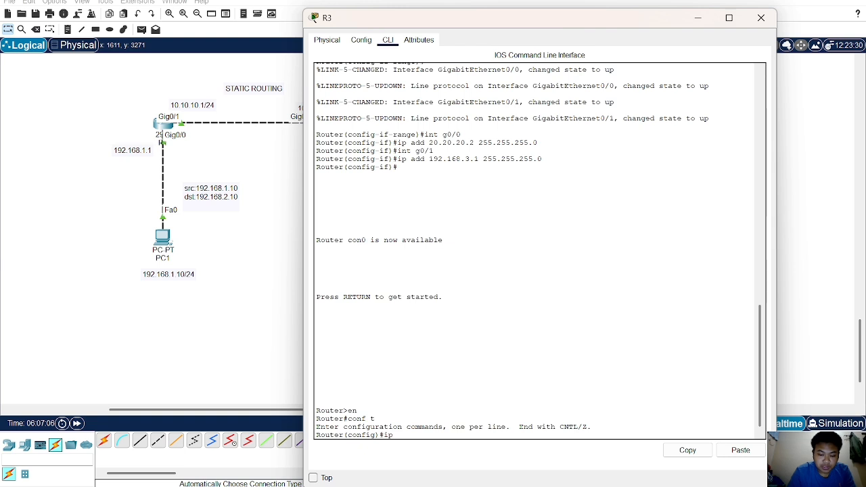
type(" route 192.16")
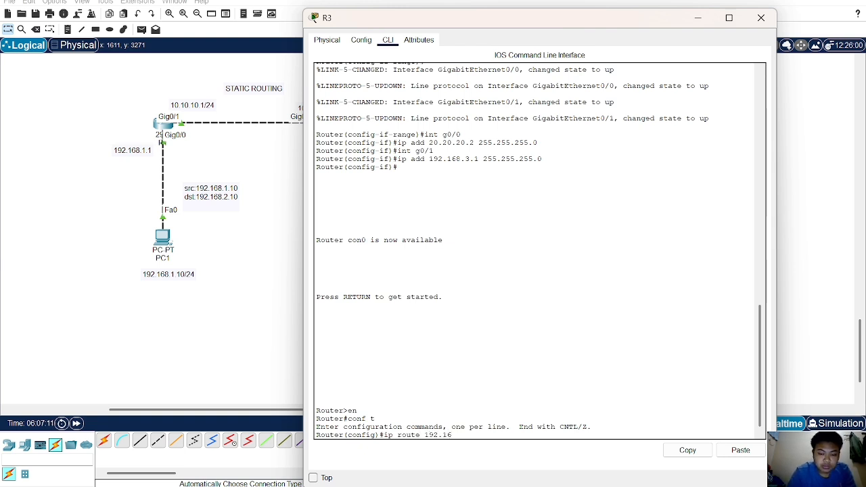
type("8.1")
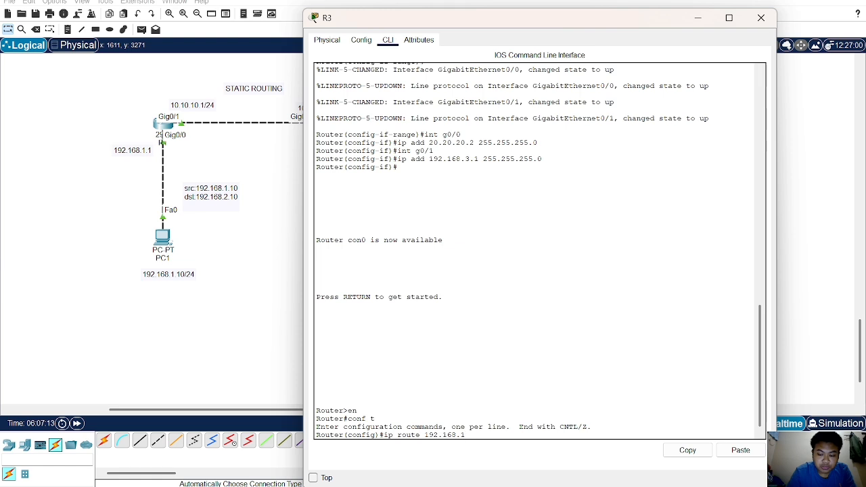
type(".0 255")
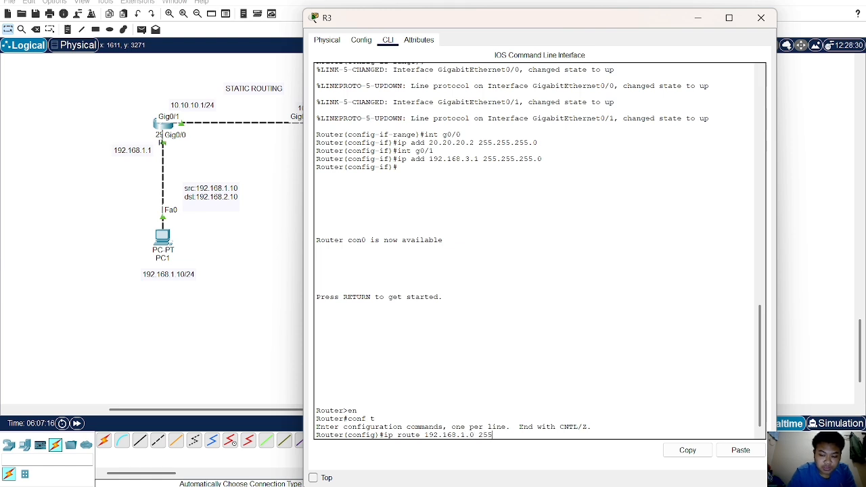
type(".255.")
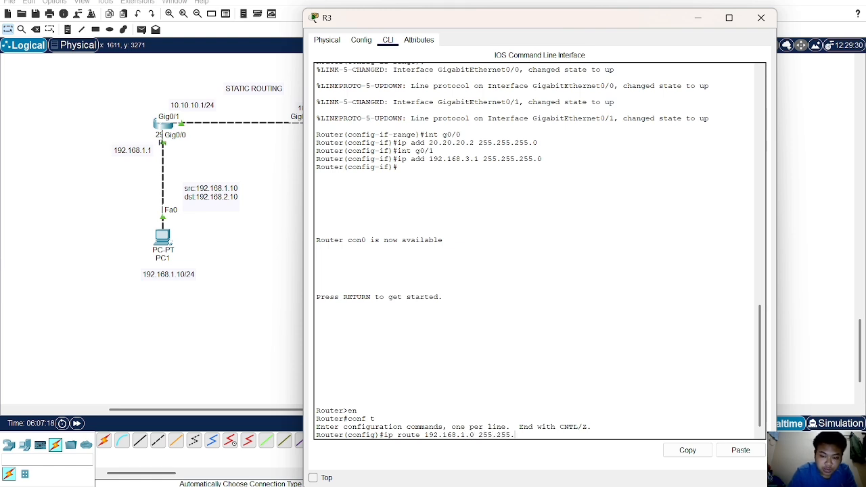
type("255.0")
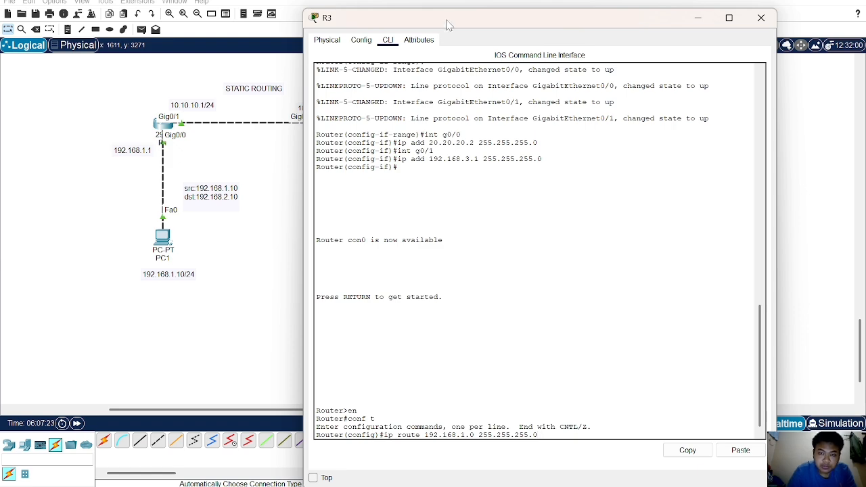
left_click_drag(447, 23, 398, 19)
type("0")
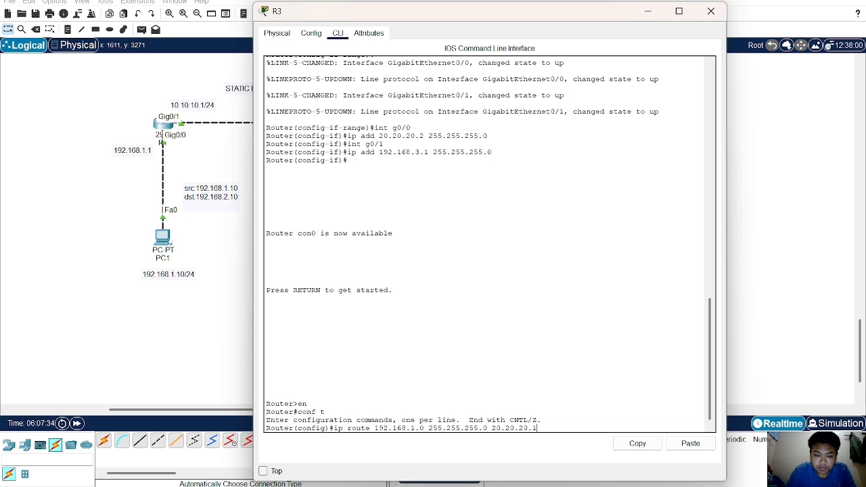
type(".20.20.1")
key("Return")
- Add a static route on R3 to network 192.168.2.0 with mask 255.255.255.0 through next hop 20.20.20.1
type("ig)#i")
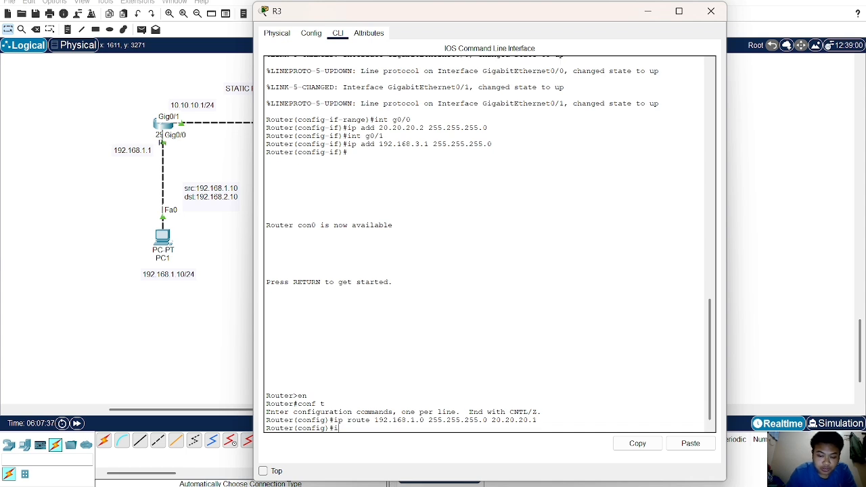
type("p rout")
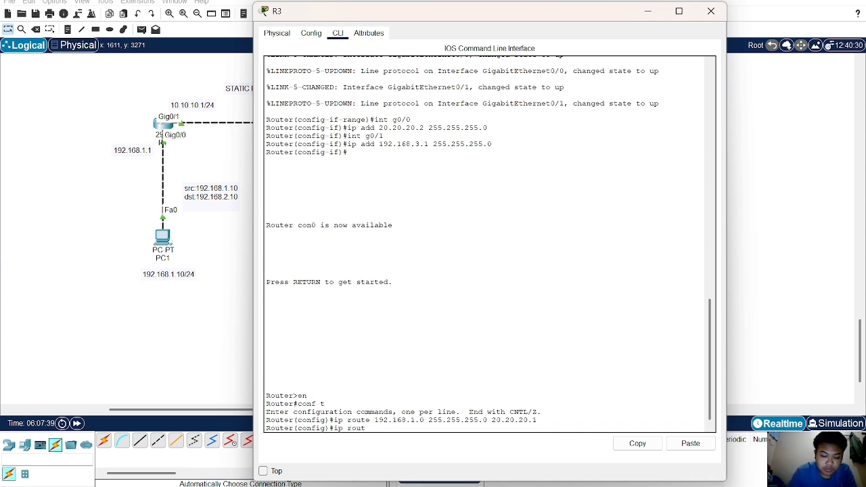
type("e 192.16")
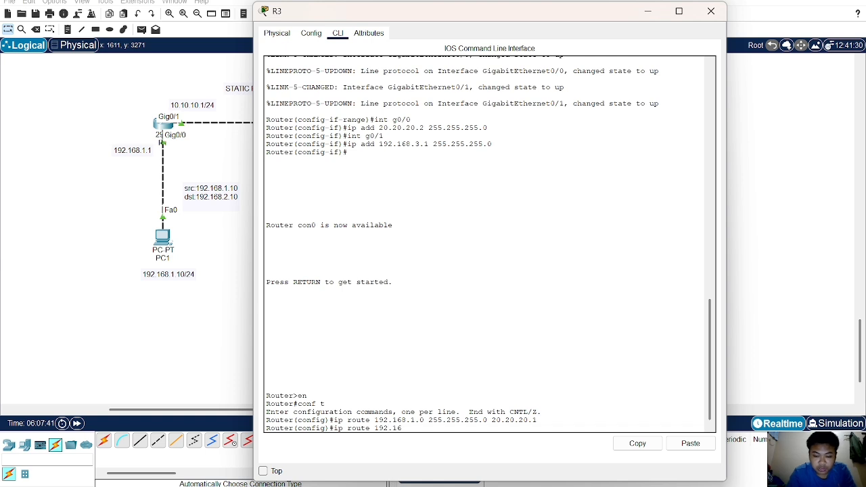
type("8.2.0")
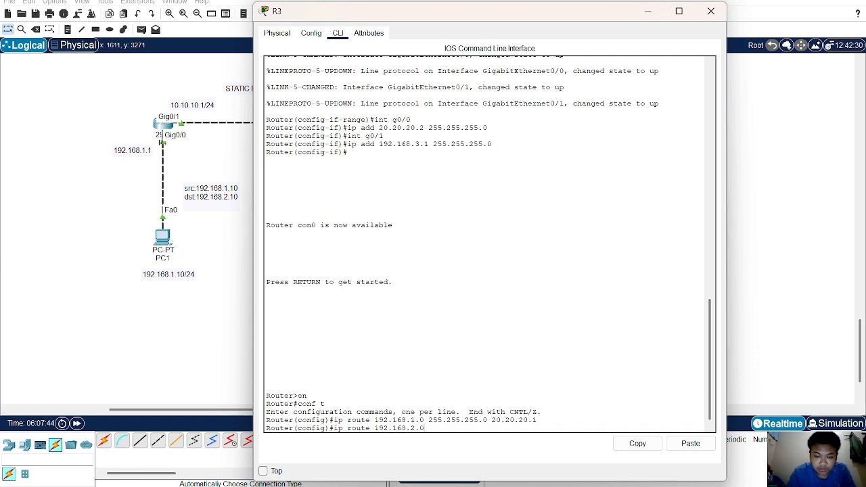
type(" 255.2")
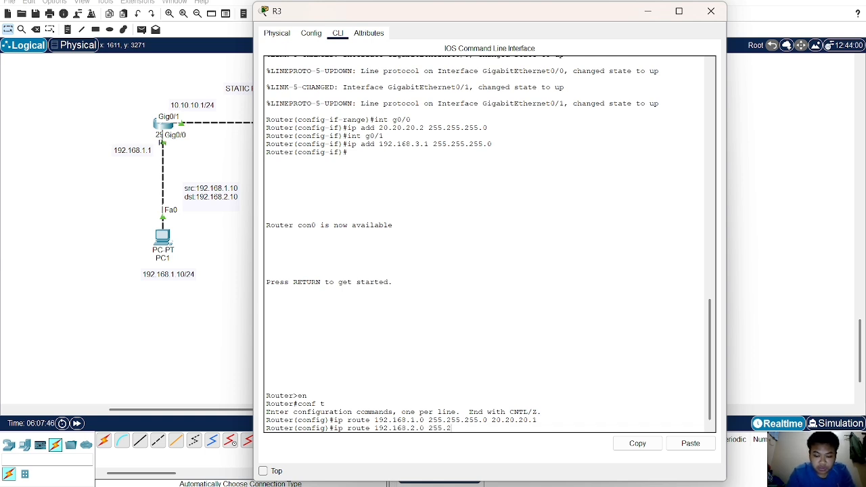
type("55.255")
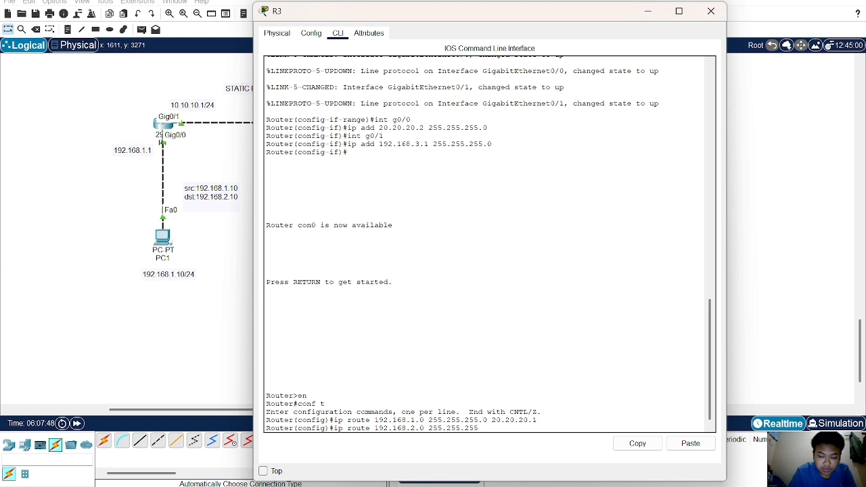
type(".0 20.20.20.1")
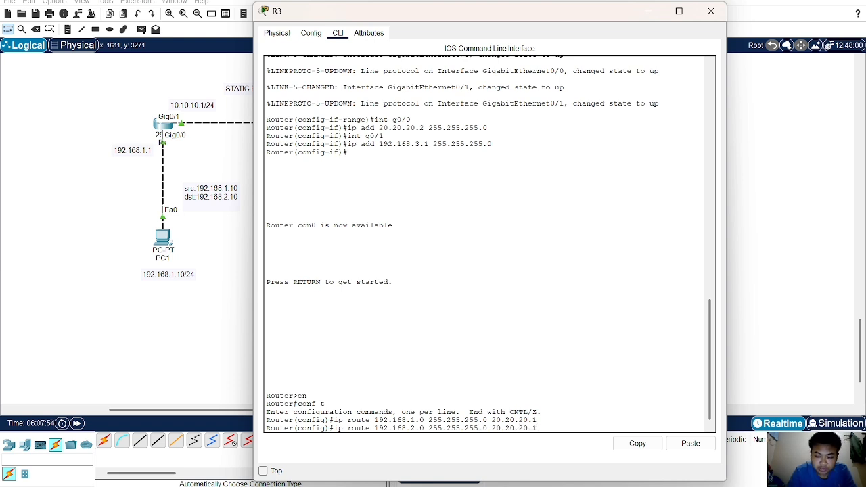
key("Return")
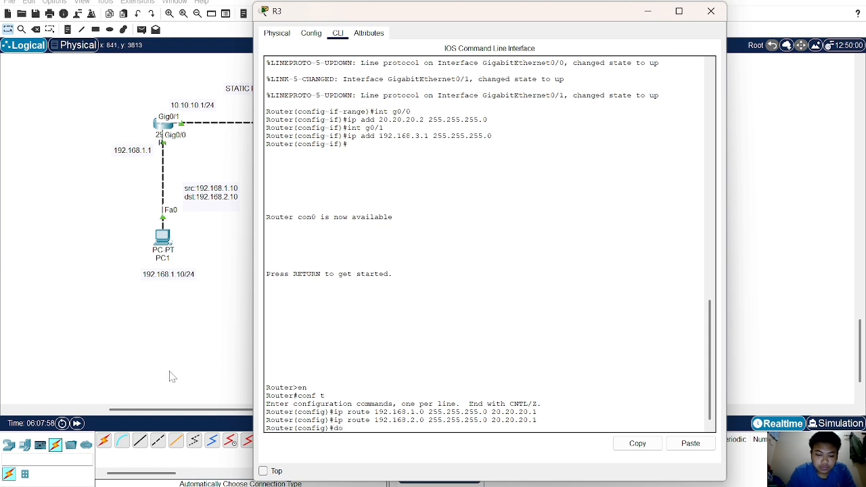
- Display R3's routing table with do sh ip route, check its static routes and return to the topology
type("do sh ip rou")
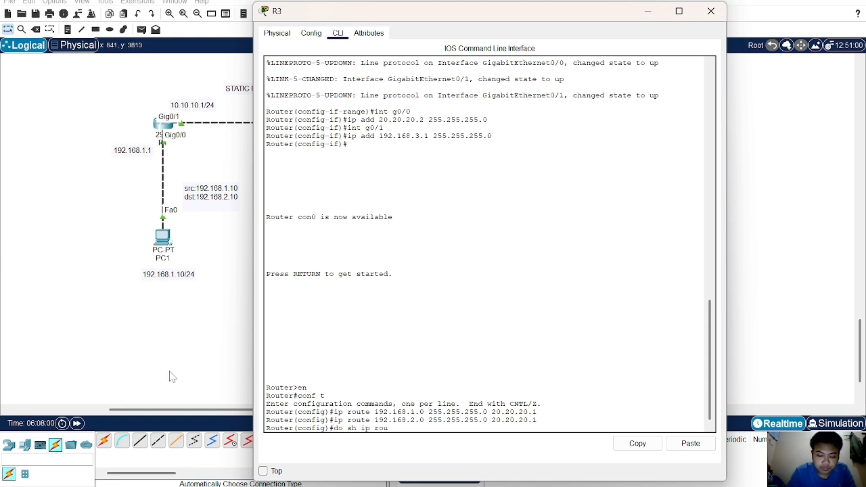
type("te")
key("Return")
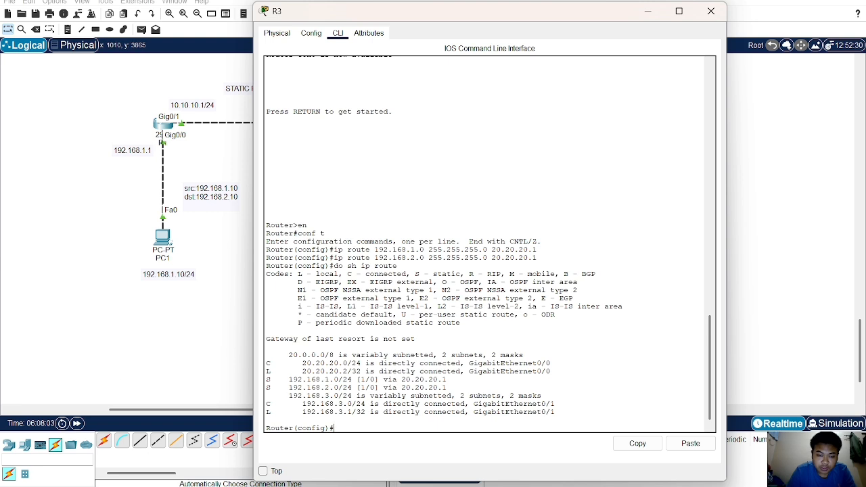
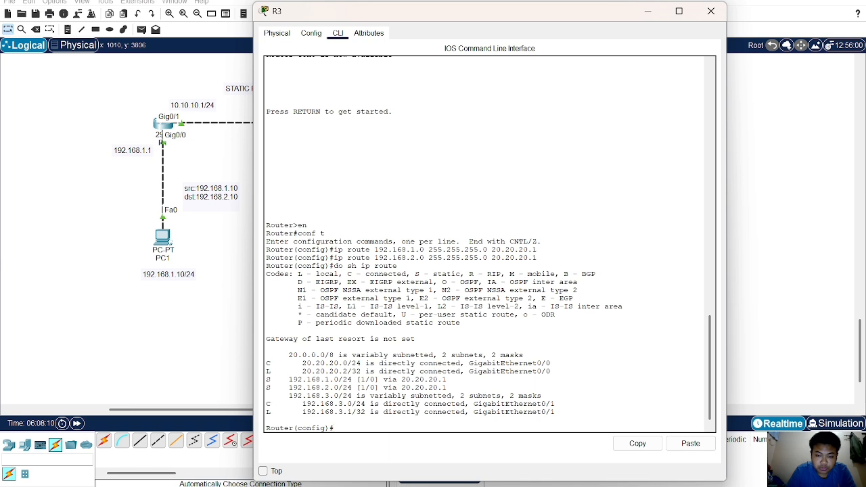
left_click(166, 358)
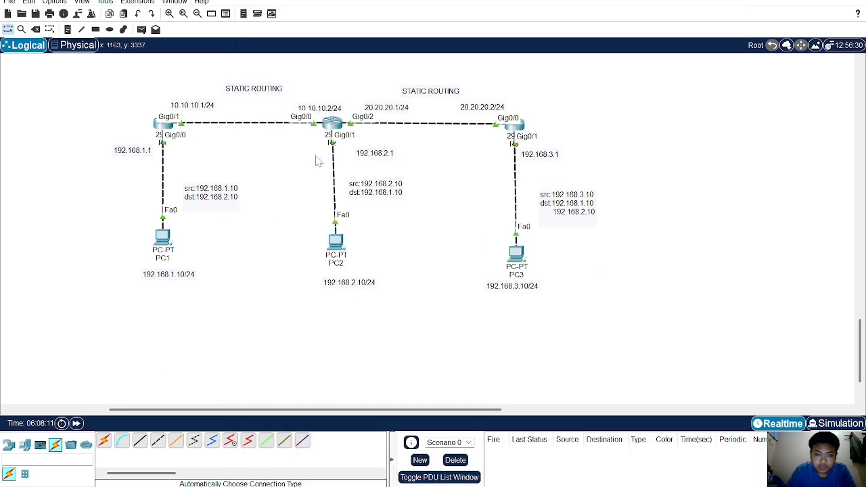
- Add a static route on R2 to network 192.168.3.0 with mask 255.255.255.0 through next hop 20.20.20.2
left_click(332, 121)
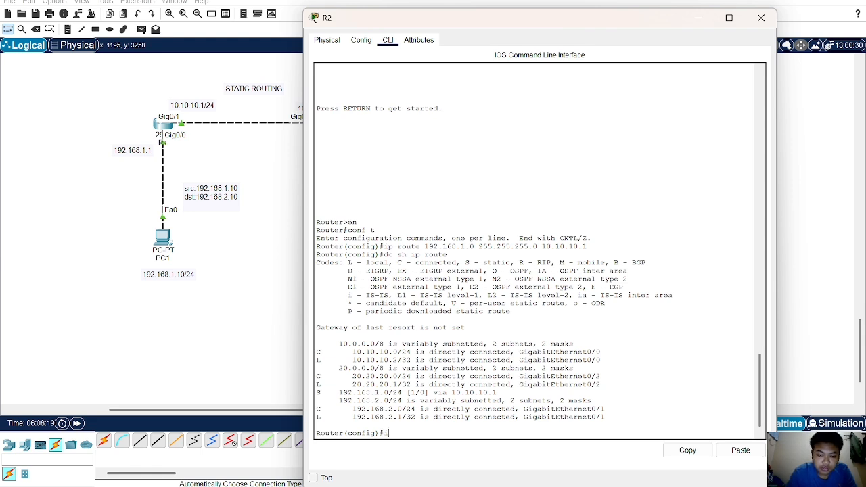
type("ip route")
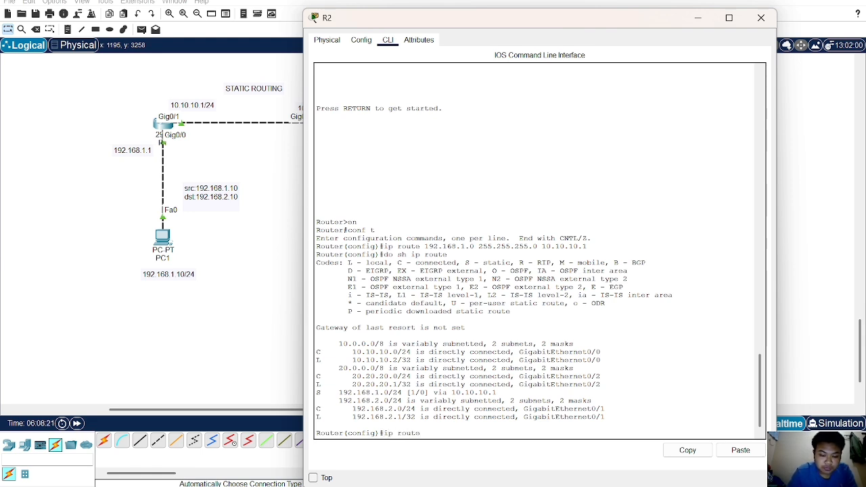
type(" 192.168.3.0")
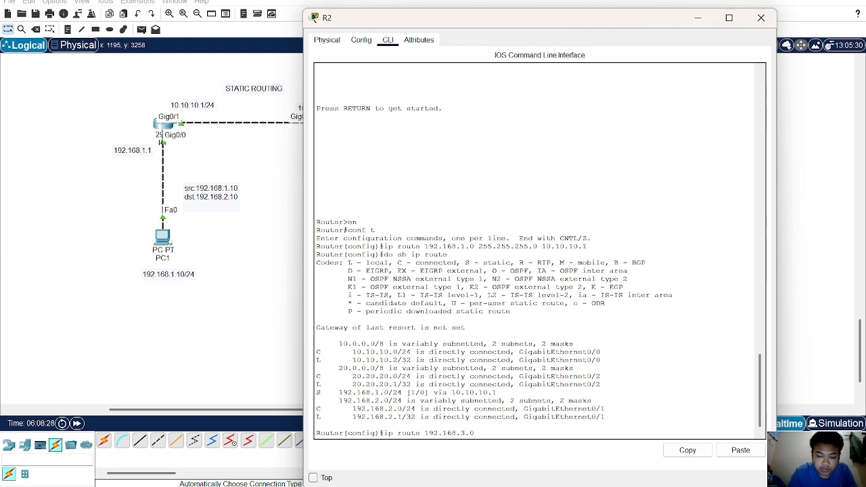
type(" 255.255.255.0 20.20.20.2")
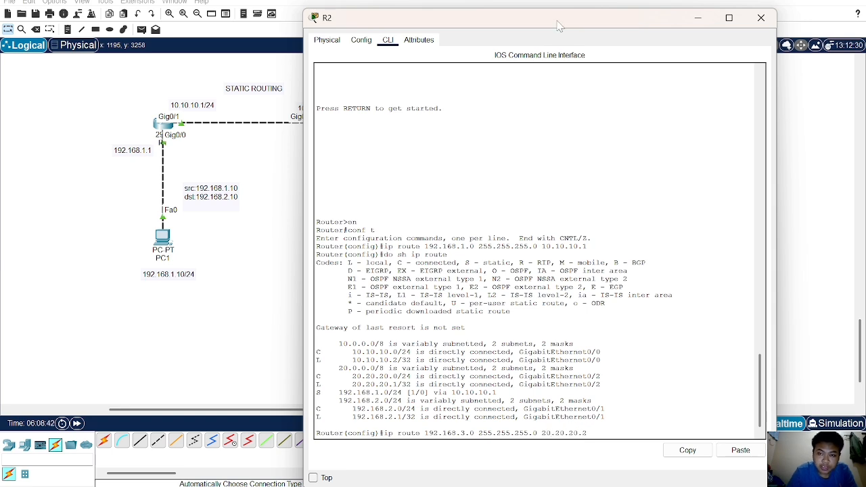
left_click_drag(560, 26, 463, 42)
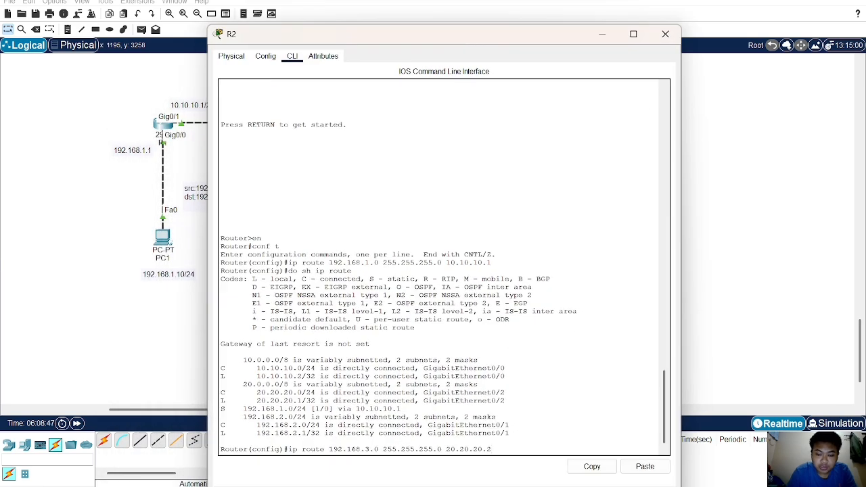
key("Return")
- Display R2's routing table with do sh ip route, examine its static route entries and return to the topology
type("do s")
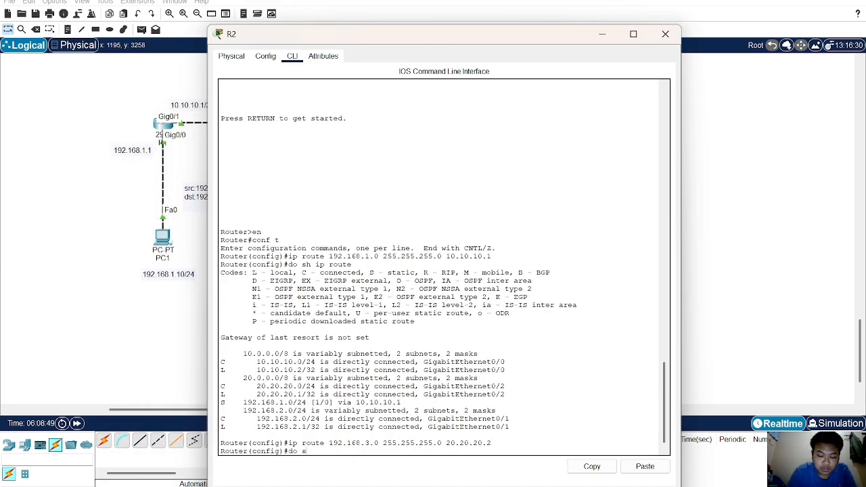
type("h ip route")
key("Return")
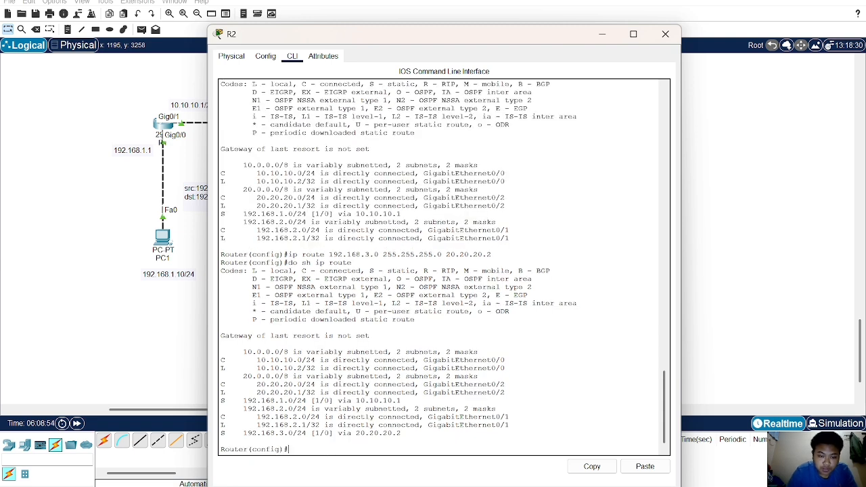
left_click_drag(402, 401, 248, 401)
left_click_drag(241, 433, 348, 433)
left_click(151, 334)
- Add a static route on R1 to network 192.168.3.0 with mask 255.255.255.0 through next hop 10.10.10.2 and return to the topology
left_click(163, 124)
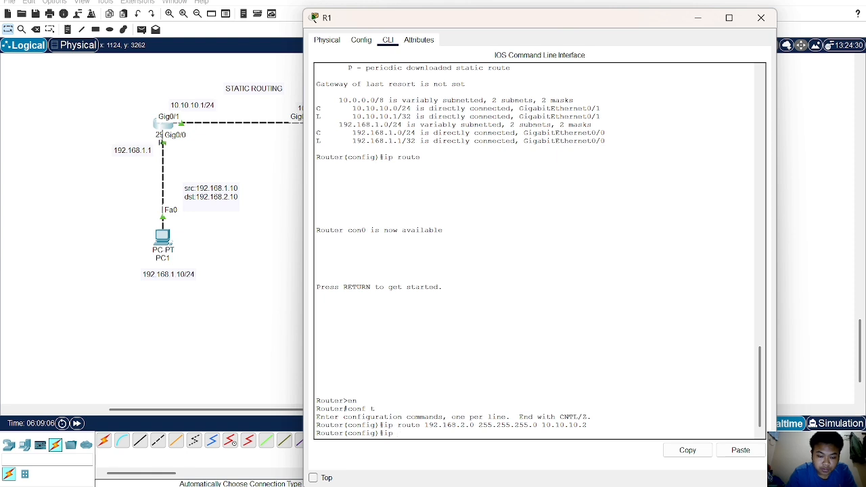
type("192")
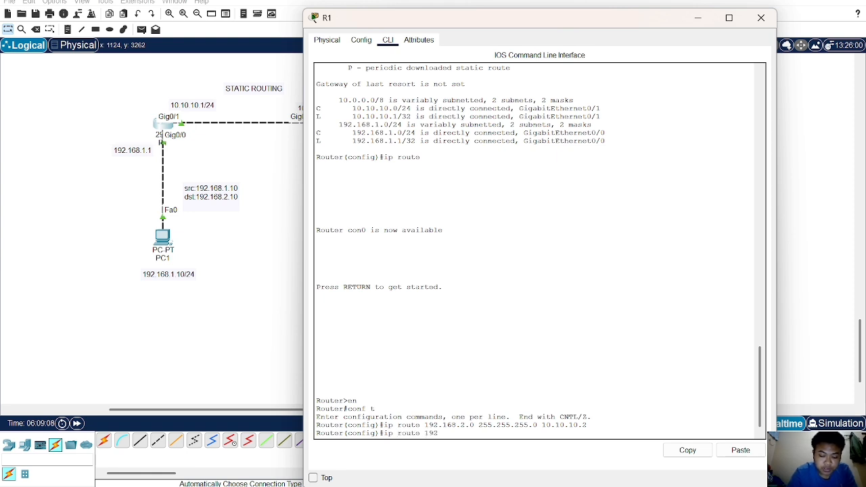
type(".168")
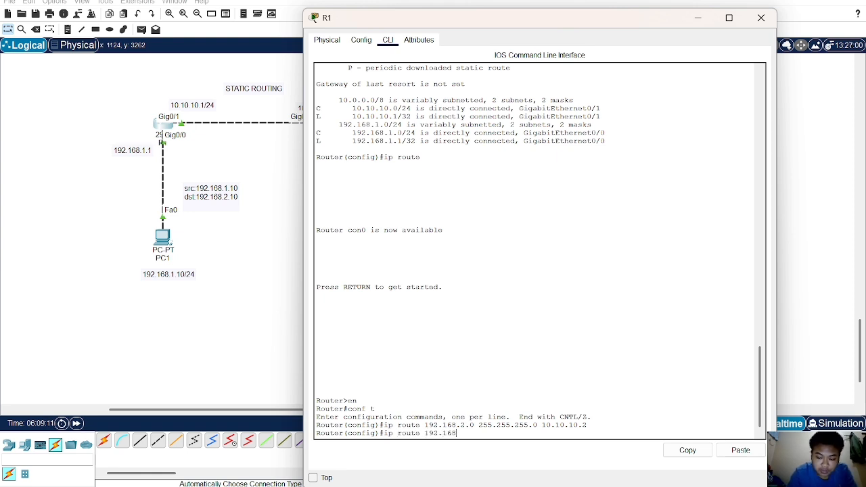
type(".3.0 2")
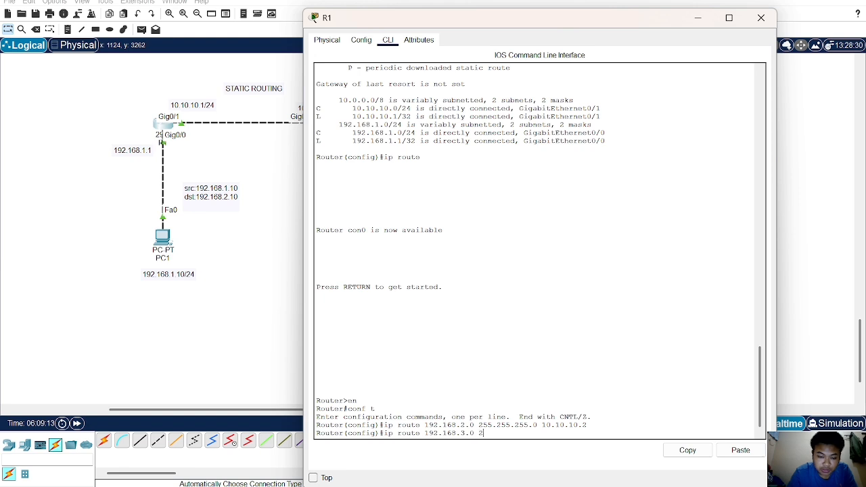
type("55.255.")
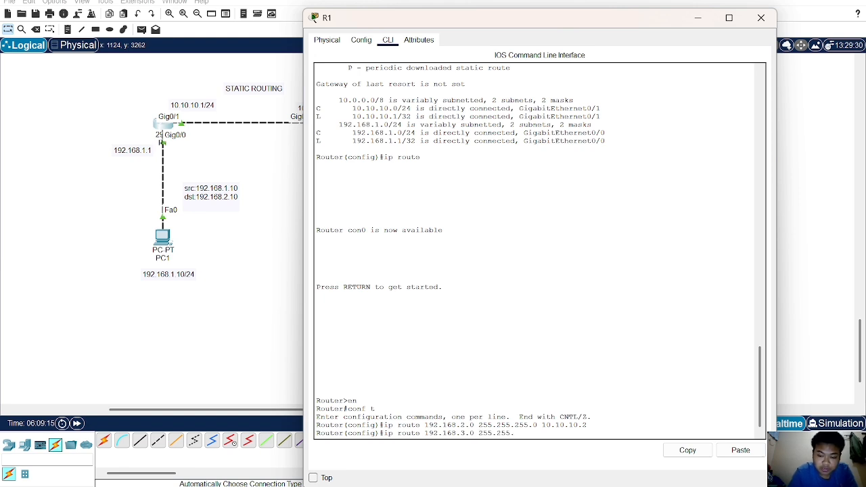
type("255.0")
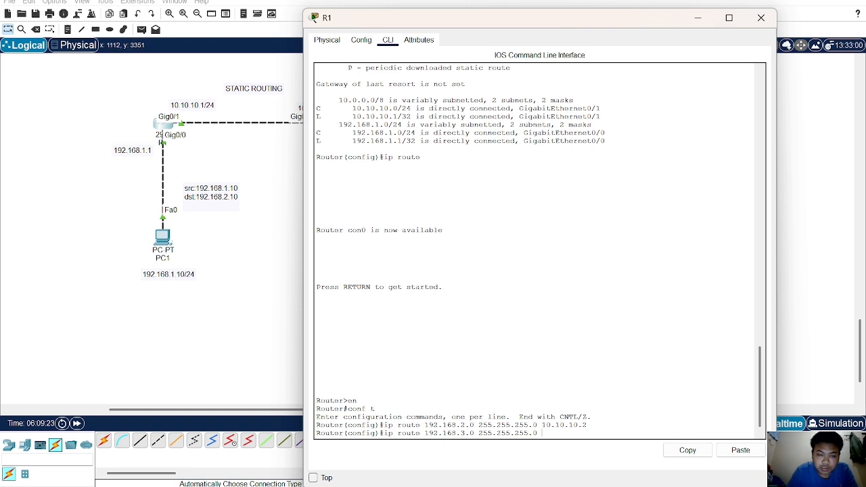
type("10.10")
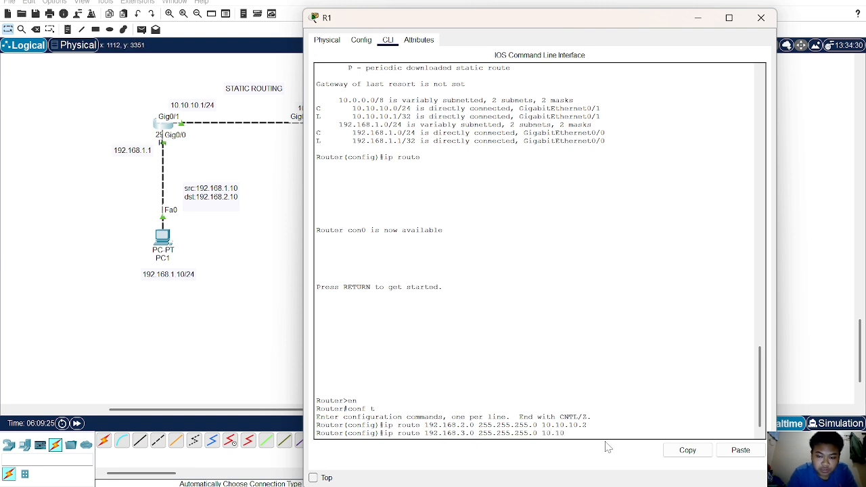
type(".10.2")
key("Return")
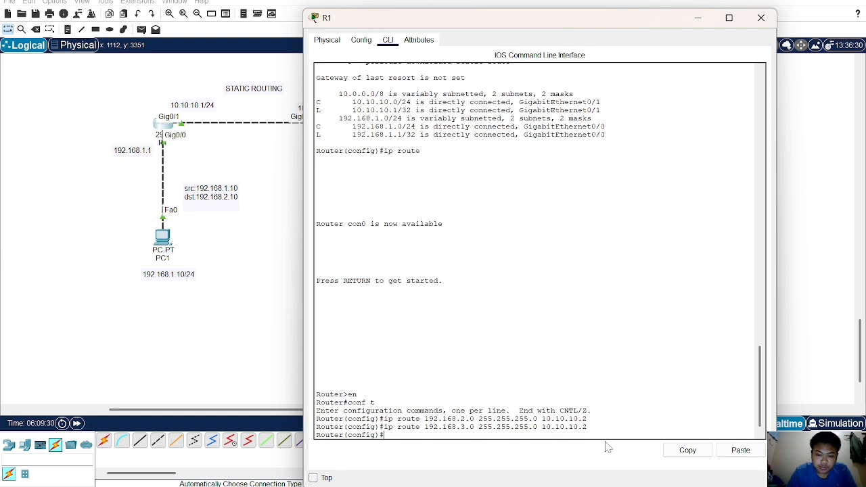
left_click(277, 342)
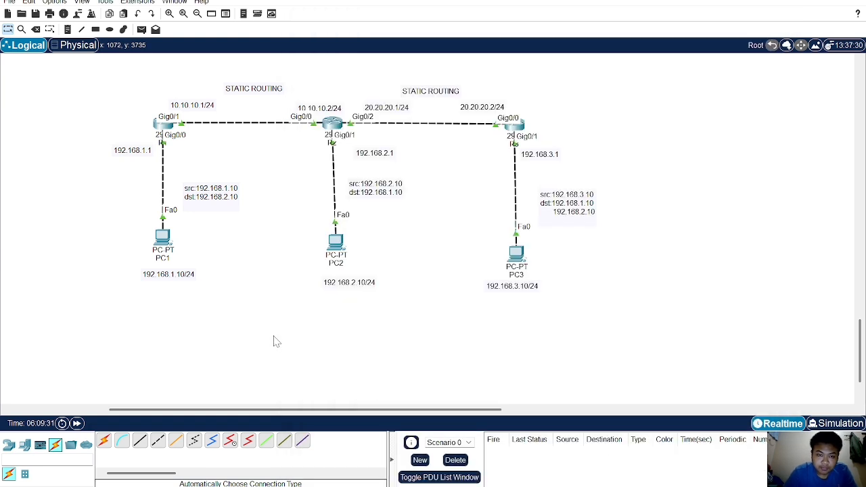
- Ping PC1 at 192.168.1.10 from PC3's command prompt
left_click(514, 262)
left_click(630, 73)
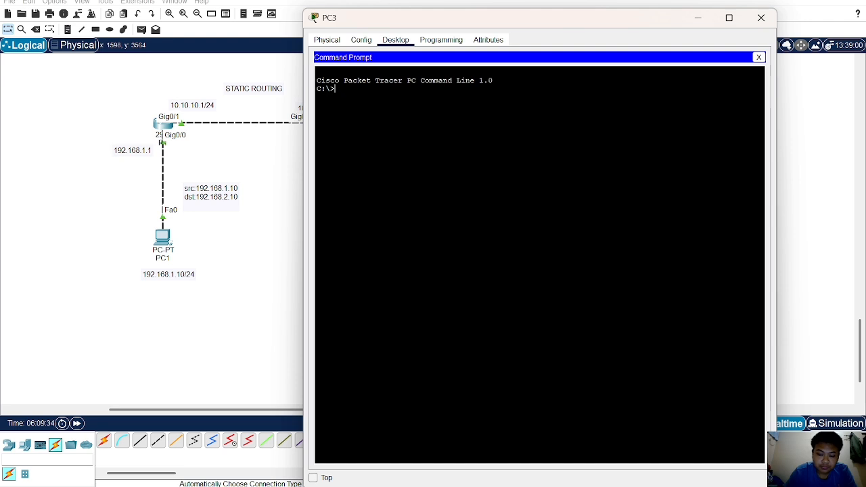
type("ping 19")
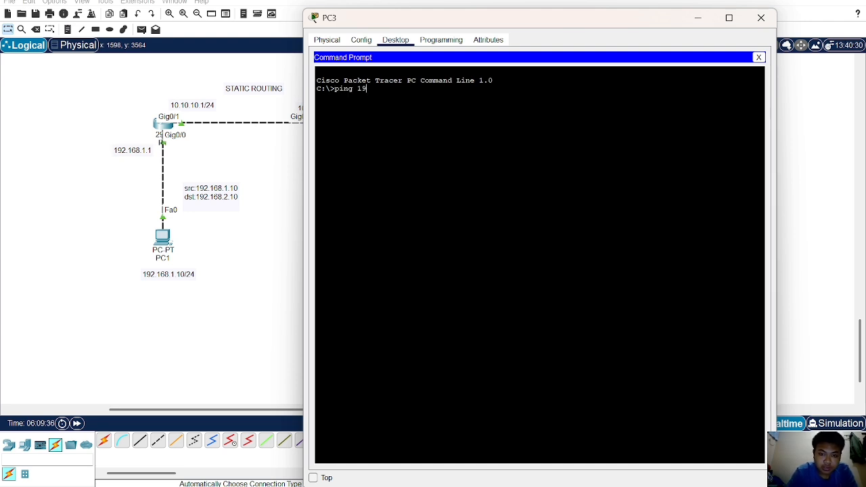
type("2.16")
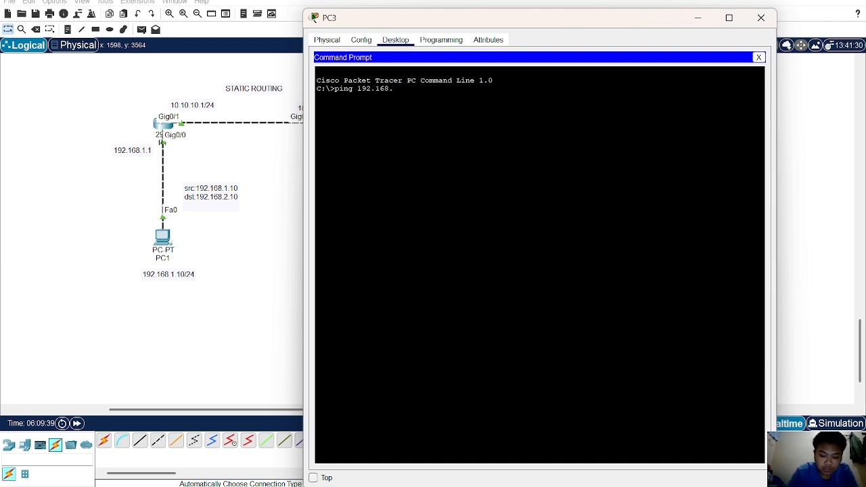
type("8.1.10")
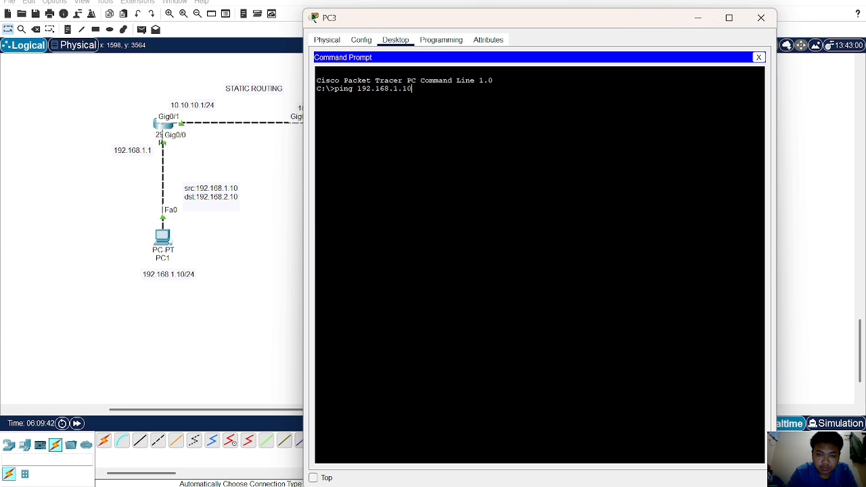
key("Return")
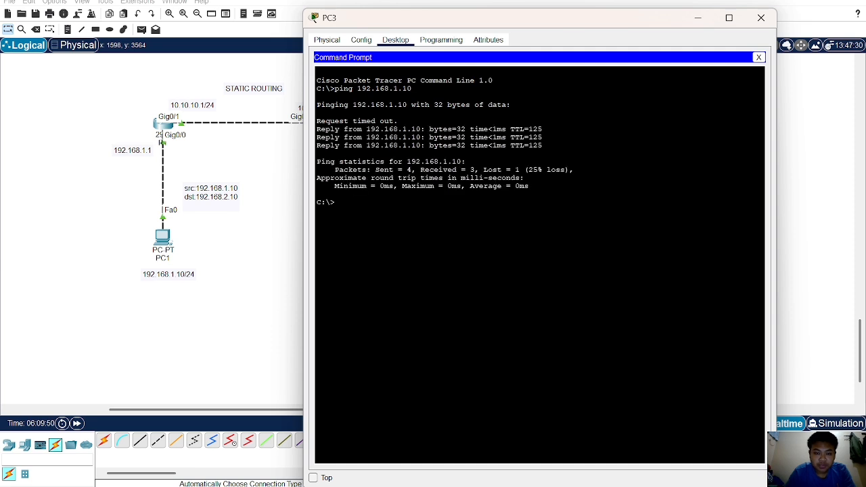
- Ping PC2 at 192.168.2.10 from PC3's command prompt and return to the topology
type("ping")
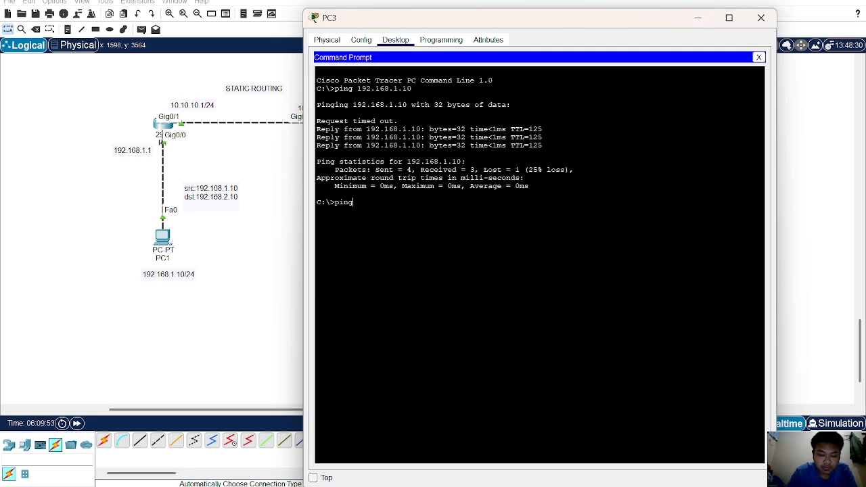
type(" 192.168")
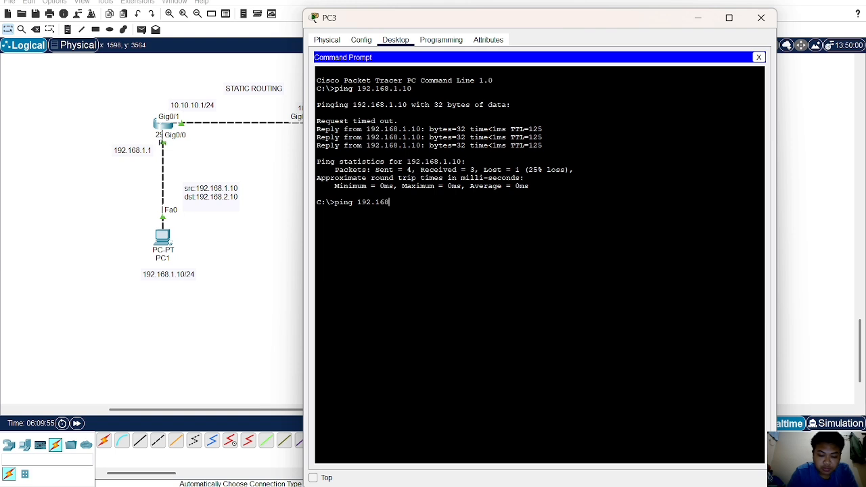
type(".2.10")
key("Return")
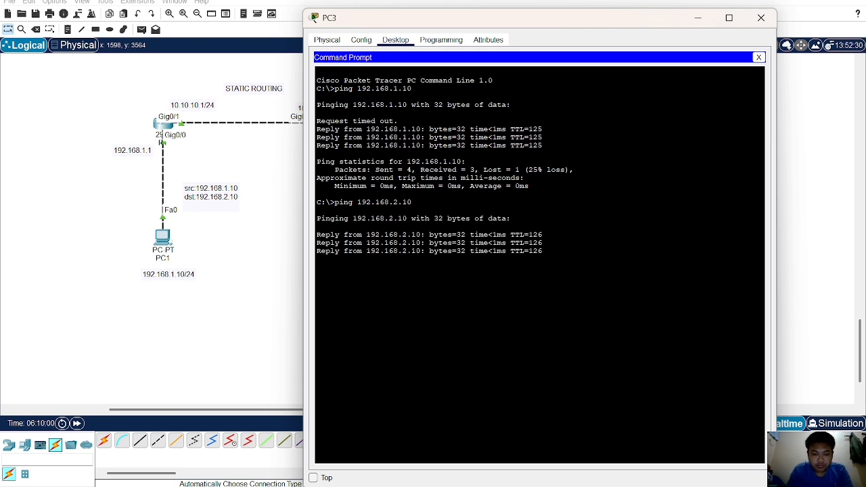
left_click(263, 305)
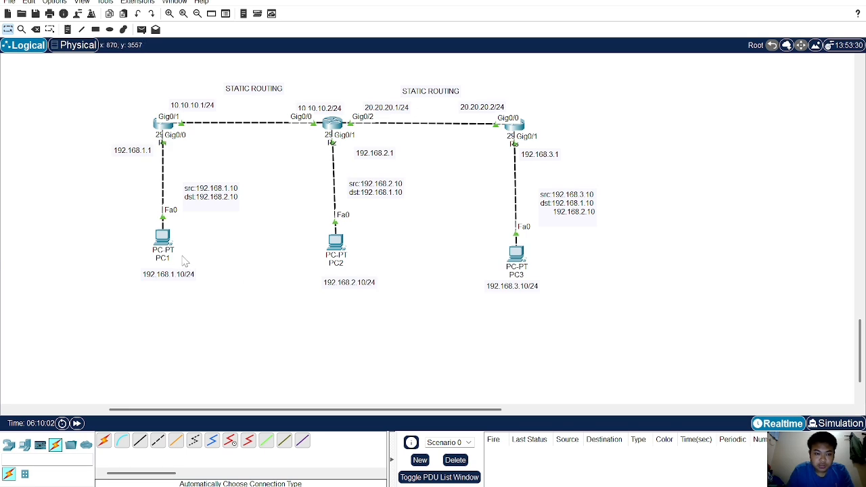
- Ping PC3 at 192.168.3.10 from PC1's command prompt and return to the topology
left_click(162, 236)
left_click(635, 159)
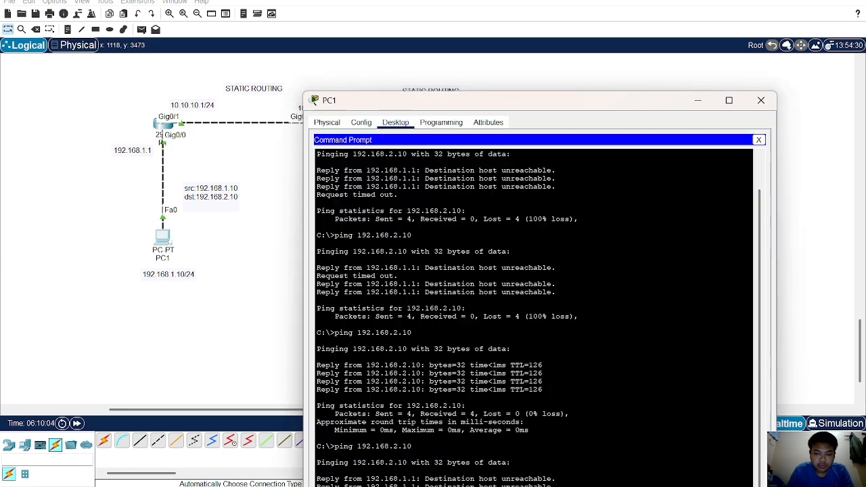
left_click_drag(492, 105, 500, 34)
type("pin")
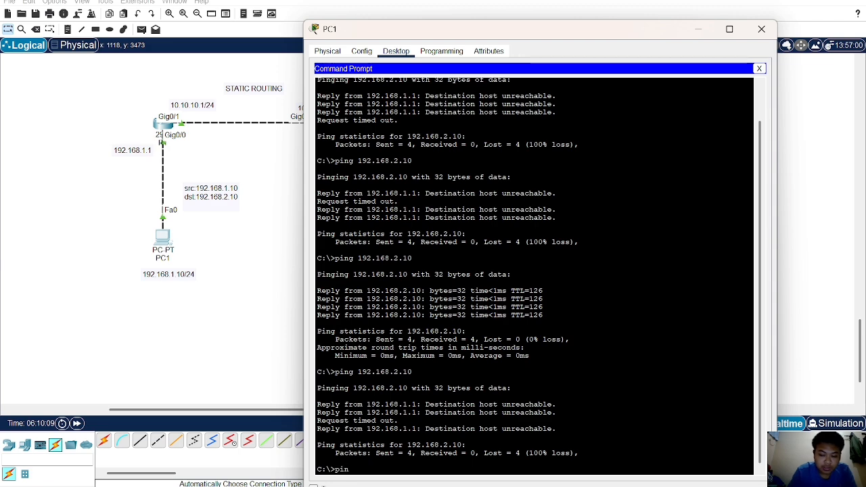
type("g 192.168.")
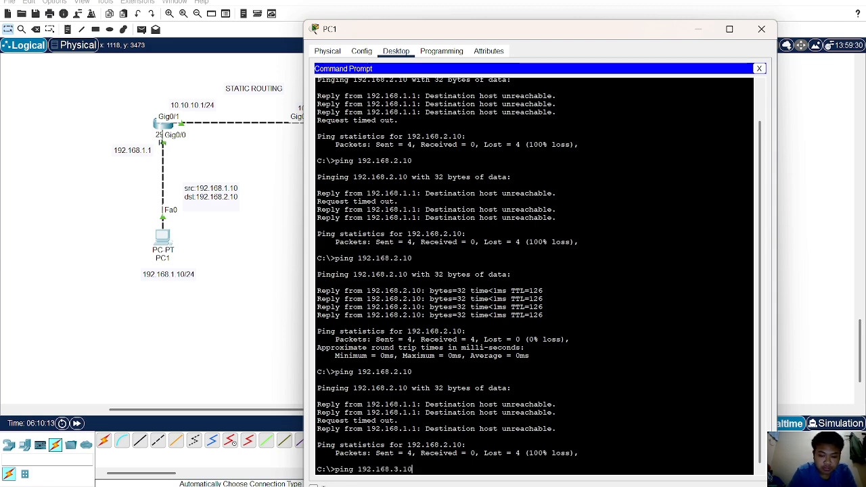
type("3.10")
key("Return")
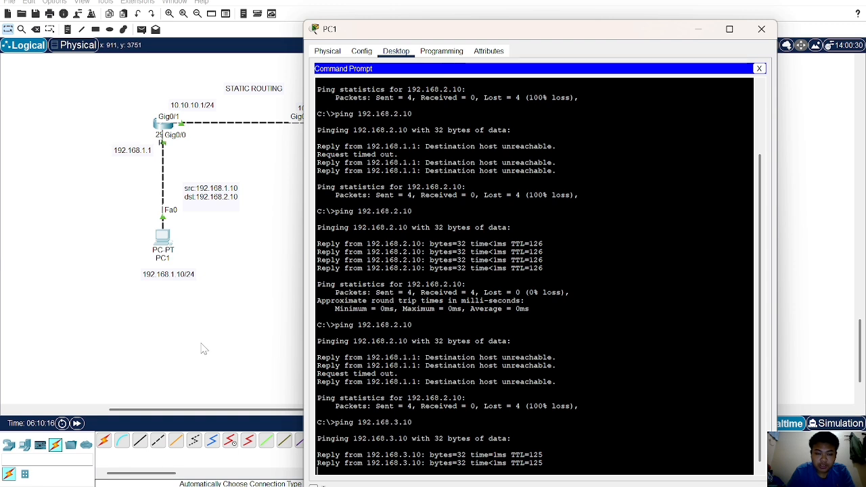
left_click(203, 348)
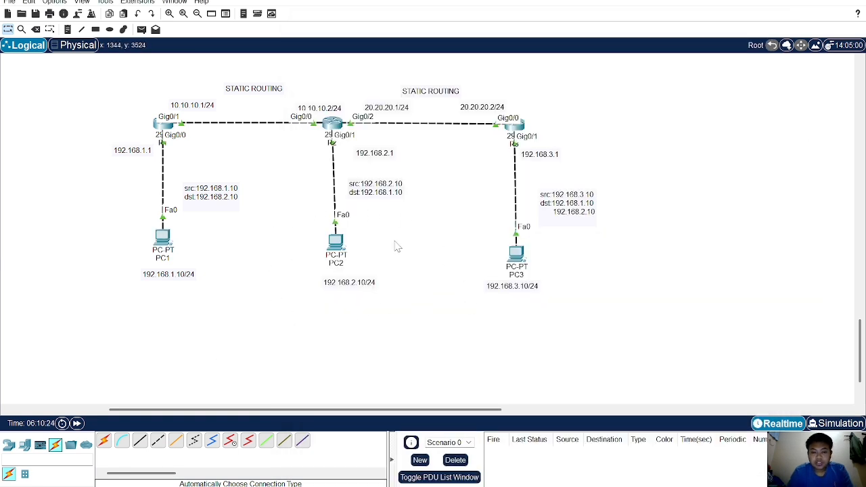
mouse_move(341, 260)
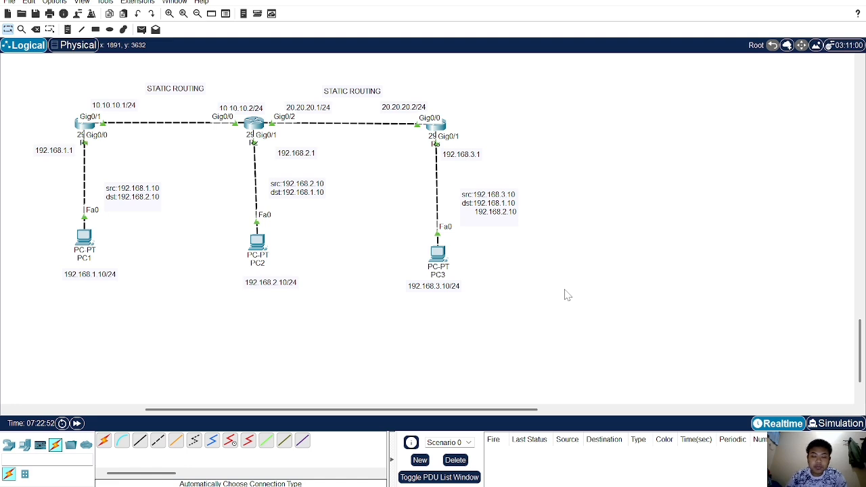
- Place a 2960-24TT switch in the empty workspace to the right of R3
left_click(25, 445)
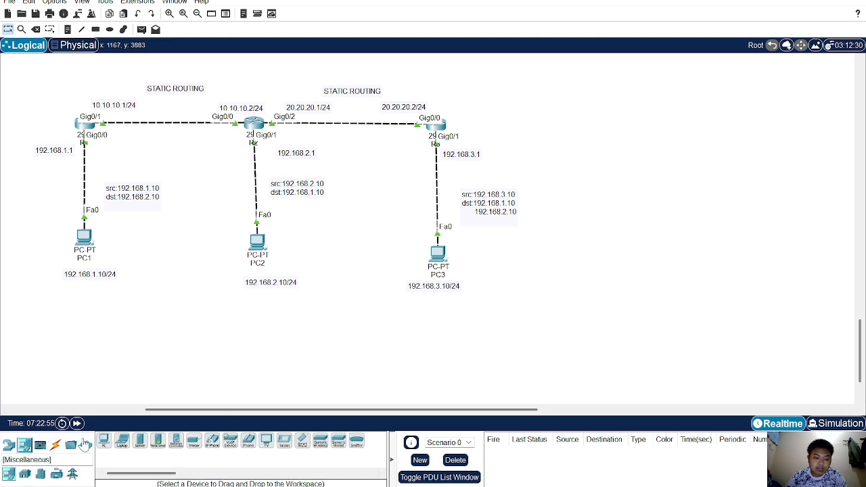
left_click(9, 444)
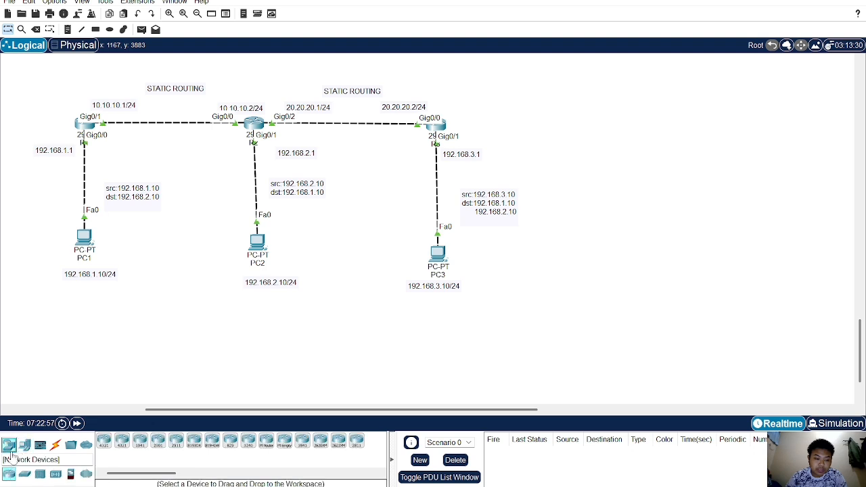
left_click(25, 474)
left_click(230, 440)
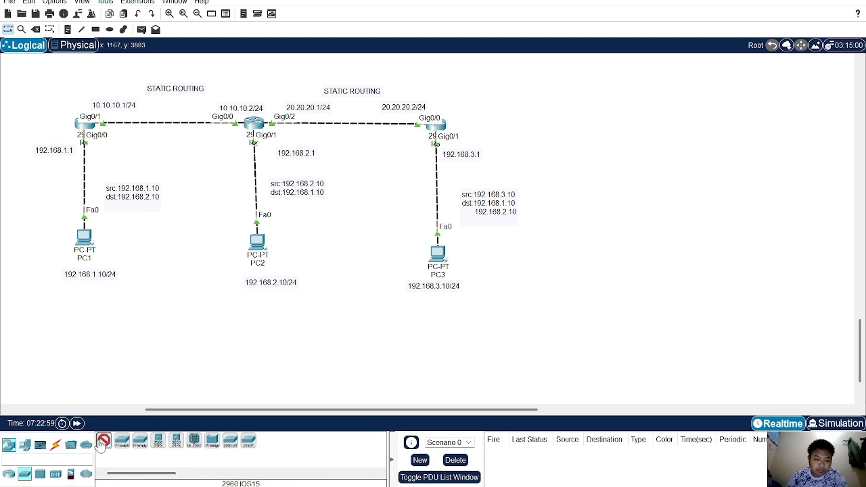
left_click(650, 139)
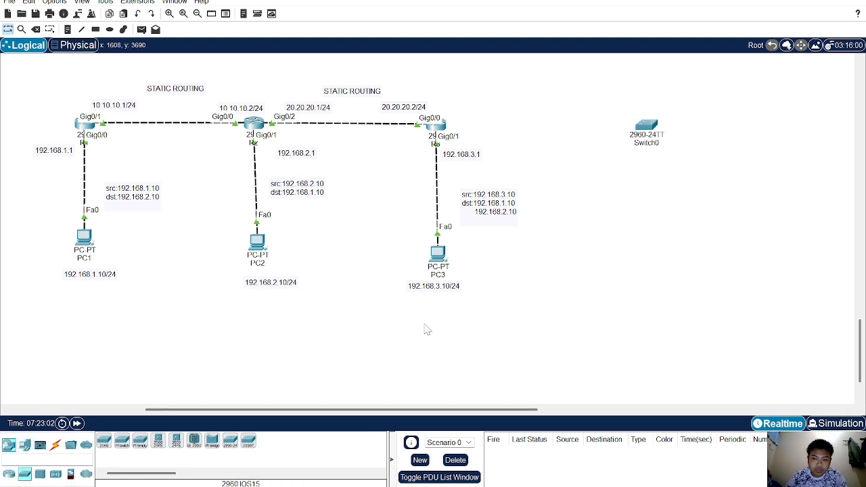
- Place four PCs around the new switch, two to its right and two below it
left_click(25, 445)
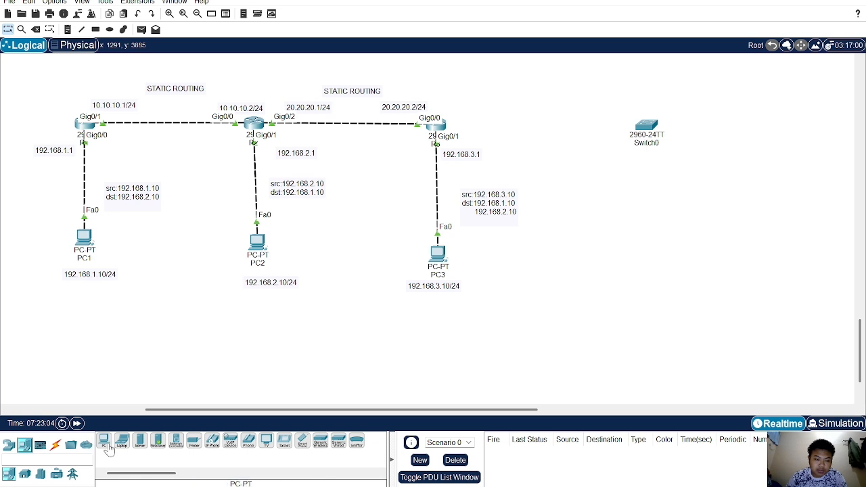
left_click(745, 74)
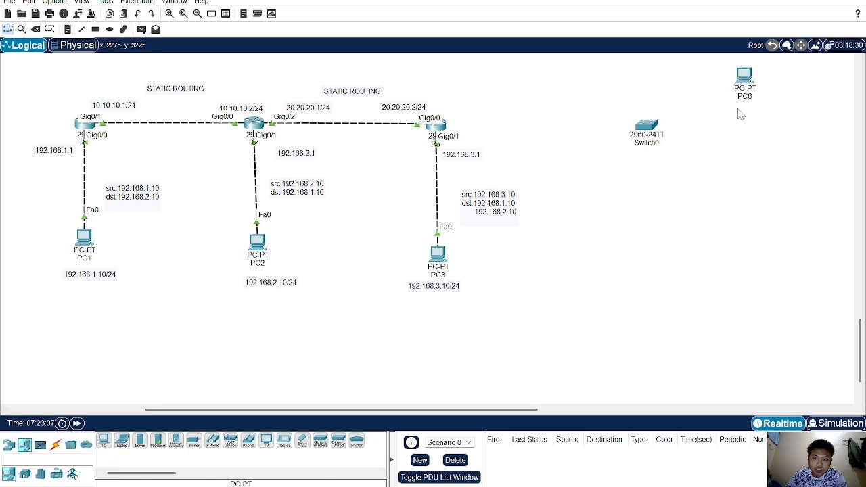
left_click(104, 441)
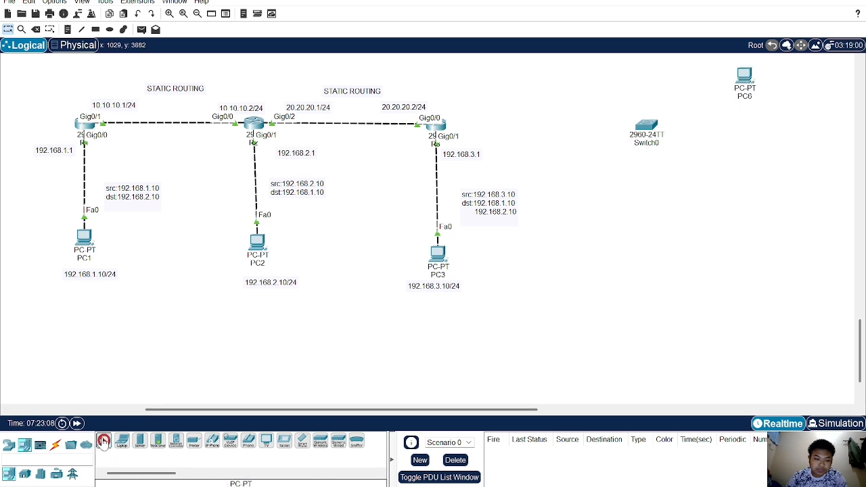
left_click(743, 136)
left_click(655, 203)
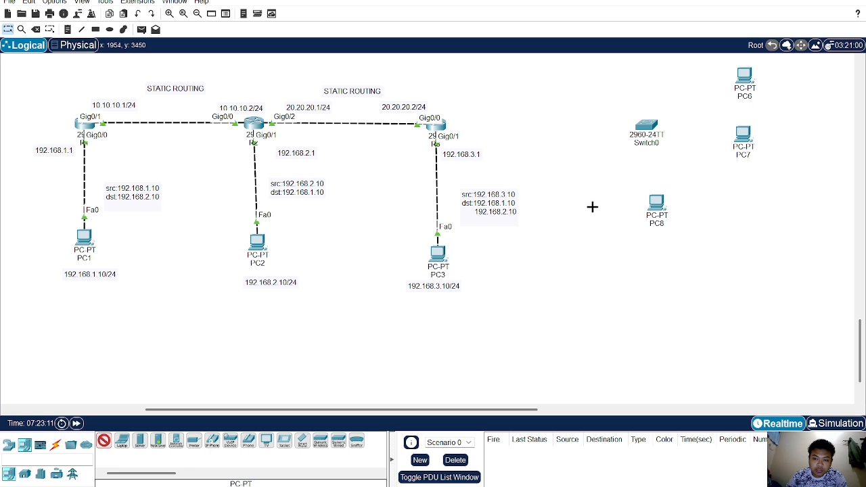
left_click(590, 205)
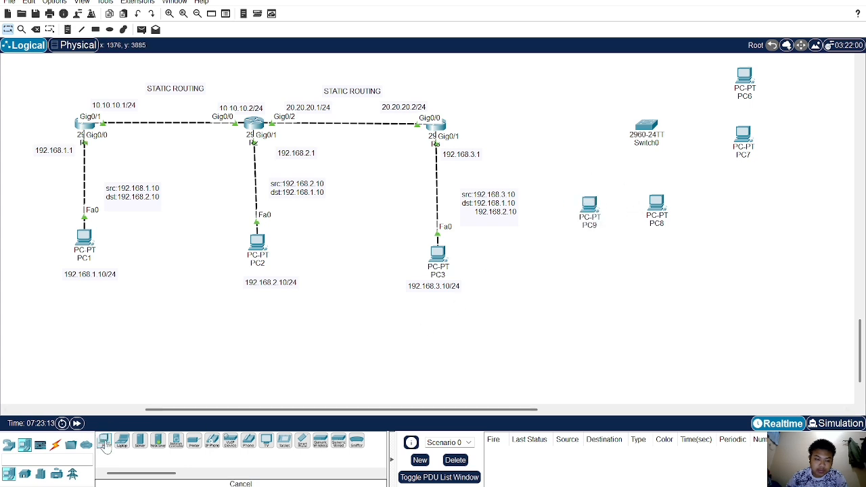
left_click(104, 442)
- Cable router R3 to Switch0 using the automatically chosen connection type
left_click(56, 446)
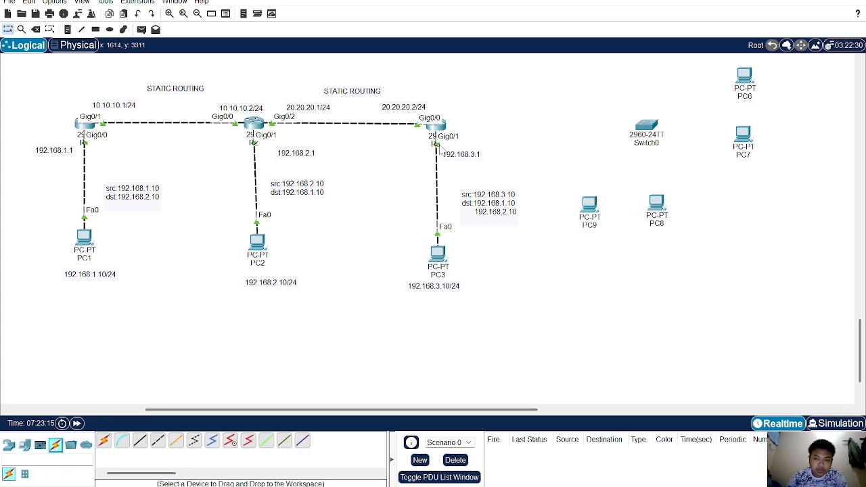
left_click(104, 441)
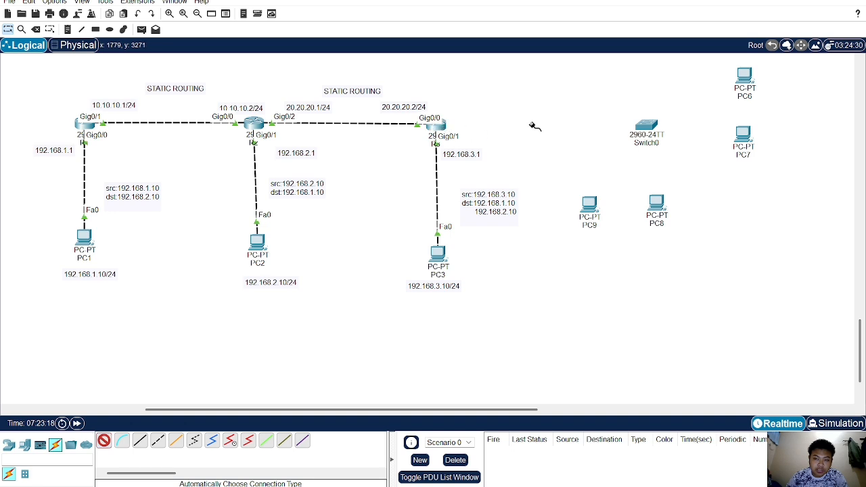
left_click(643, 124)
- Cable Switch0 to PC6, PC7, PC8 and PC9 in turn using the automatic connection type
left_click(649, 125)
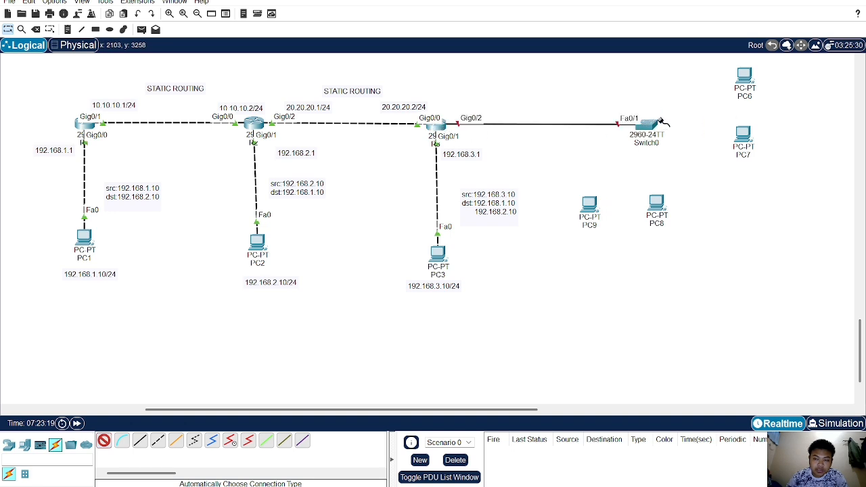
left_click(746, 73)
left_click(656, 128)
left_click(745, 135)
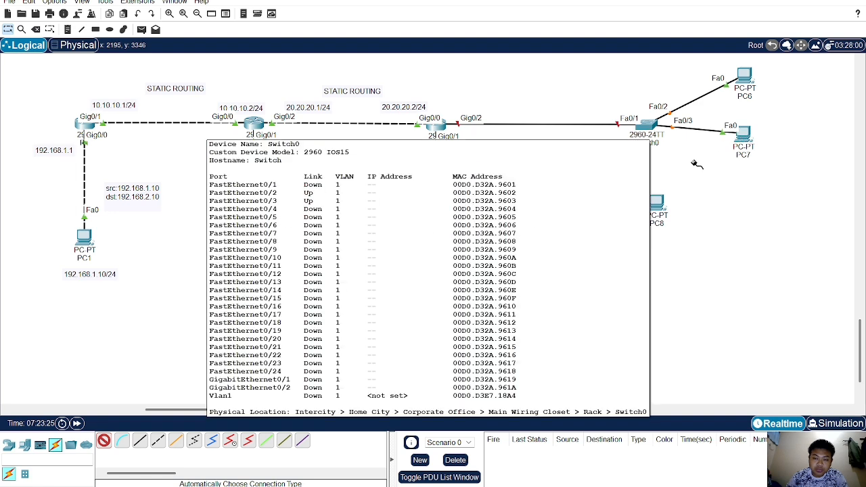
left_click(649, 131)
left_click(660, 207)
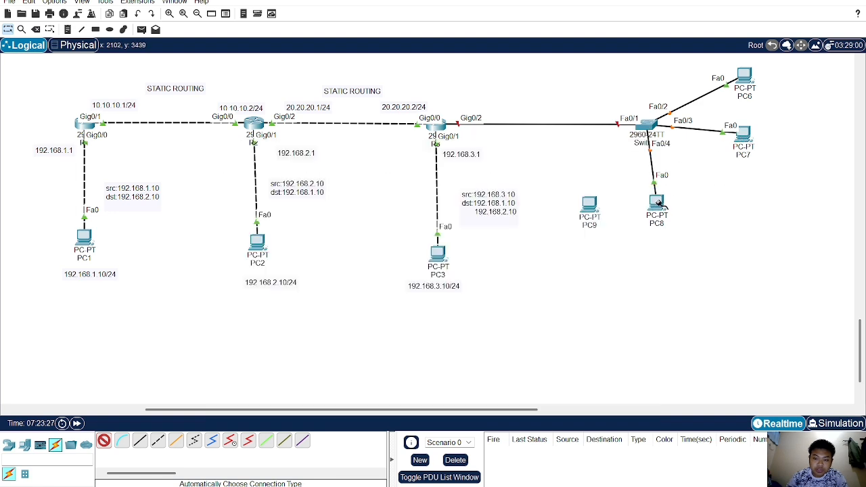
left_click(638, 128)
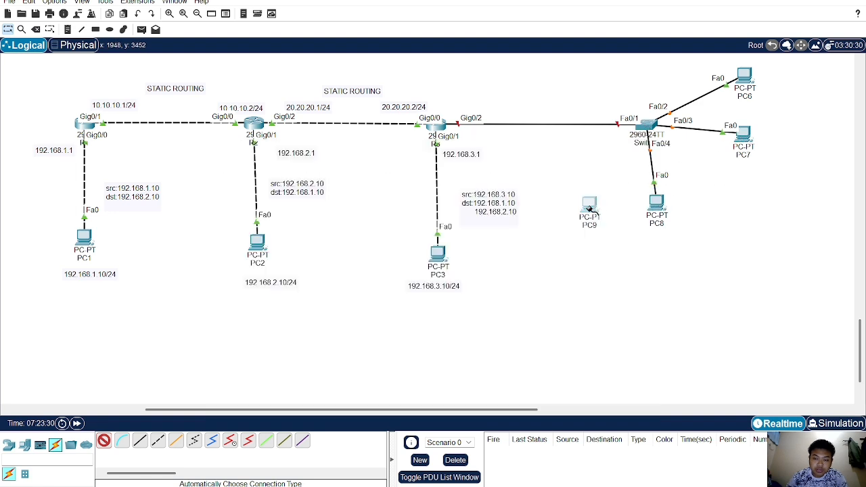
left_click(590, 202)
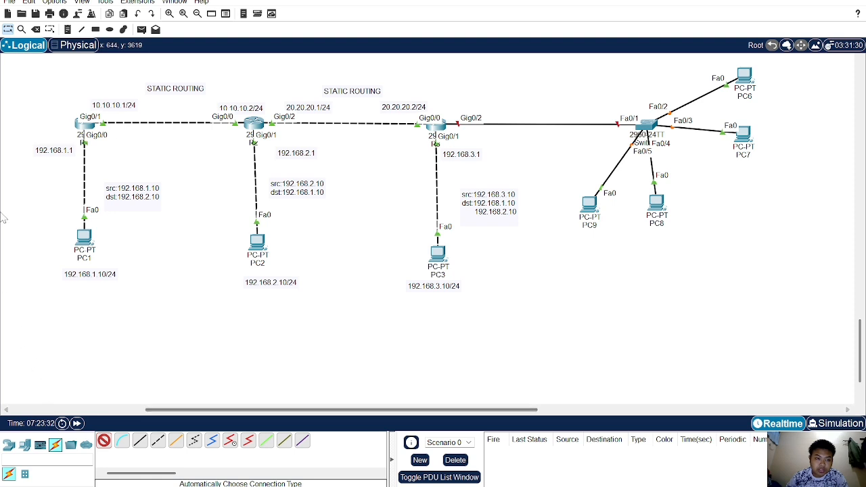
left_click(9, 445)
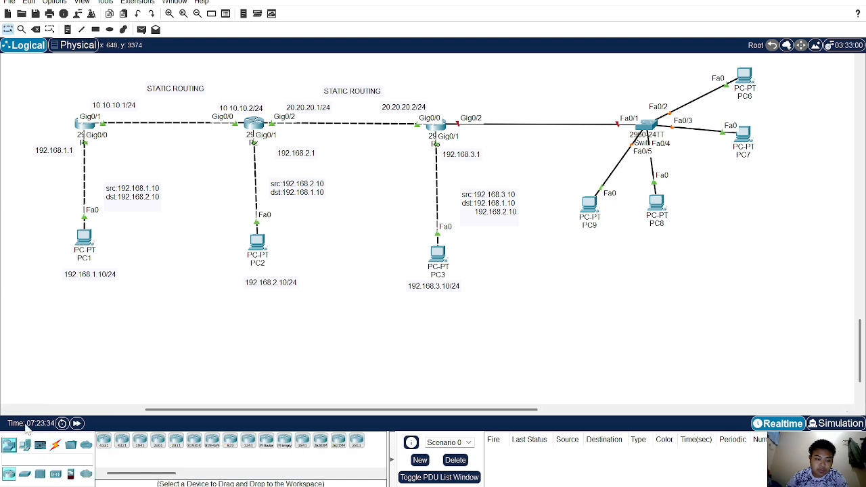
- Draw two unfilled outlined rectangles, one around PC8 and PC9 and one around PC6 and PC7
left_click(95, 29)
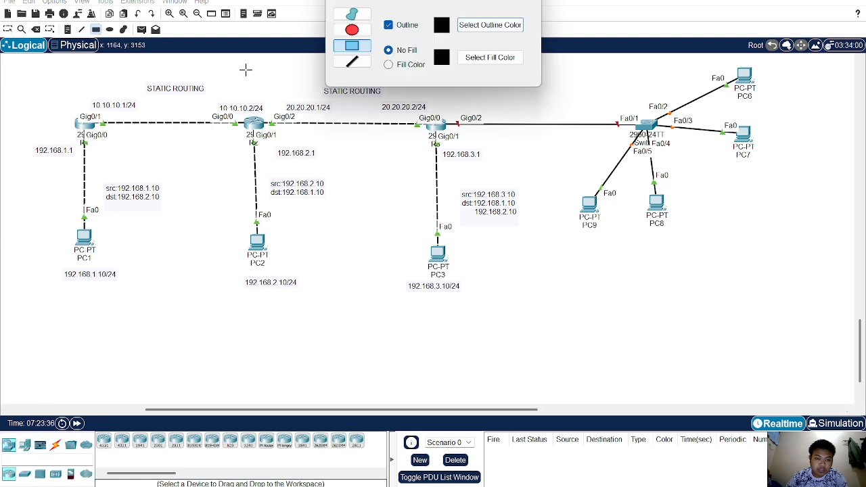
mouse_move(552, 166)
left_mouse_down()
mouse_move(710, 305)
mouse_move(711, 296)
left_mouse_up()
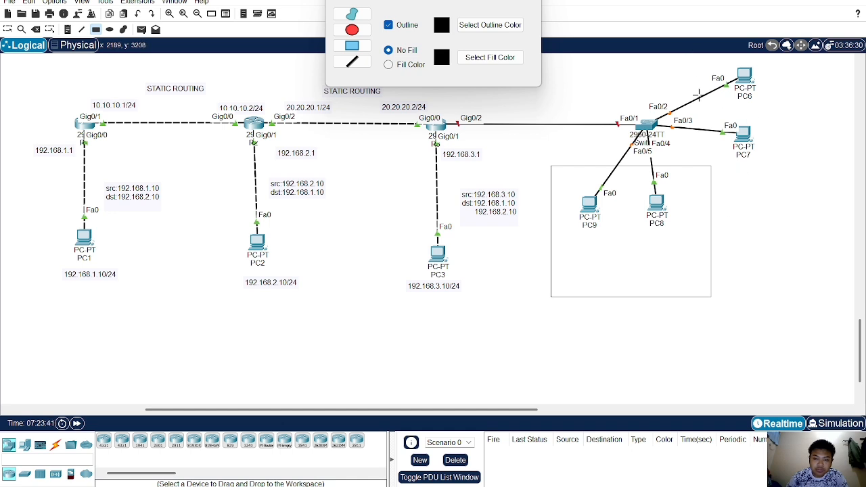
left_click_drag(705, 58, 845, 182)
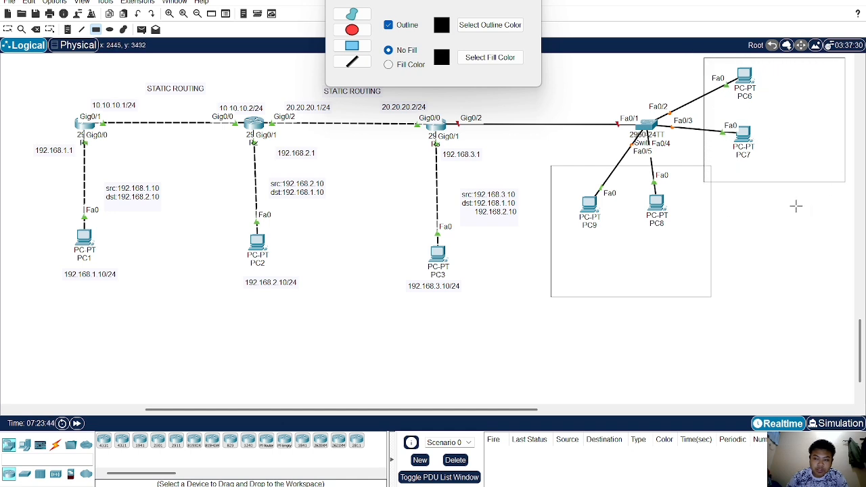
left_click(532, 2)
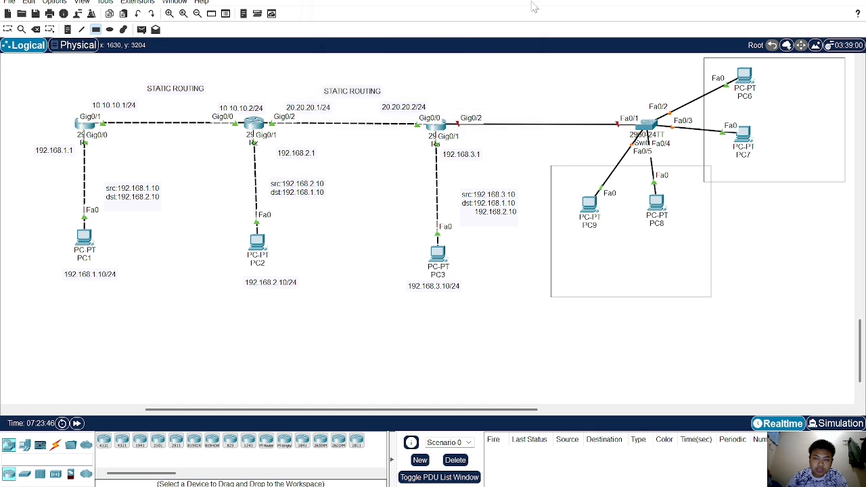
- Add a note reading "VLAN 20 ->172.168.2.1/24" below PC8 and PC9 inside their rectangle
left_click(68, 29)
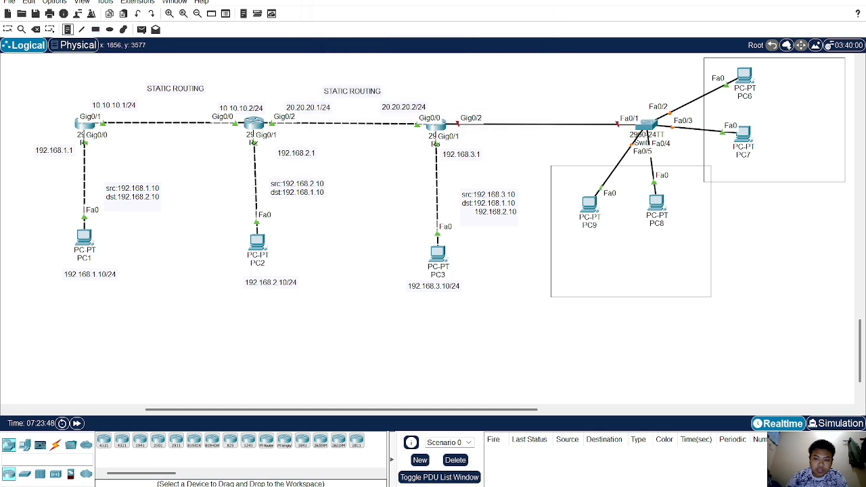
left_click(570, 249)
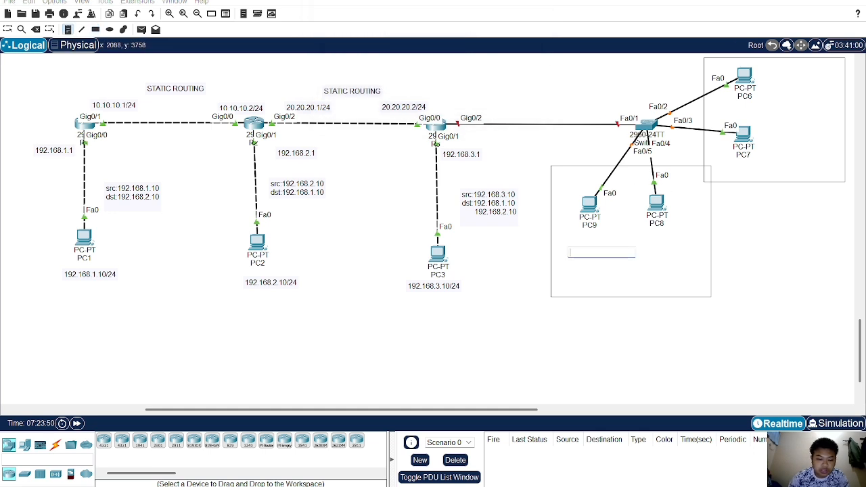
type("VLAN")
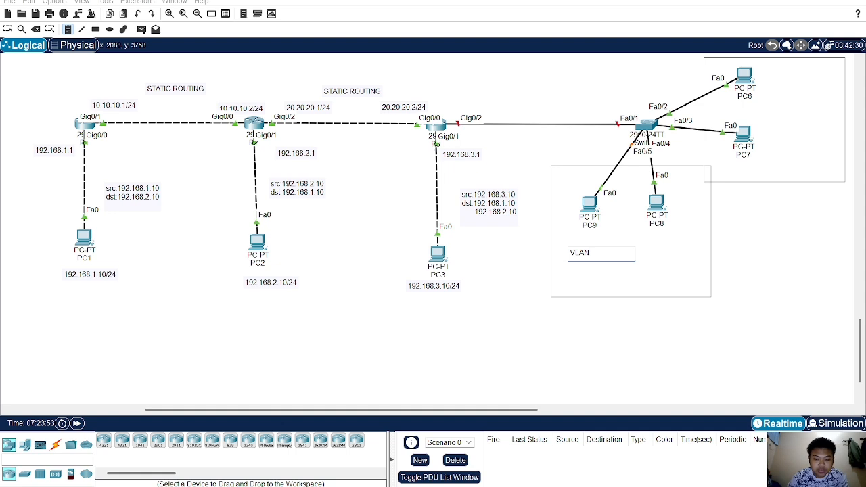
type("20")
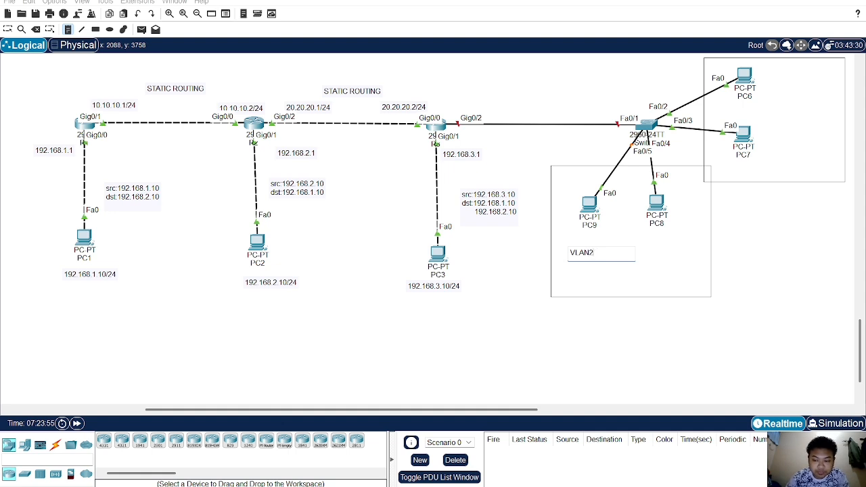
key("BackSpace")
type("20 ->")
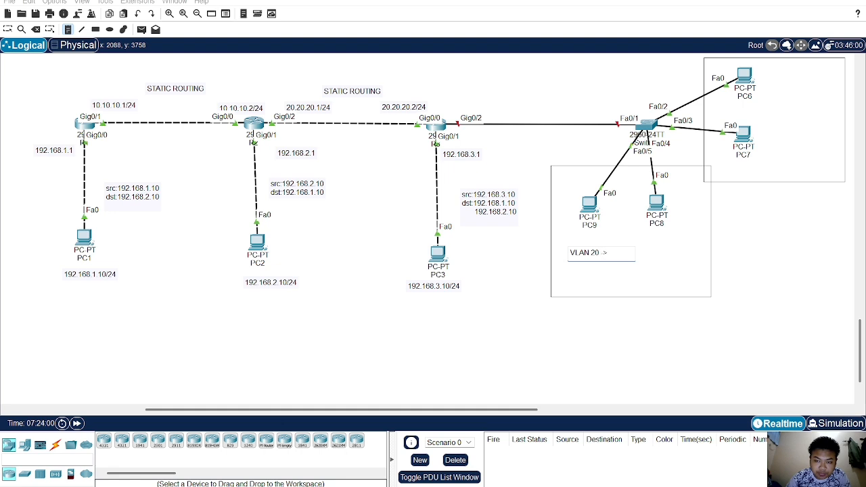
type("172.1")
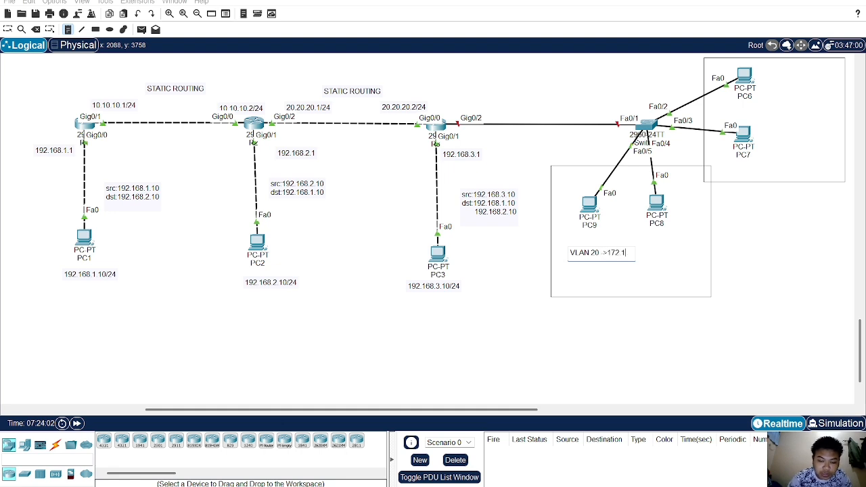
type("68.2")
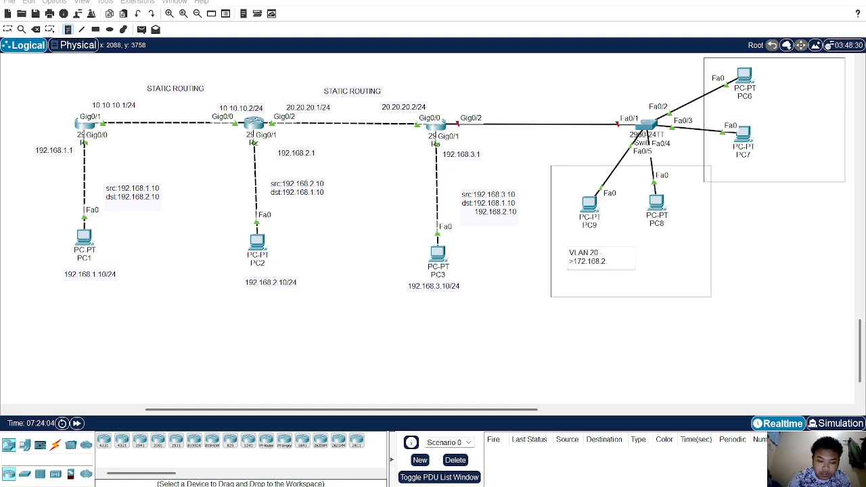
type(".1/24")
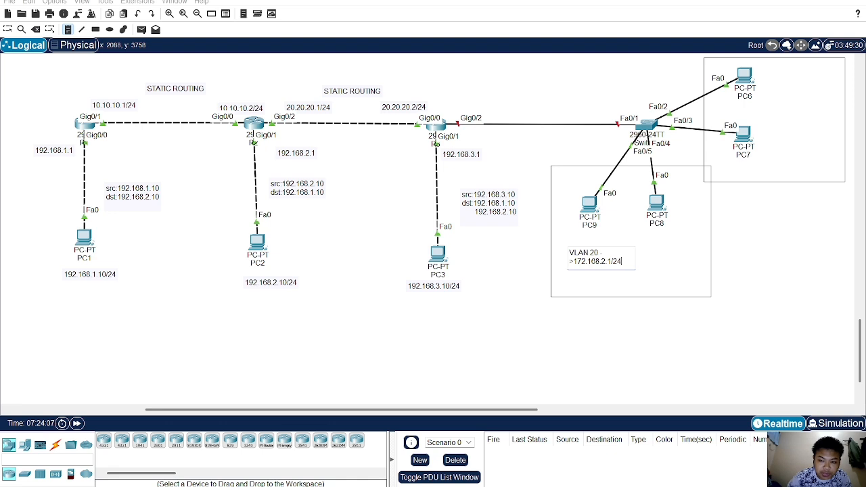
- Add a note reading "VLAN 10 ->172.168.1.1/24" below PC7 and move it up slightly to fit inside the rectangle
left_click(748, 175)
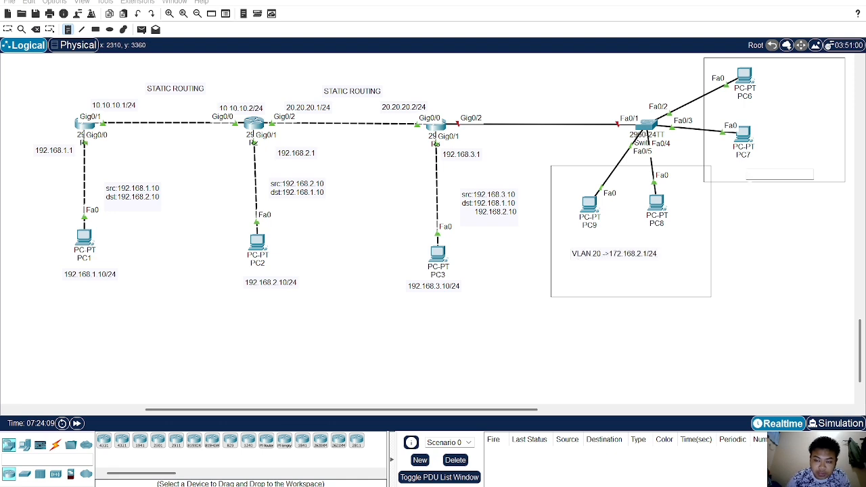
type("VLAN 1")
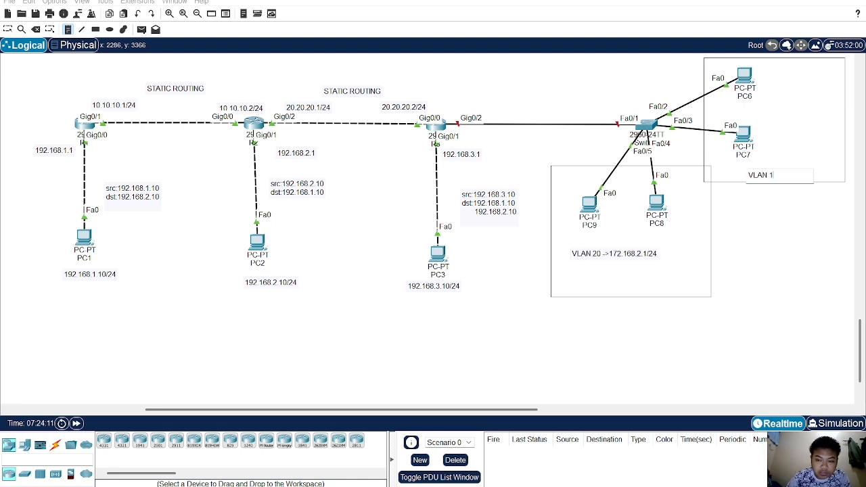
type("0 -")
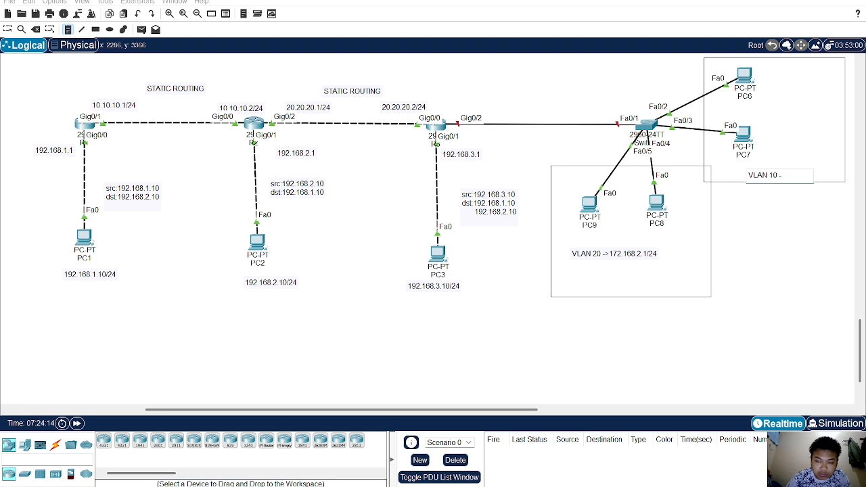
type(">172.1")
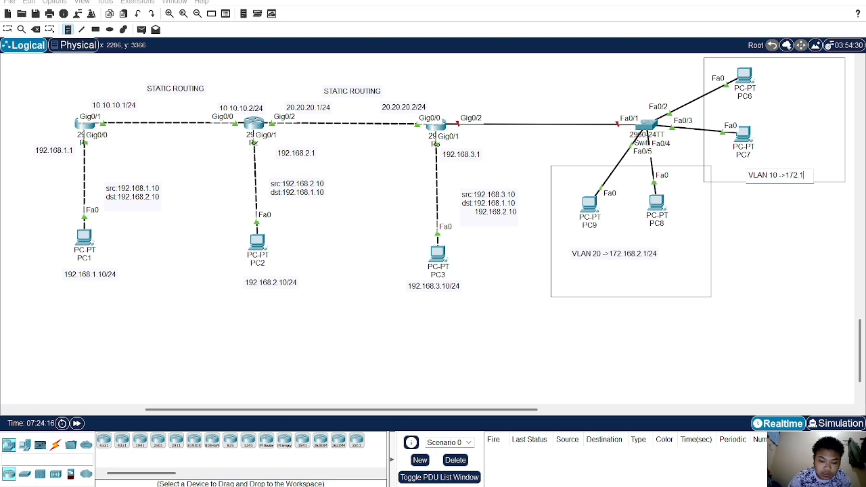
type("68.1")
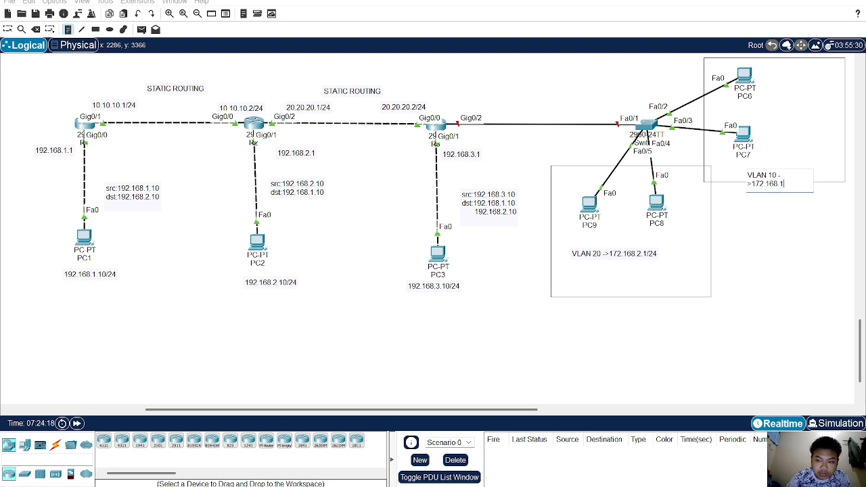
type(".1")
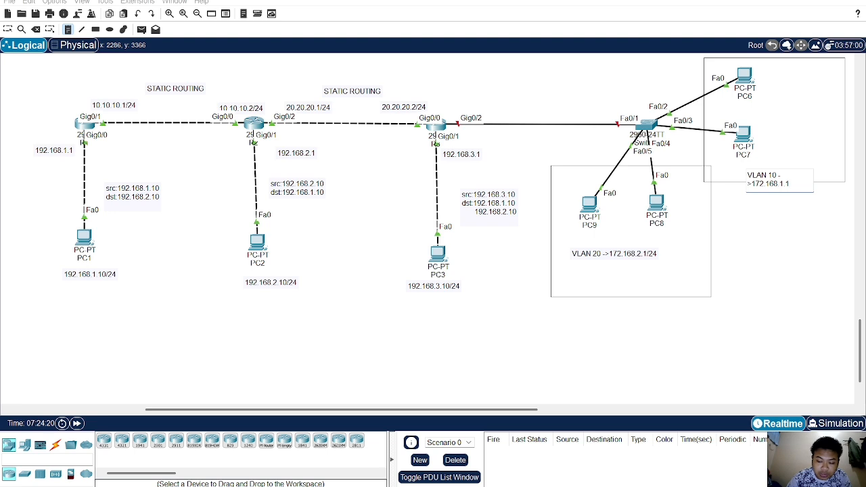
type("/24")
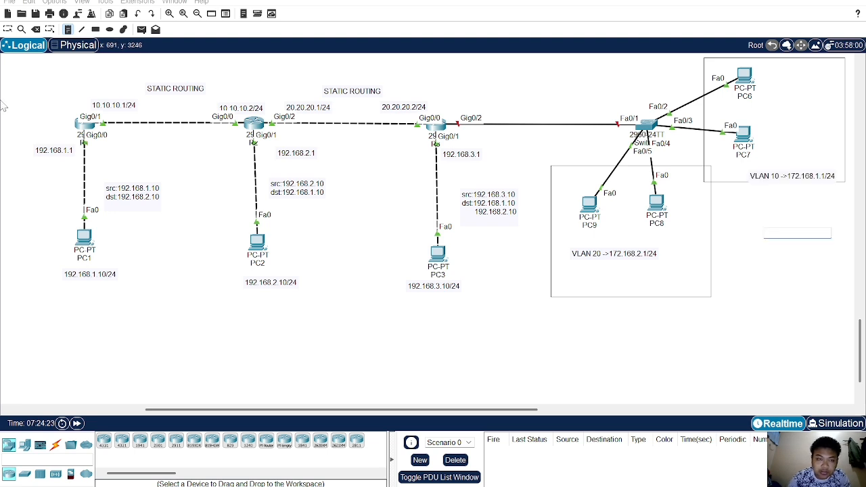
left_click(7, 29)
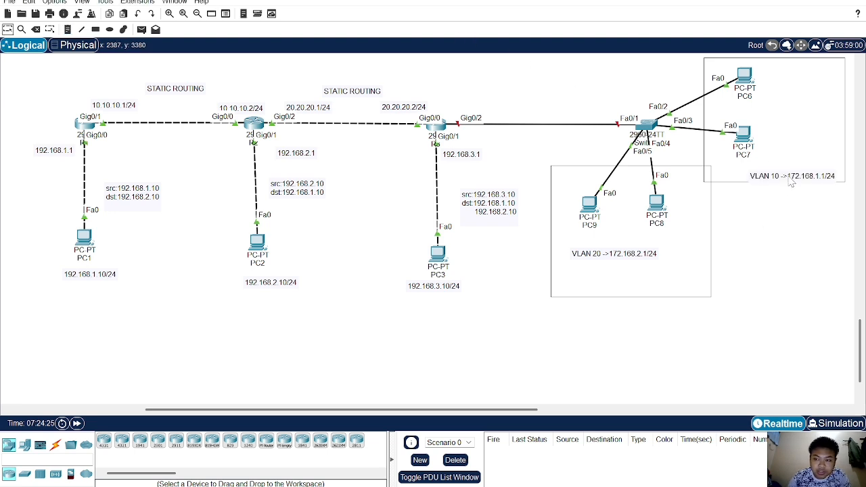
left_click_drag(792, 177, 792, 166)
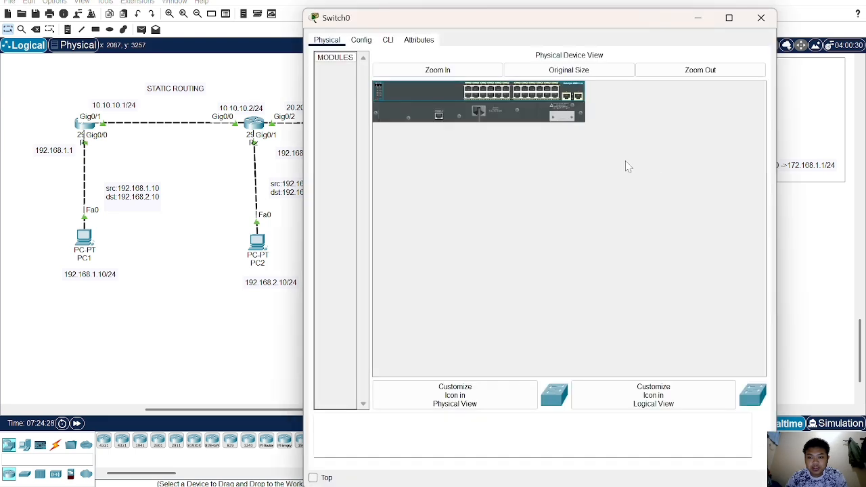
- Open Switch0's command line and enter global configuration mode with en and conf t
left_click(652, 124)
left_click(387, 40)
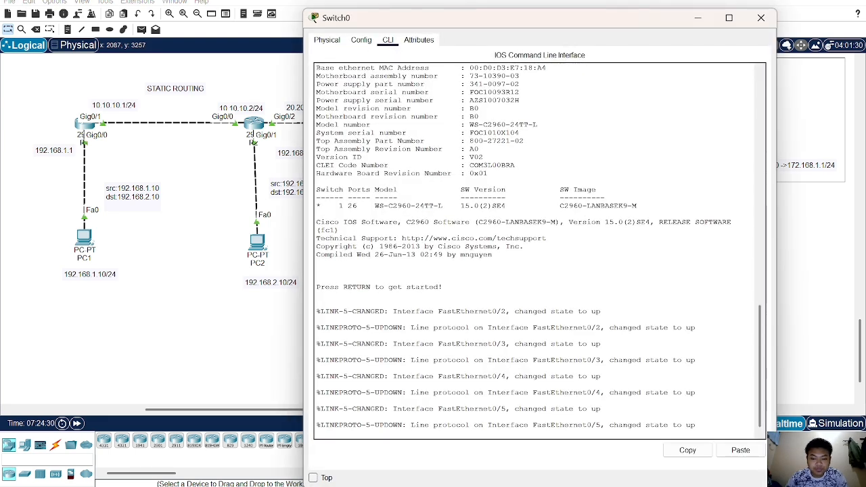
key("Return")
type("en")
key("Return")
type("co")
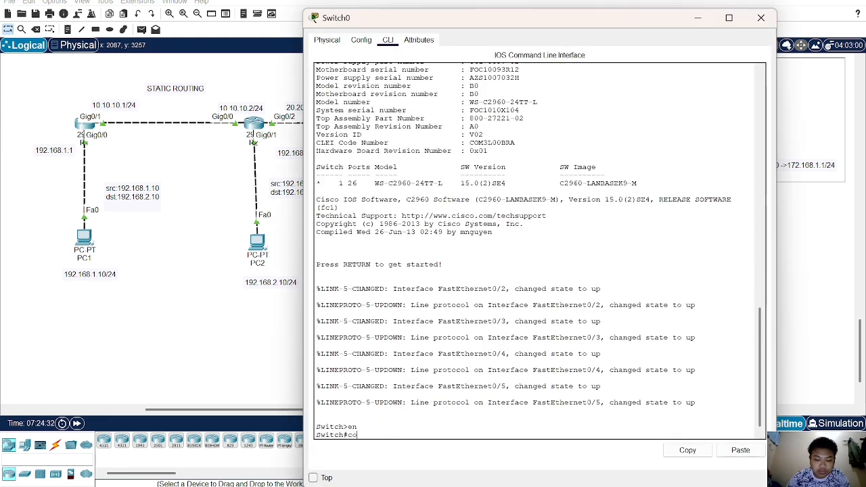
type("nf t")
key("Return")
- Create VLAN 10 and VLAN 20 on Switch0
type("vlan 10")
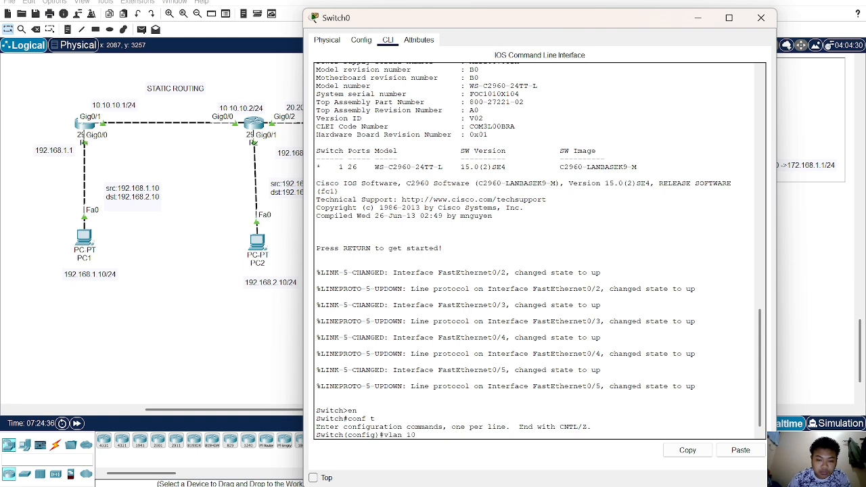
key("Return")
type("vlan 10")
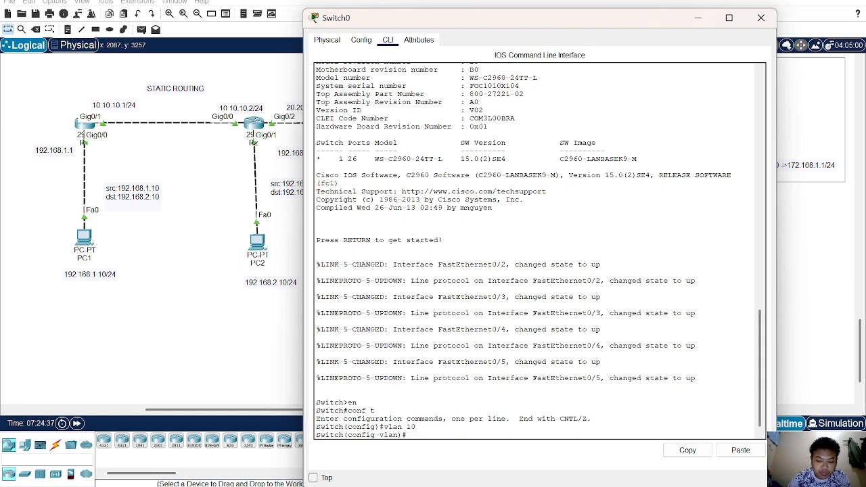
type(" 20")
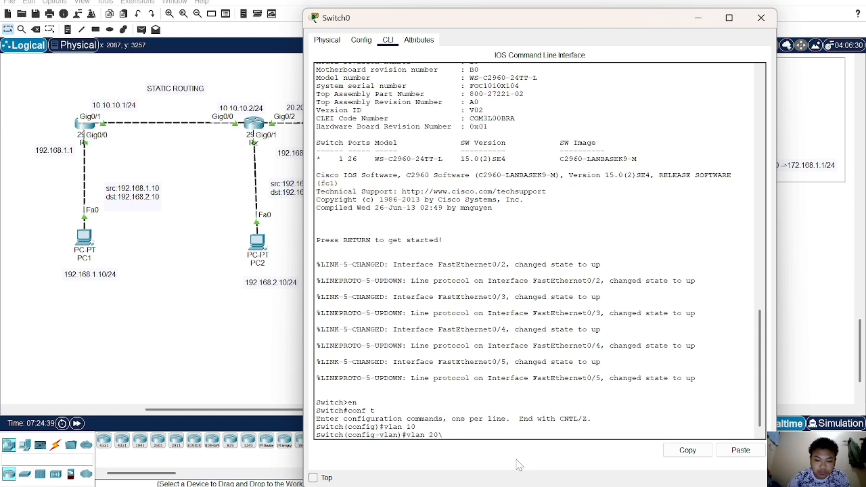
key("Return")
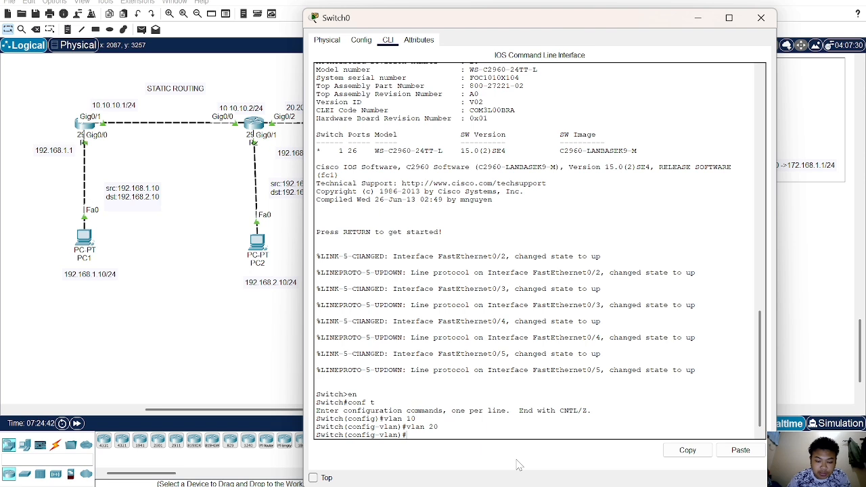
- Display Switch0's VLAN summary with do sh vlan brief and move its window clear of the switch and PCs
type("do sh v")
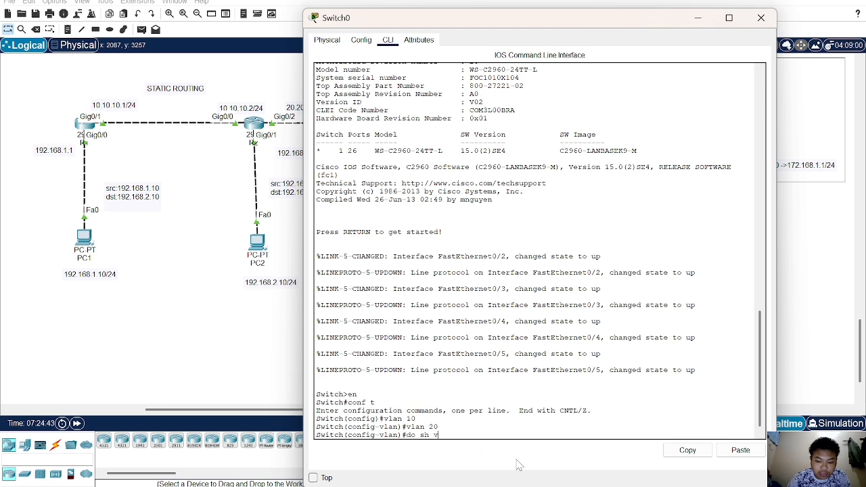
type("lan brief")
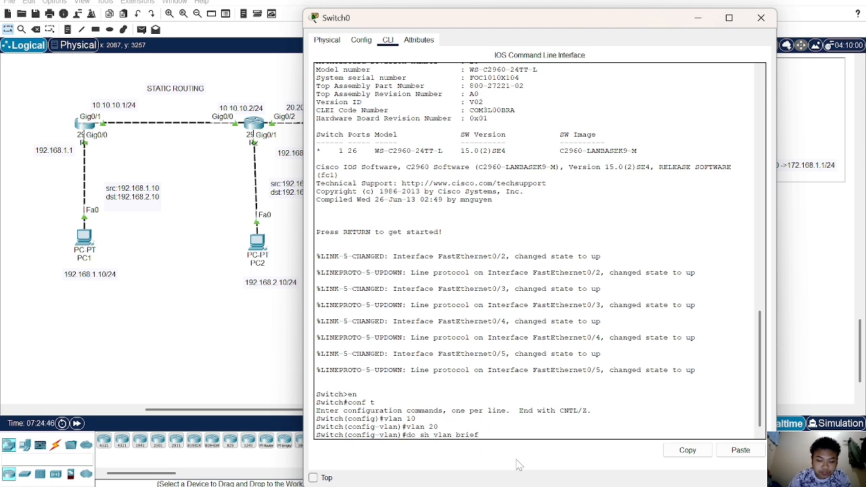
key("Return")
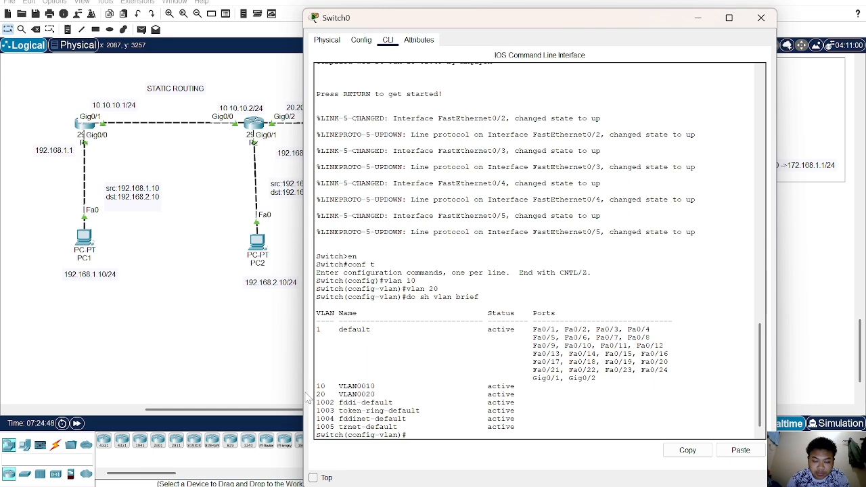
left_click_drag(586, 24, 417, 46)
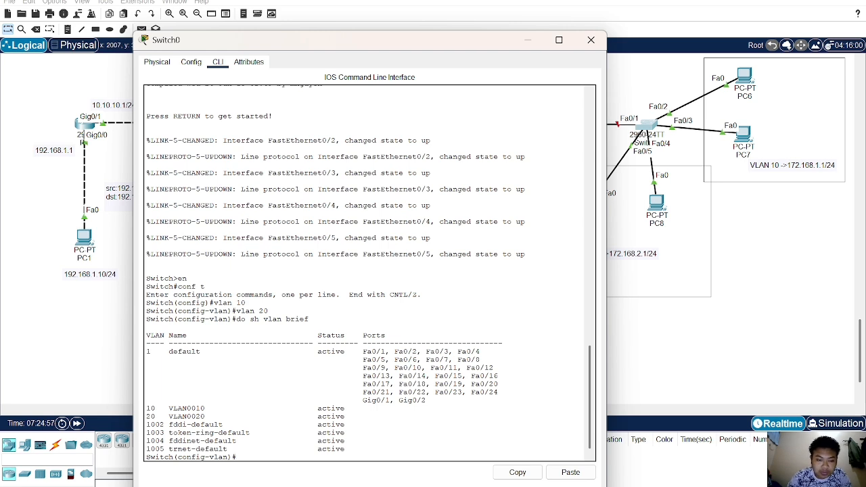
type("lan")
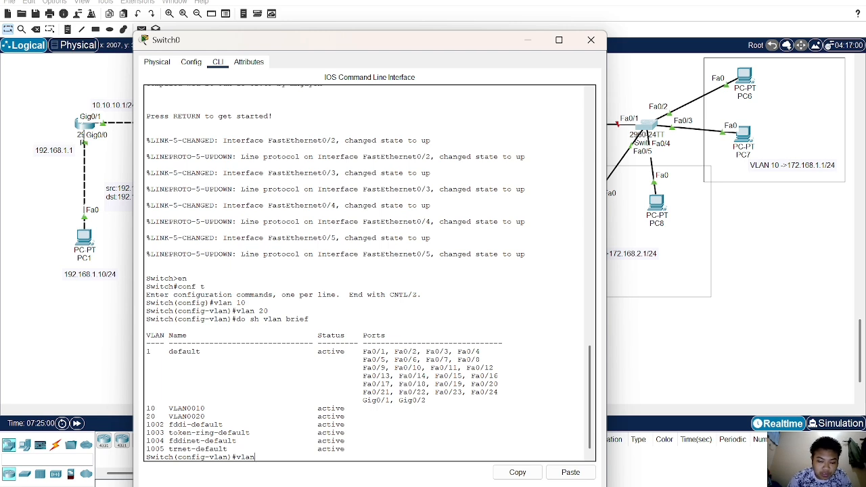
type(" 1")
key("BackSpace")
key("BackSpace")
key("BackSpace")
key("BackSpace")
key("BackSpace")
key("BackSpace")
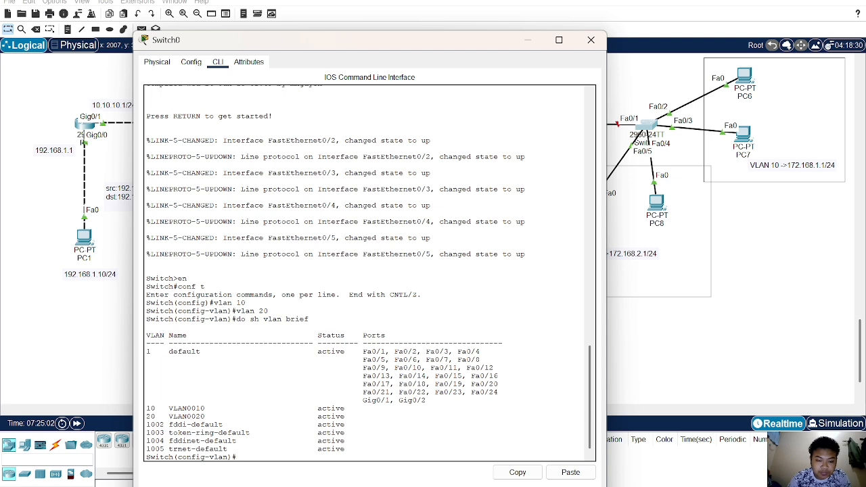
type("e")
key("BackSpace")
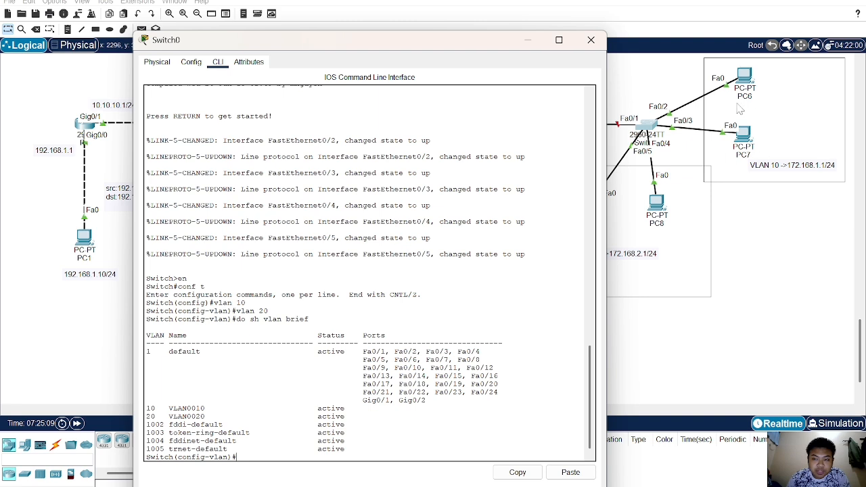
type("i")
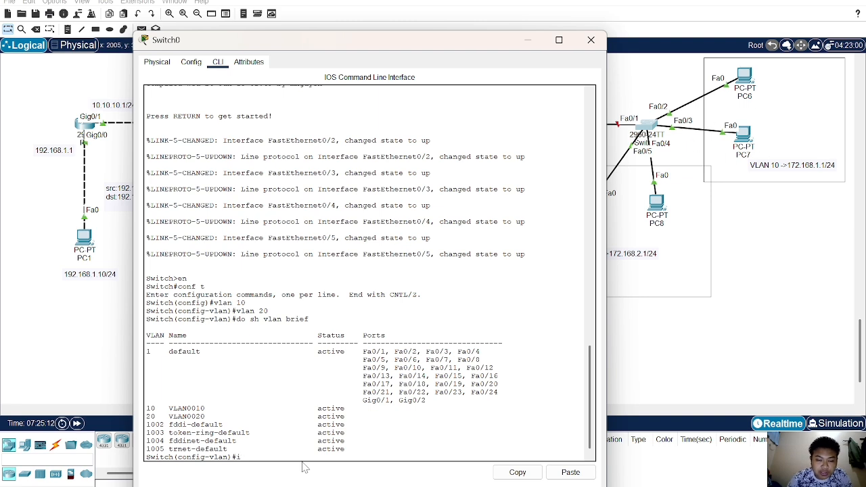
key("BackSpace")
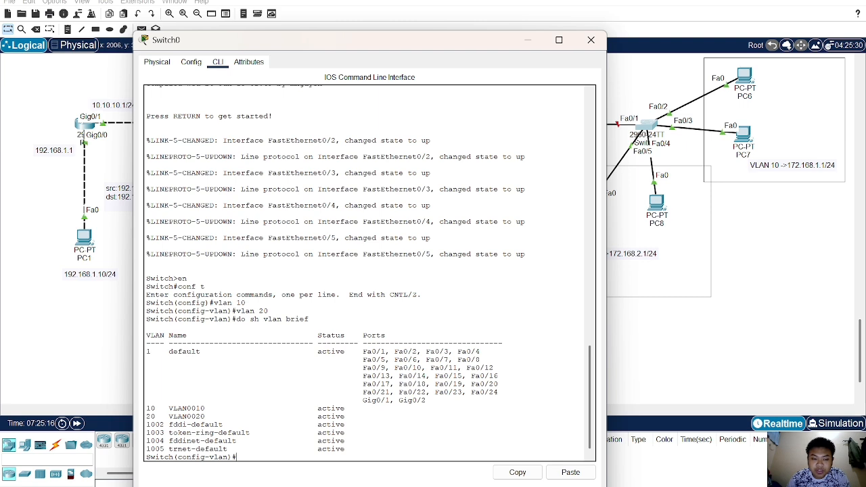
- Select the interface range fa0/2-3 on Switch0 and set it to access mode with switchport mode access
type("int")
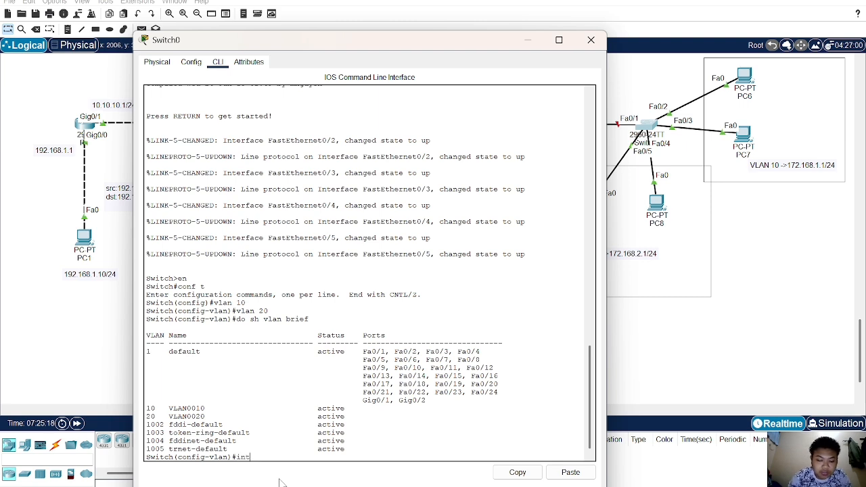
type(" range fa")
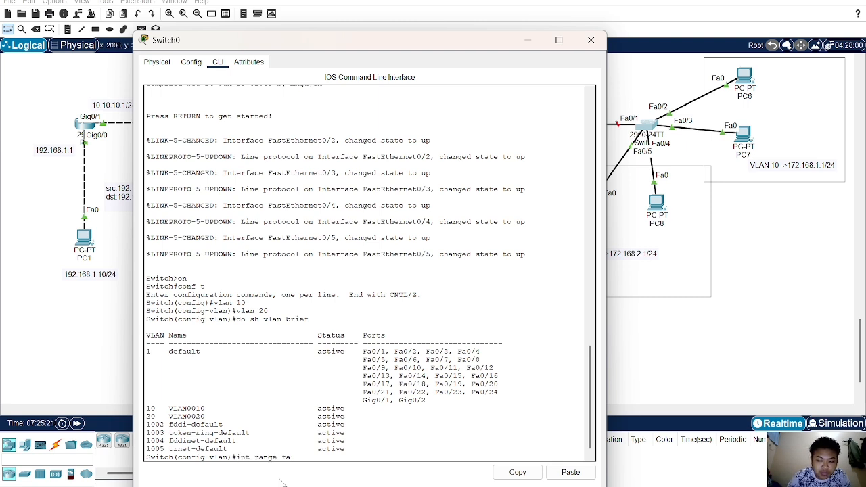
type("0/2")
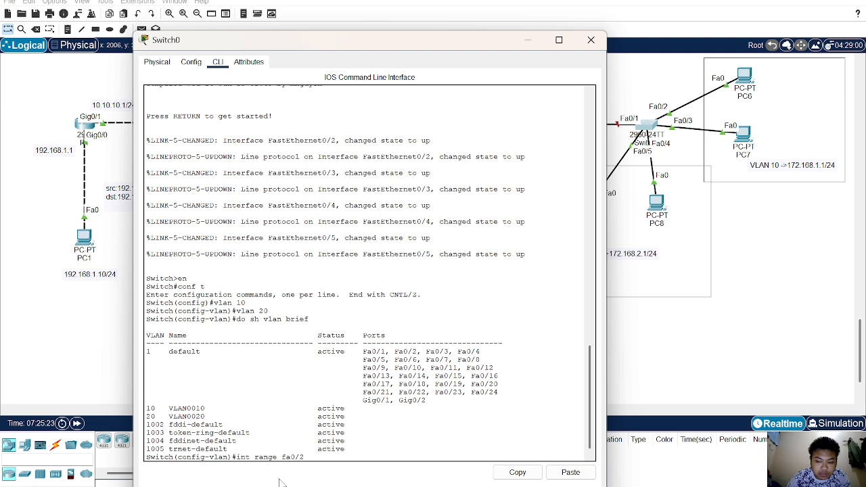
type("-3")
key("Return")
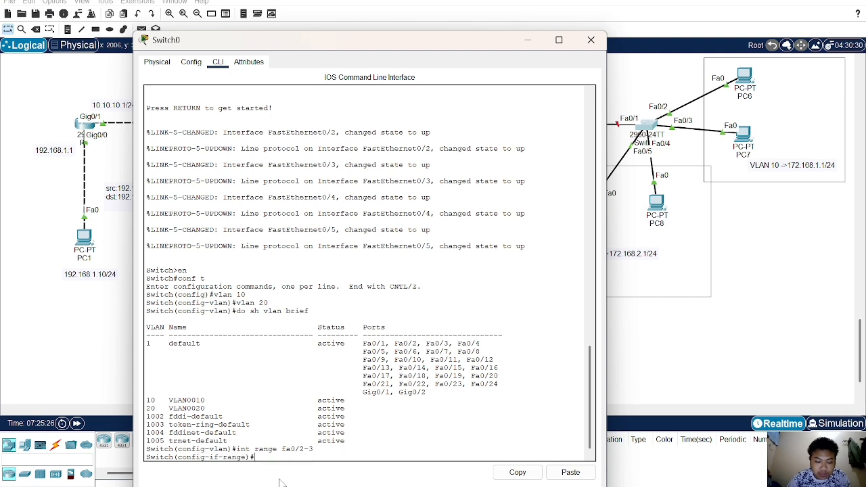
type("s")
type("swi")
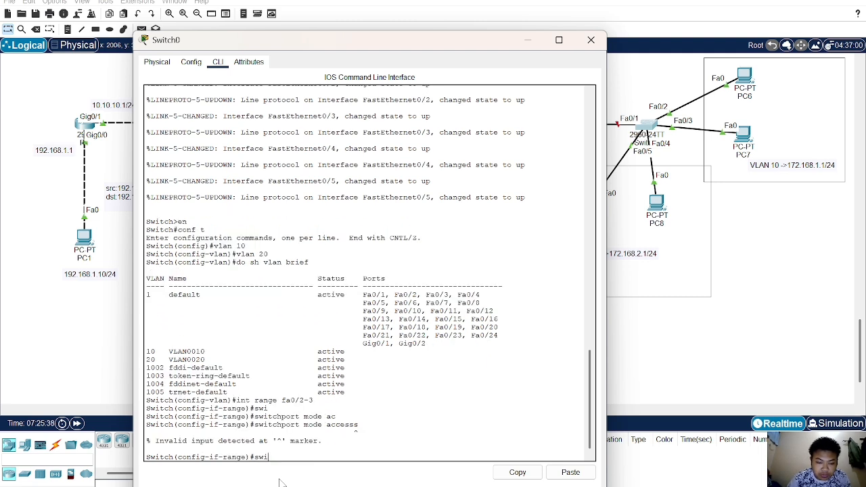
key("Tab")
type("m")
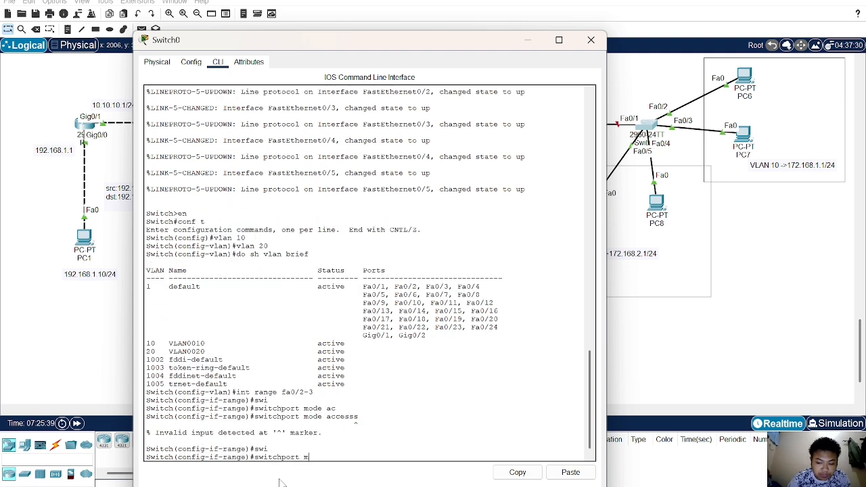
type("ode ac")
key("Tab")
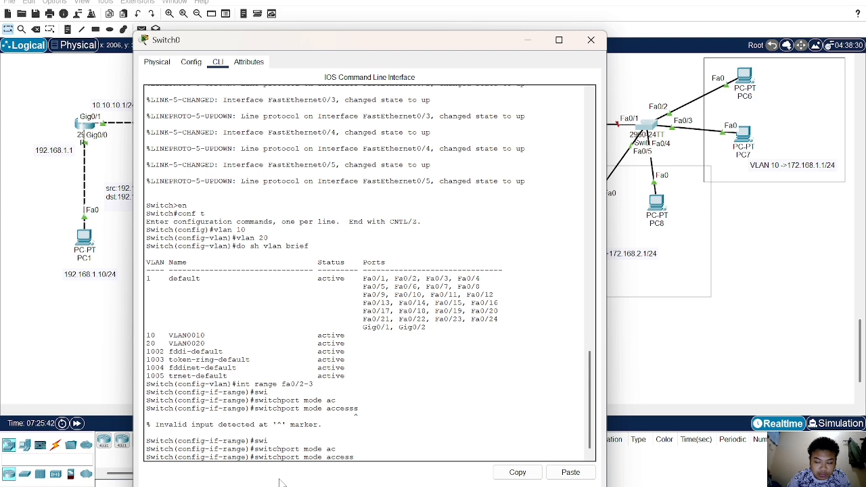
key("Return")
- Assign ports fa0/2-3 to VLAN 10 with switchport access vlan 10 and exit the interface range
type("sw")
key("Tab")
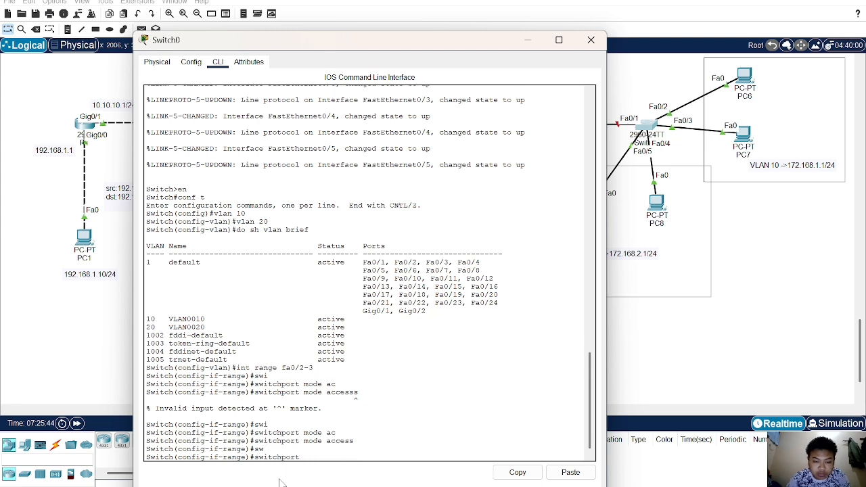
type("ac")
key("Tab")
type("v")
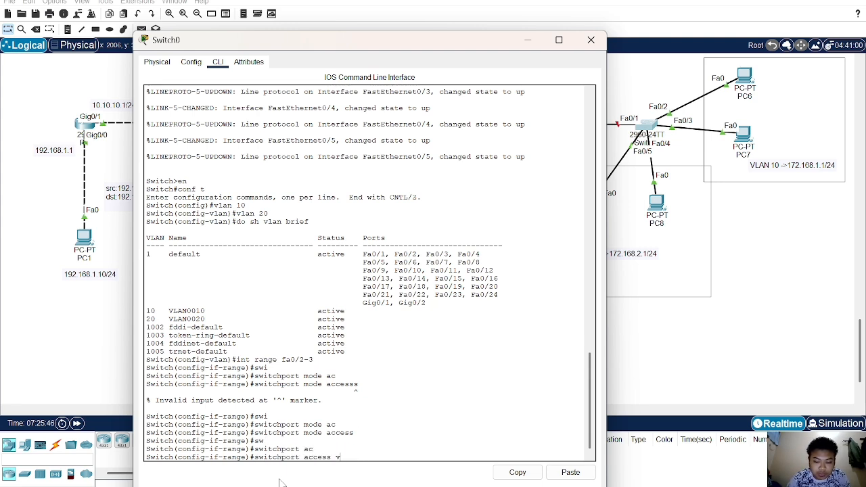
type("lan 10")
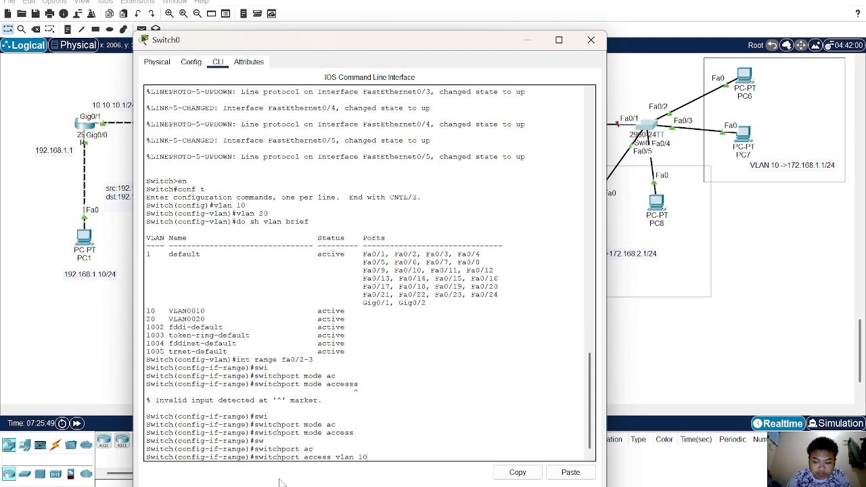
key("Return")
type("ex")
key("Return")
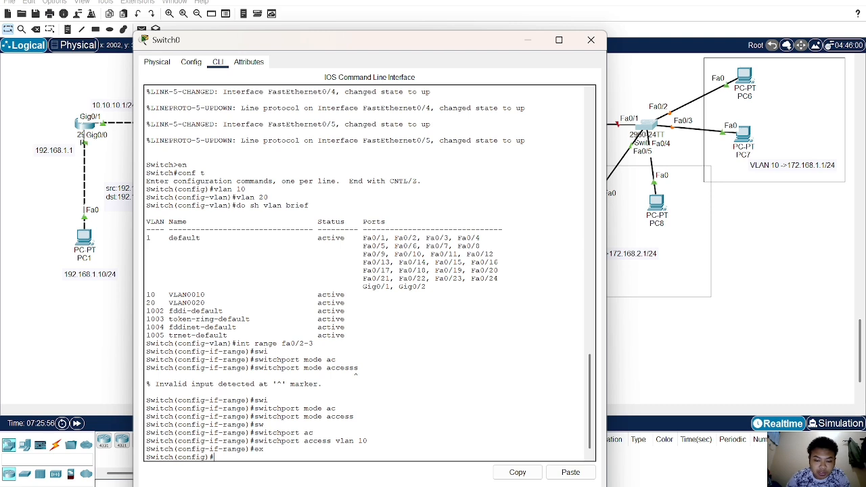
- Select the interface range fa0/4-5 on Switch0 and set it to access mode with switchport mode access
type("int")
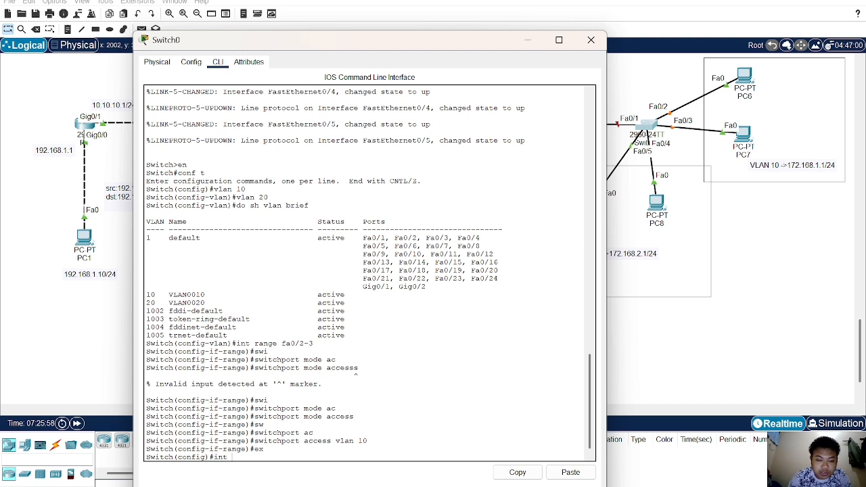
type(" range fa0")
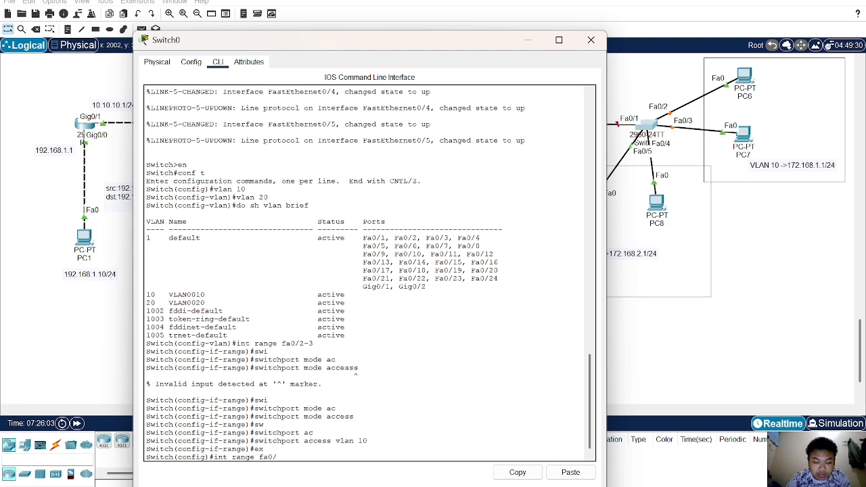
type("/4-5")
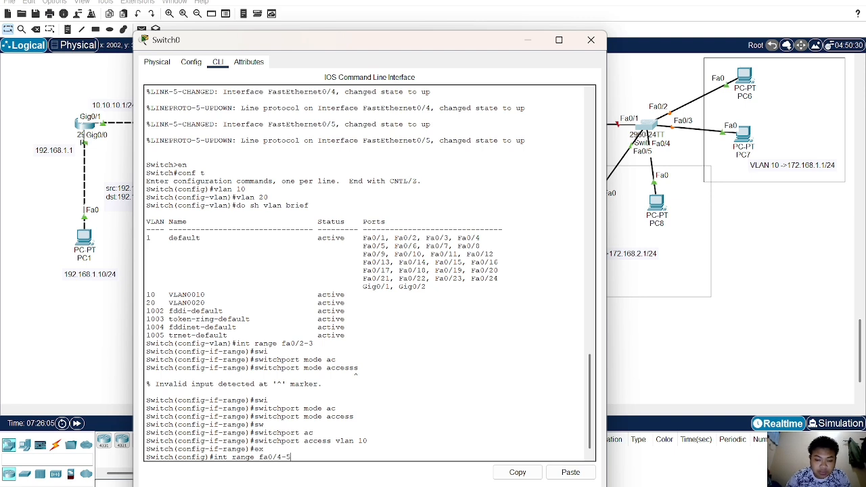
key("Return")
type("swi")
key("Tab")
type("mod")
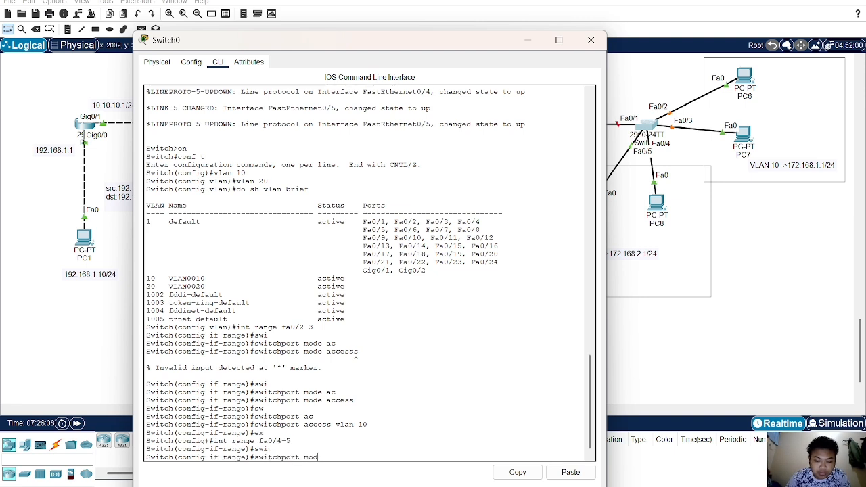
type("e ac")
key("Tab")
key("Return")
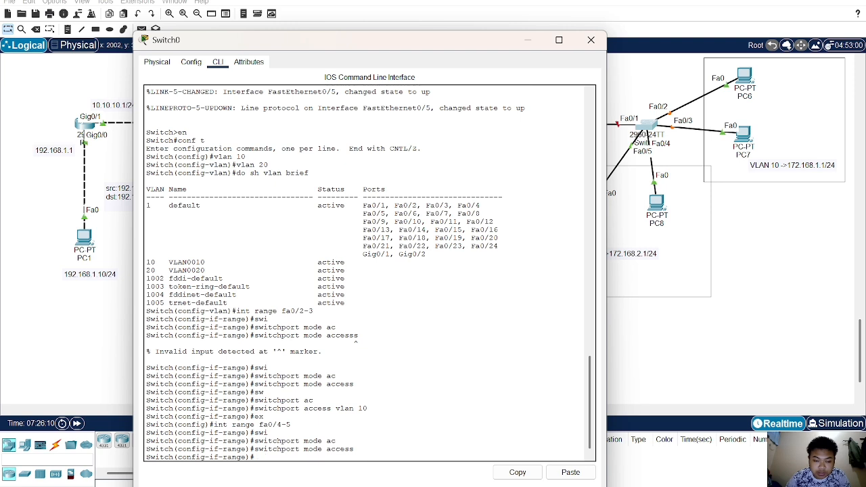
- Assign ports fa0/4-5 to VLAN 20 with switchport access vlan 20
type("swi")
key("Tab")
type("ac")
key("Tab")
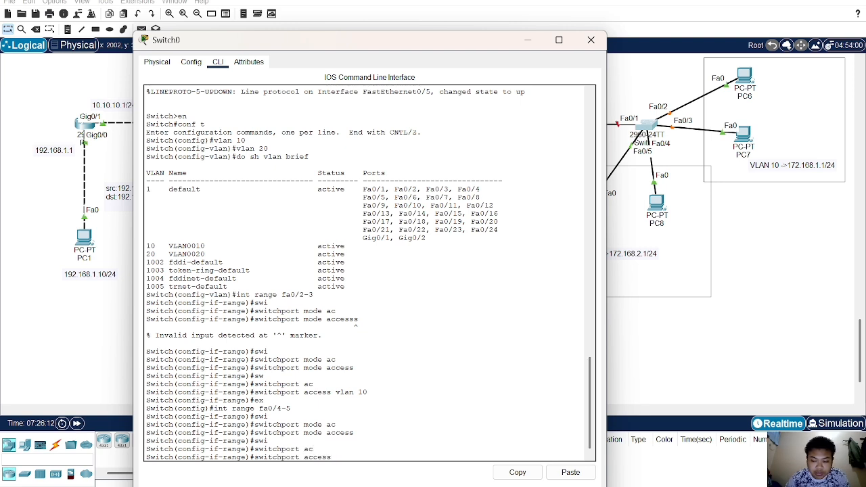
type("vlan")
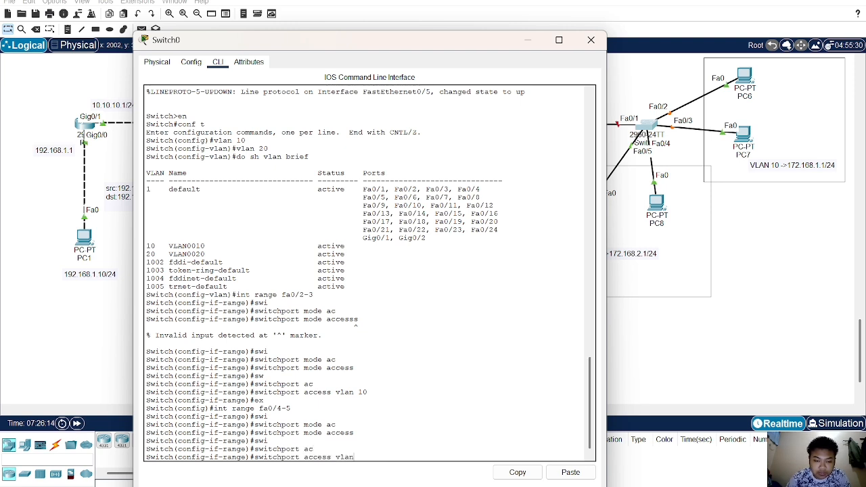
type(" 20")
key("Return")
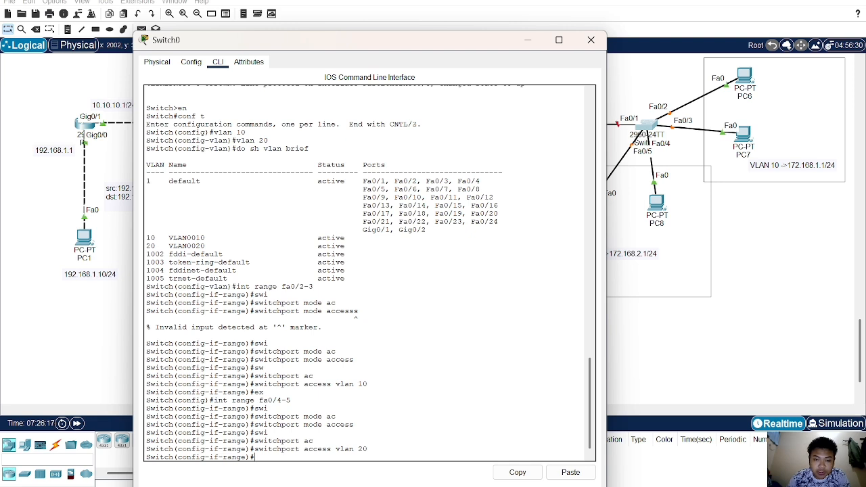
- Check the port assignments of VLANs 10 and 20 with do sh vlan brief and minimize Switch0's window
type("do sh")
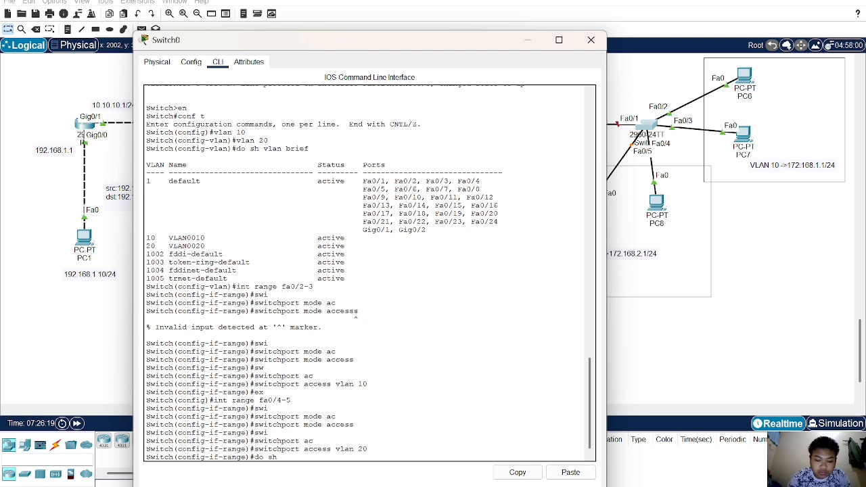
type(" vlan brief")
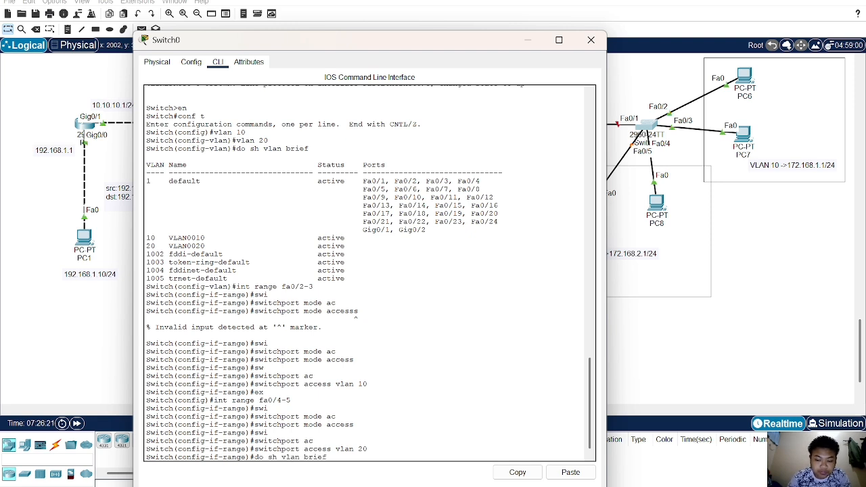
key("Return")
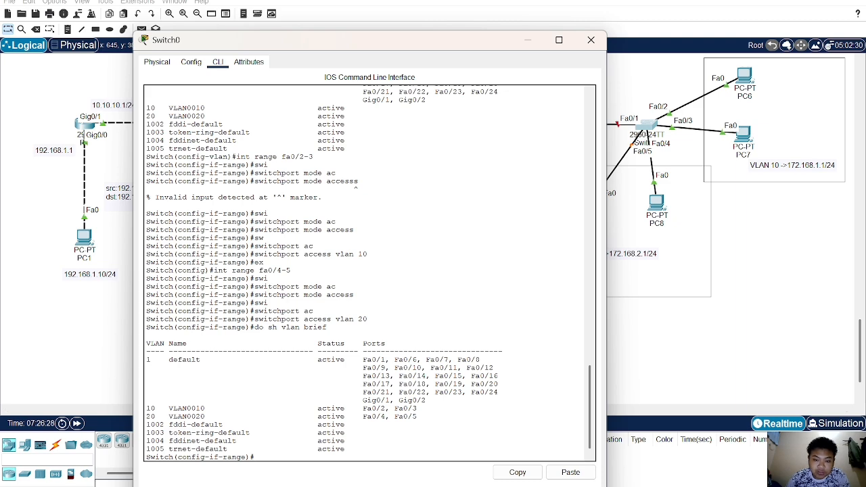
left_click(528, 40)
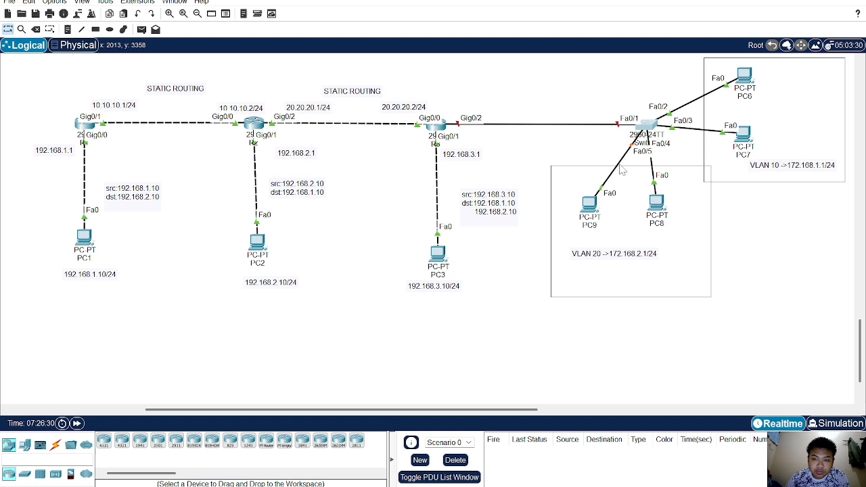
- Open R3's command line and enter global configuration mode with en and conf t
left_click(437, 128)
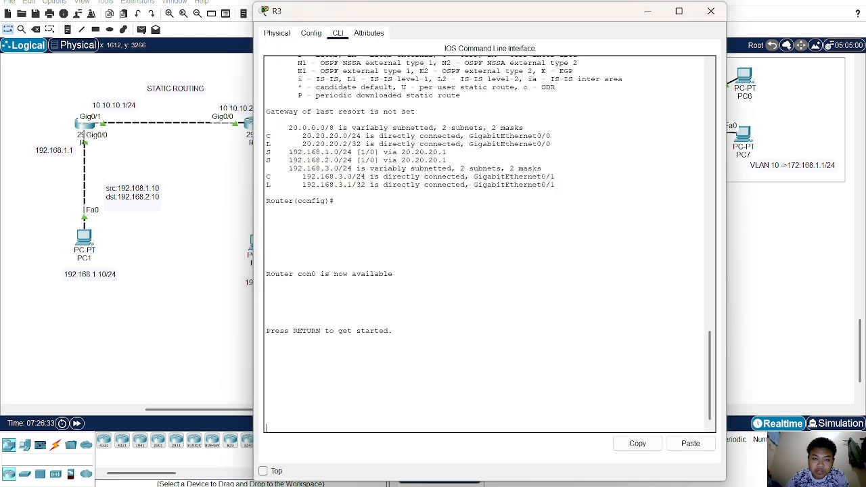
key("Return")
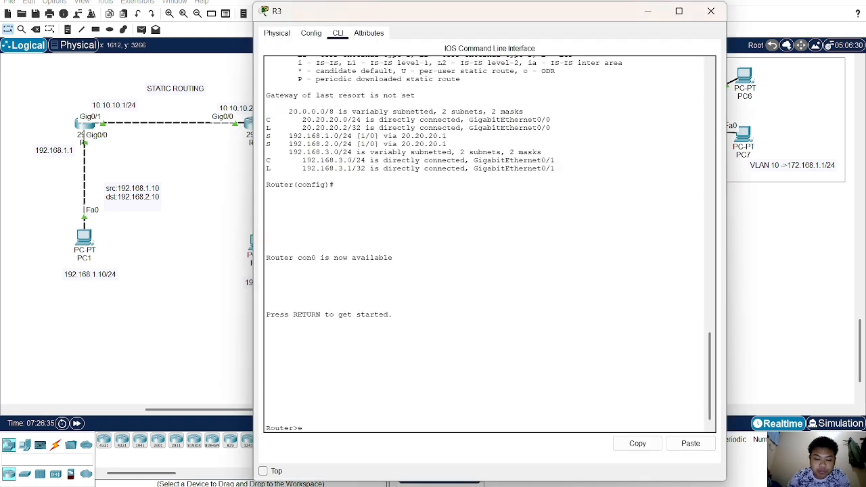
type("en")
key("Return")
type("conf t")
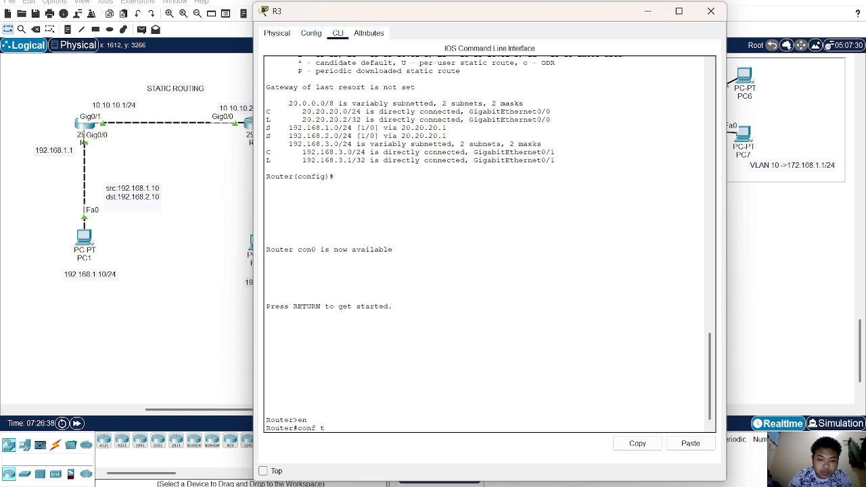
key("Return")
- Enable R3's interface g0/2 with no shutdown and minimize R3's window
type("int")
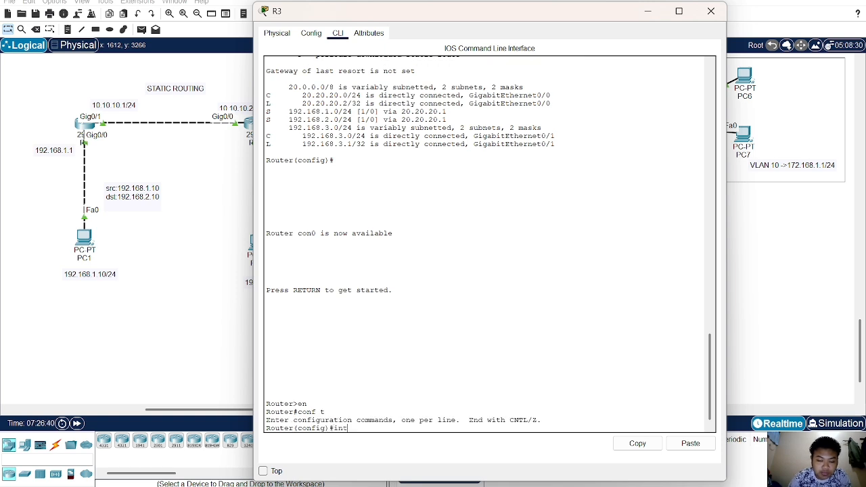
type(" g0/2")
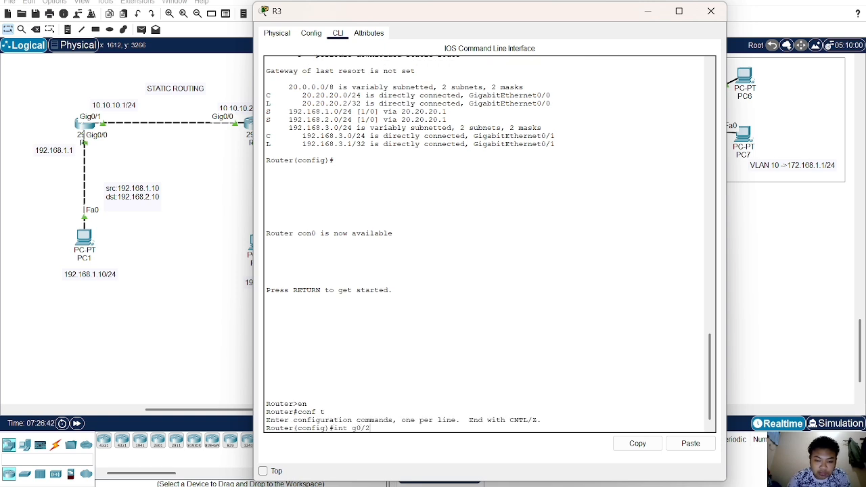
key("Return")
type("no shu")
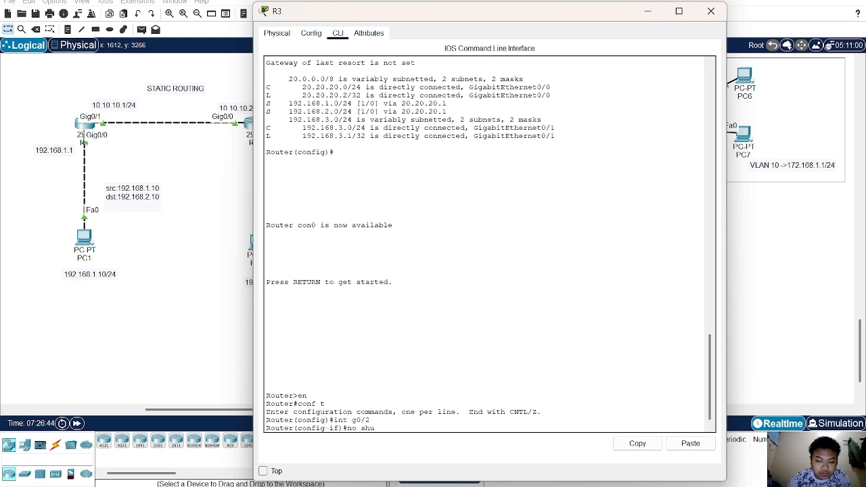
type("tdown")
key("Return")
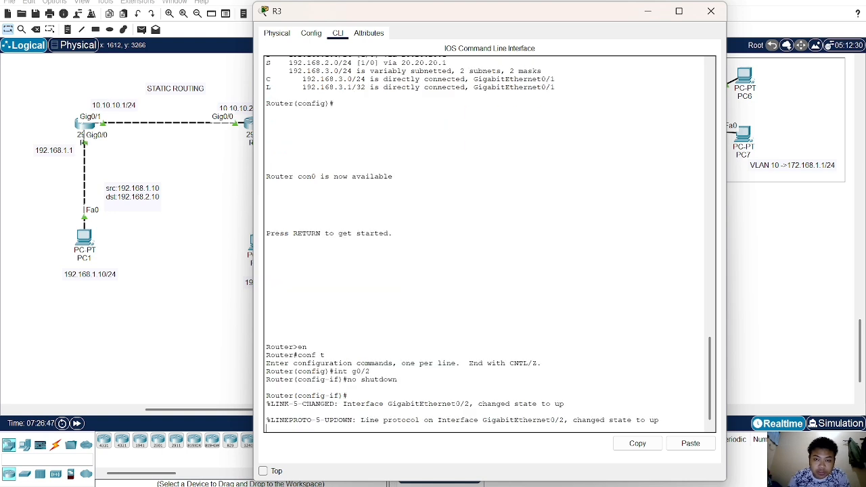
left_click(647, 11)
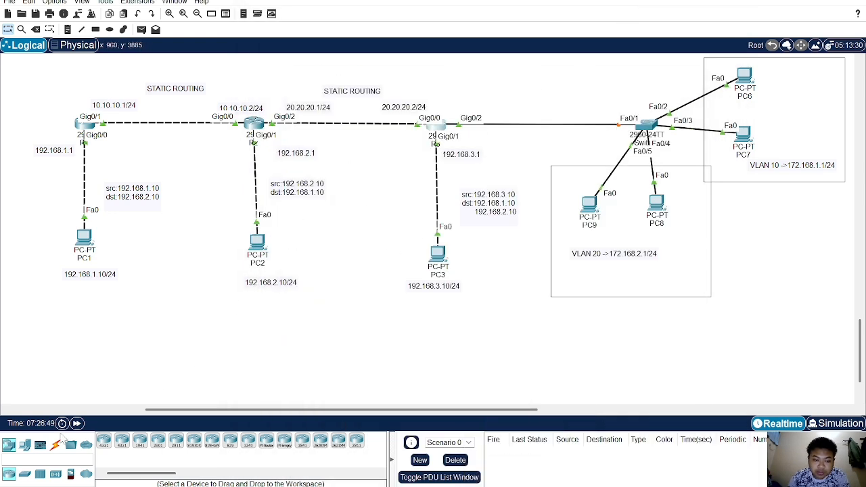
- Reopen R3's command line, exit interface g0/2 and create subinterface g0/2.10
left_click(437, 125)
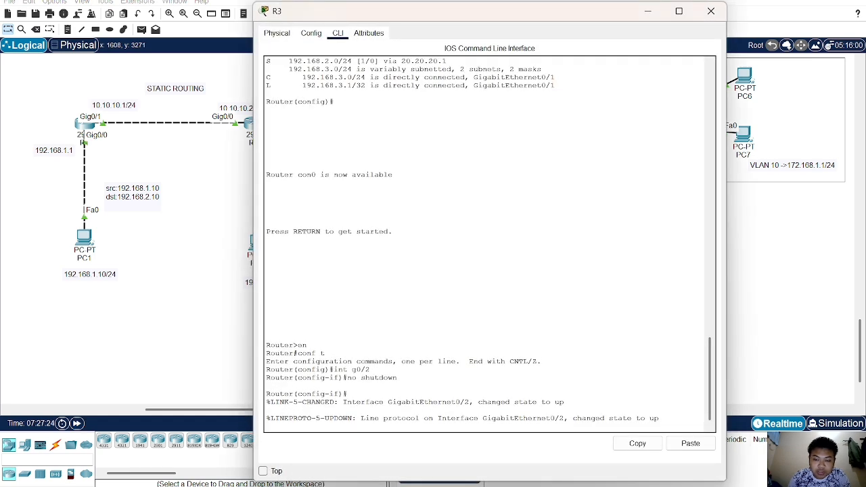
key("Return")
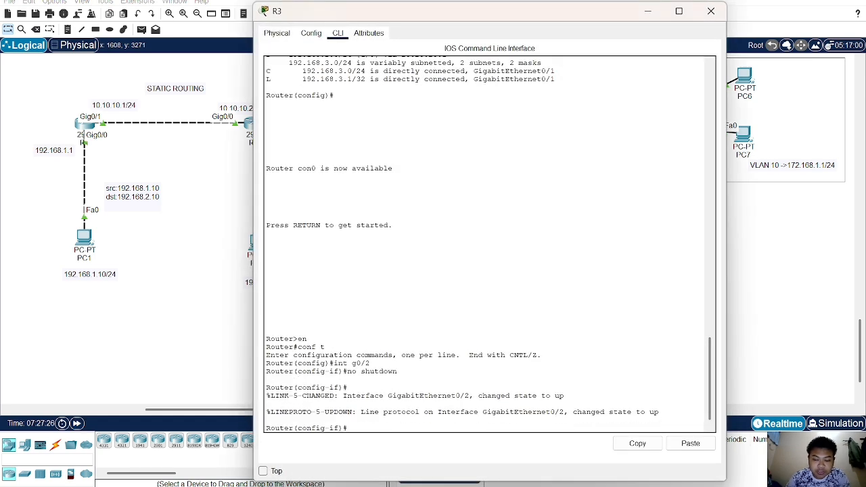
type("ex")
key("Return")
type("ig)#i")
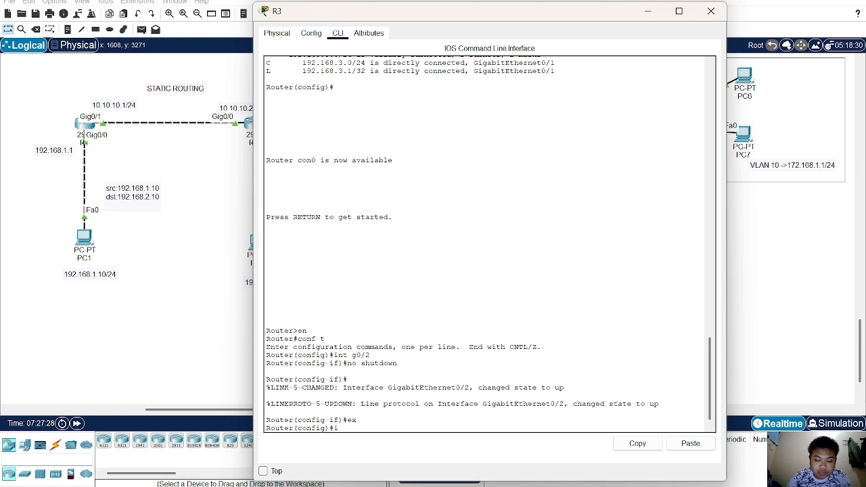
type("nt g")
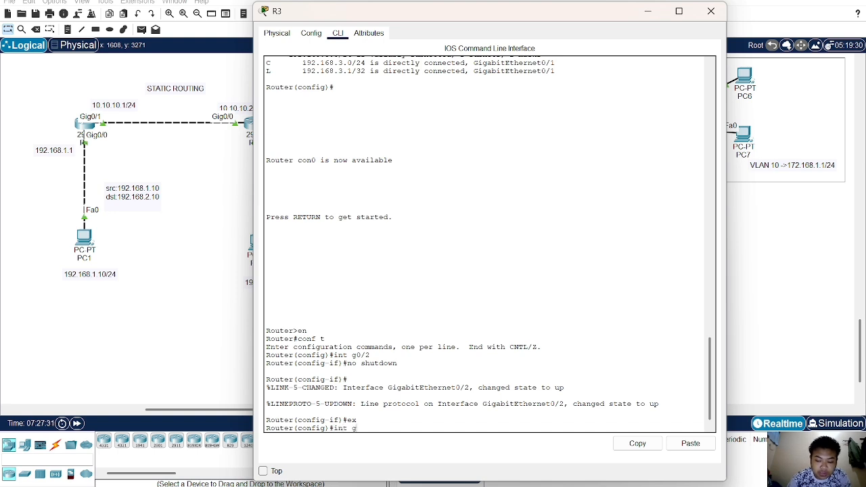
type("0")
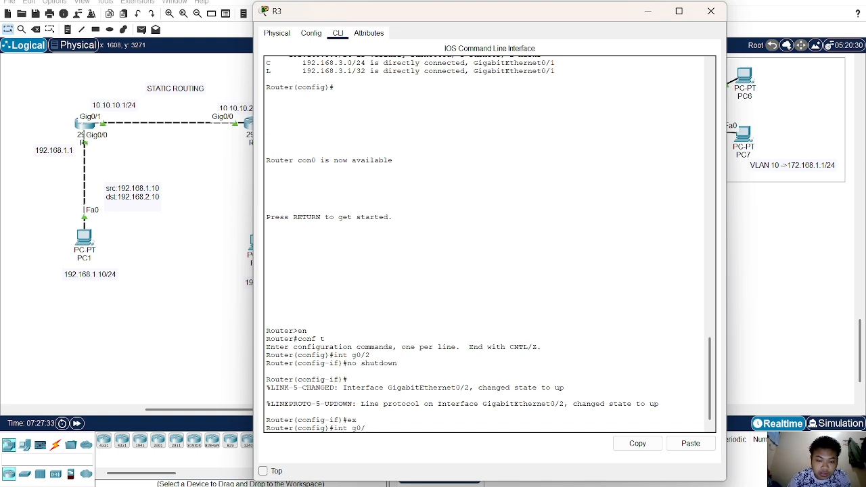
type("/2")
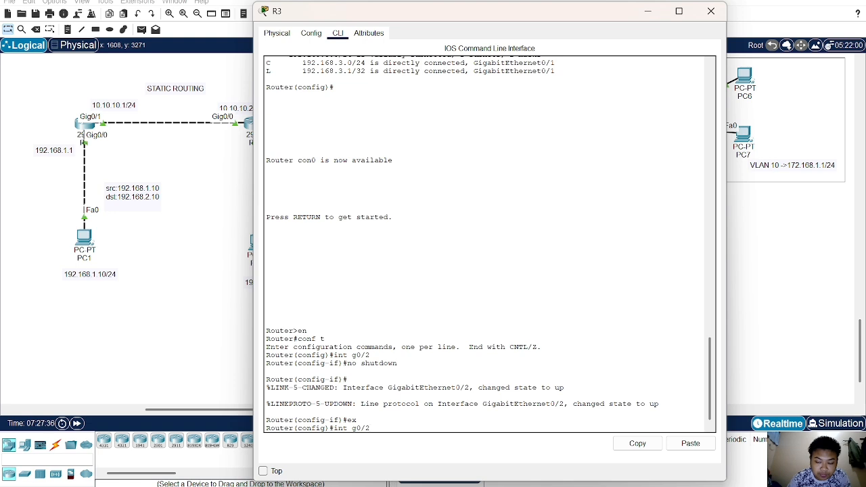
type(".10")
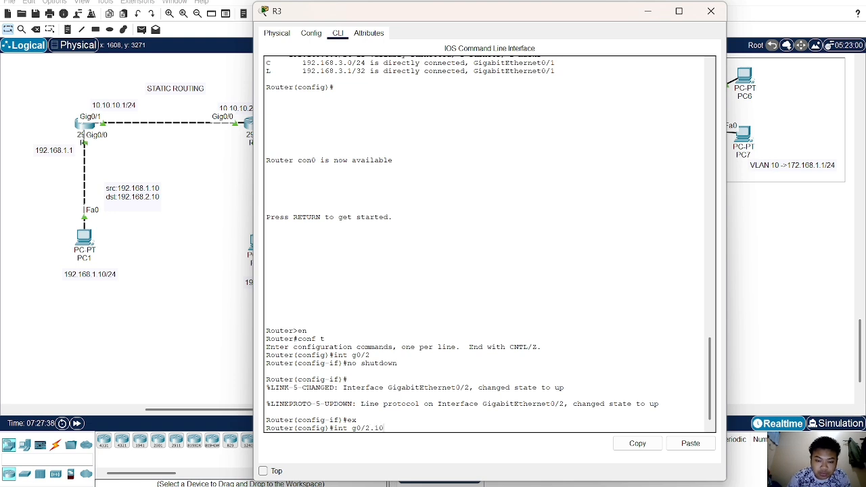
key("Return")
- Tag subinterface g0/2.10 for VLAN 10 with encapsulation dot1Q 10
type("er(config-subif)#e")
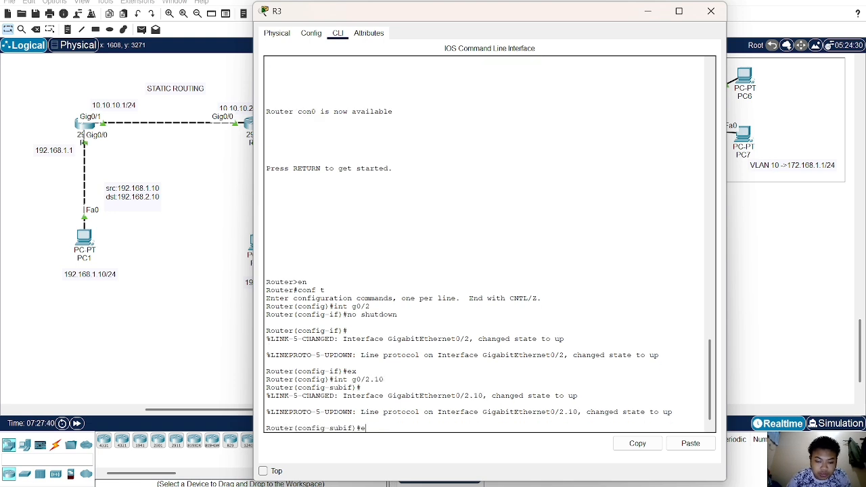
type("n")
key("Tab")
type("do")
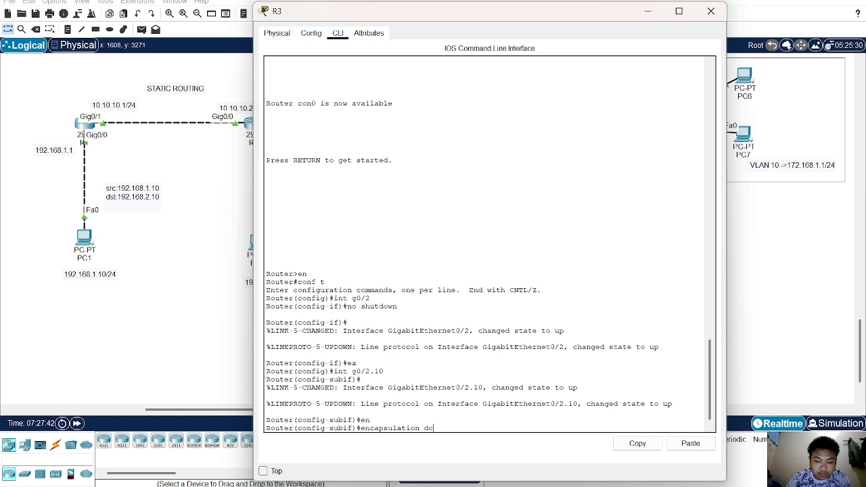
key("Tab")
type("10")
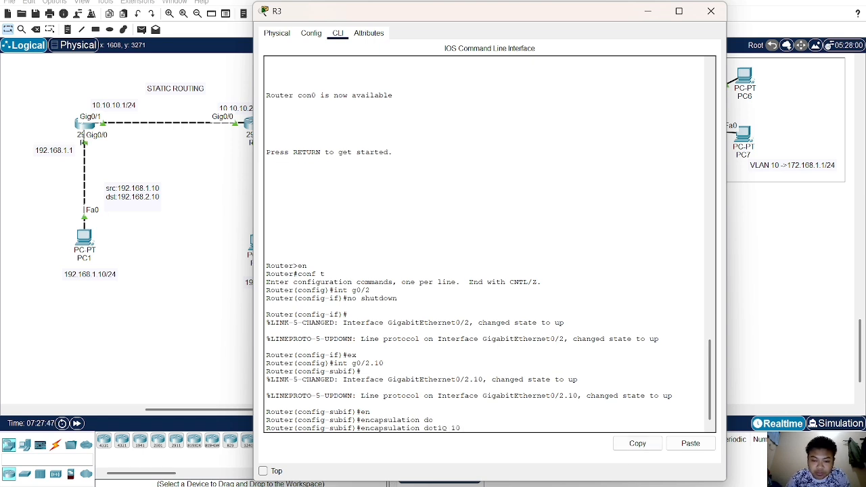
key("Return")
- Assign 172.168.1.1 with mask 255.255.255.0 to subinterface g0/2.10 and exit it
type("ip ad")
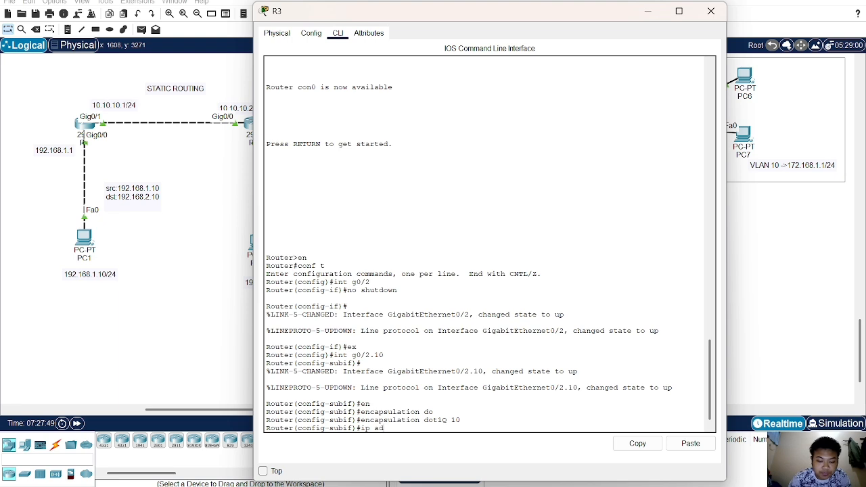
type("d 172.16")
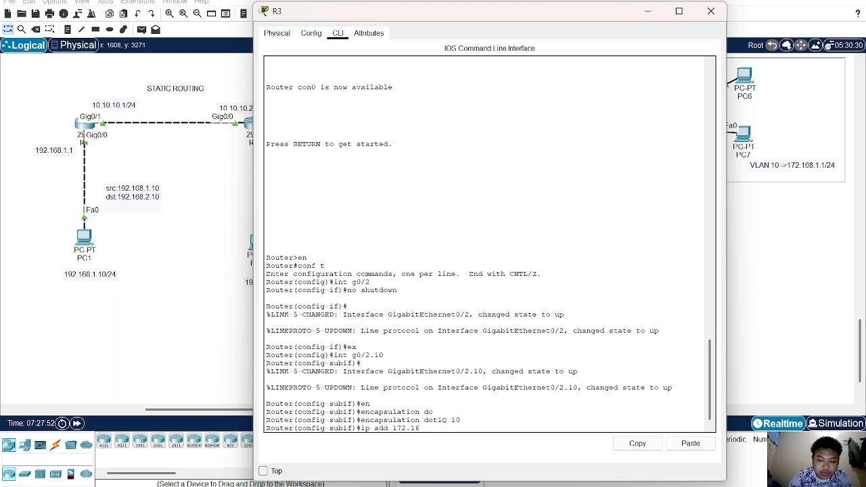
type("8.1.")
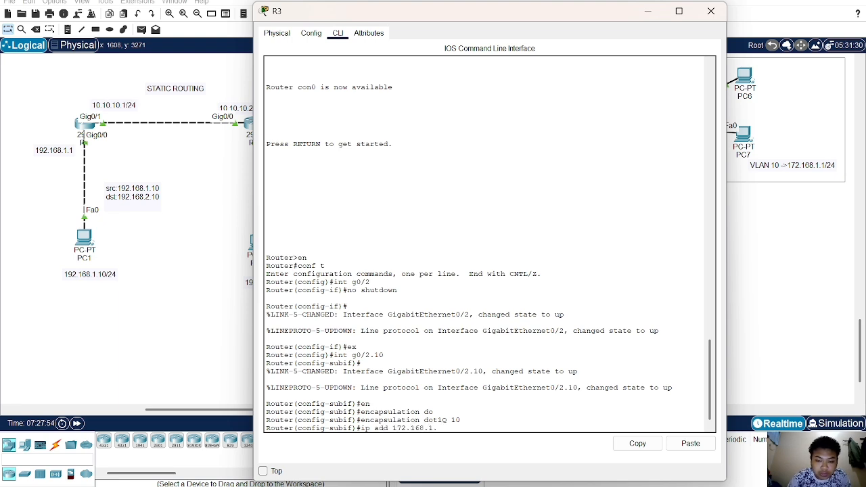
type("1 255")
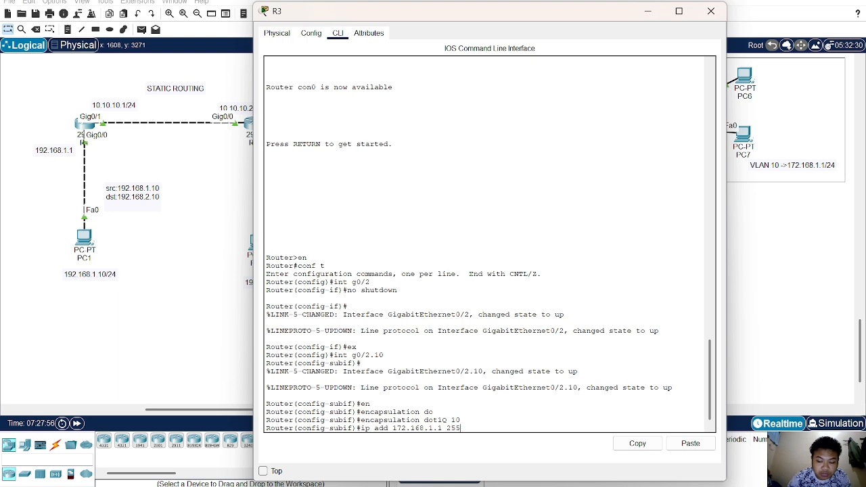
type(".255.255")
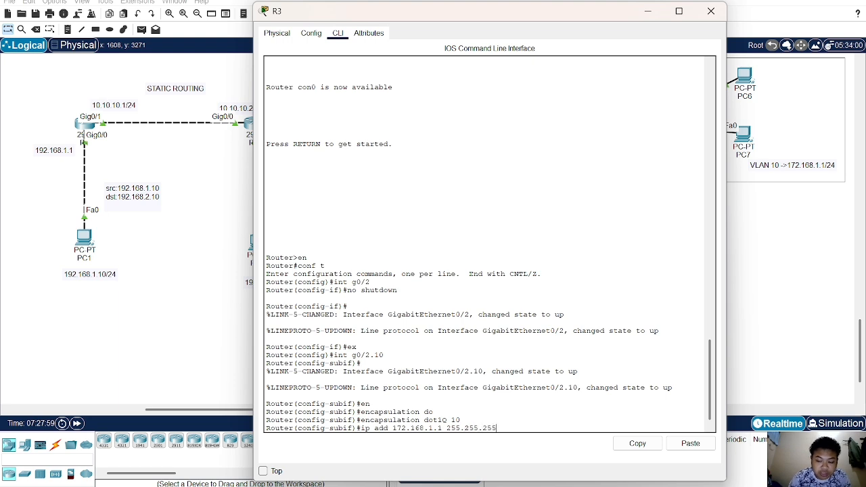
type(".0")
key("Return")
type("ex")
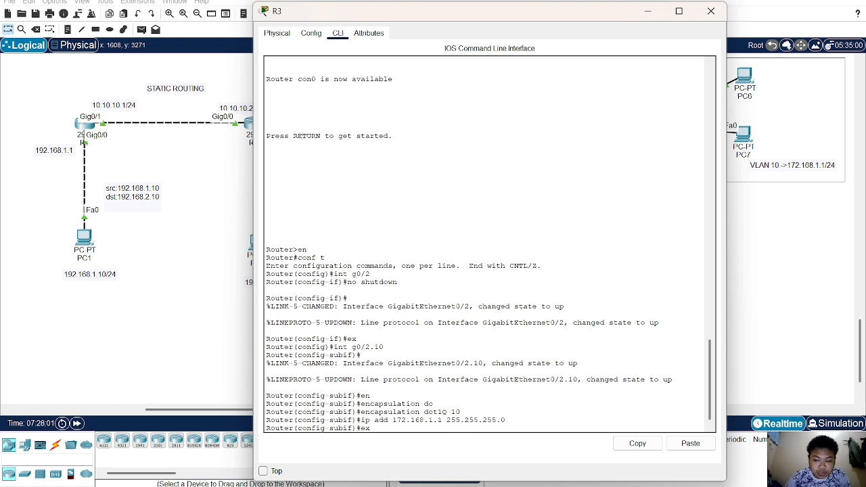
key("Return")
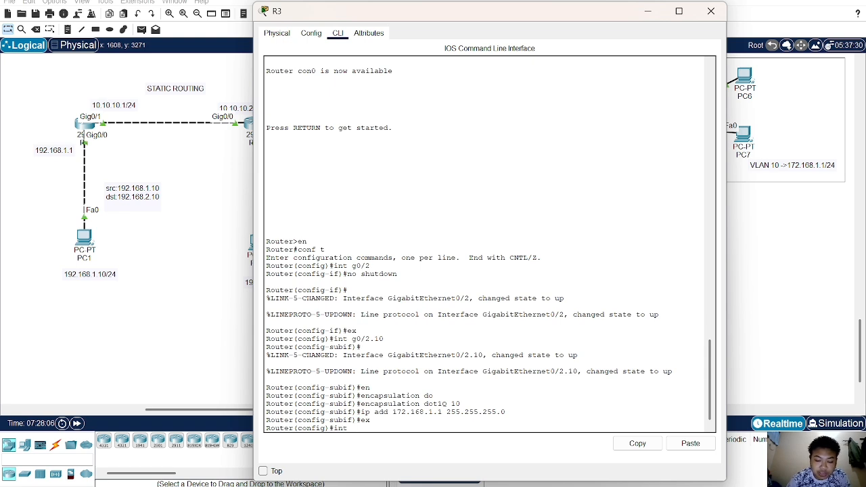
- Create subinterface g0/2.20 on R3 and tag it for VLAN 20 with encapsulation dot1Q 20
type("int g0")
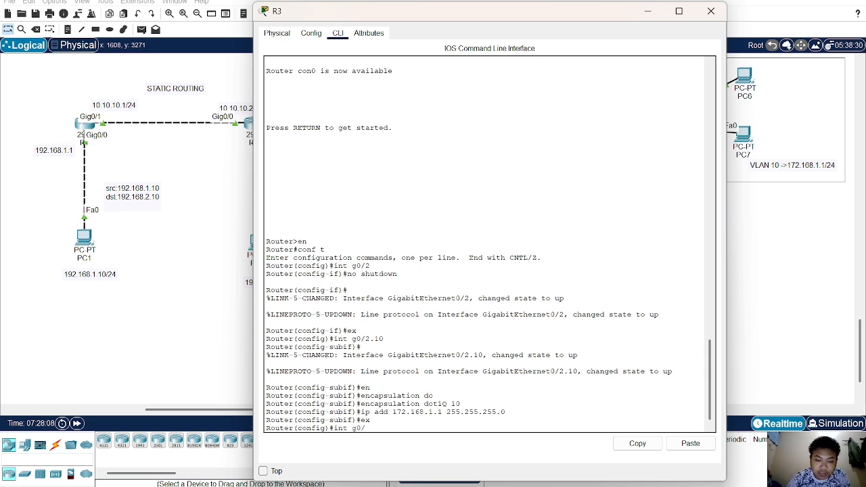
type("/2.20")
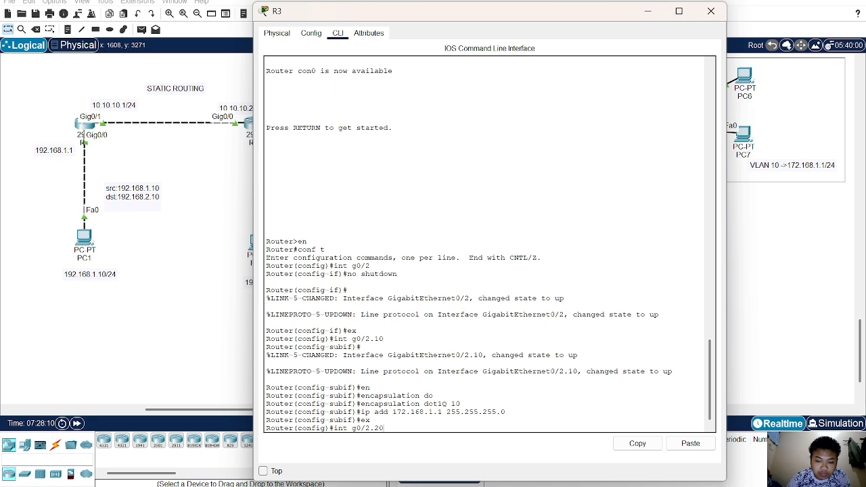
key("Return")
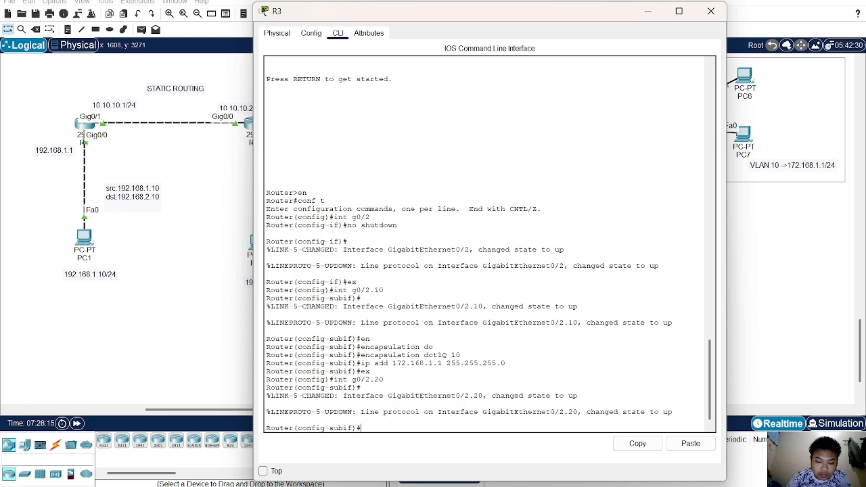
type("en")
key("Tab")
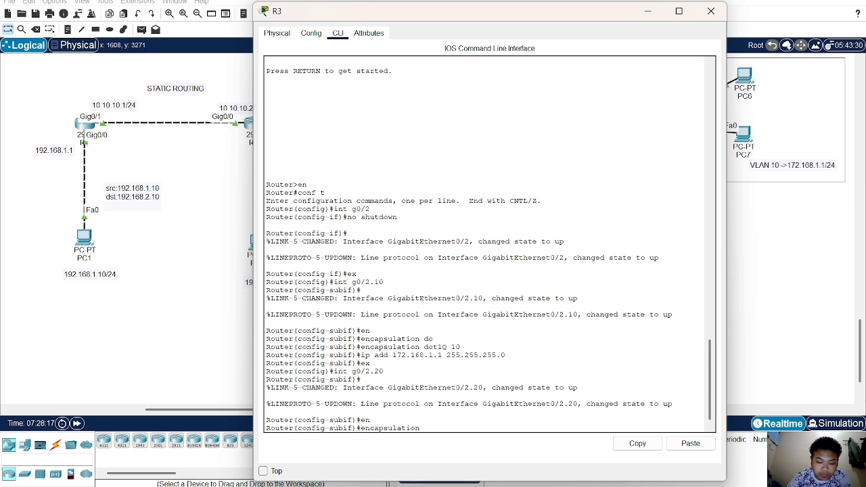
type("dot")
key("Tab")
type("20")
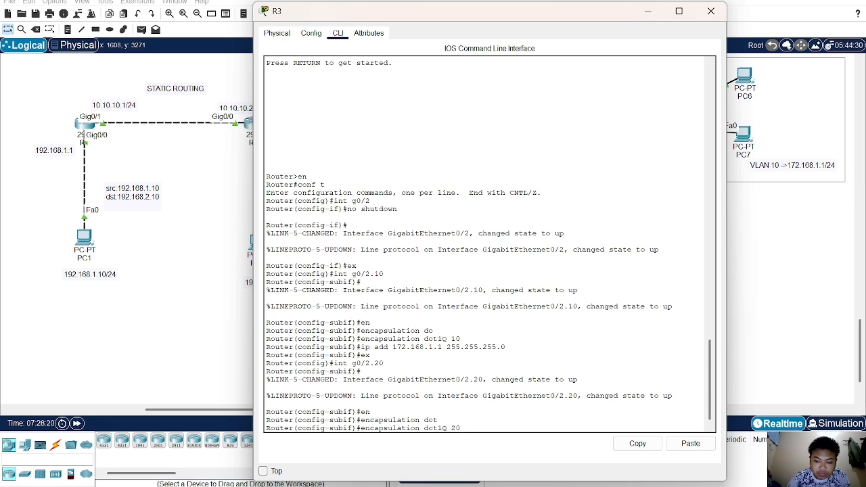
key("Return")
- Assign IP address 172.168.2.1 with mask 255.255.255.0 to subinterface g0/2.20 on R3
type("ip add")
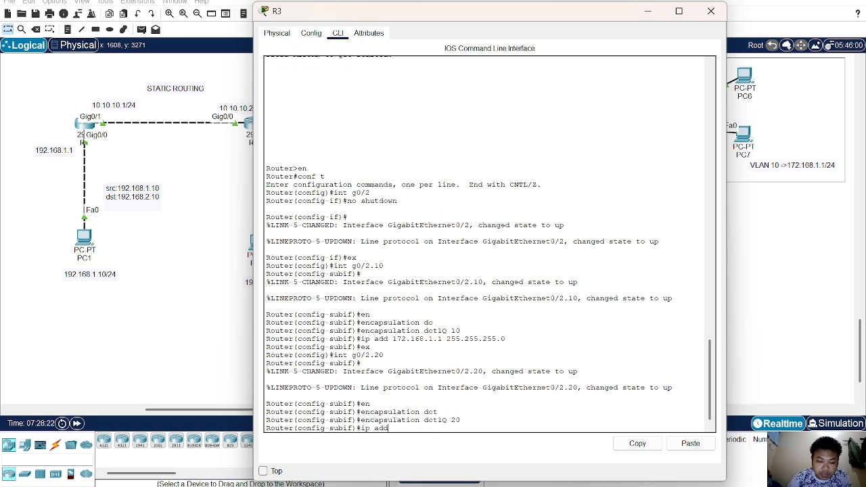
type(" 172.168.")
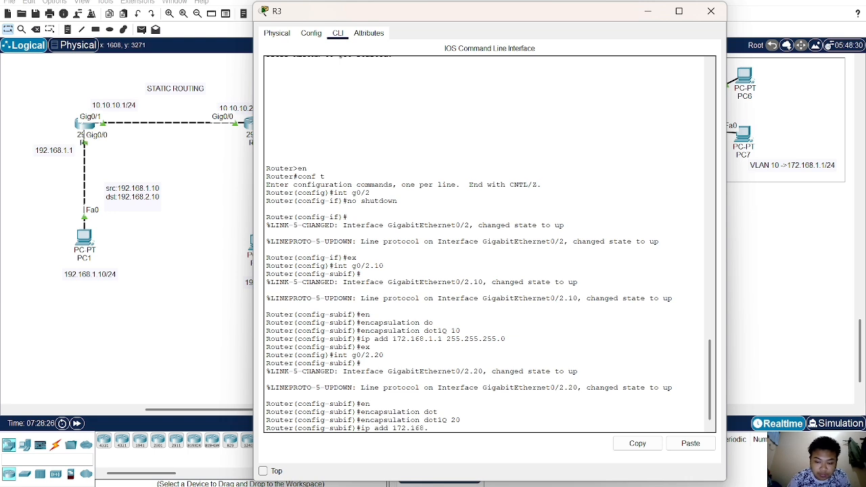
type("2.1 2")
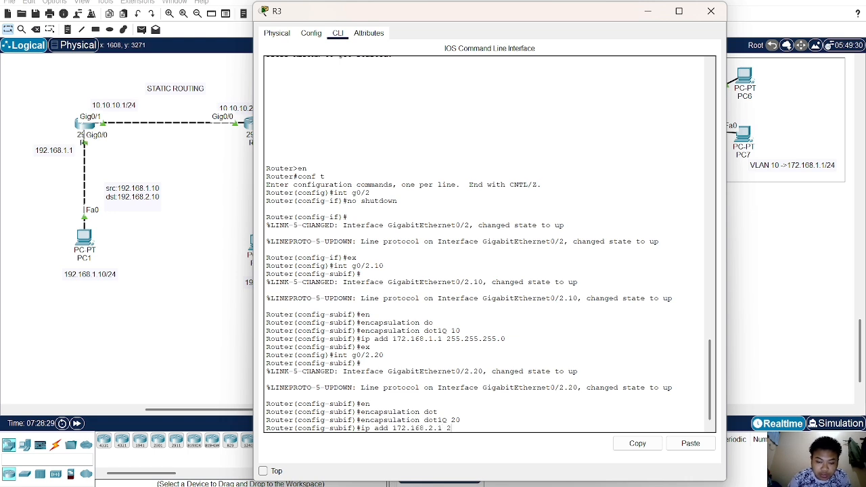
type("55.255.")
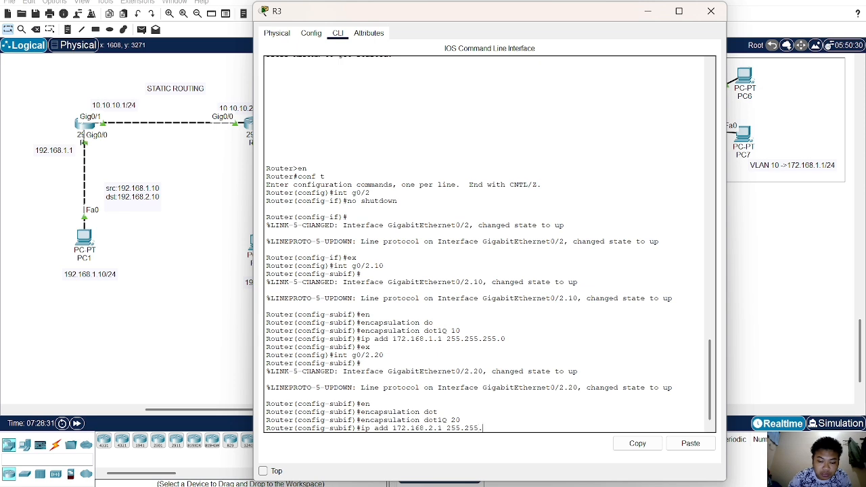
type("255.0")
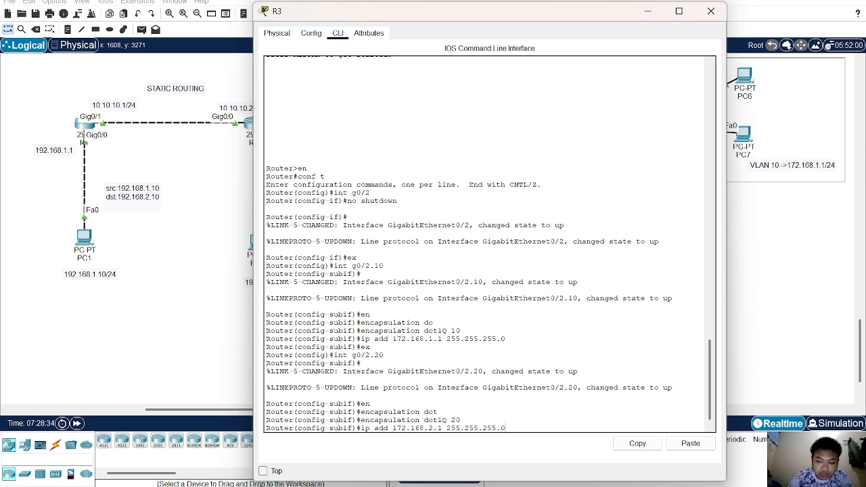
key("Return")
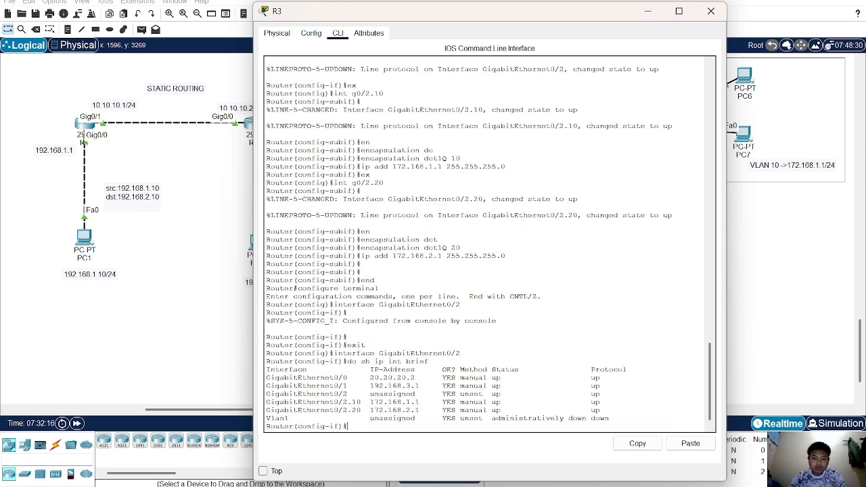
- List R3's interface addresses and statuses with do sh ip int brief, check the g0/2 subinterfaces, and close R3's window
type("s")
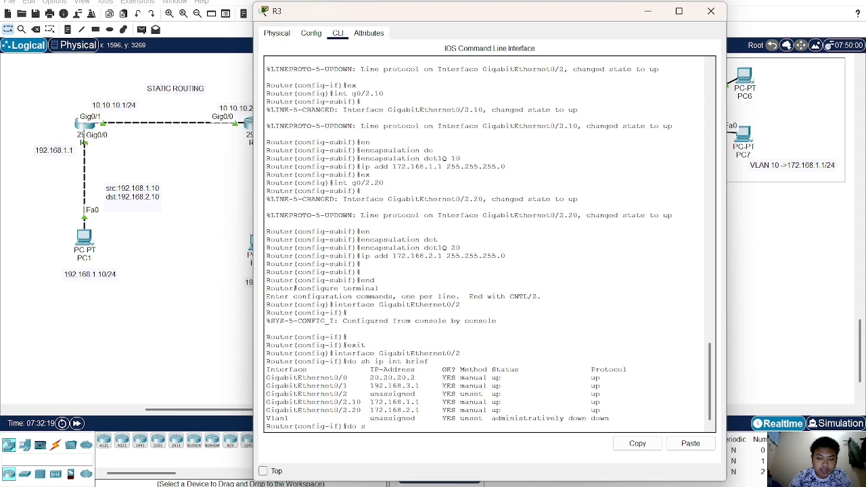
type("h i")
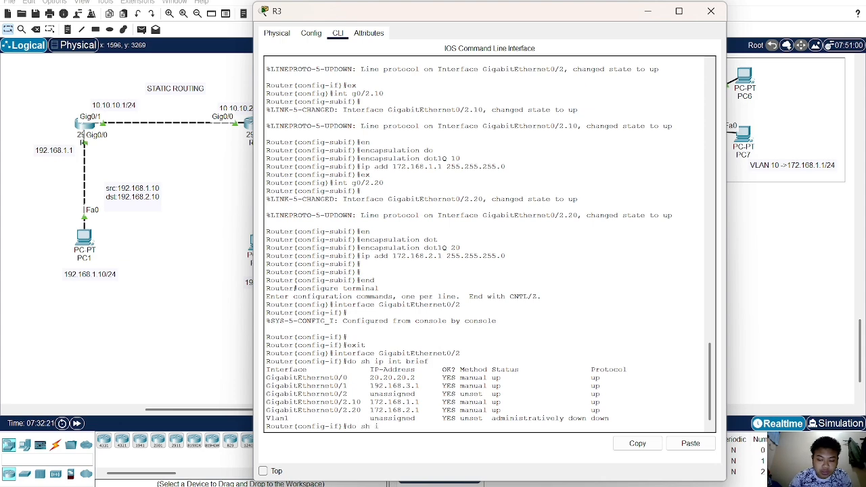
type("p int br")
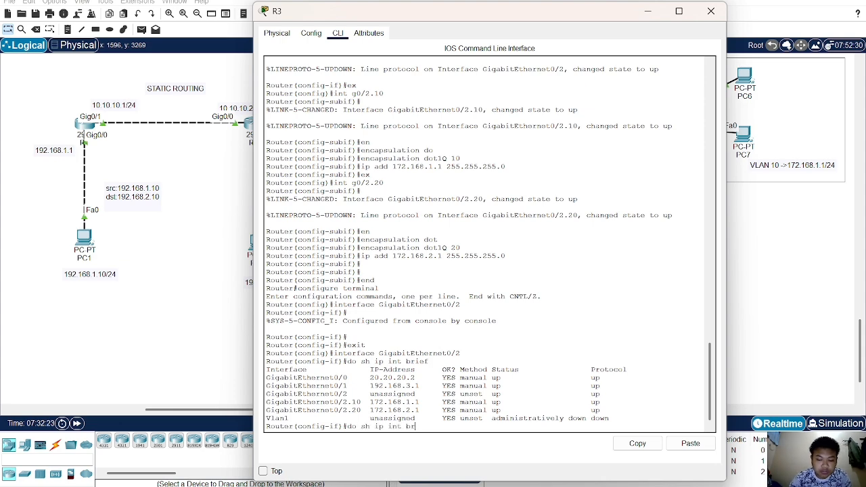
type("ief")
key("Return")
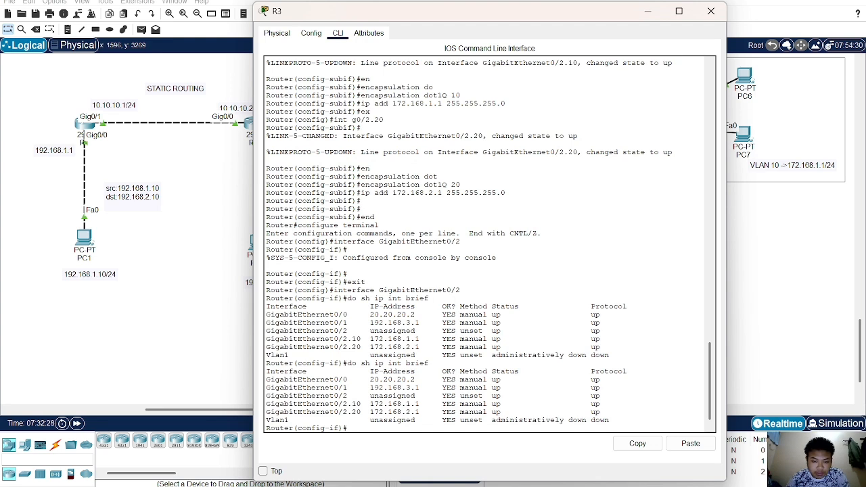
left_click_drag(269, 405, 366, 413)
left_click(358, 412)
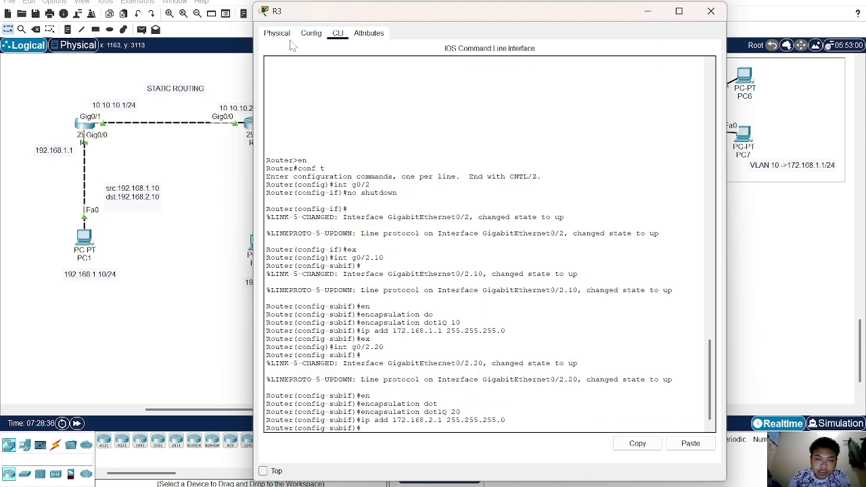
left_click(302, 35)
left_click(200, 260)
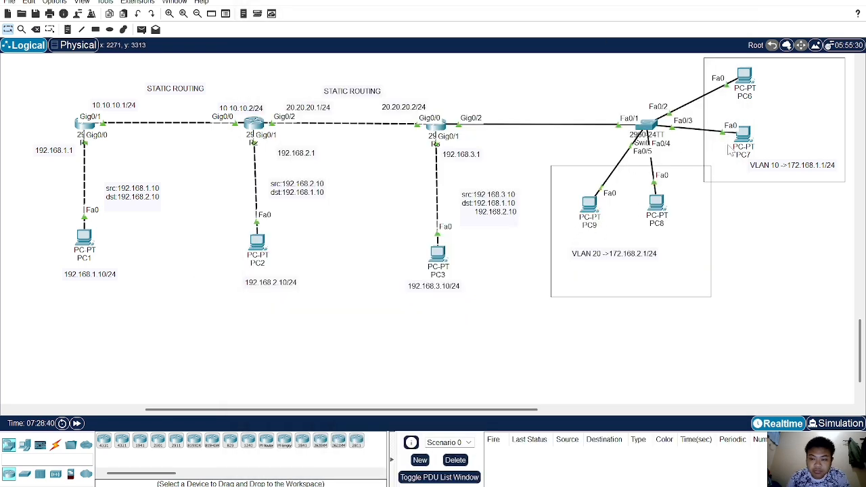
- Give PC6 the static IPv4 address 172.168.1.2 with subnet mask 255.255.255.0
left_click(748, 87)
left_click(405, 46)
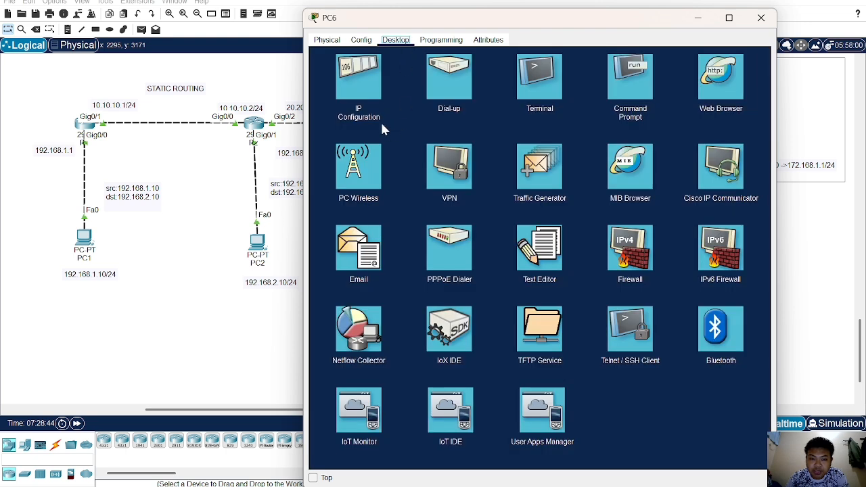
left_click(383, 101)
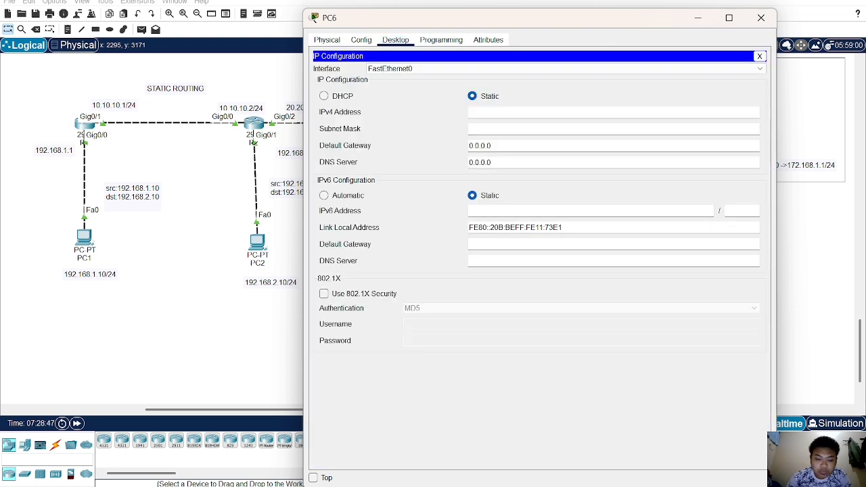
type("172.168")
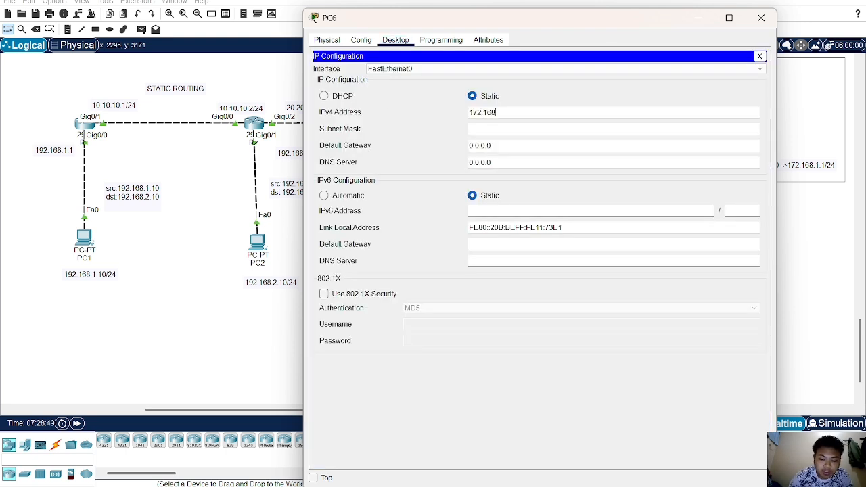
type(".1.2")
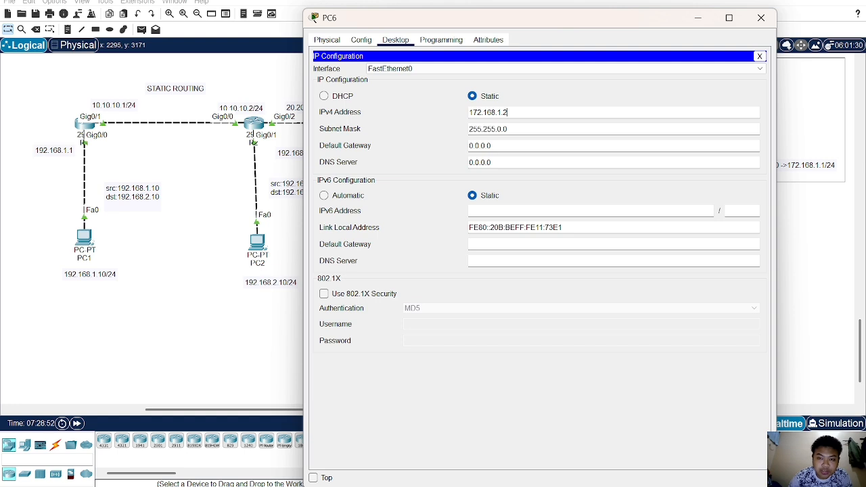
key("Tab")
key("BackSpace")
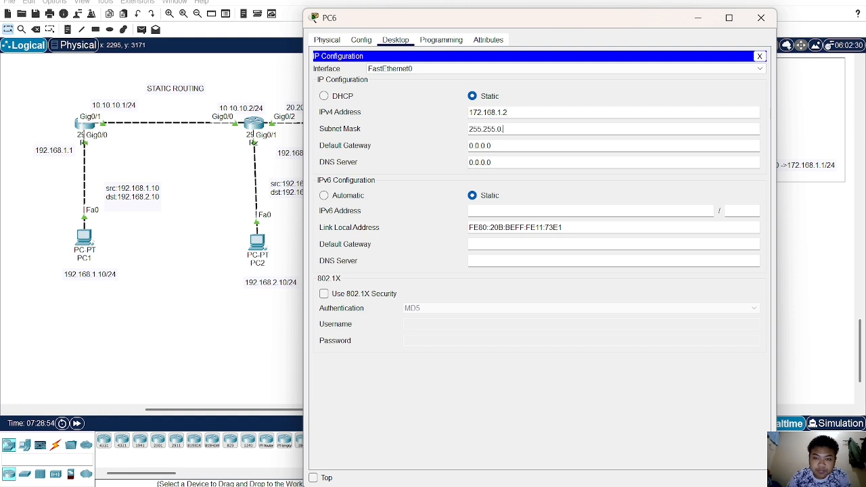
type("255.")
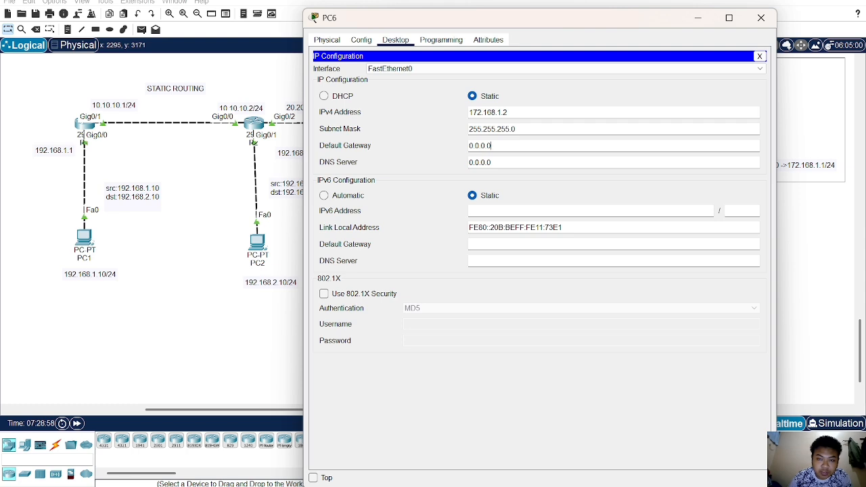
- Set PC6's default gateway to 172.168.1.1 and close its configuration window
key("BackSpace")
key("BackSpace")
key("BackSpace")
key("BackSpace")
key("BackSpace")
type("172")
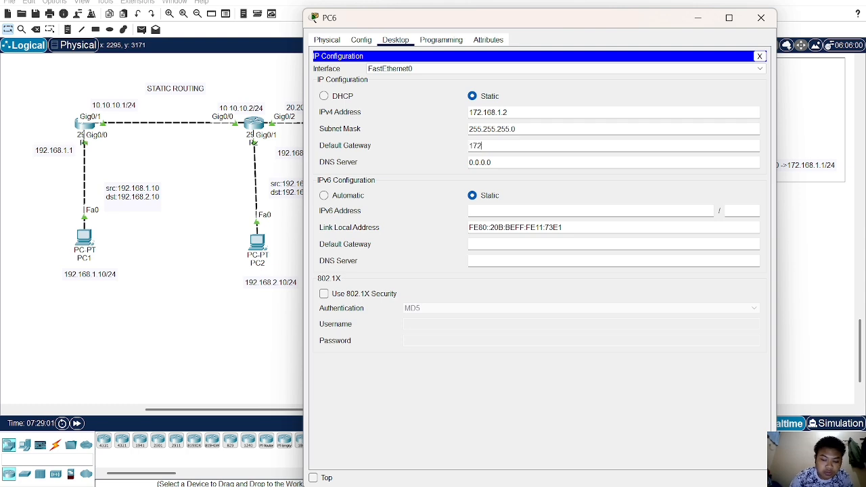
type(".168")
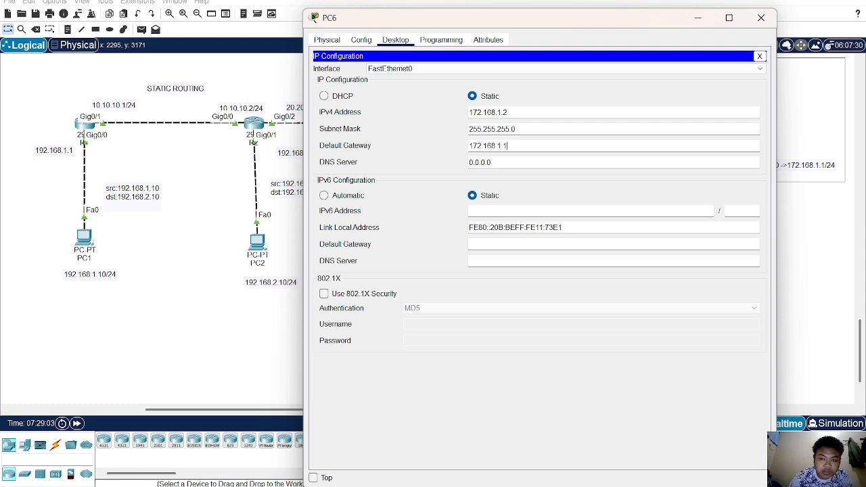
type(".1.1")
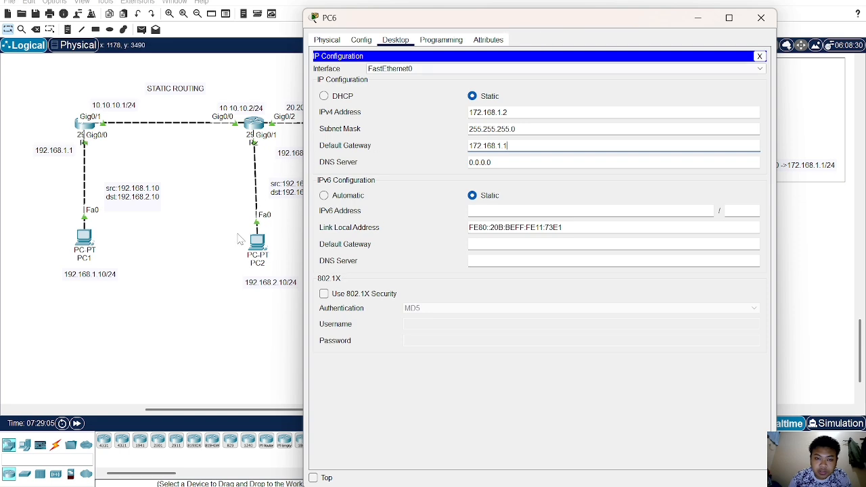
left_click(249, 293)
- Open PC7's IP configuration and set its static IPv4 address to 172.168.1.3
left_click(743, 134)
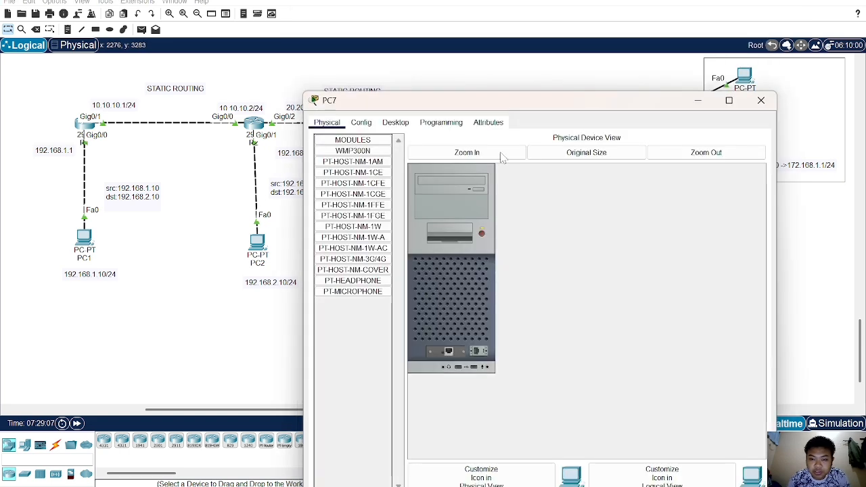
left_click(396, 123)
left_click(369, 190)
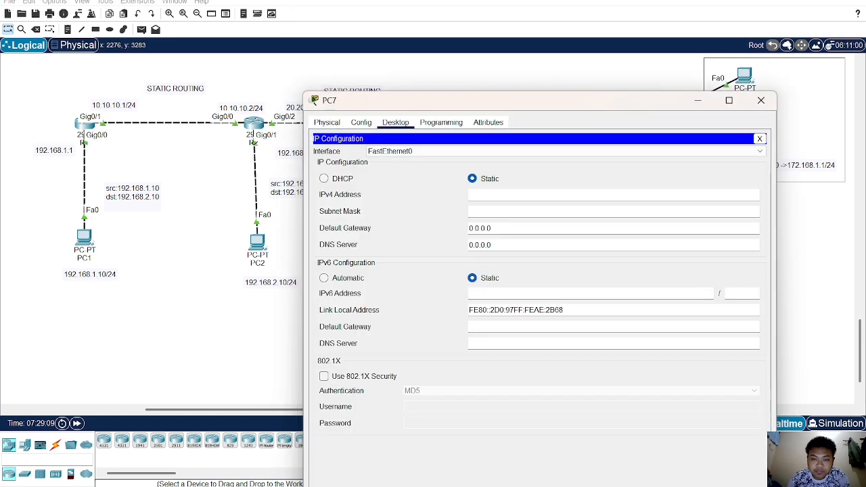
type("172.")
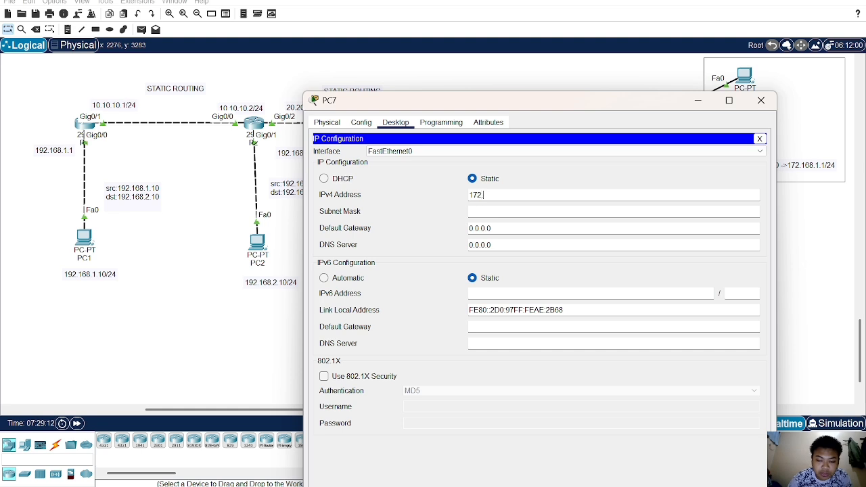
type("168.1")
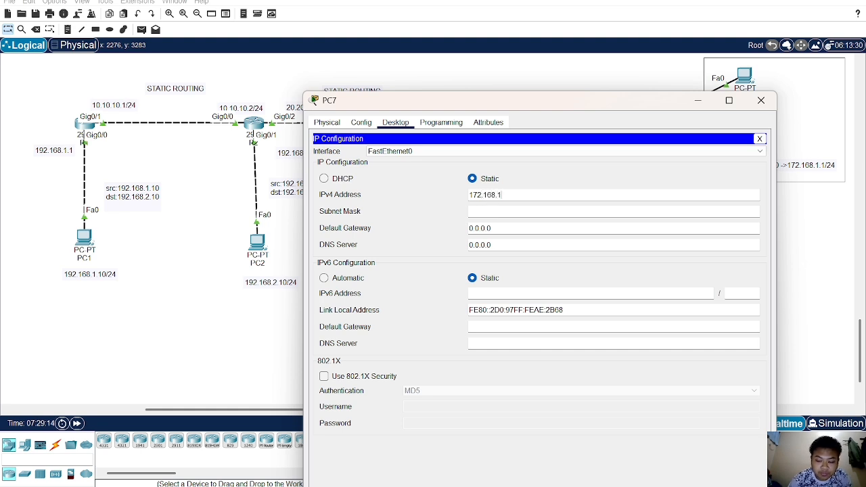
type(".")
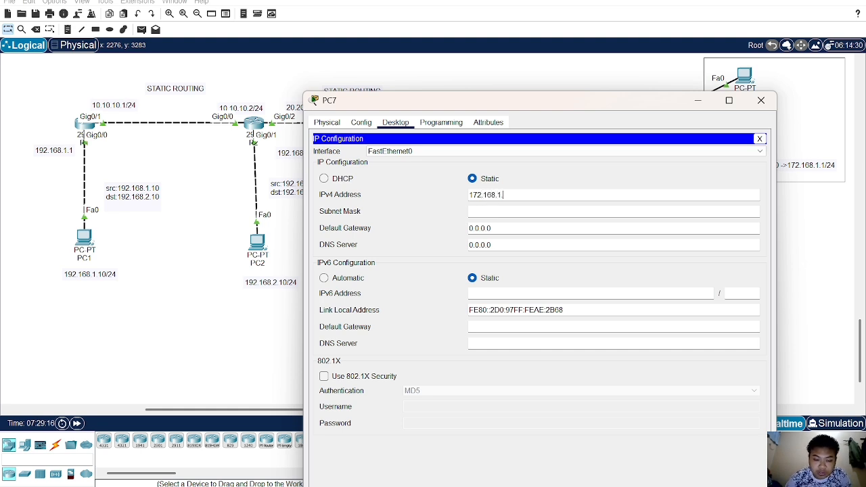
type("3")
key("Tab")
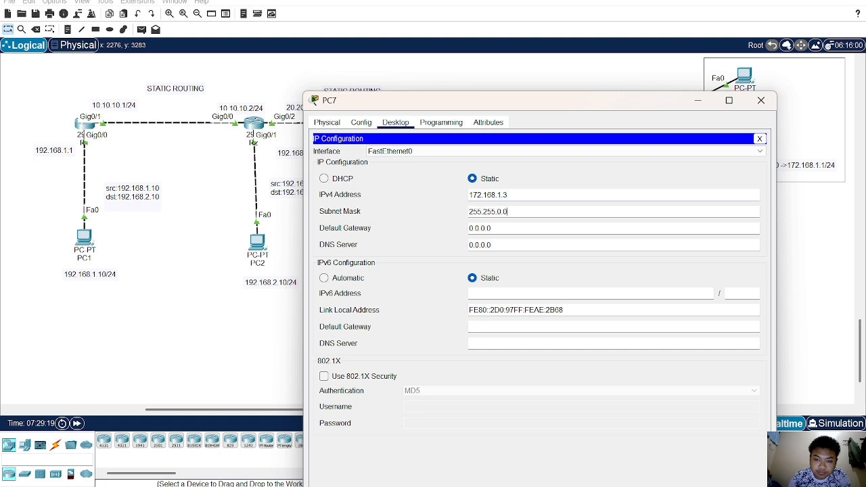
- Set PC7's subnet mask to 255.255.255.0
key("BackSpace")
key("BackSpace")
key("BackSpace")
key("BackSpace")
type(".2")
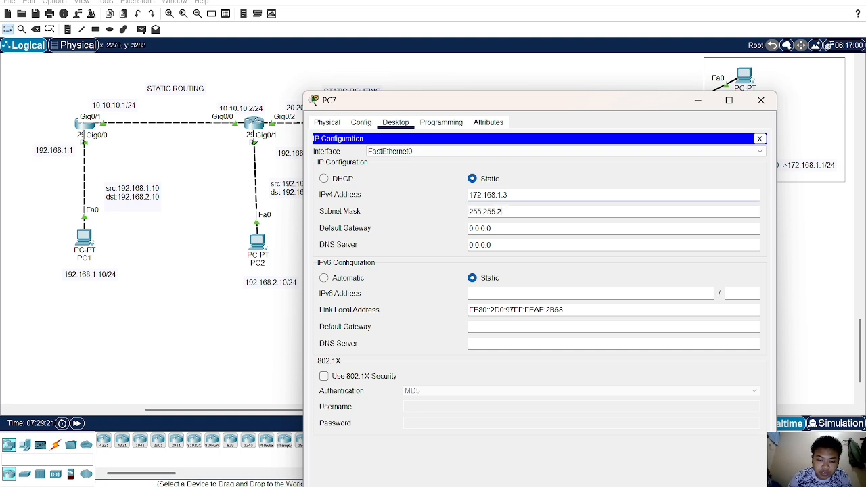
type("55.2")
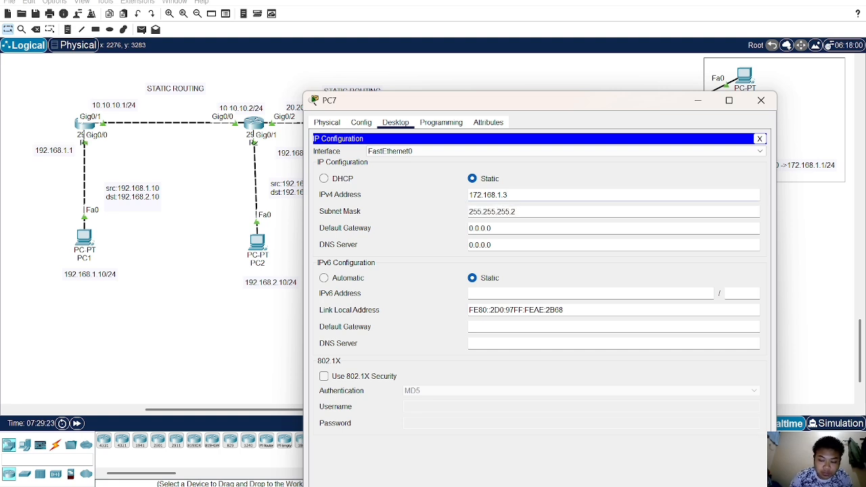
type(".0")
- Set PC7's default gateway to 172.168.1.1 and close its configuration window
left_click(505, 228)
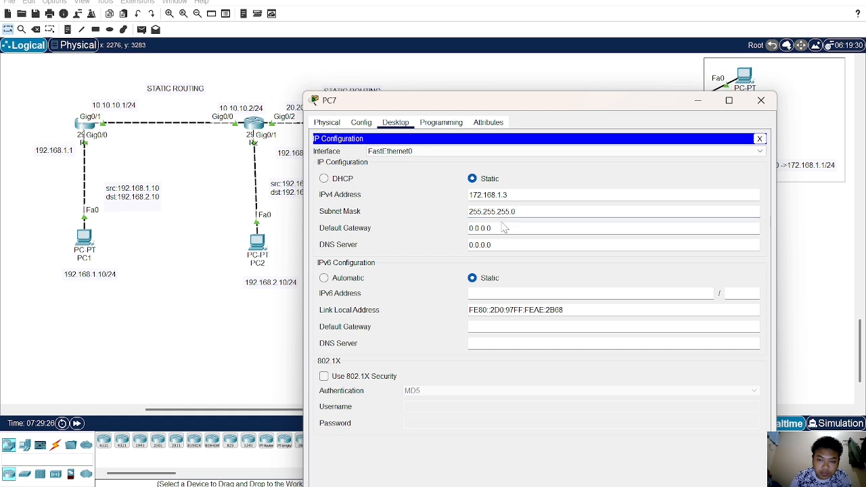
key("BackSpace")
key("BackSpace")
key("BackSpace")
key("BackSpace")
key("BackSpace")
type("1")
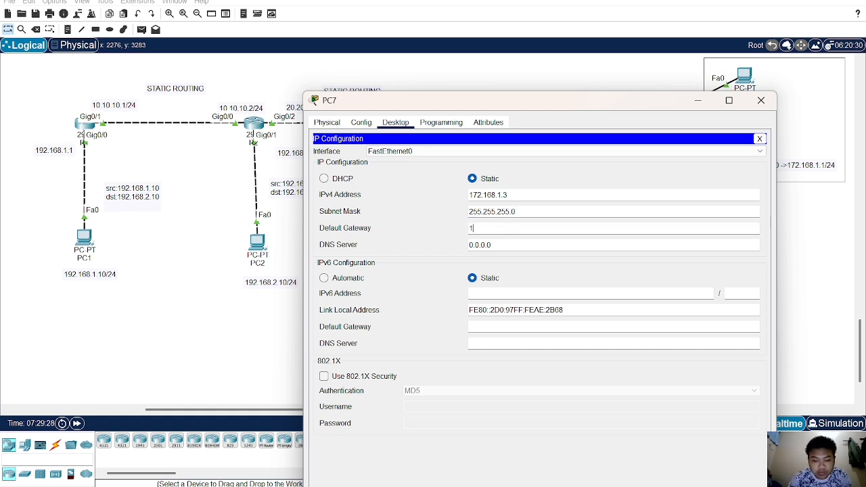
type("72.1")
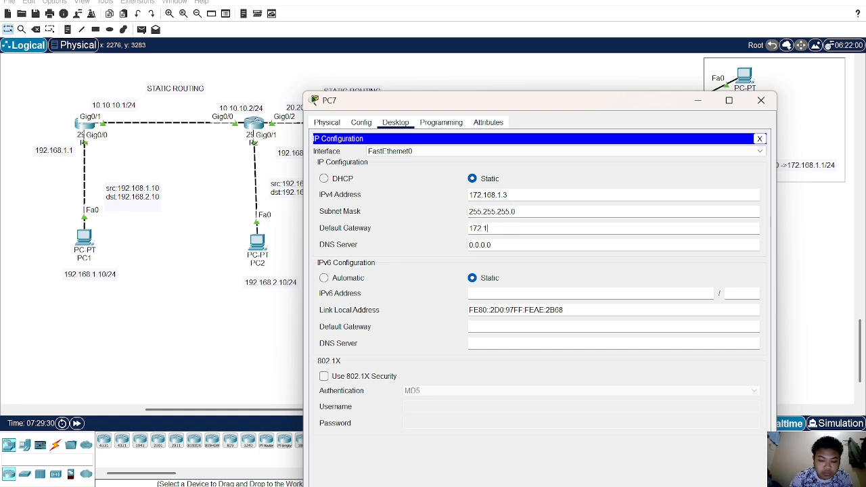
type("68.1.1")
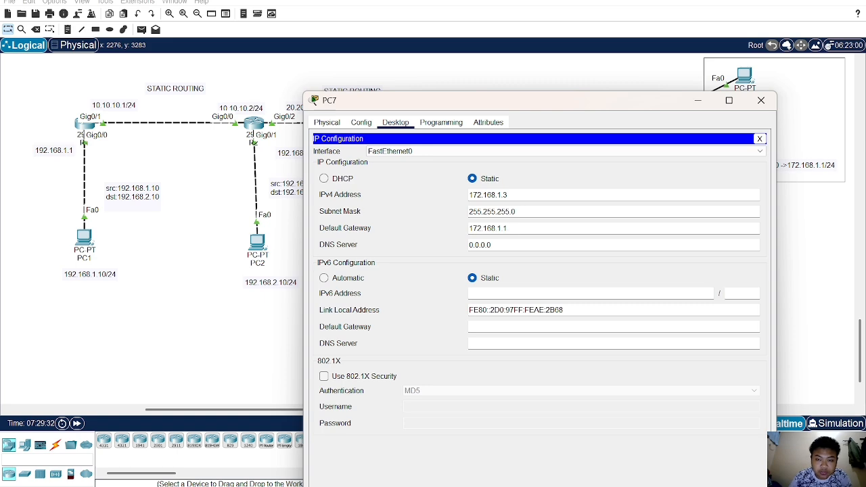
left_click(761, 100)
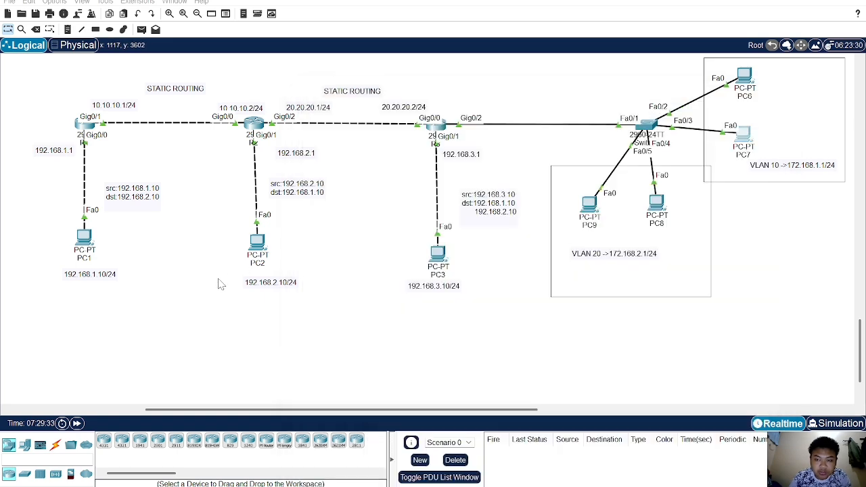
left_click(593, 211)
left_click(756, 17)
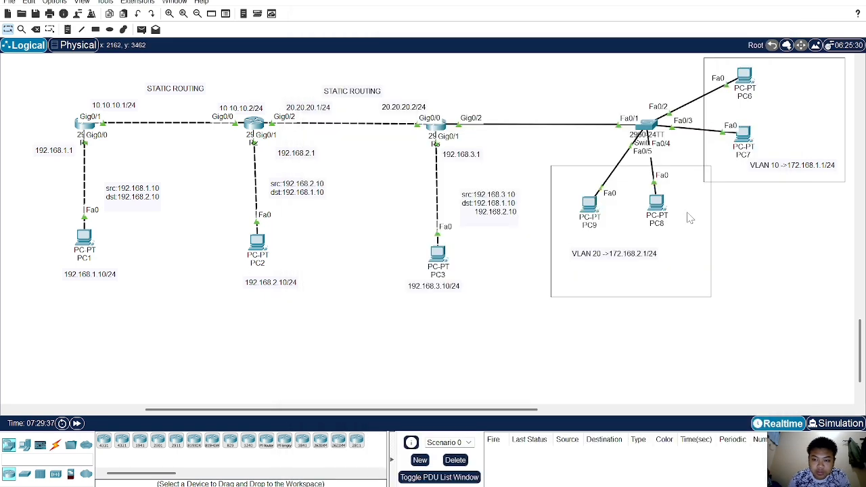
- Open PC8's IP configuration and set its static IPv4 address to 172.168.2.2 with subnet mask 255.255.255.0
left_click(658, 203)
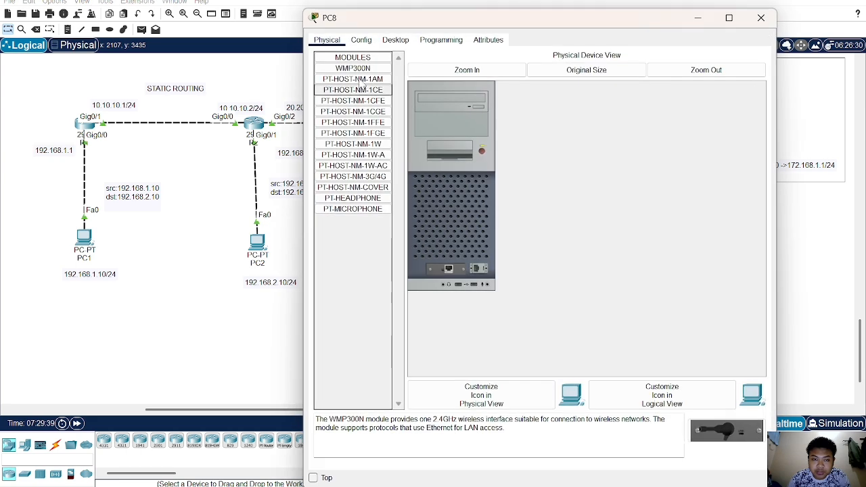
left_click(362, 40)
left_click(395, 40)
left_click(357, 79)
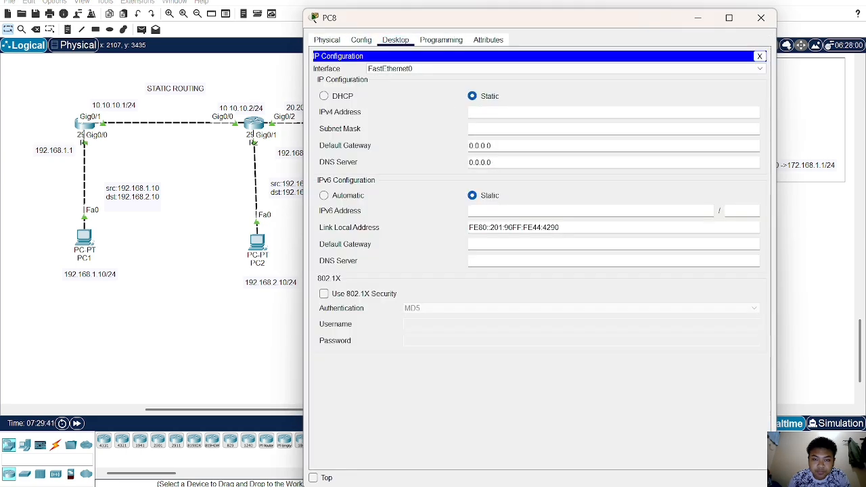
type("172.")
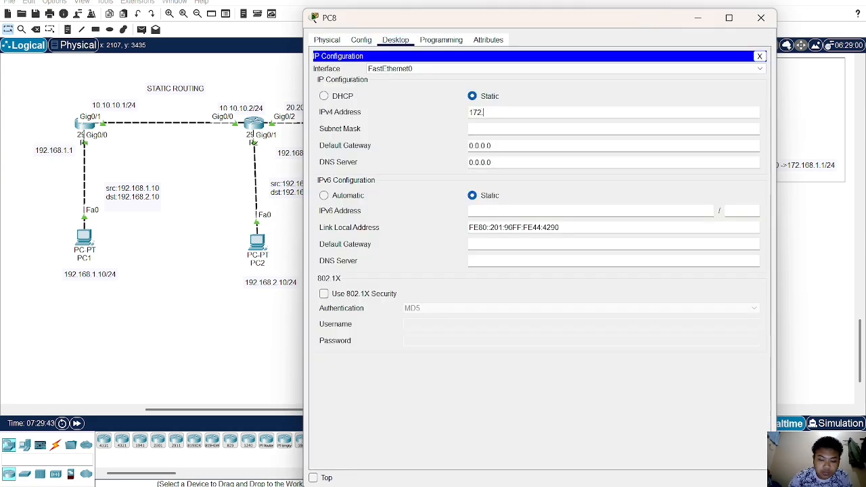
type("168")
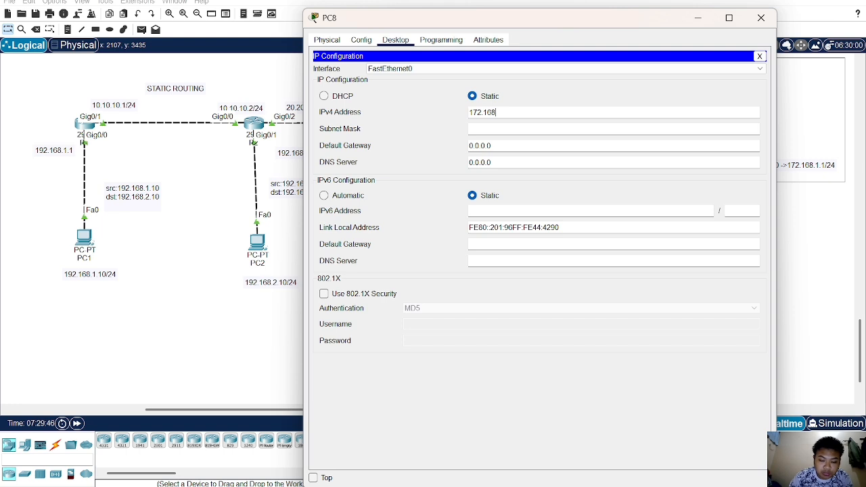
type(".2.2")
key("Tab")
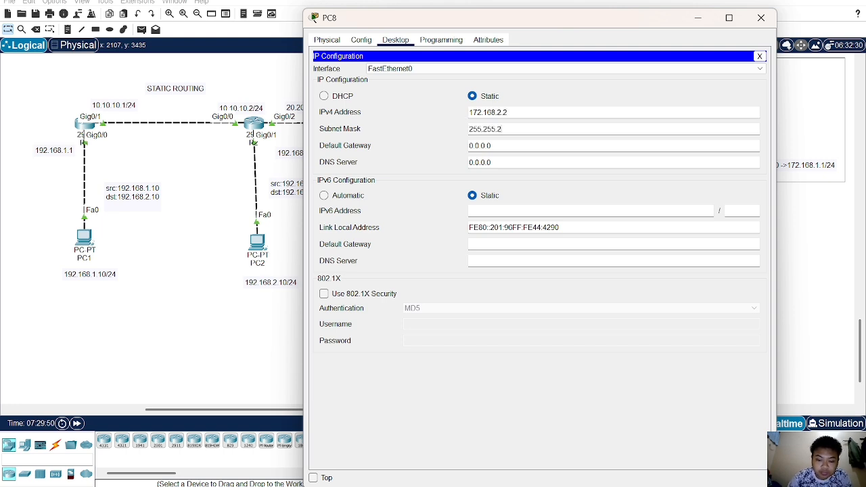
type("55.0")
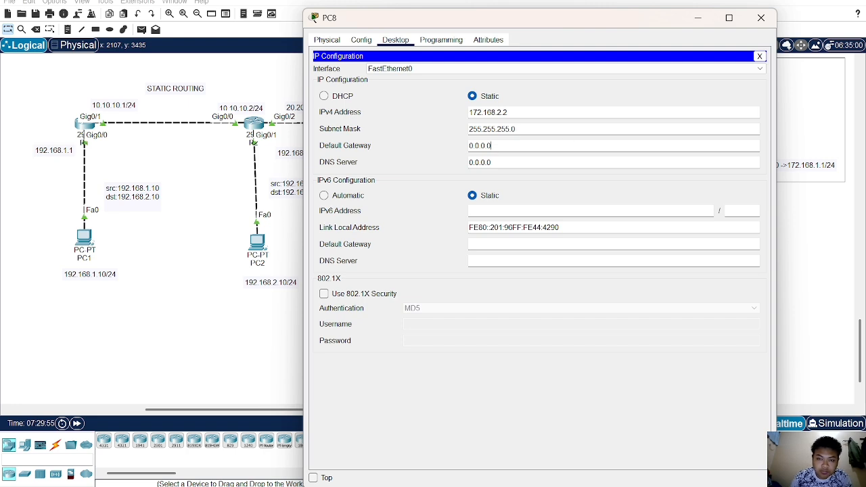
- Set PC8's default gateway to 172.168.2.1 and close its configuration window
key("BackSpace")
key("BackSpace")
key("BackSpace")
key("BackSpace")
key("BackSpace")
key("BackSpace")
key("BackSpace")
type("172")
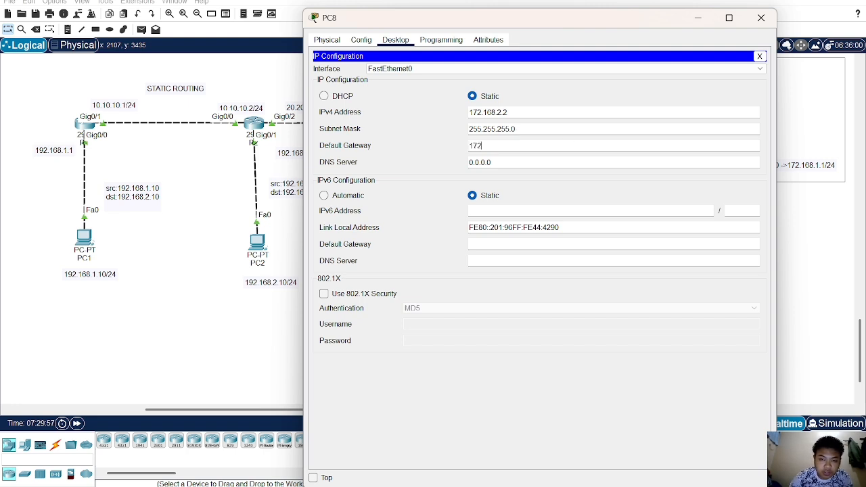
type(".168.2.1")
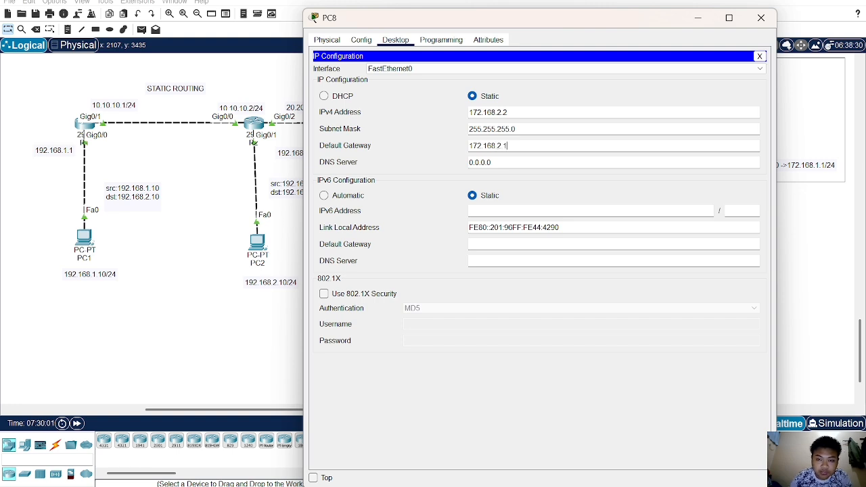
left_click(221, 330)
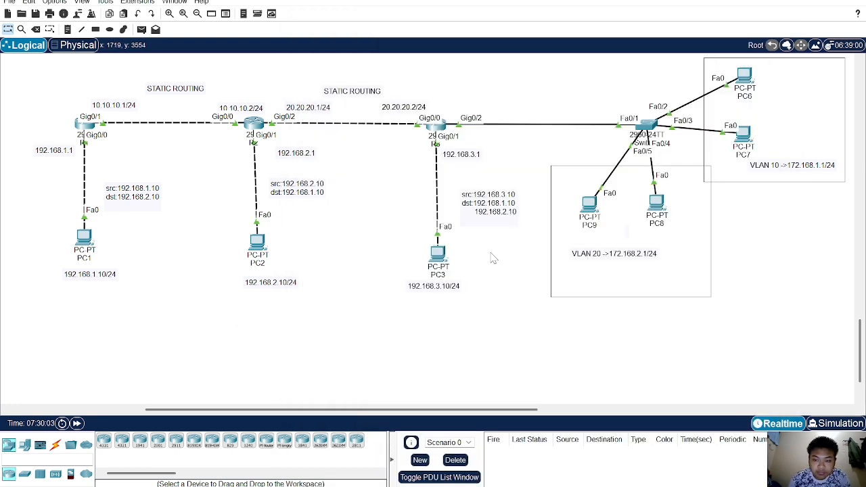
- Open PC9's IP configuration and set its static IPv4 address to 172.168.2.3 with subnet mask 255.255.255.0
left_click(590, 206)
left_click(396, 40)
left_click(358, 71)
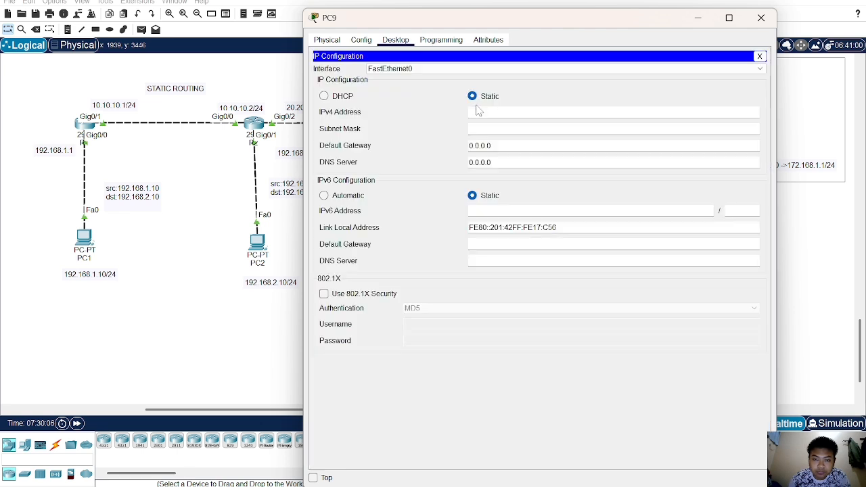
left_click(479, 111)
type("172.1")
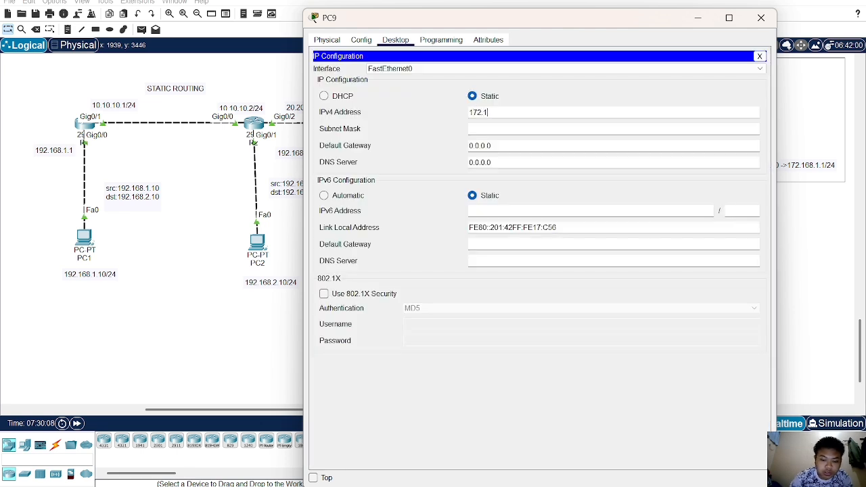
type("68.2.")
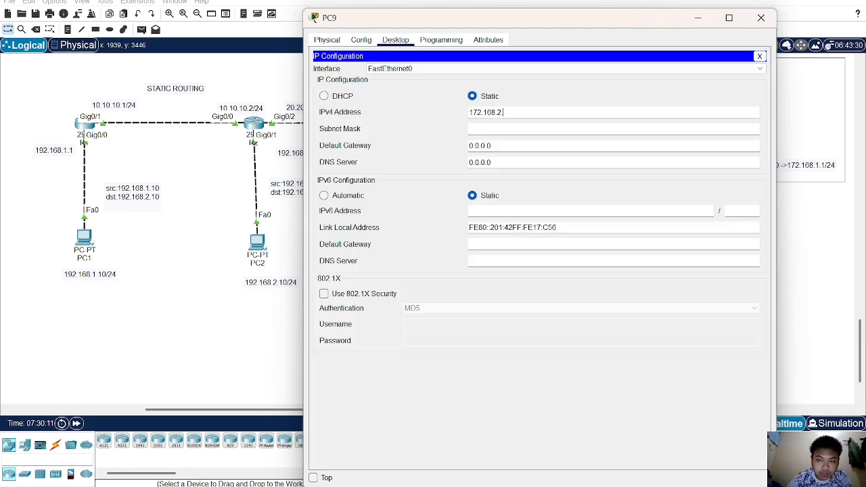
type("3")
key("Tab")
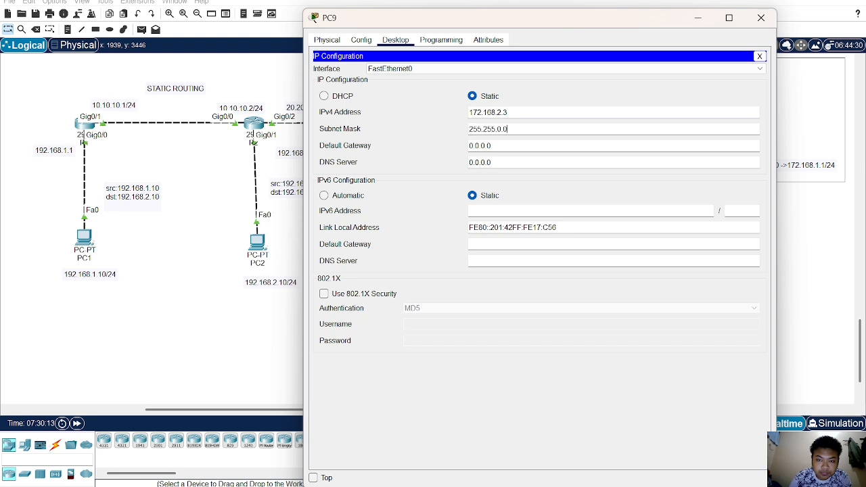
type("255.")
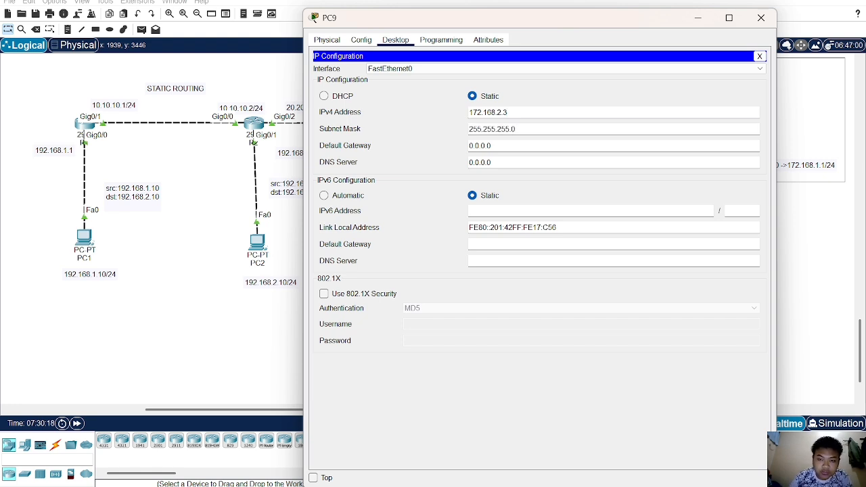
- Set PC9's default gateway to 172.168.2.1 and close its configuration window
key("BackSpace")
key("BackSpace")
key("BackSpace")
key("BackSpace")
key("BackSpace")
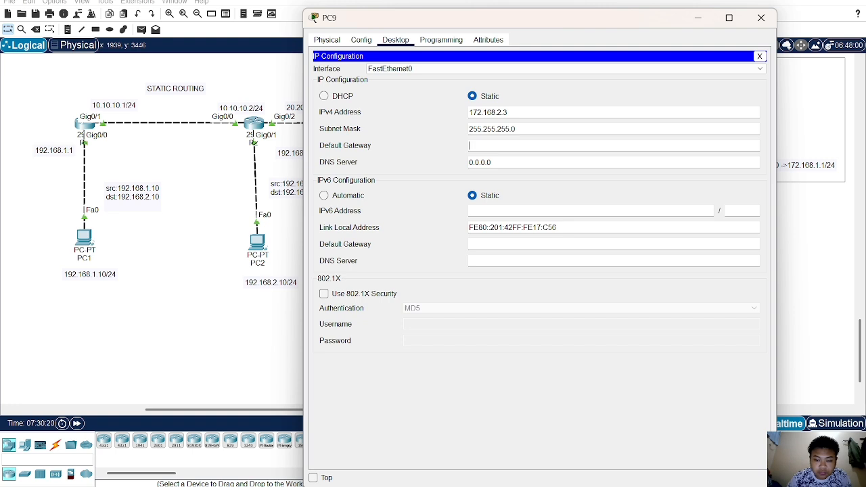
type("172.168")
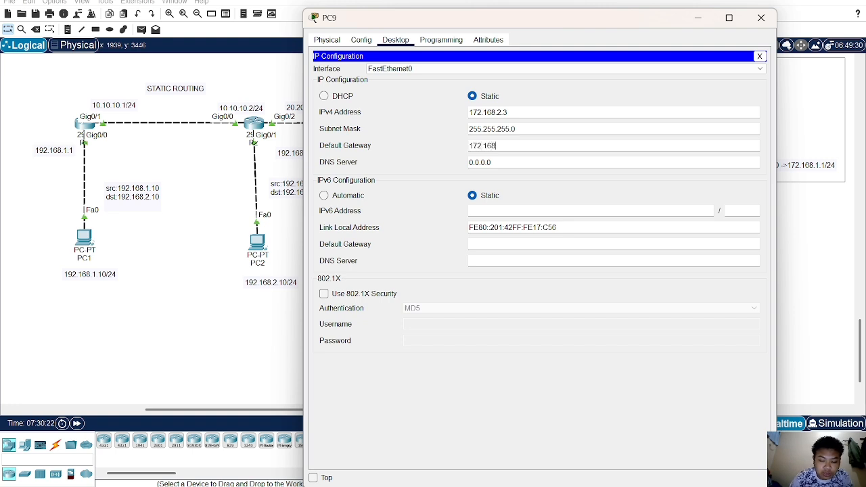
type(".21")
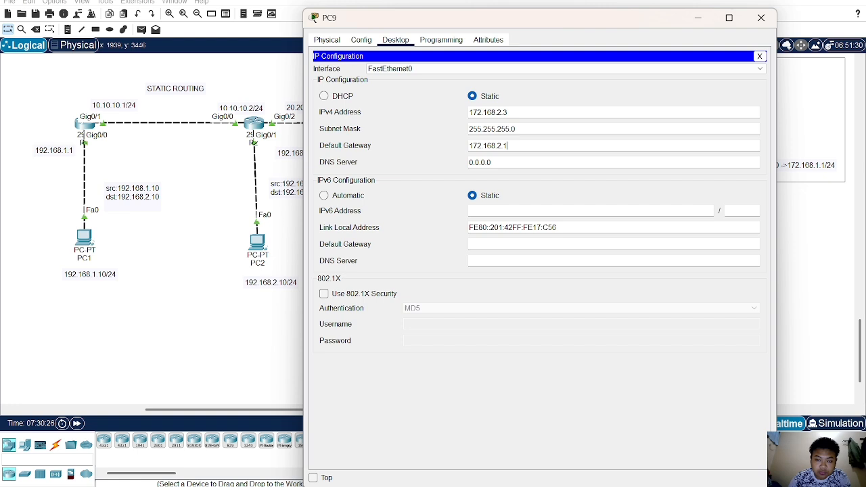
left_click(237, 321)
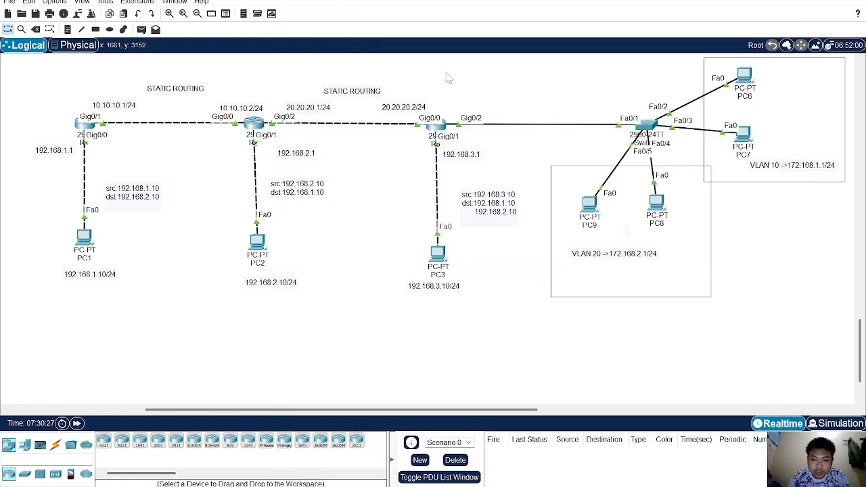
- Test connectivity within each VLAN by sending simple PDUs from PC9 to PC8, PC6 to PC7, and PC8 to PC9
left_click(142, 29)
left_click(657, 202)
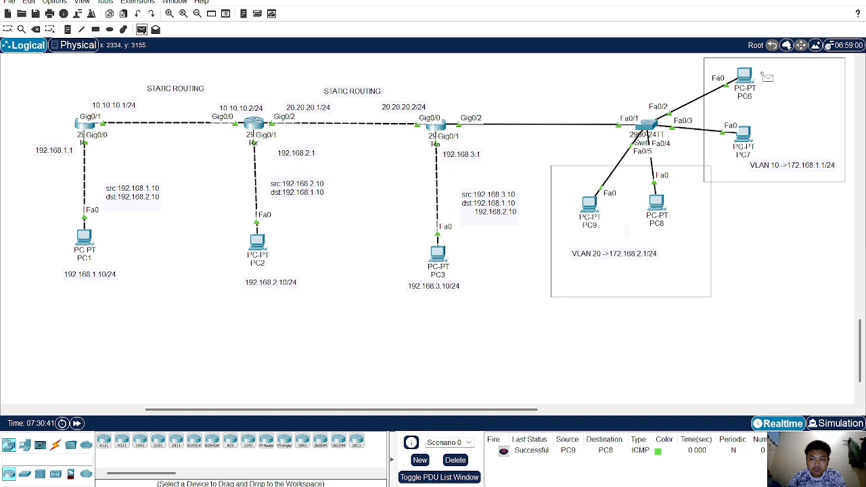
left_click(746, 76)
left_click(743, 136)
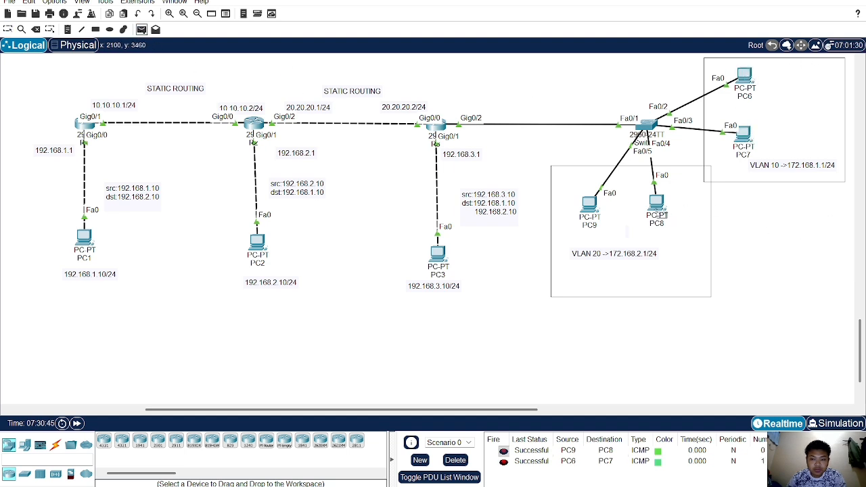
left_click(660, 205)
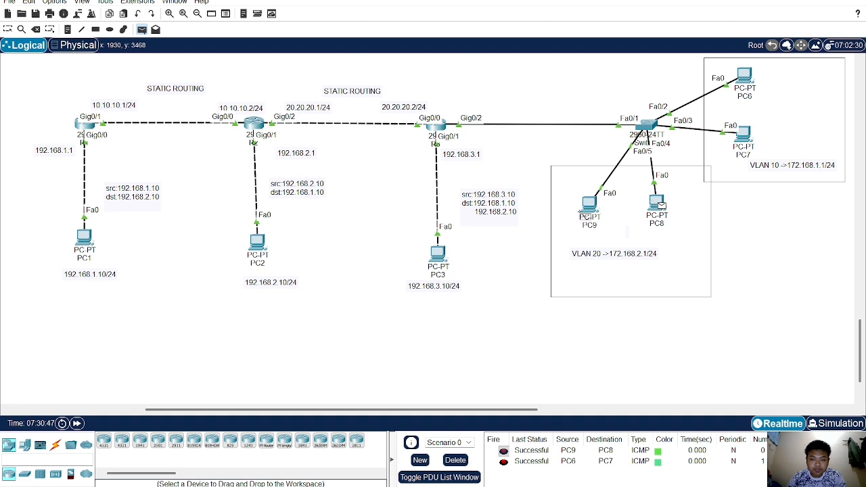
left_click(590, 207)
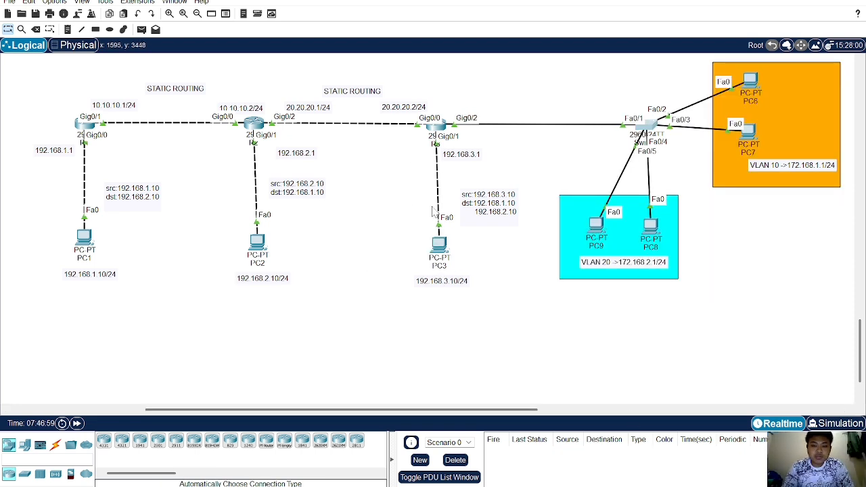
- Open Switch0's command line and enter interface configuration mode for fa0/1
left_click(649, 126)
type("en")
key("Return")
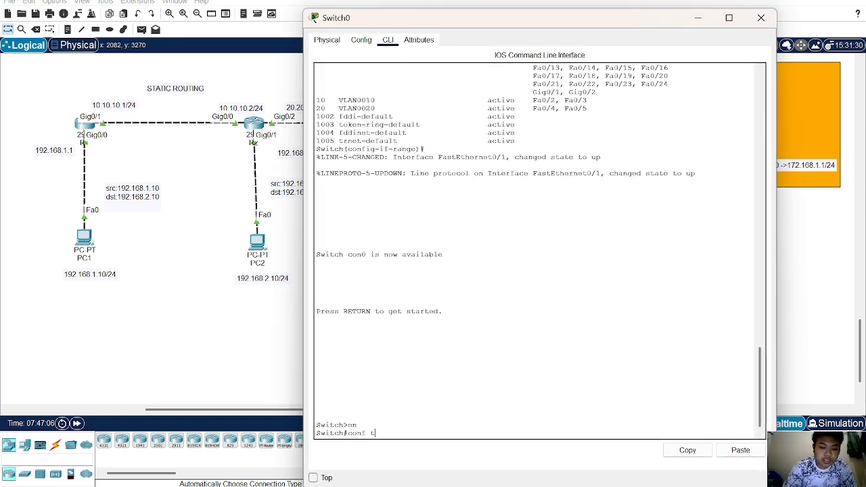
type("conf t")
key("Return")
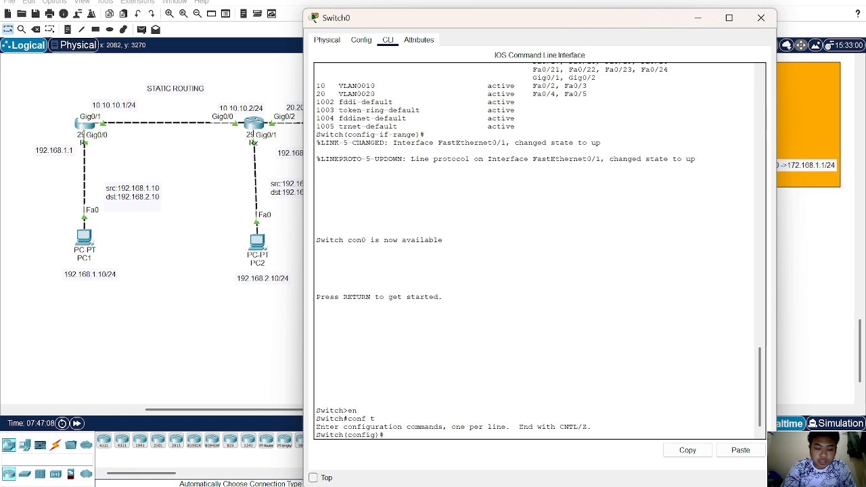
type("in")
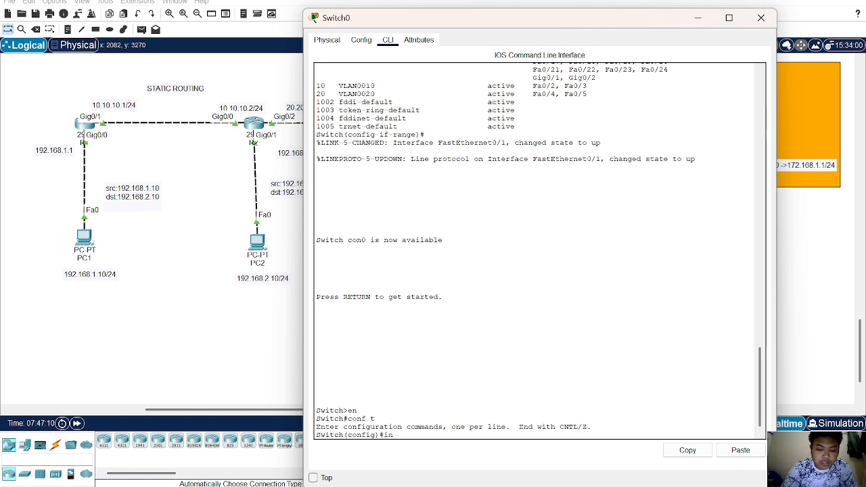
type("t fa0")
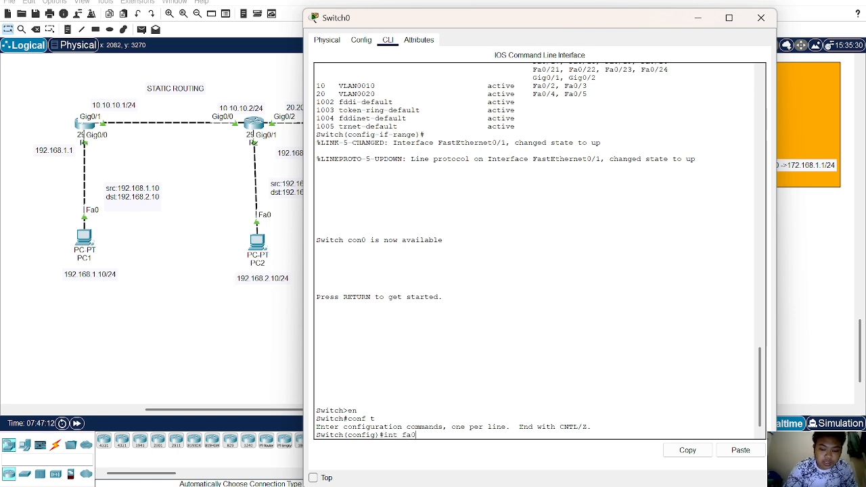
type("/1")
key("Return")
- Set the switch's fa0/1 port to trunk mode and close the switch window
type("swi")
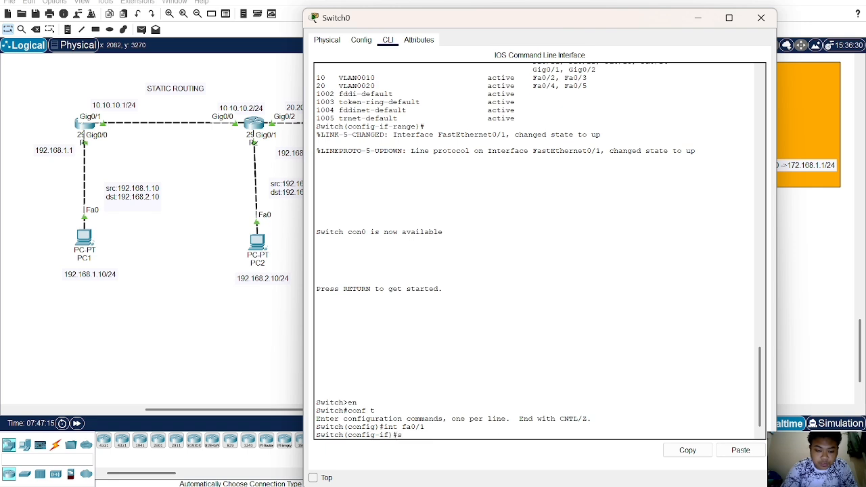
key("Tab")
type("mode")
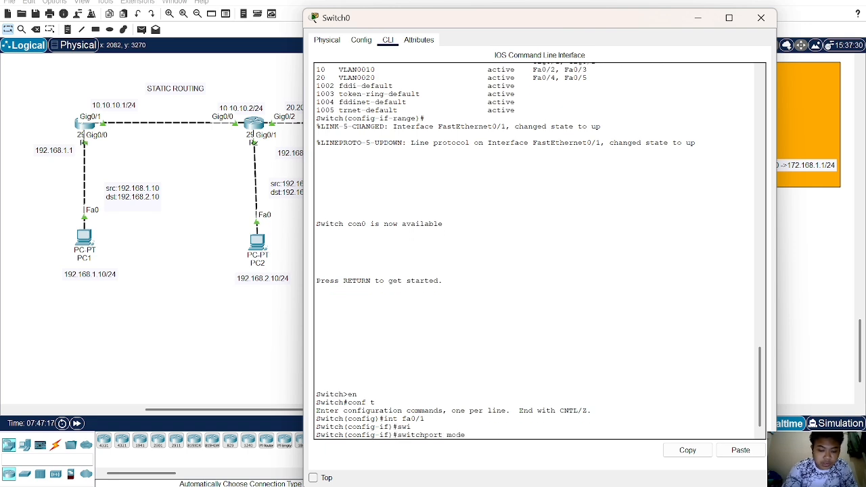
type(" tru")
key("Tab")
key("Return")
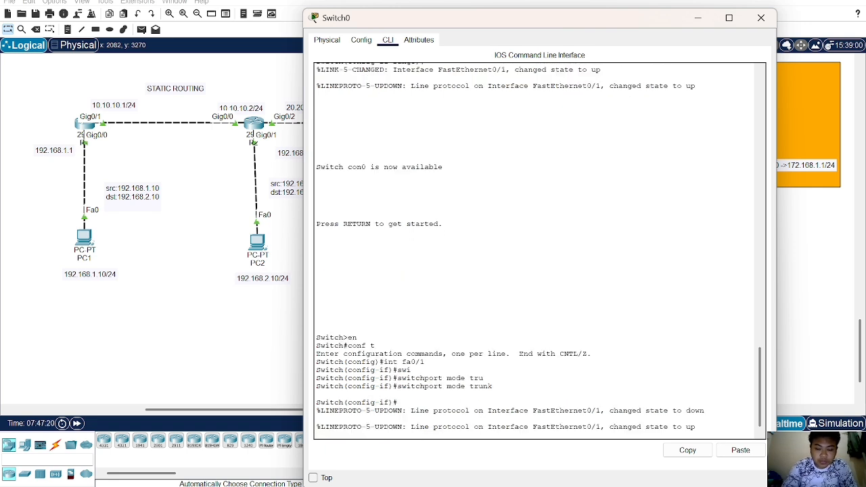
left_click(265, 348)
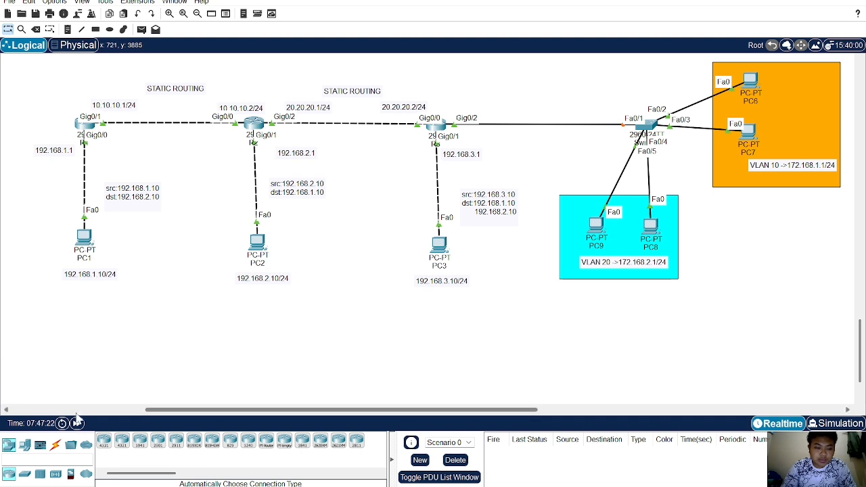
- Fast-forward the network time and test inter-VLAN routing by sending a simple PDU from PC8 to PC7 twice
left_click(77, 424)
left_click(142, 30)
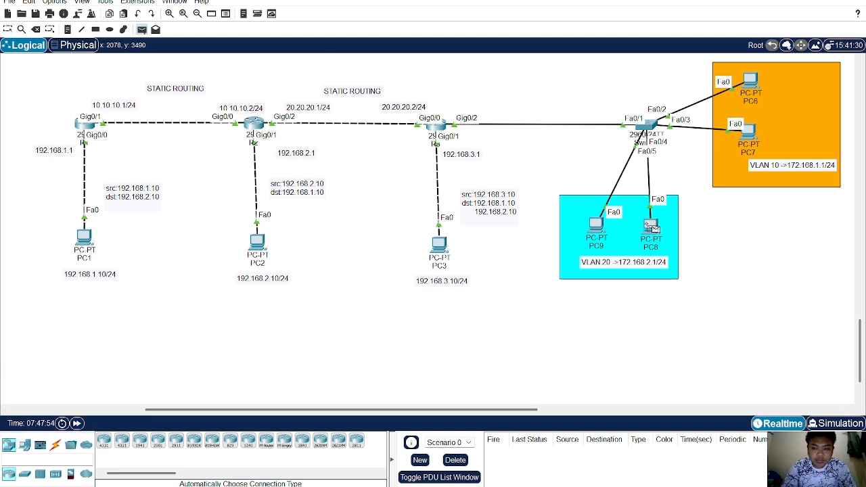
left_click(653, 229)
left_click(749, 133)
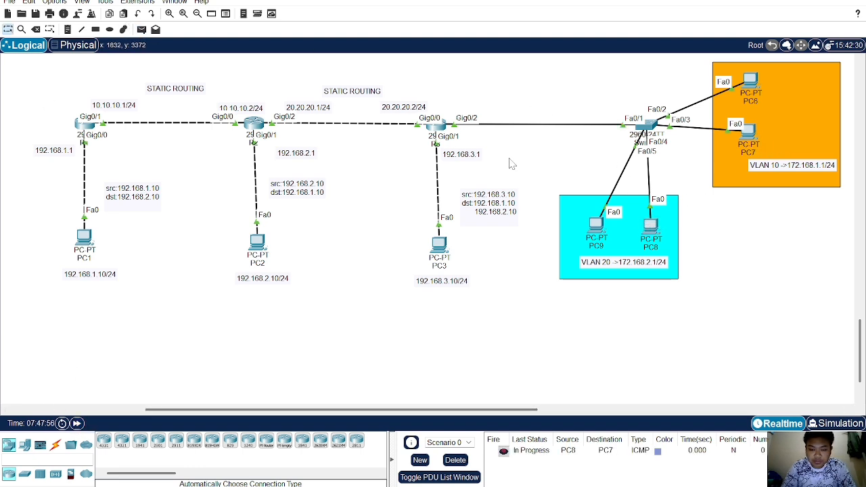
left_click(141, 29)
left_click(653, 228)
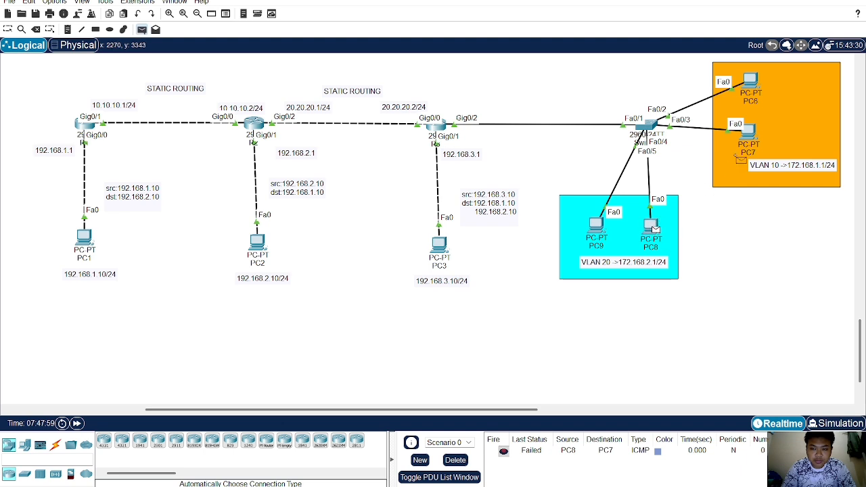
left_click(750, 135)
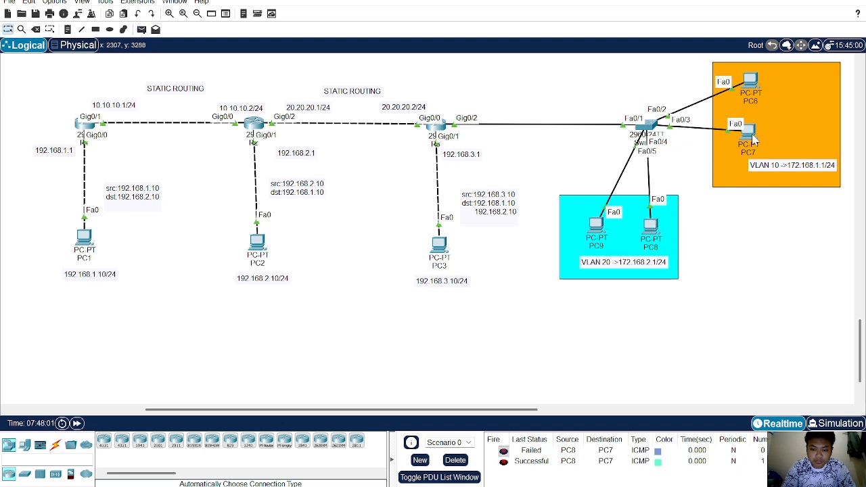
- Test inter-VLAN routing by sending a simple PDU from PC6 to PC9 twice, and clear the PDU list
left_click(141, 29)
left_click(753, 84)
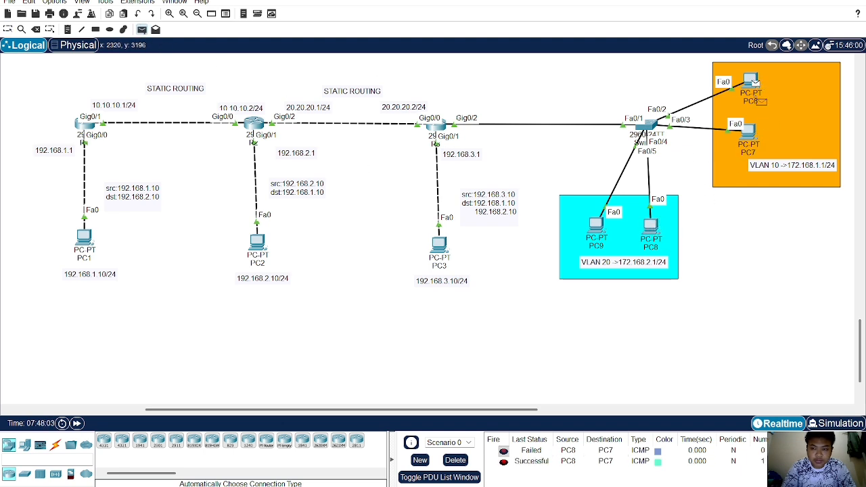
left_click(600, 230)
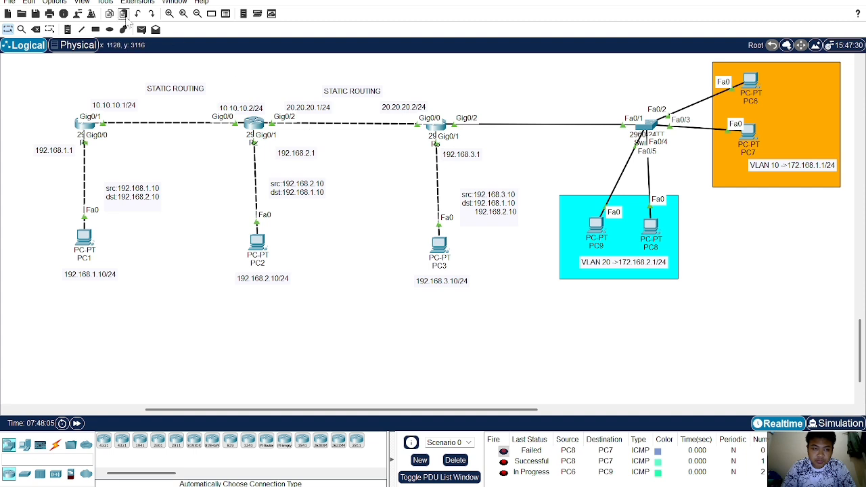
left_click(753, 83)
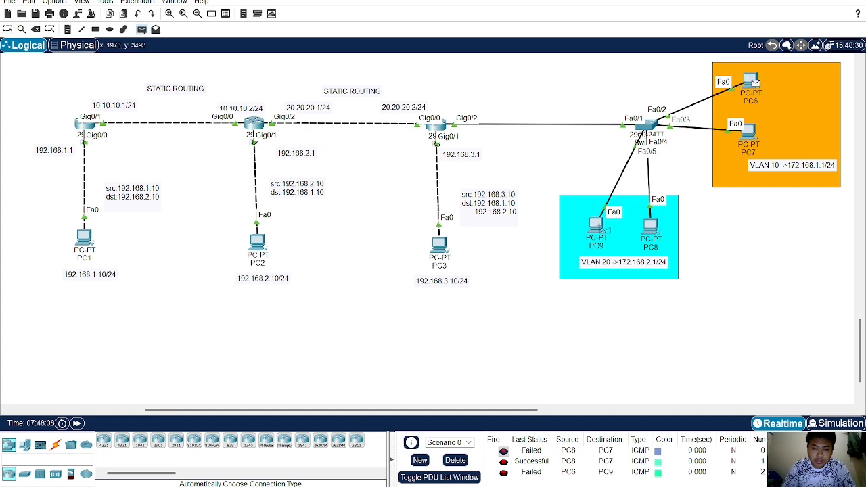
left_click(600, 229)
left_click(456, 460)
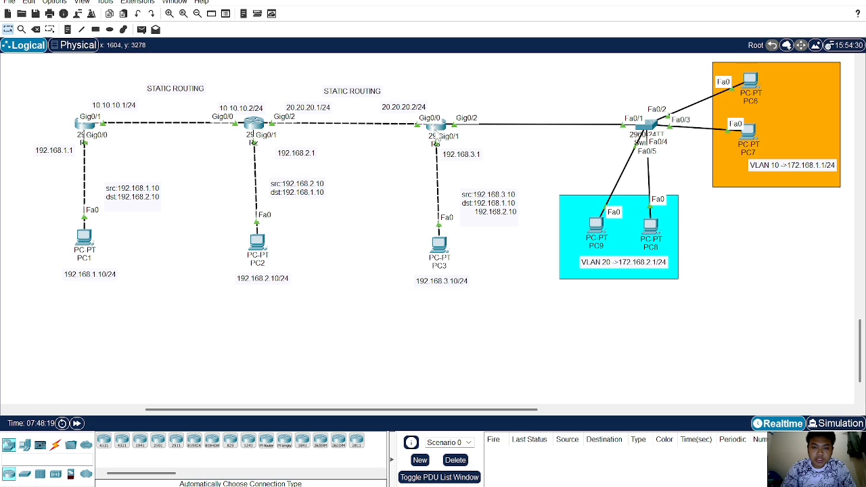
- Display R3's routing table with do sh ip route and examine the directly connected 172.168.1.0 and 172.168.2.0 networks
left_click(437, 125)
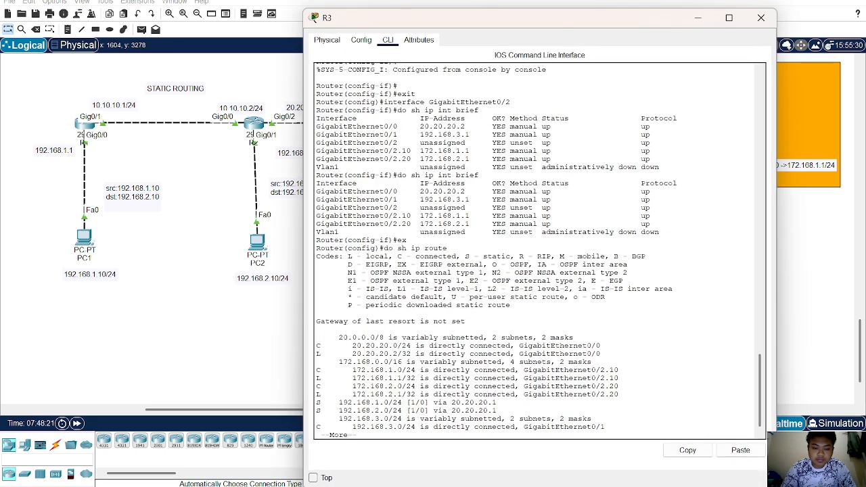
key("space")
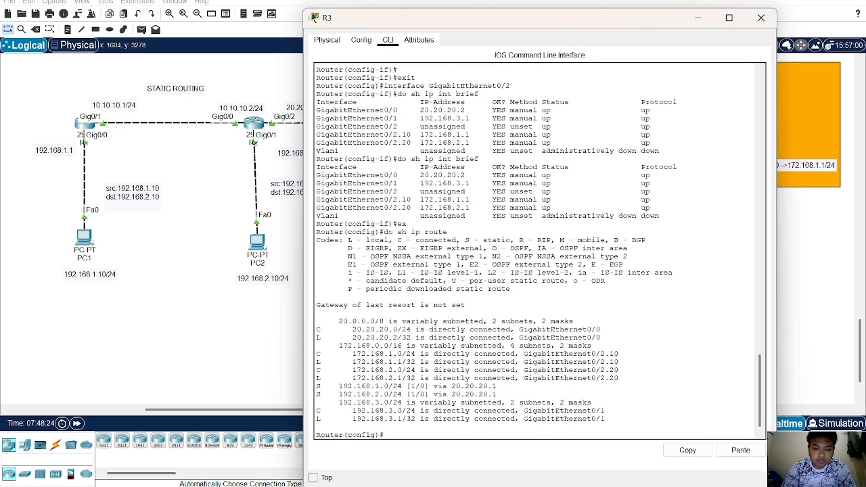
type("do sh ")
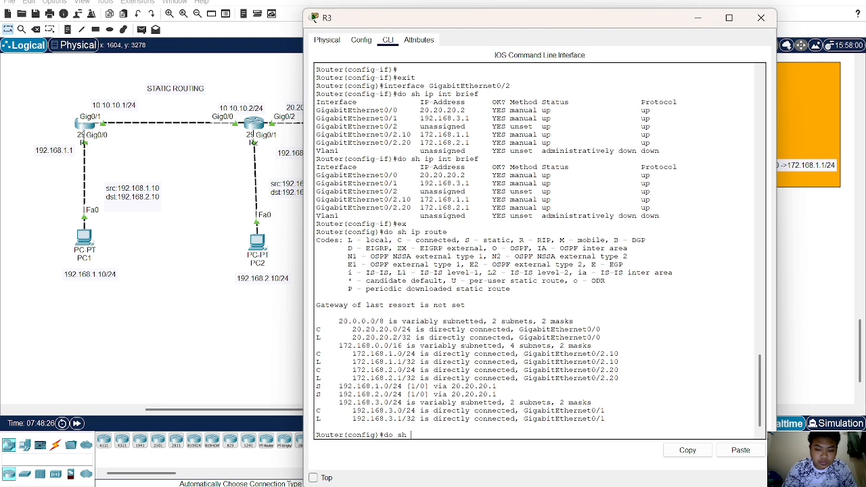
type("ip route")
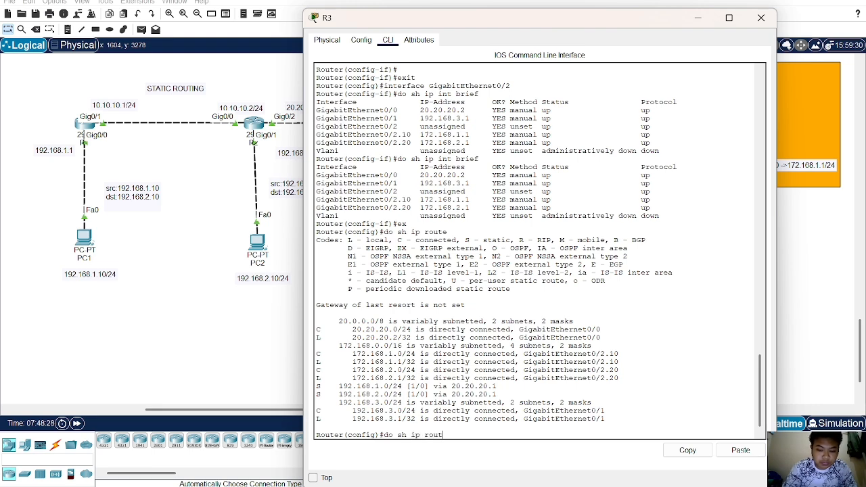
key("Return")
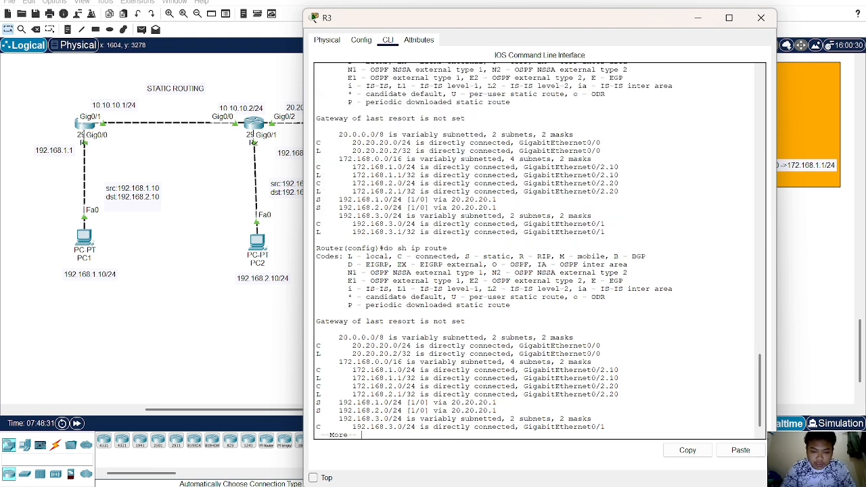
left_click_drag(349, 370, 416, 370)
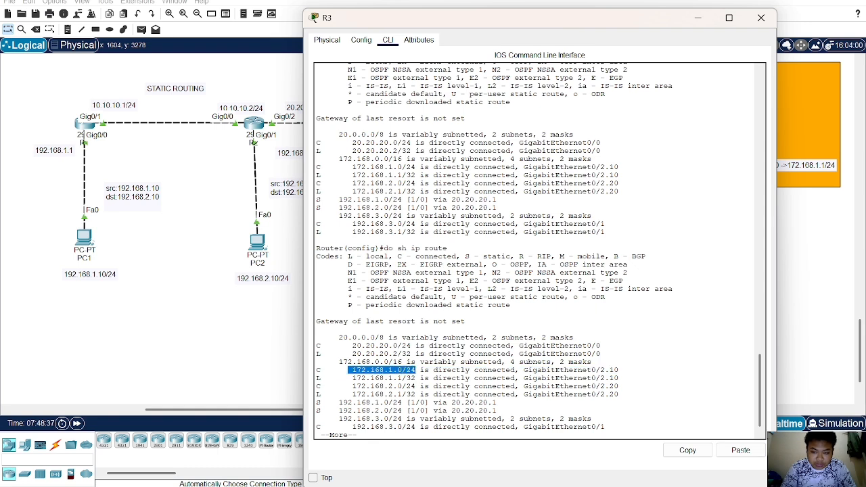
left_click_drag(352, 386, 600, 395)
left_click(228, 347)
- Test connectivity from PC3 to the VLAN hosts by sending simple PDUs to PC9, PC8 and PC6
left_click(142, 30)
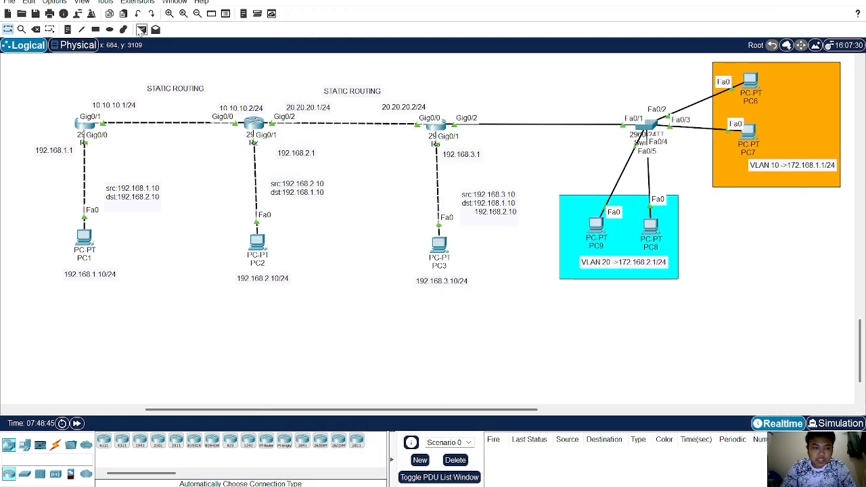
left_click(438, 245)
left_click(596, 226)
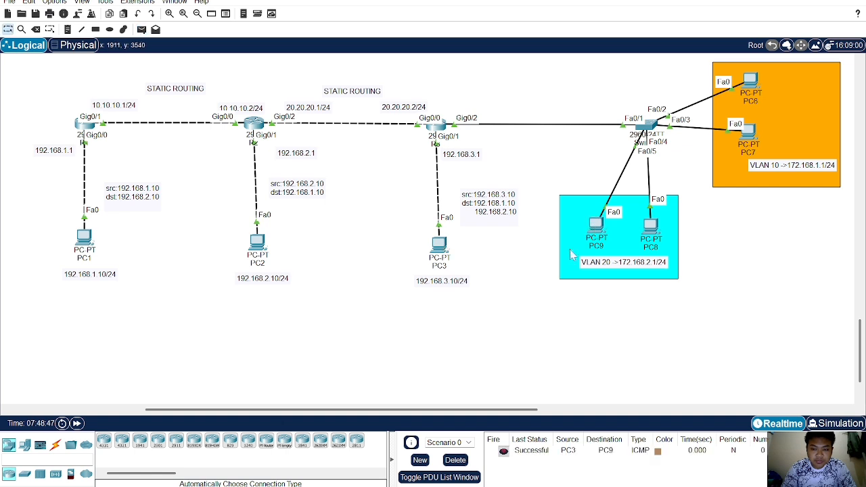
left_click(142, 30)
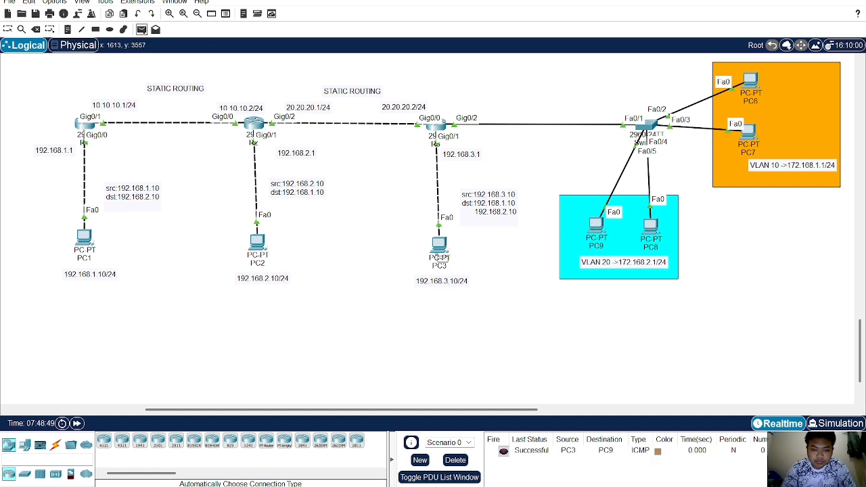
left_click(438, 244)
left_click(652, 226)
left_click(142, 30)
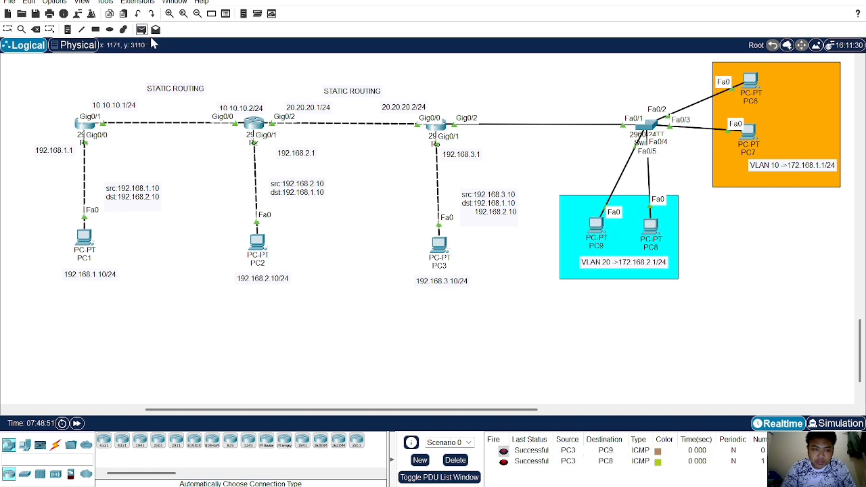
left_click(439, 245)
left_click(751, 81)
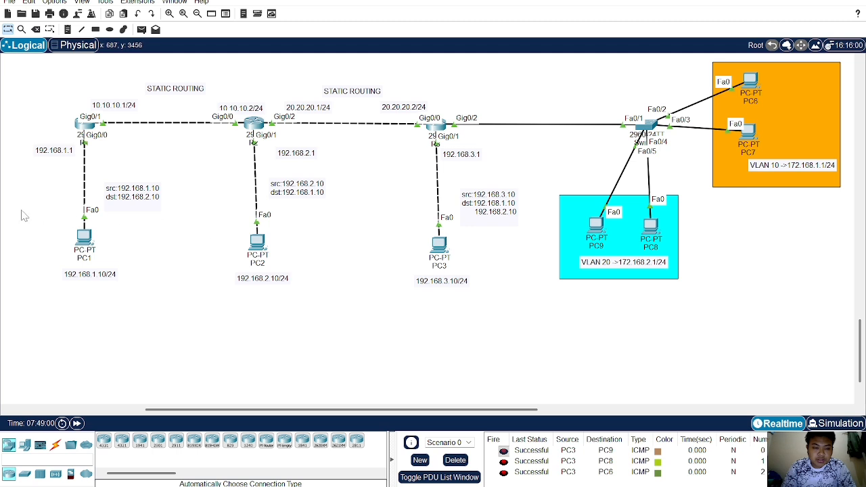
left_click_drag(21, 210, 353, 303)
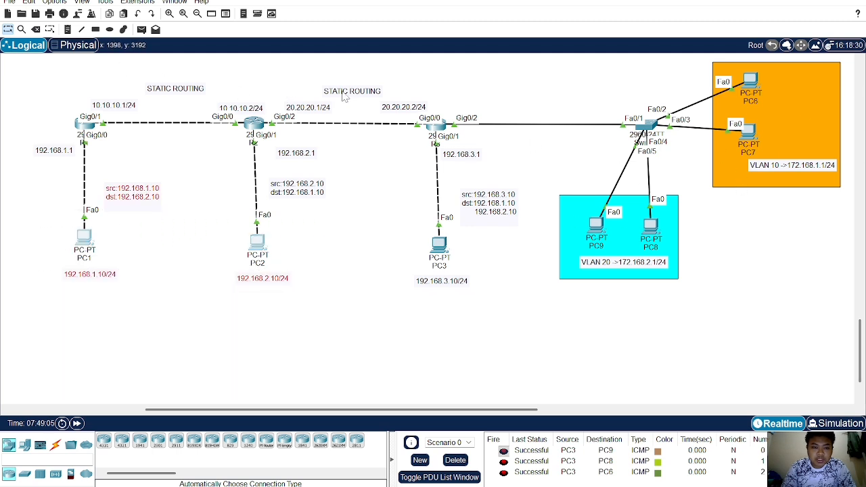
left_click(350, 149)
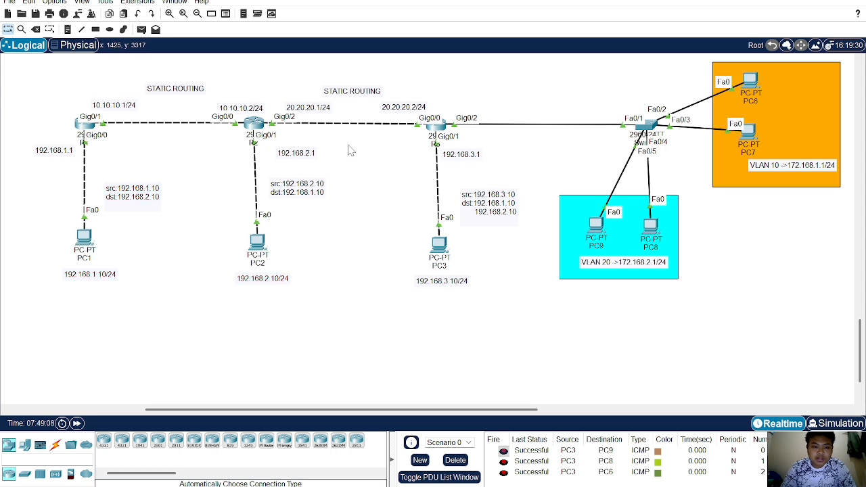
- Open R2's command line and enter global configuration mode
left_click(255, 123)
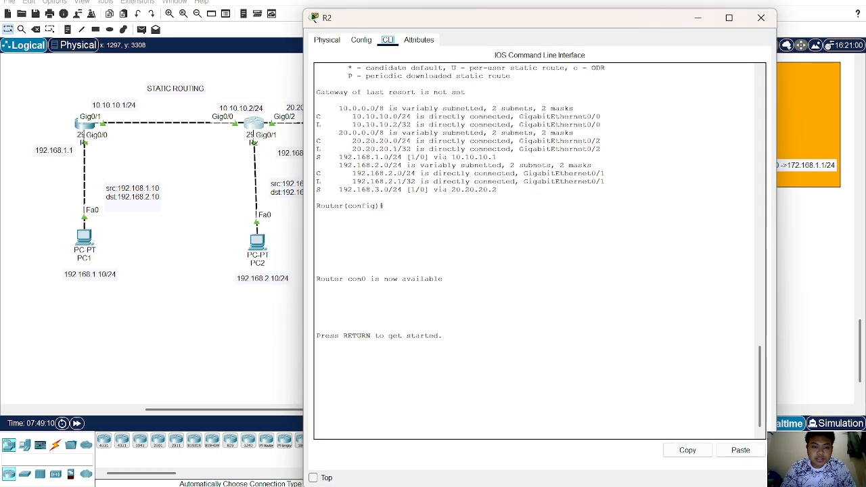
key("Return")
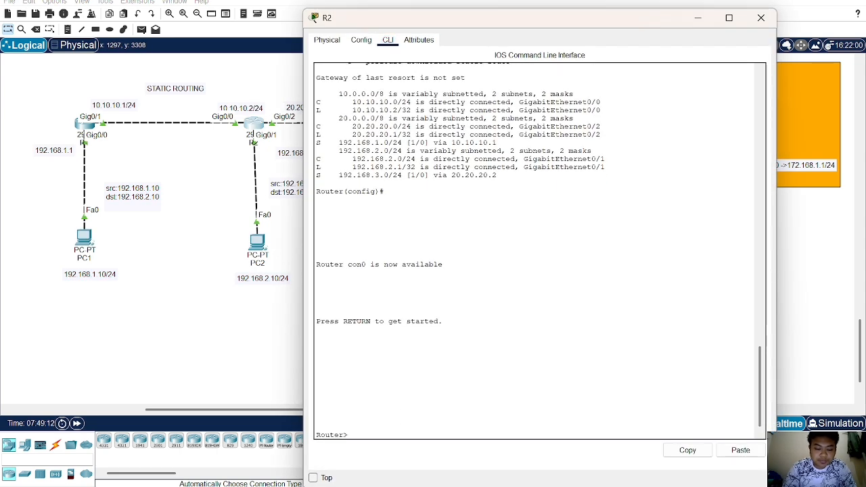
type("e")
- Add a static route on R2 to 172.168.1.0 with mask 255.255.255.0 via 20.20.20.2
type(" 17")
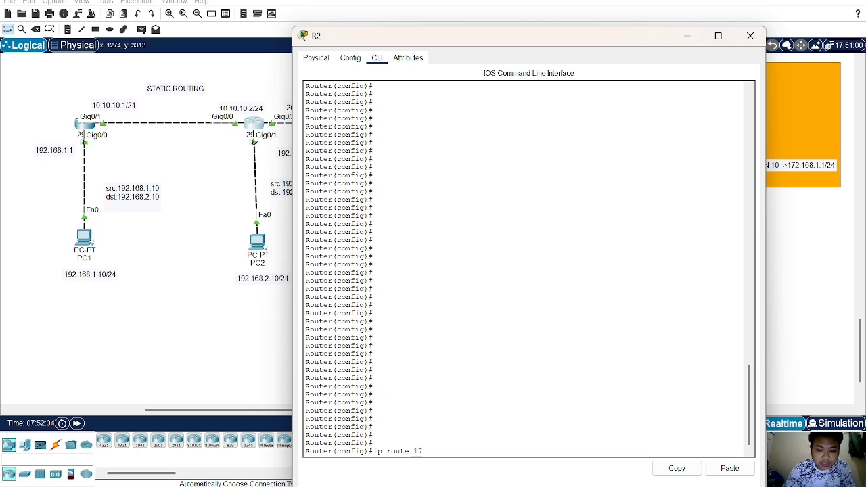
type("2.168")
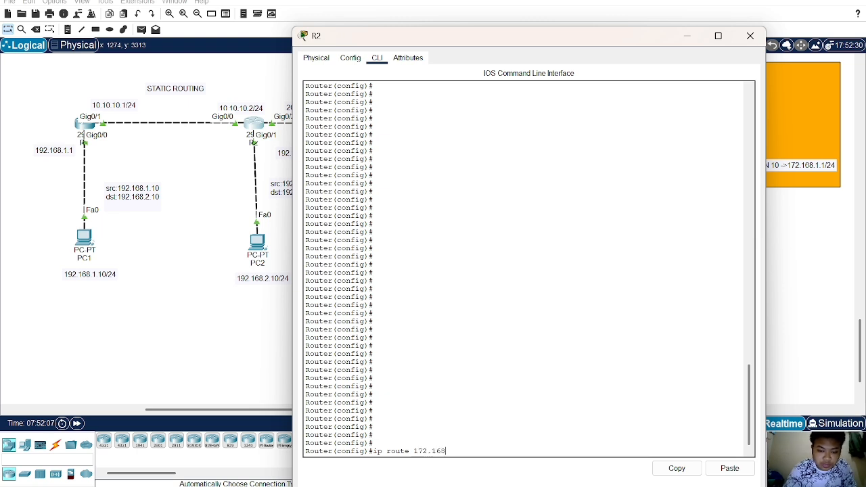
type(".1.0 255")
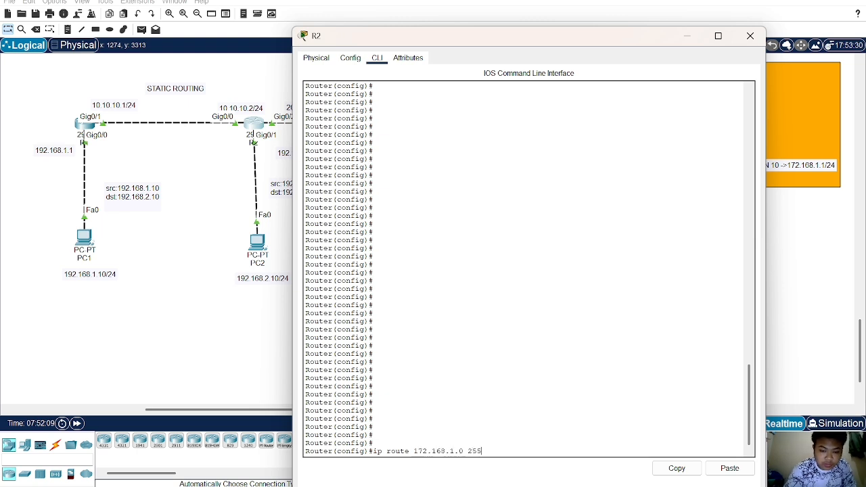
type(".255.255.0")
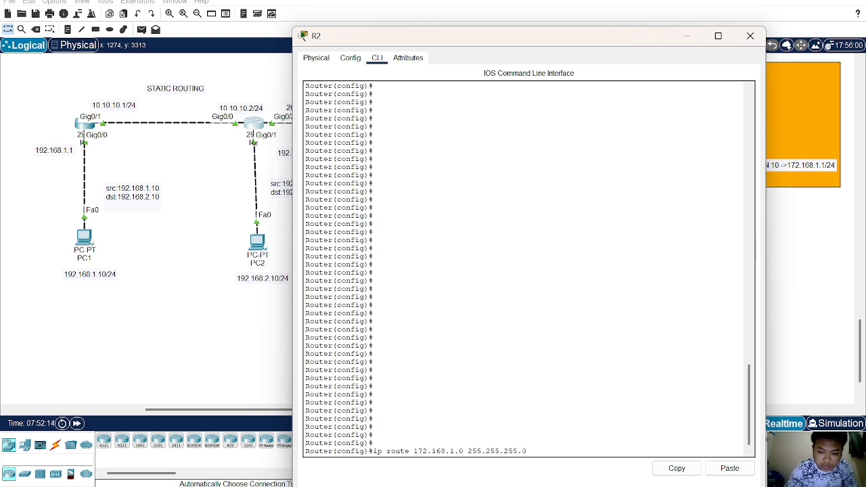
type(" 20.202")
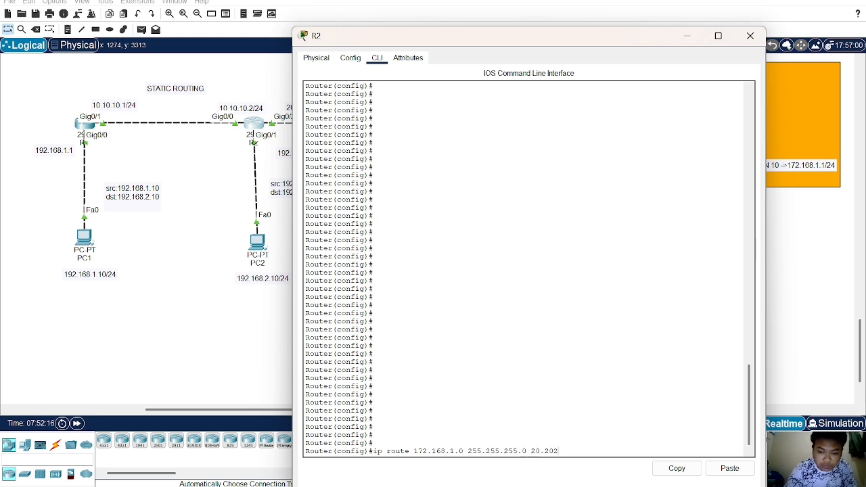
type(".")
key("BackSpace")
key("BackSpace")
type(".20.")
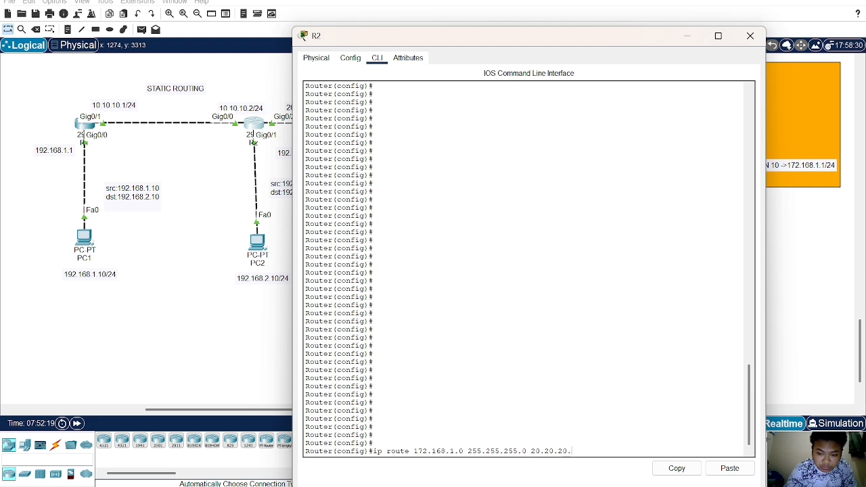
type("2")
key("Return")
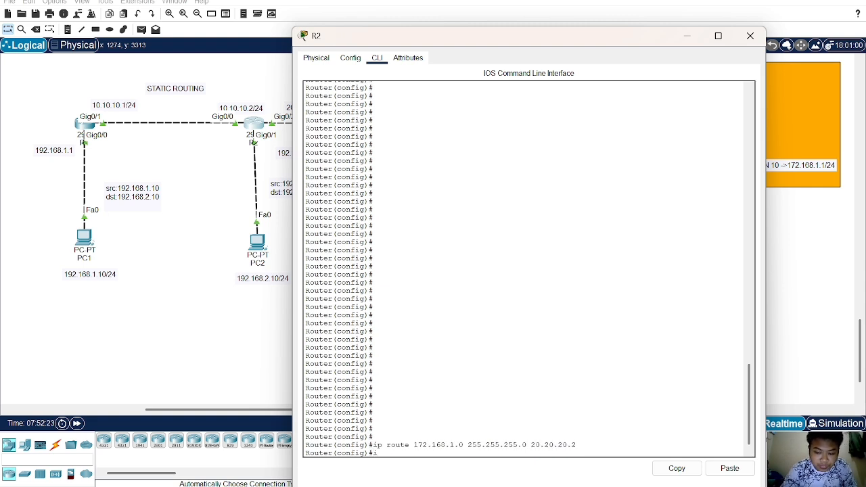
- Add a static route on R2 to 172.168.2.0 with mask 255.255.255.0 via 20.20.20.2
type("ip rou")
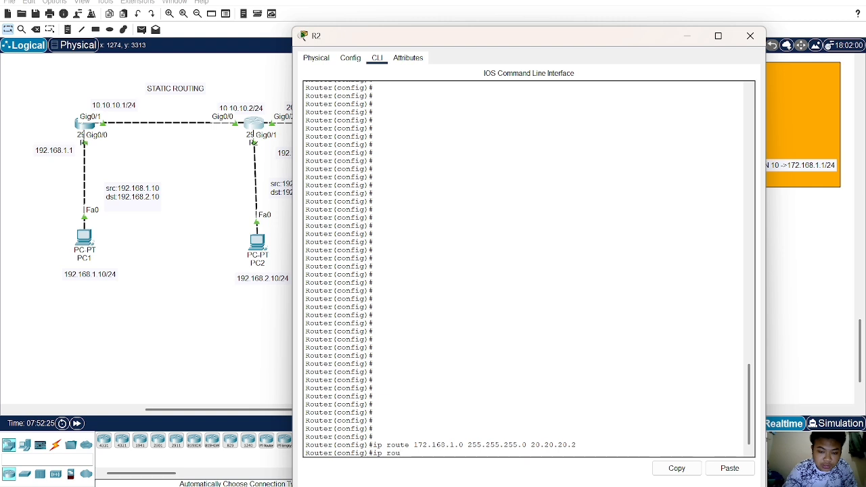
type("te 172")
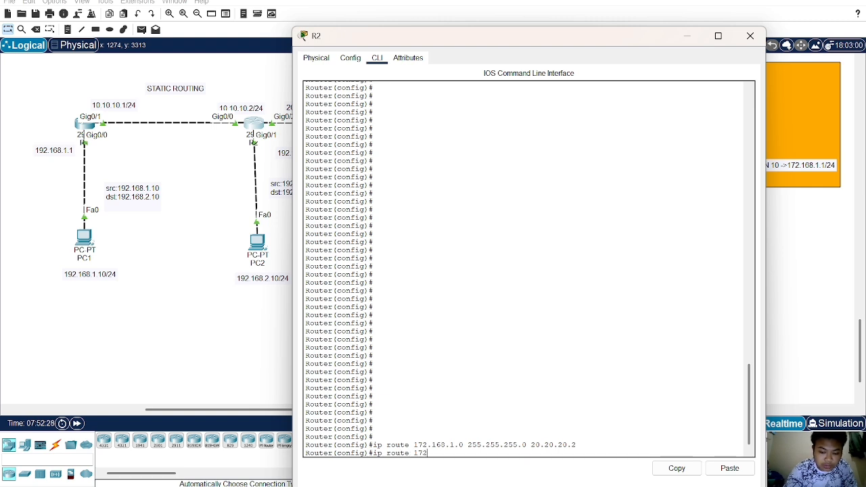
type(".168.")
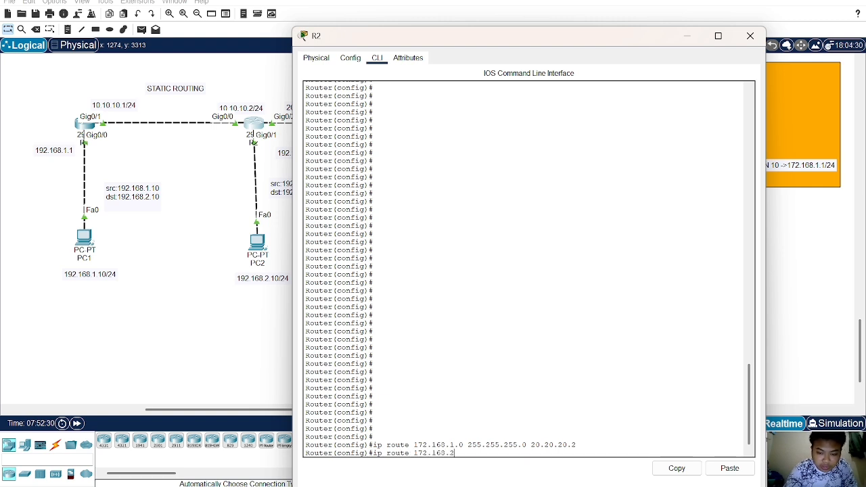
type("2.0 255")
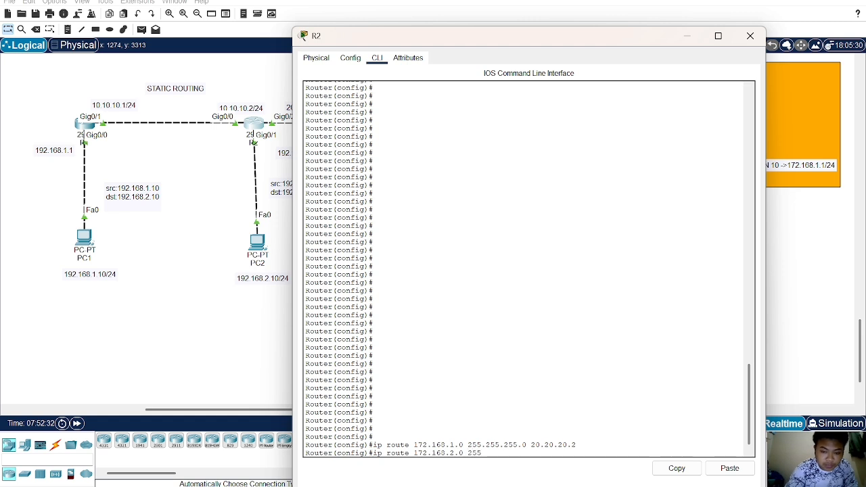
type(".255.2")
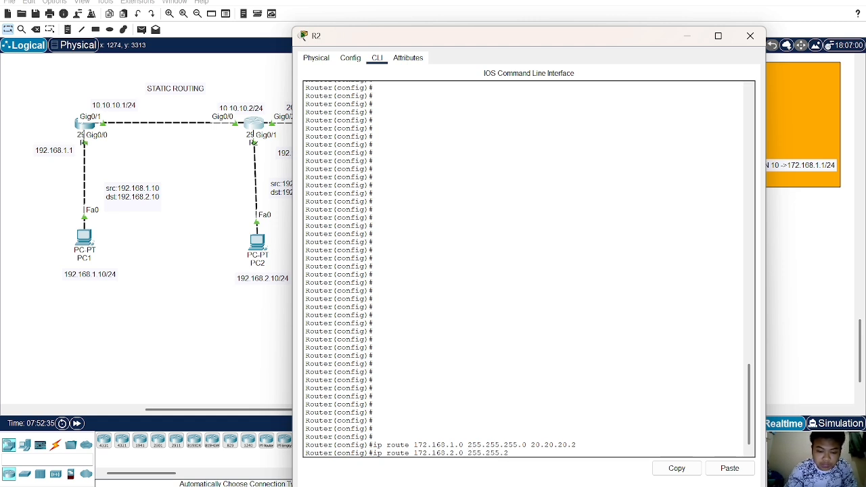
type("55.0 ")
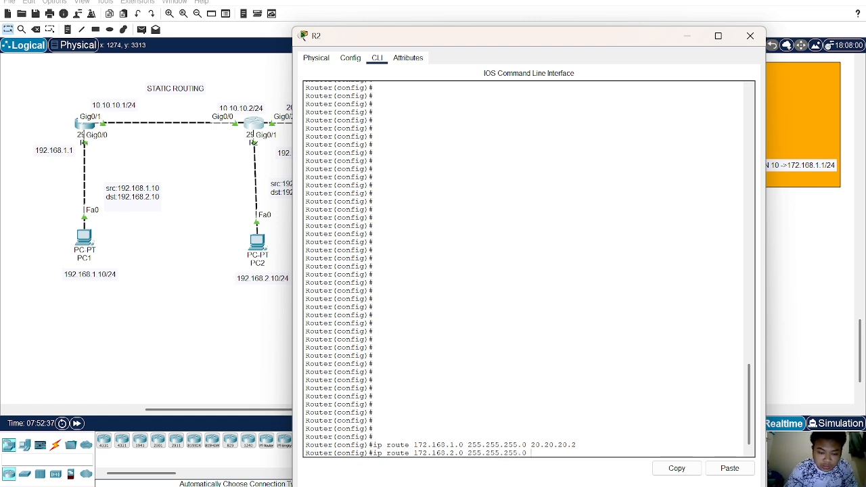
type("20.20.20.2")
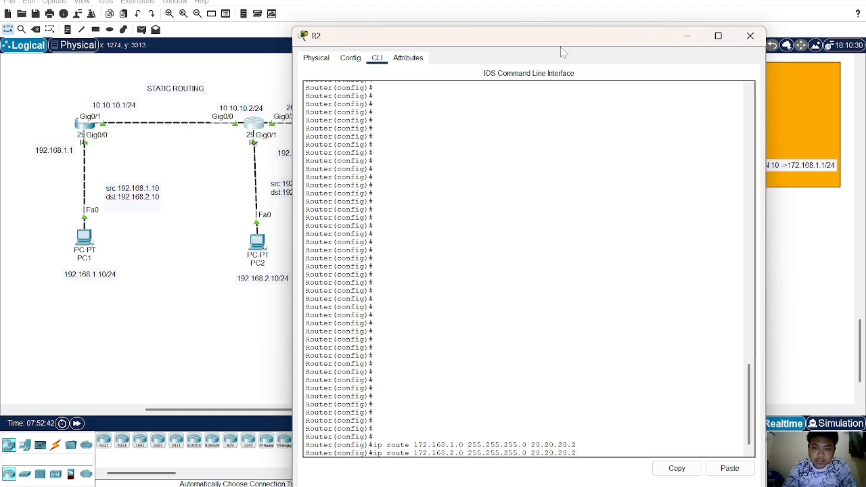
left_click_drag(573, 41, 524, 38)
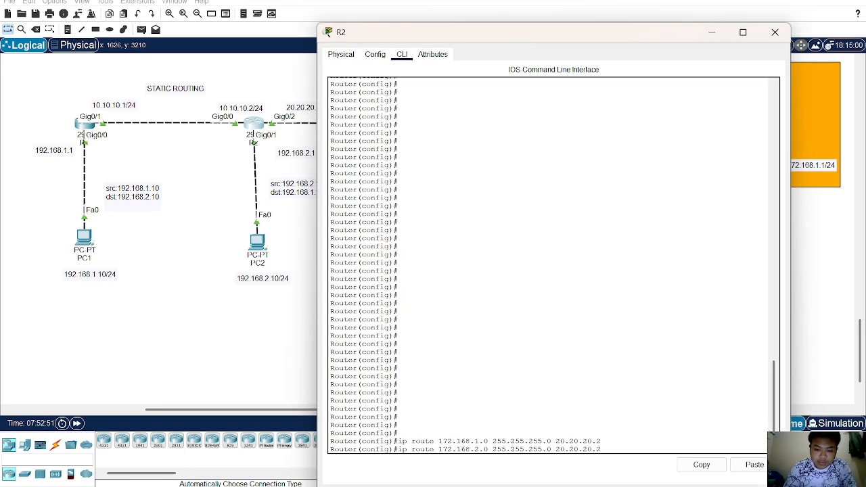
key("Return")
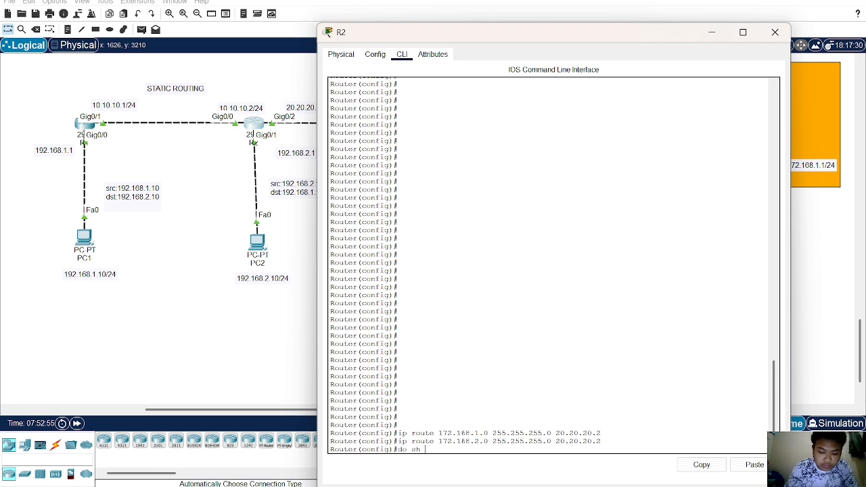
- Display R2's IP routing table from configuration mode and check the static entries for the 172.168 networks
type("do sh ip route")
key("Return")
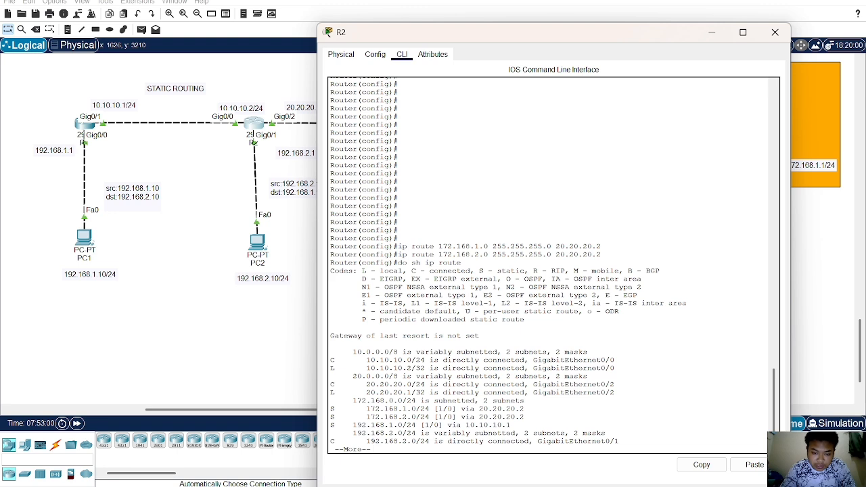
left_click_drag(353, 400, 526, 417)
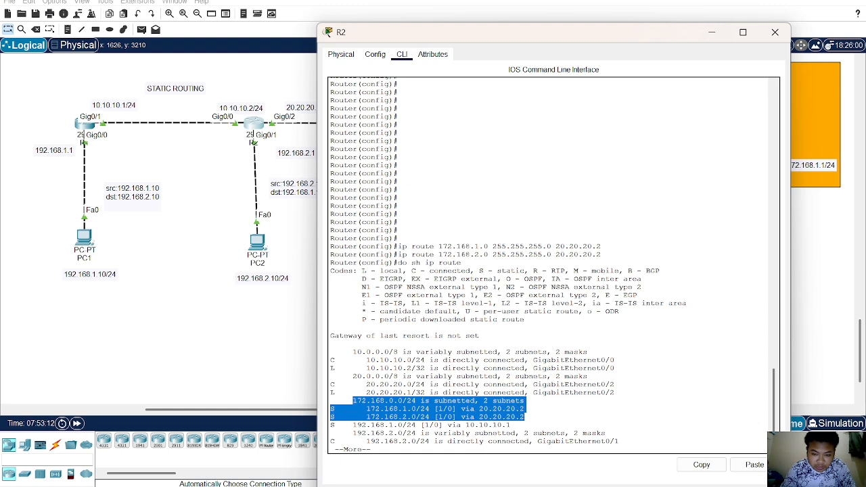
left_click(191, 305)
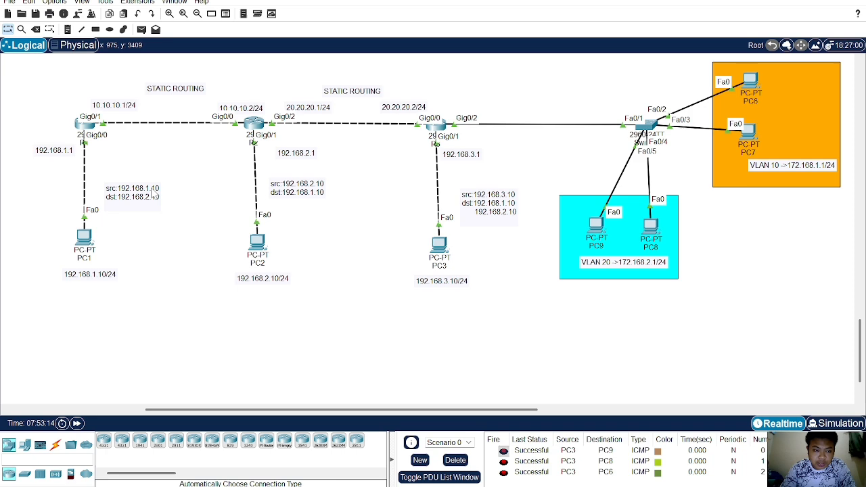
- Open R1's command line and enter global configuration mode
left_click(82, 124)
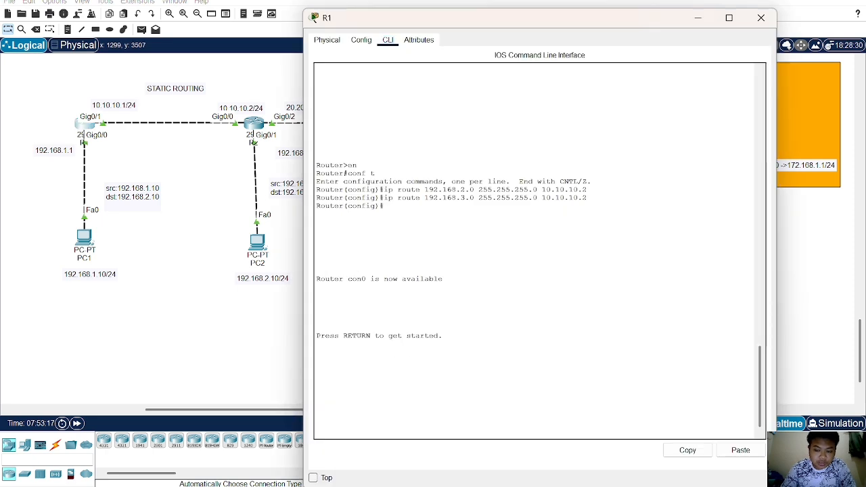
key("Return")
type("en")
key("Return")
type("co")
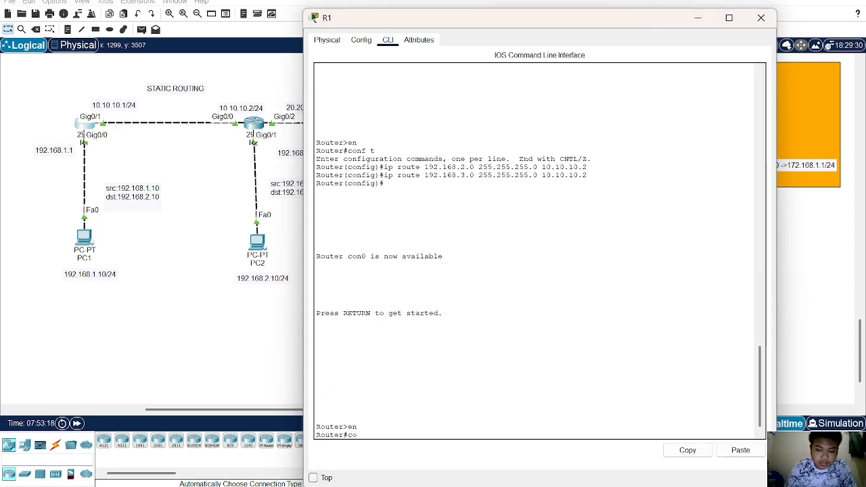
type("nf t")
key("Return")
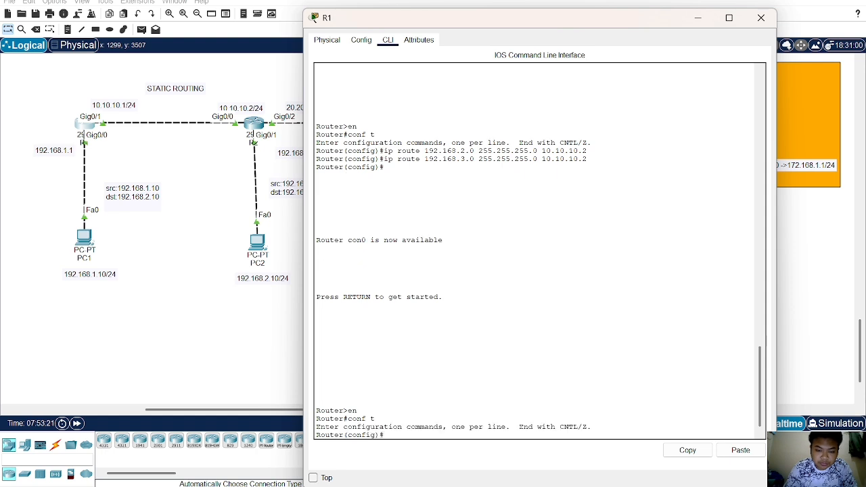
- Add a static route on R1 to 172.168.1.0 with mask 255.255.255.0 via 10.10.10.2
type("ip rou")
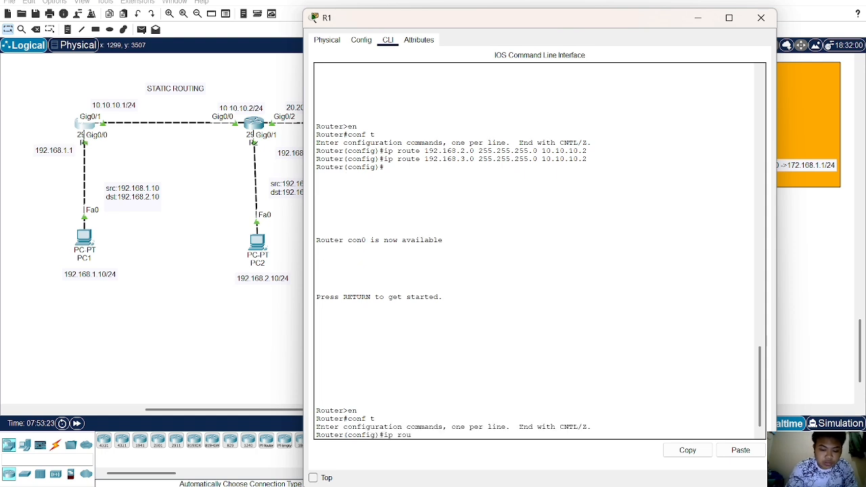
type("te 172.168.")
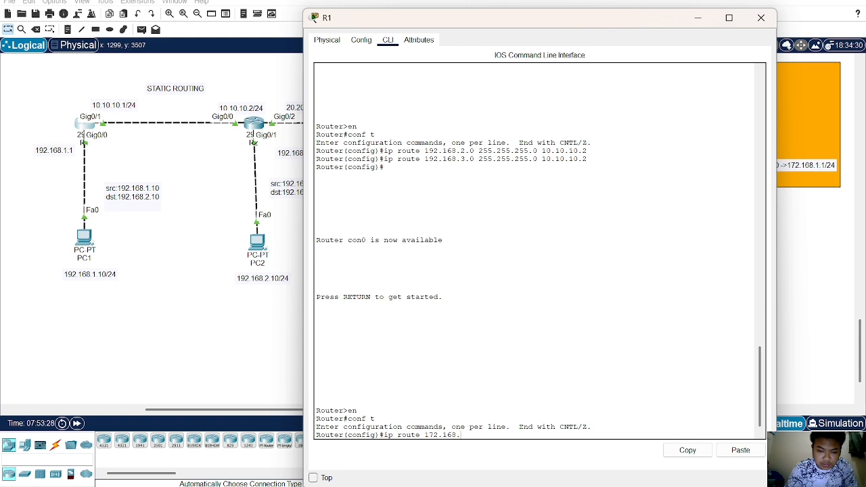
type("1.0 25")
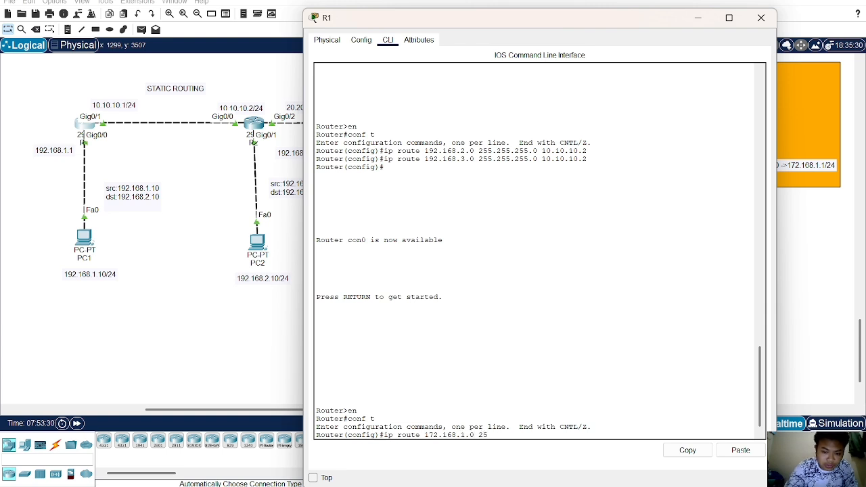
type("5.255")
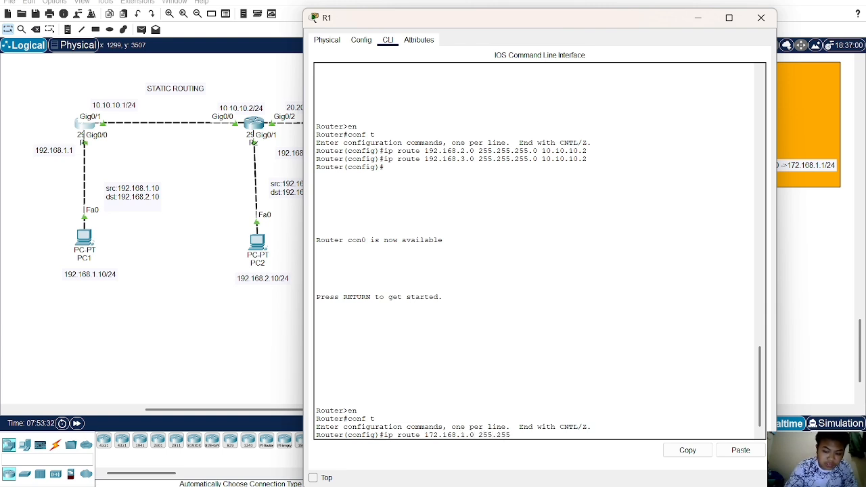
type(".255.0 ")
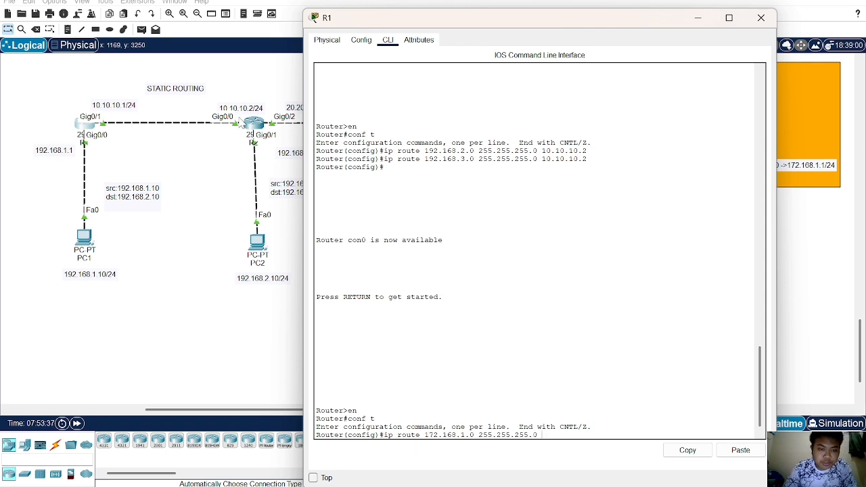
type("10")
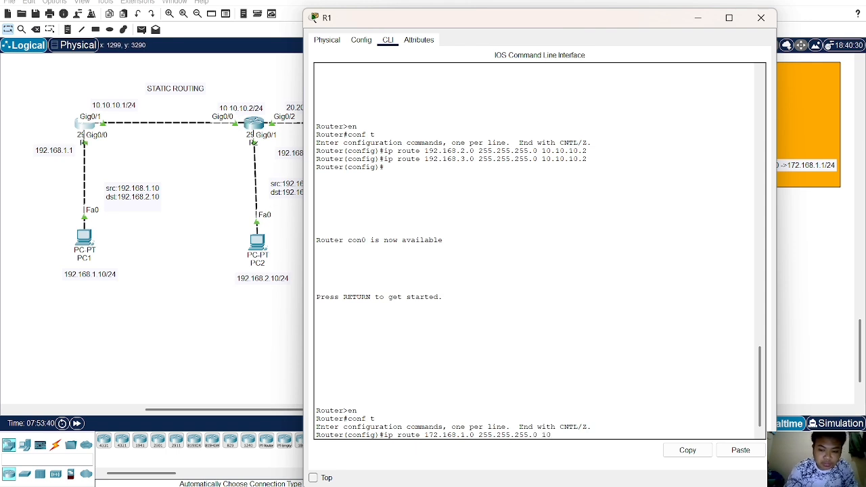
type(".10.10.2")
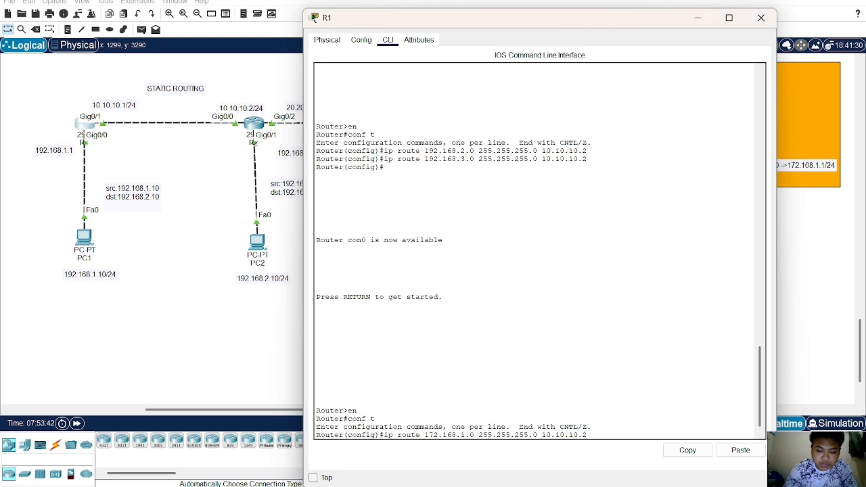
key("Return")
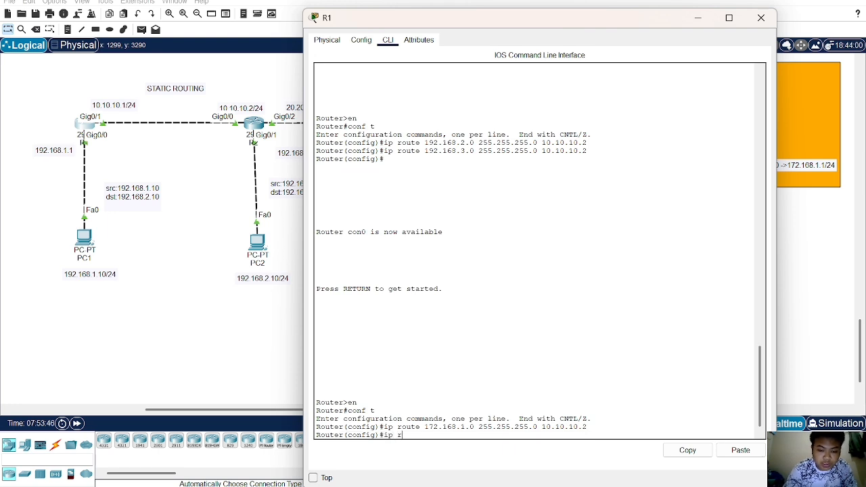
- Add a static route on R1 to 172.168.2.0 with mask 255.255.255.0 via 10.10.10.2
type("ip route 1")
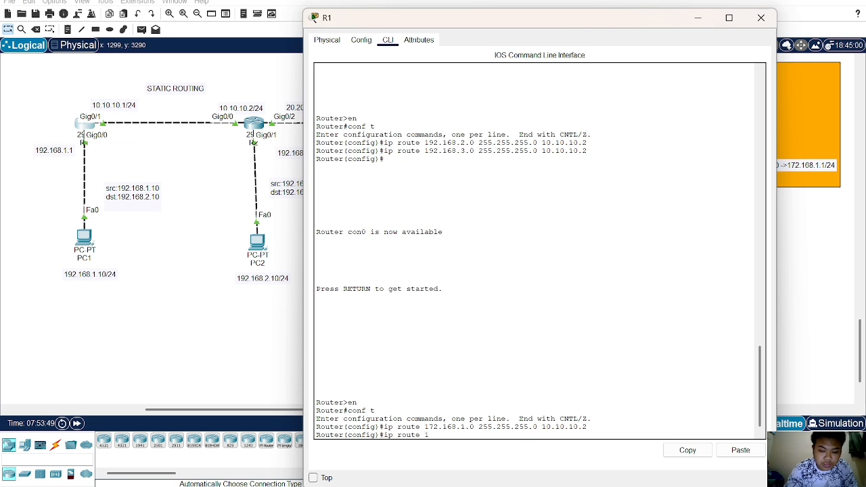
type("72.")
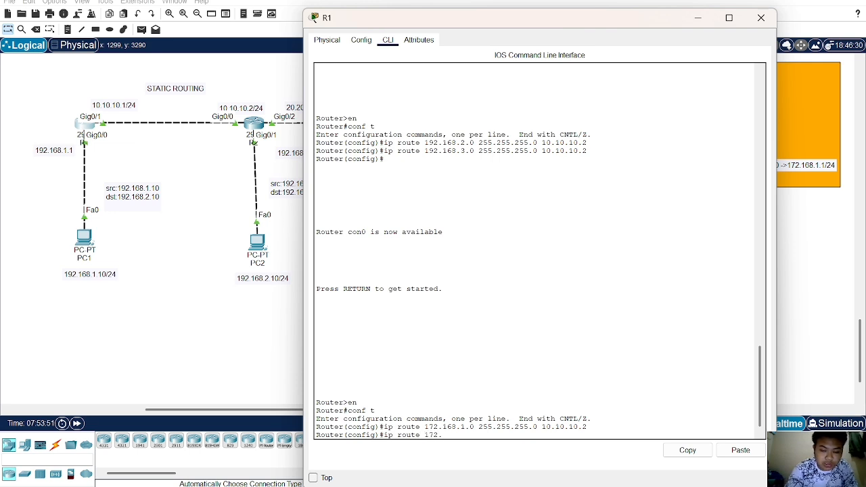
type("168.2")
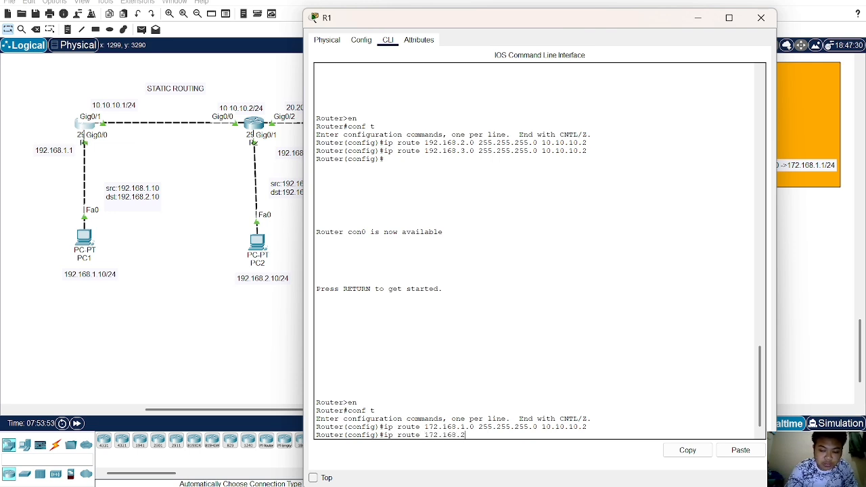
type(".0 255.2")
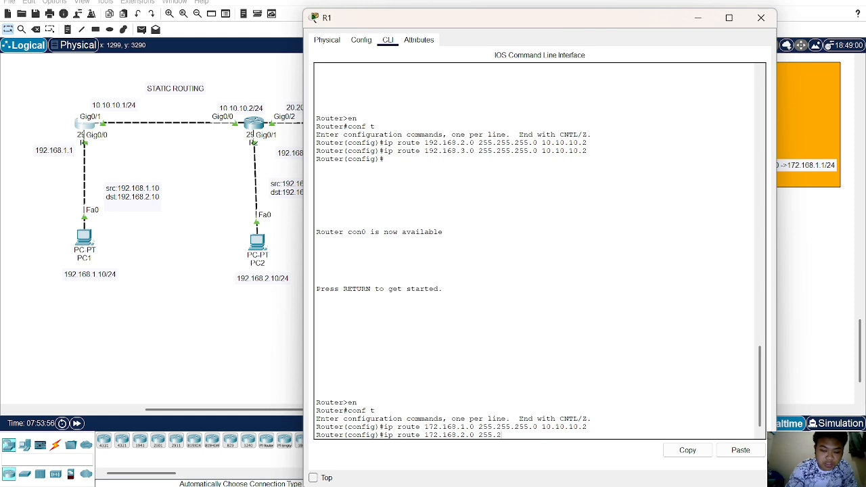
type("55.255.")
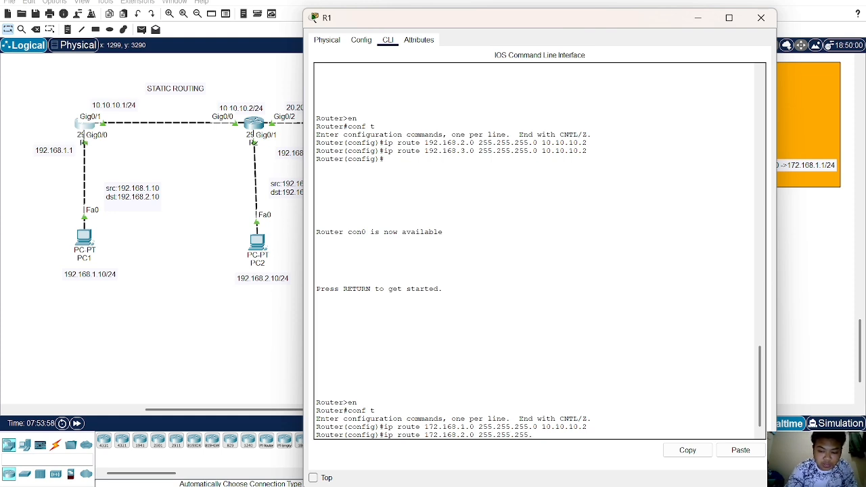
type("0 ")
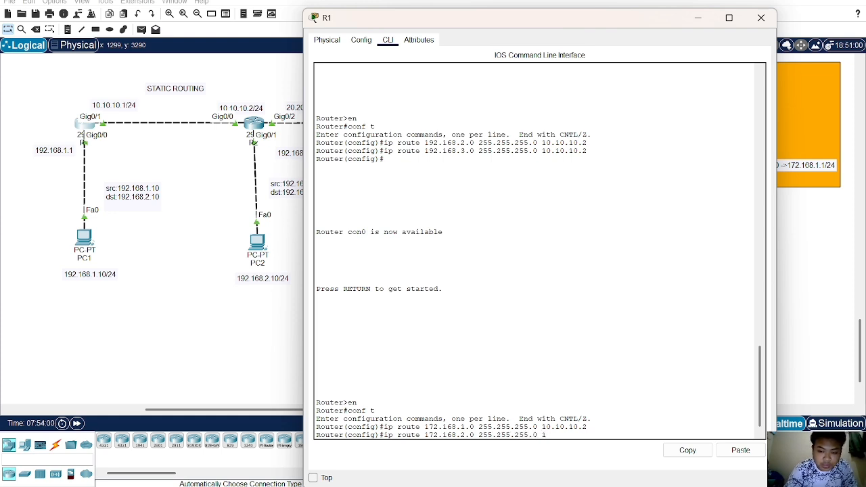
type("10.10")
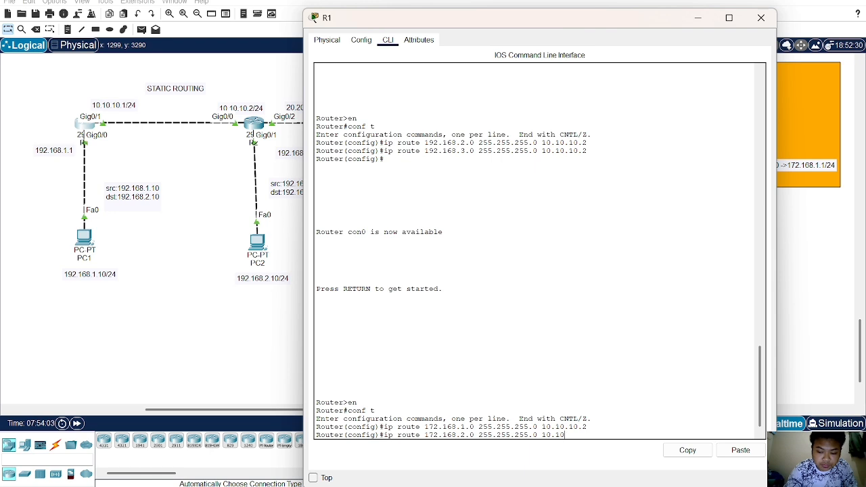
type("1.10.2")
key("Return")
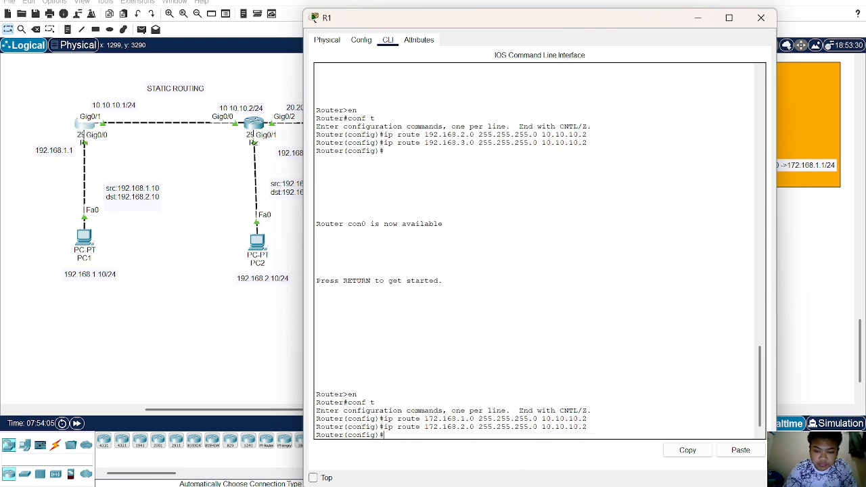
- Display R1's IP routing table and check the static entries for the two VLAN networks
type("do sh i")
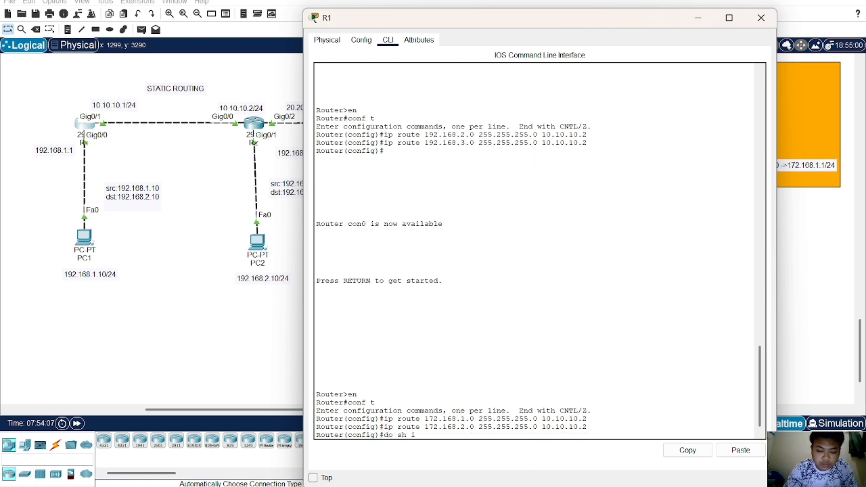
type("p route")
key("Return")
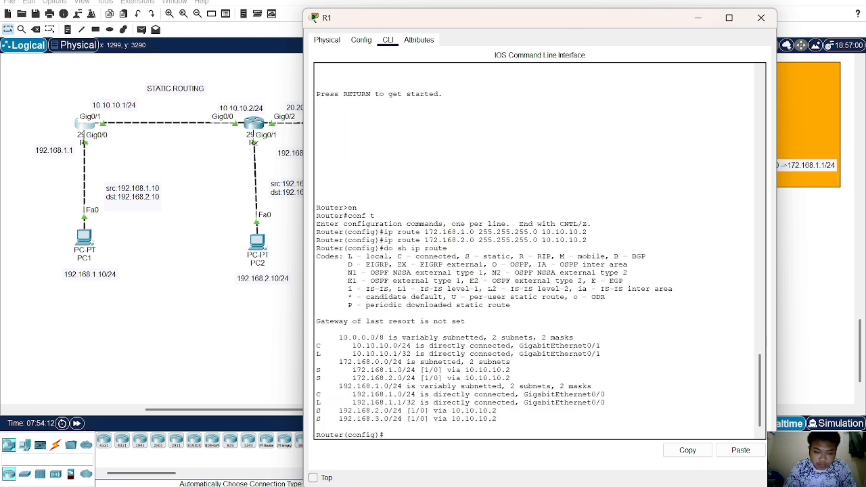
left_click_drag(512, 362, 488, 370)
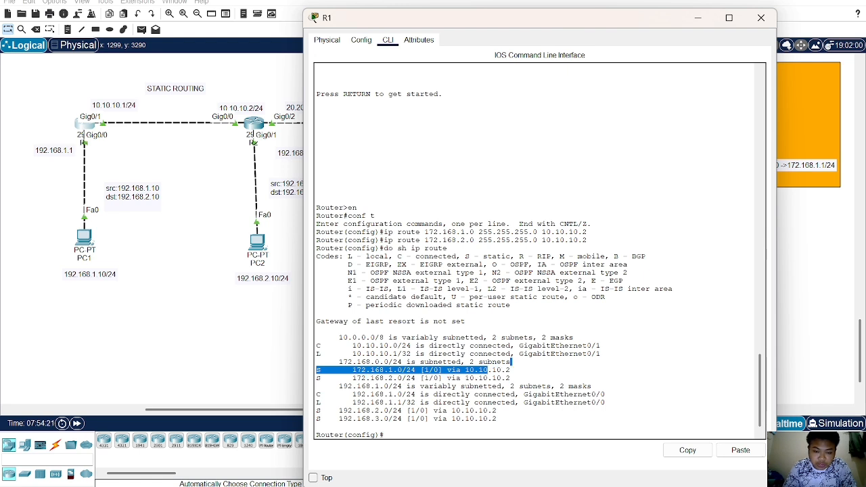
left_click_drag(510, 379, 315, 372)
left_click(183, 345)
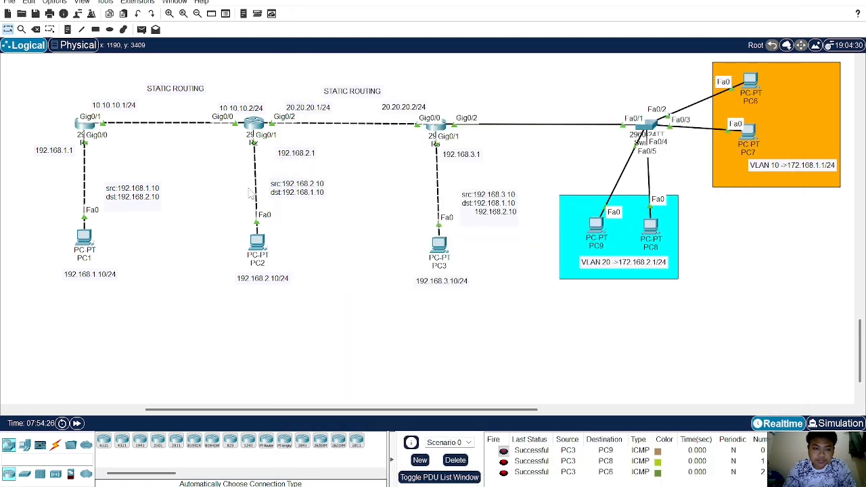
- Test connectivity by sending a simple PDU from PC1 to PC9, and clear the scenario's PDU list
left_click(142, 30)
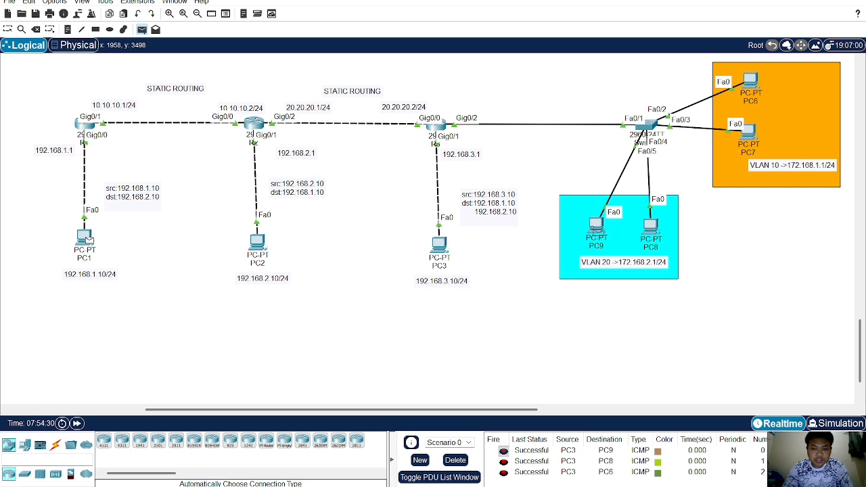
left_click(597, 230)
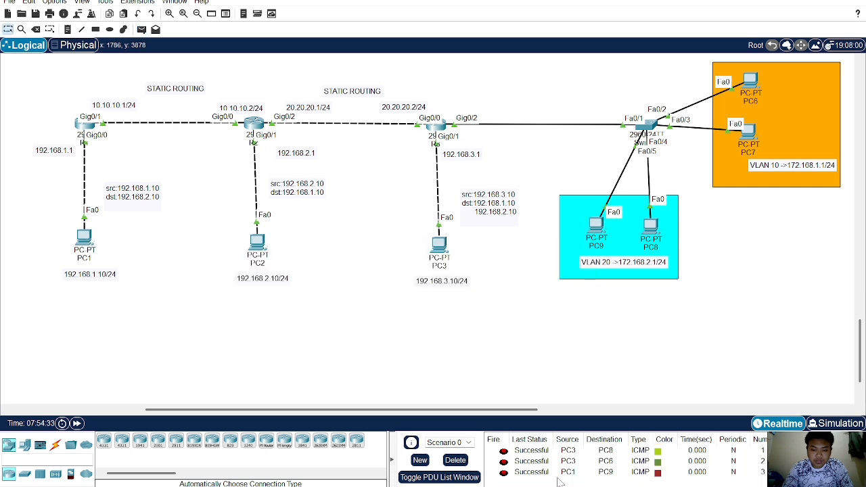
left_click(457, 464)
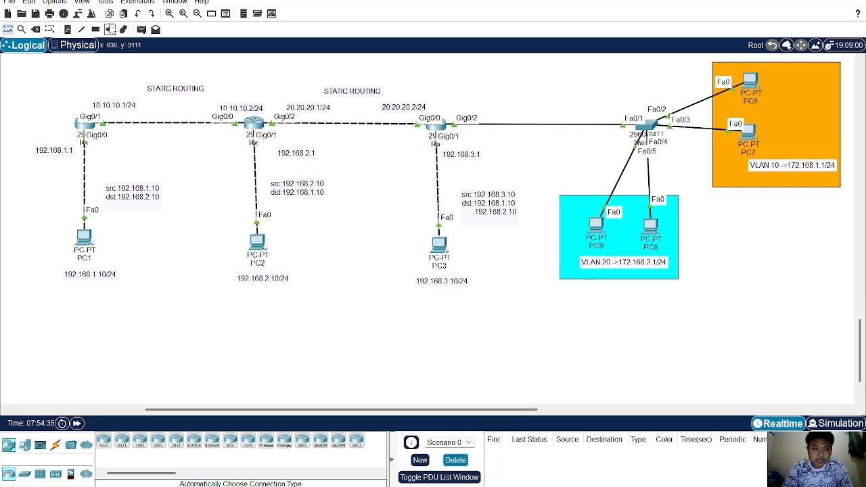
- Test connectivity from PC1 to the VLAN 10 hosts by sending simple PDUs to PC7 and PC6
left_click(142, 30)
left_click(87, 232)
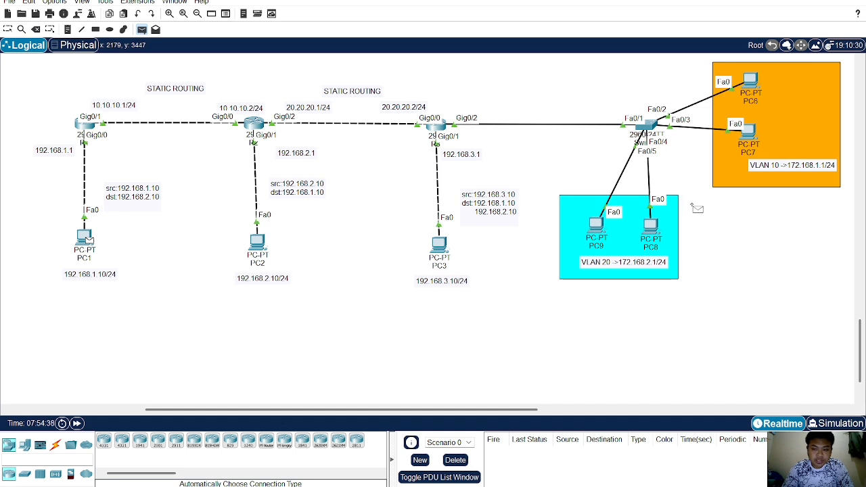
left_click(748, 135)
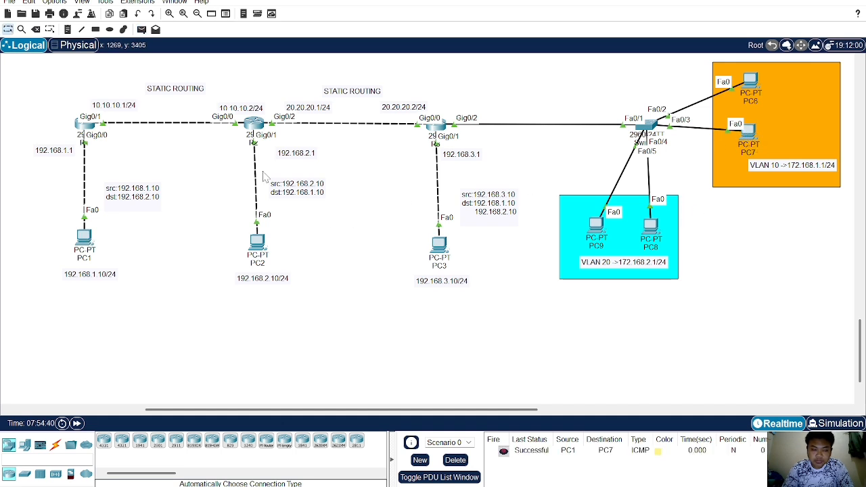
left_click(142, 30)
left_click(87, 242)
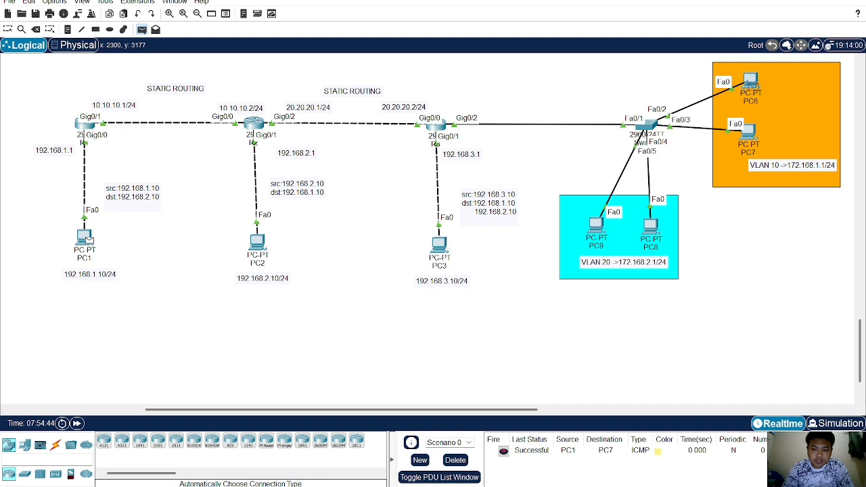
left_click(749, 87)
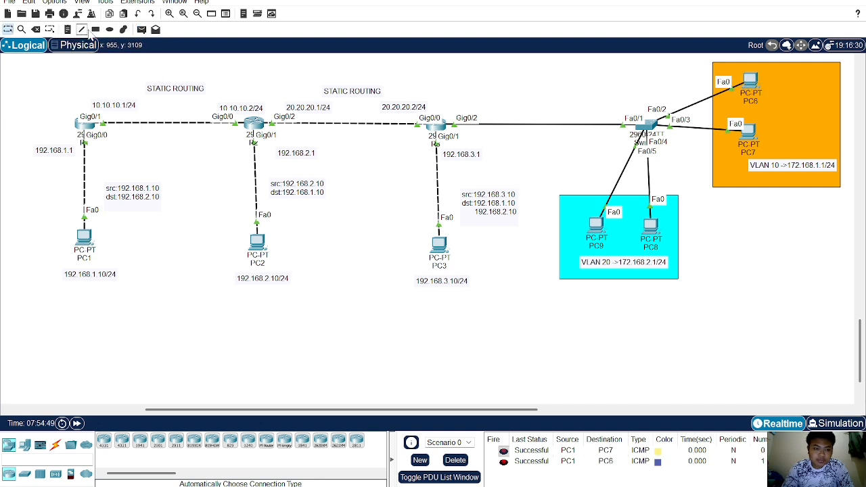
- Test connectivity from PC2 by sending simple PDUs to PC9, PC8 and PC6, and clear the scenario's PDU list
left_click(141, 29)
left_click(258, 242)
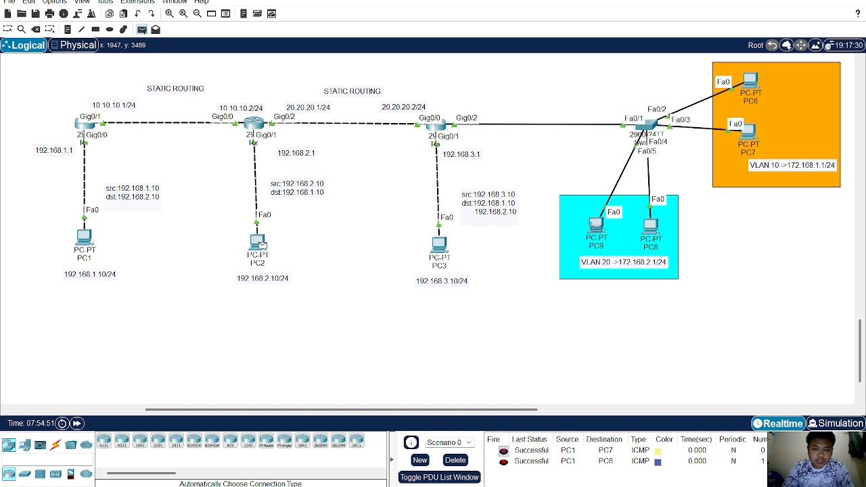
left_click(596, 225)
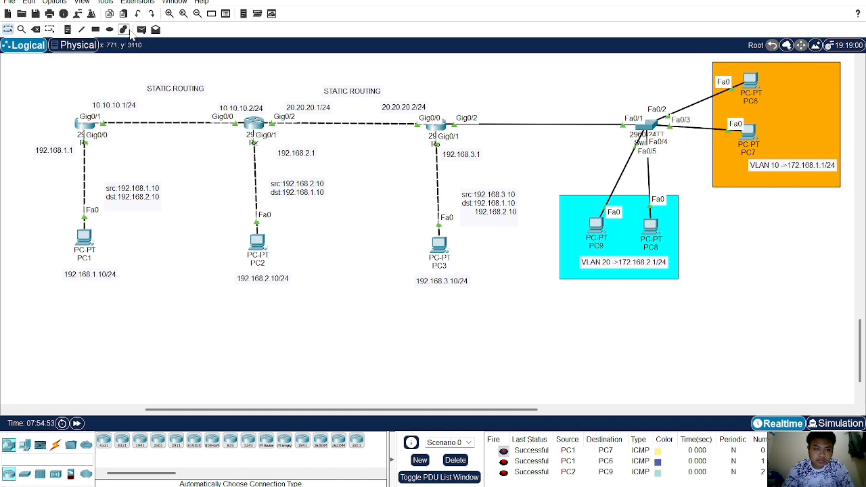
left_click(142, 29)
left_click(258, 242)
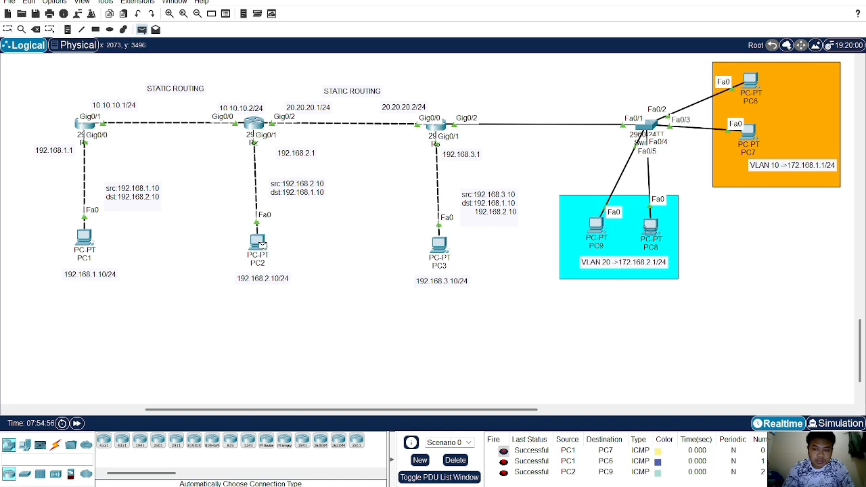
left_click(649, 226)
left_click(142, 30)
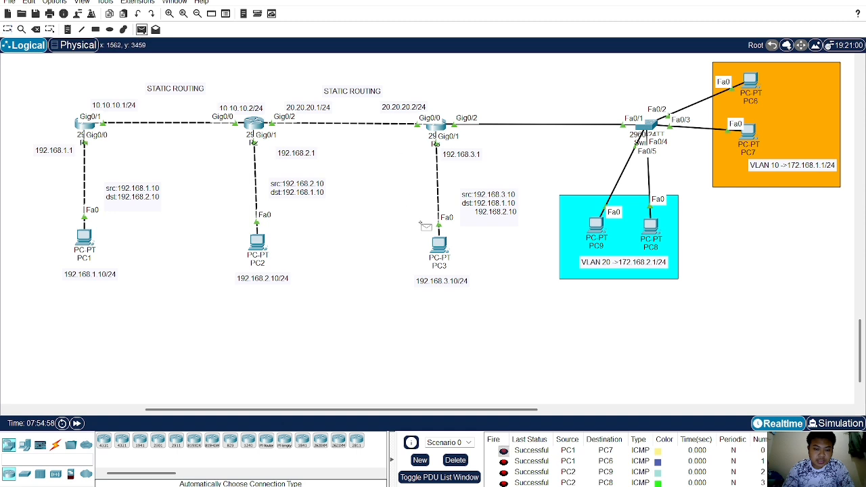
left_click(257, 242)
left_click(751, 91)
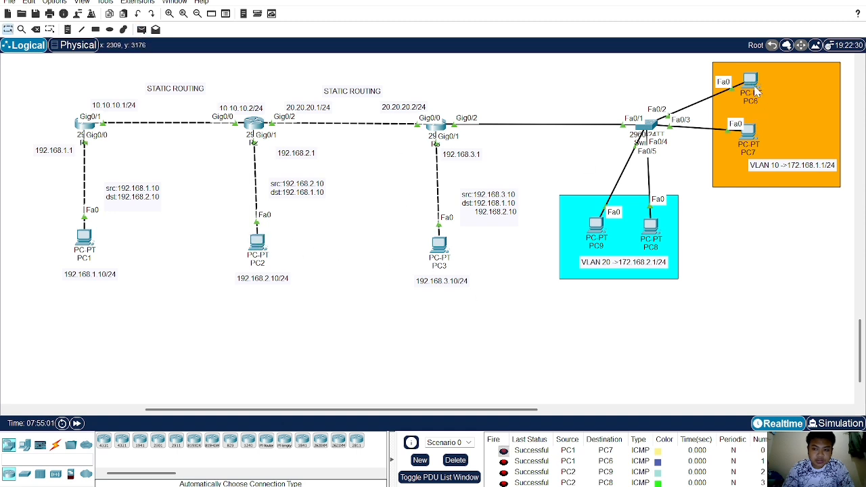
scroll(557, 458, "down", 1)
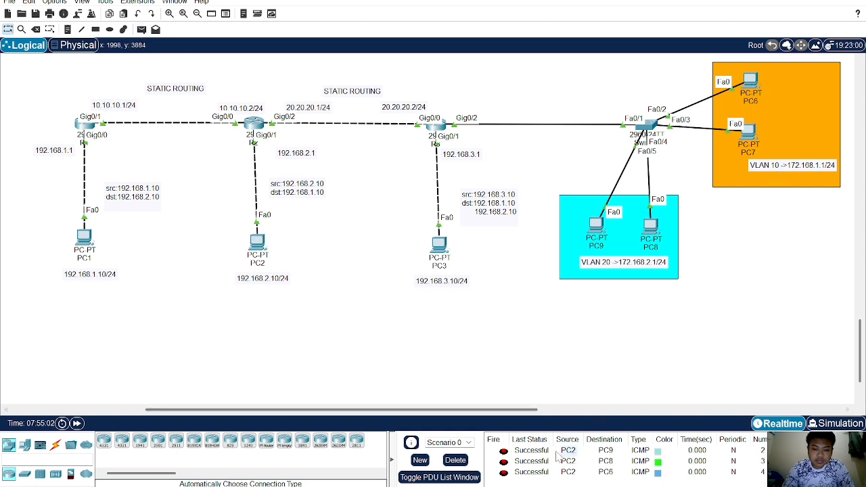
left_click(455, 461)
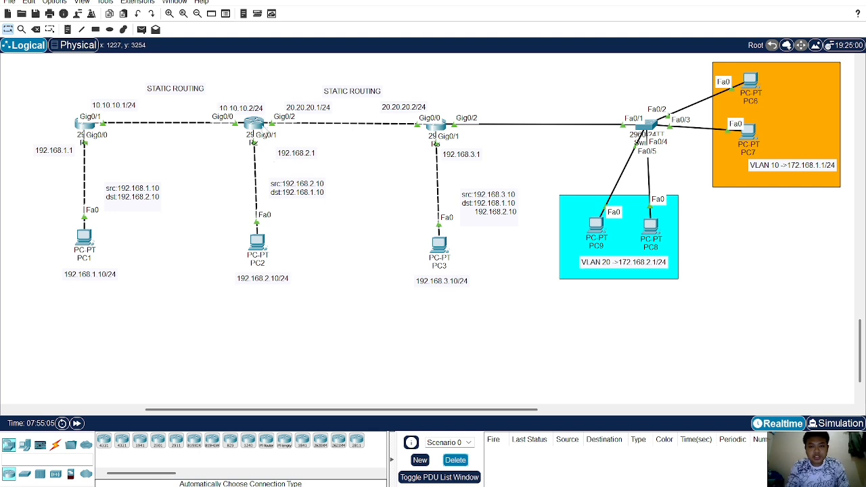